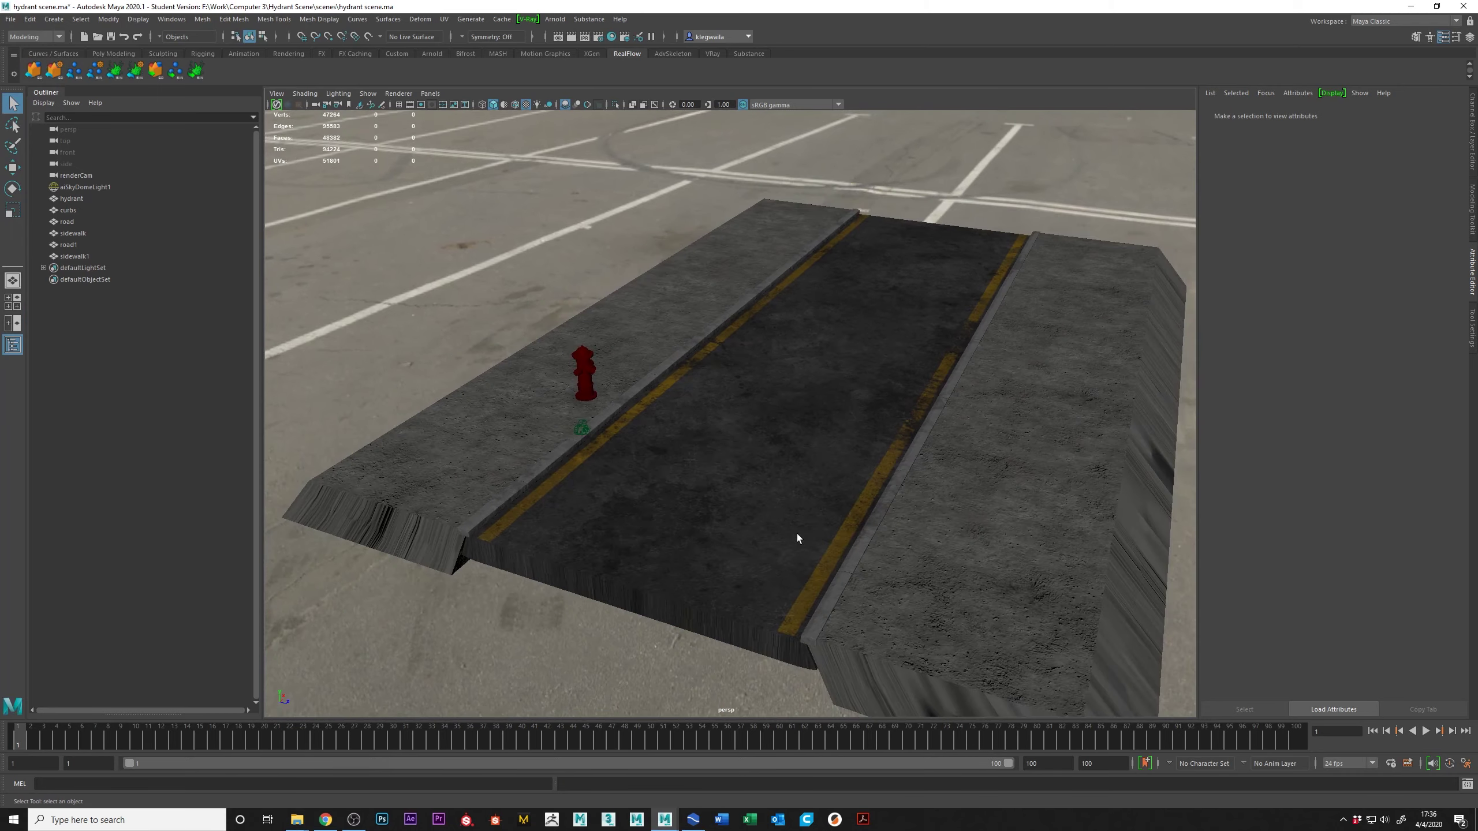
Step: Hide the thick road1 and sidewalk1 meshes, leaving only the flat road and sidewalk surfaces around the hydrant
click(909, 608)
alt+drag(909, 608, 704, 527)
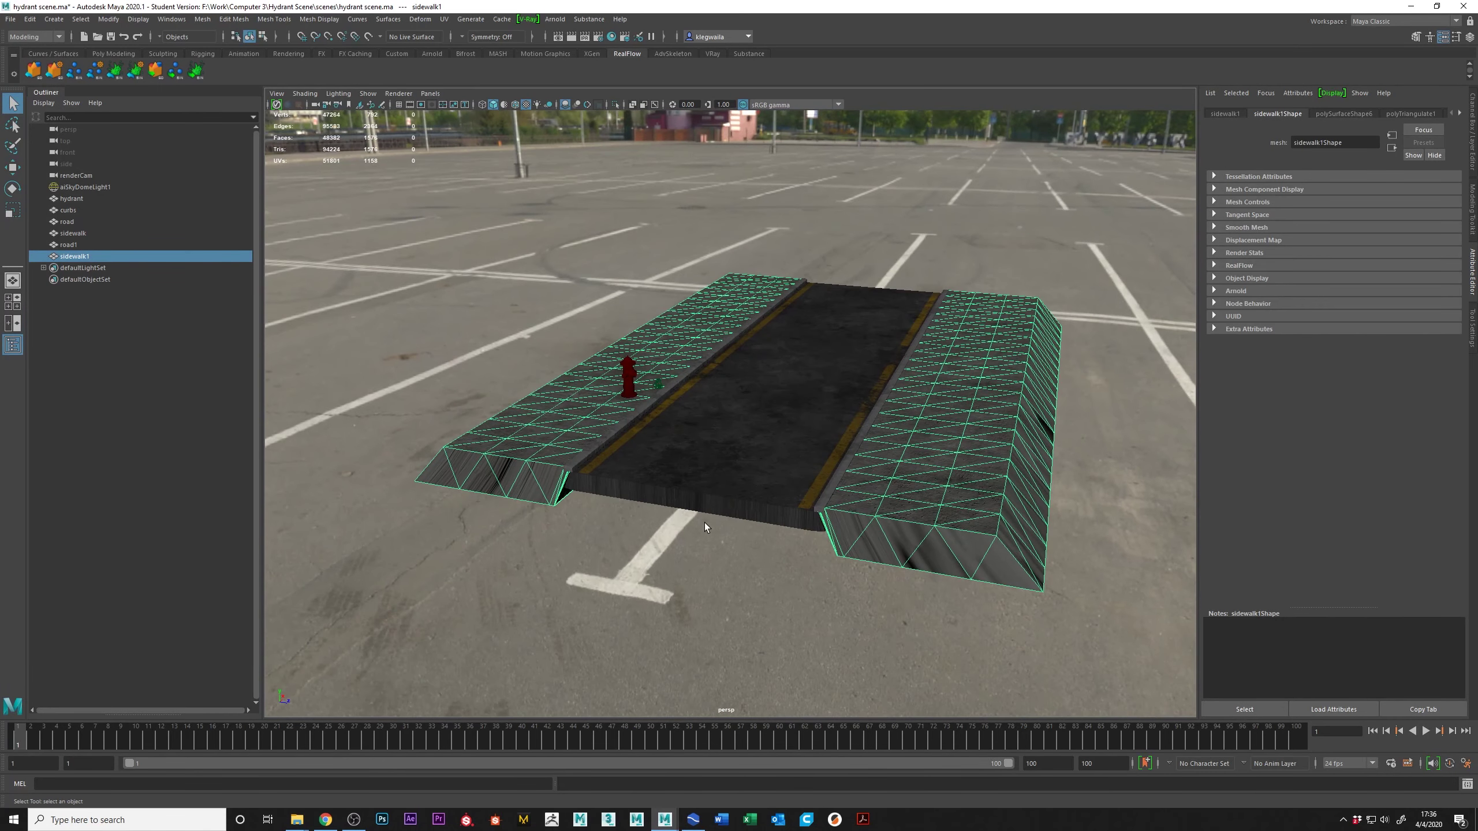
shift+click(713, 508)
key(ctrl+h)
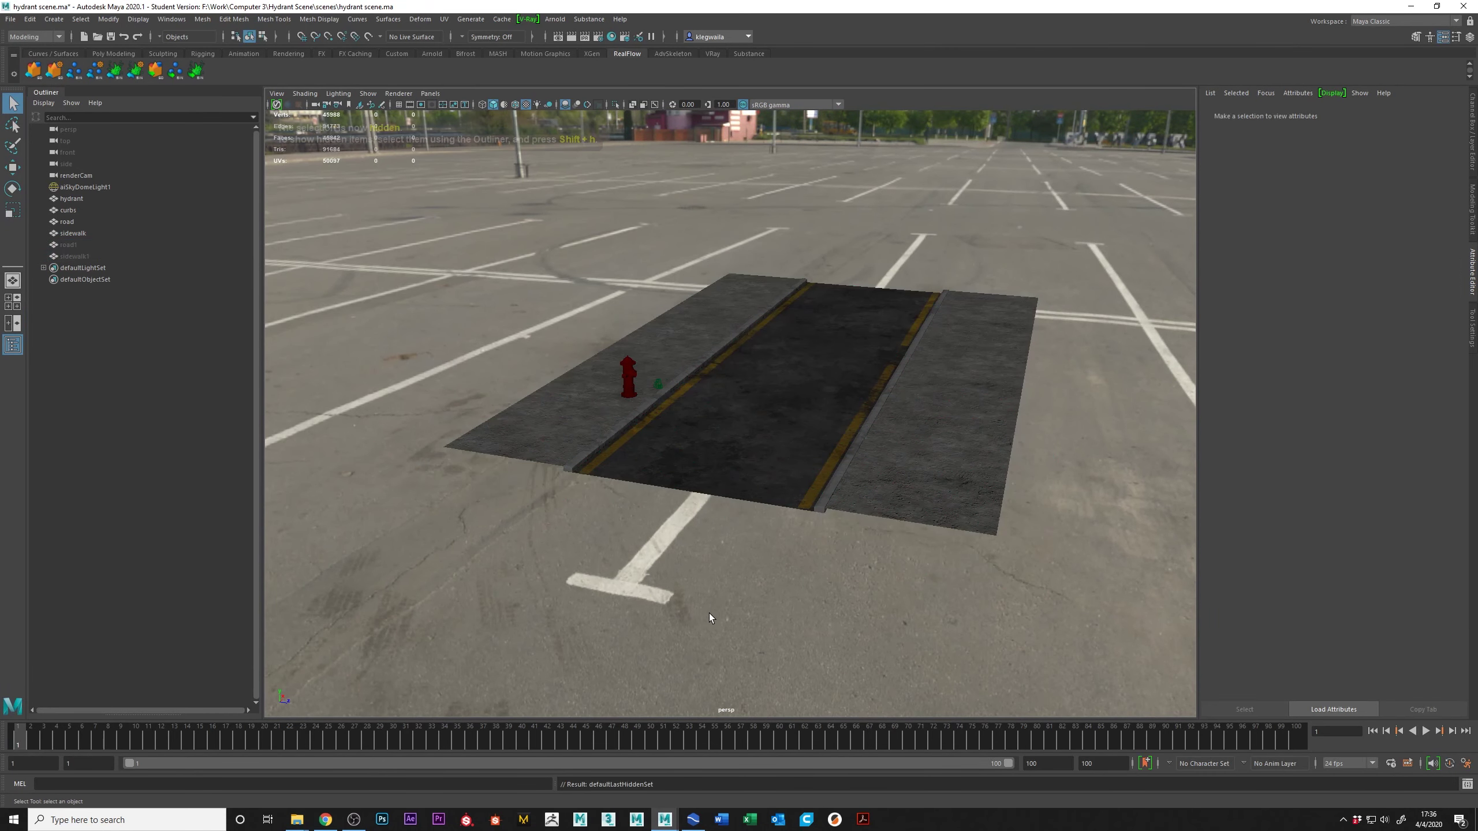
alt+drag(684, 464, 574, 402)
scroll(654, 437, up, 5)
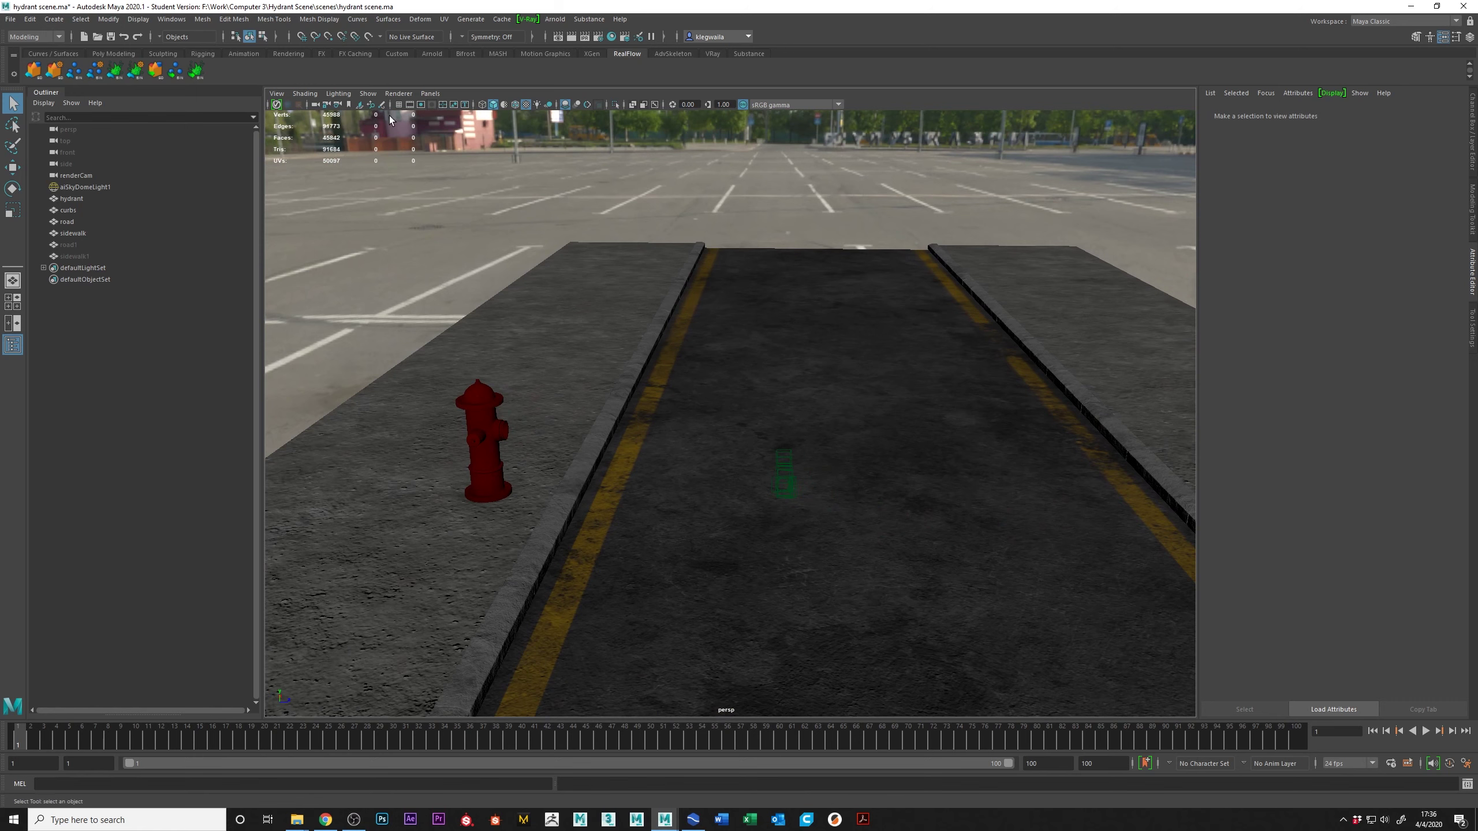
Step: Load waterMesh00000.bin from the meshes/Sim2 folder as the start of a RealFlow BIN mesh sequence
click(195, 71)
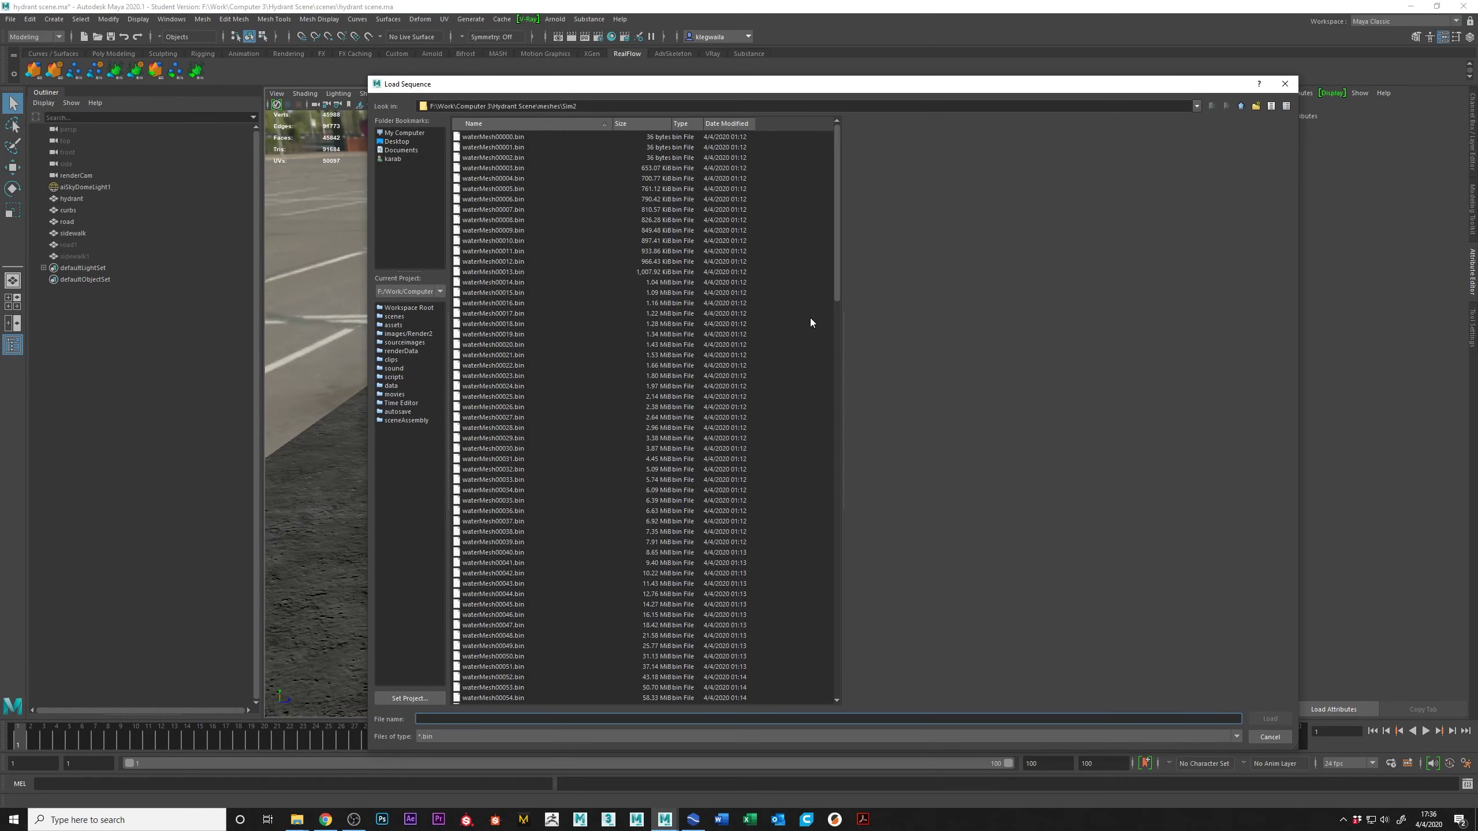
click(507, 139)
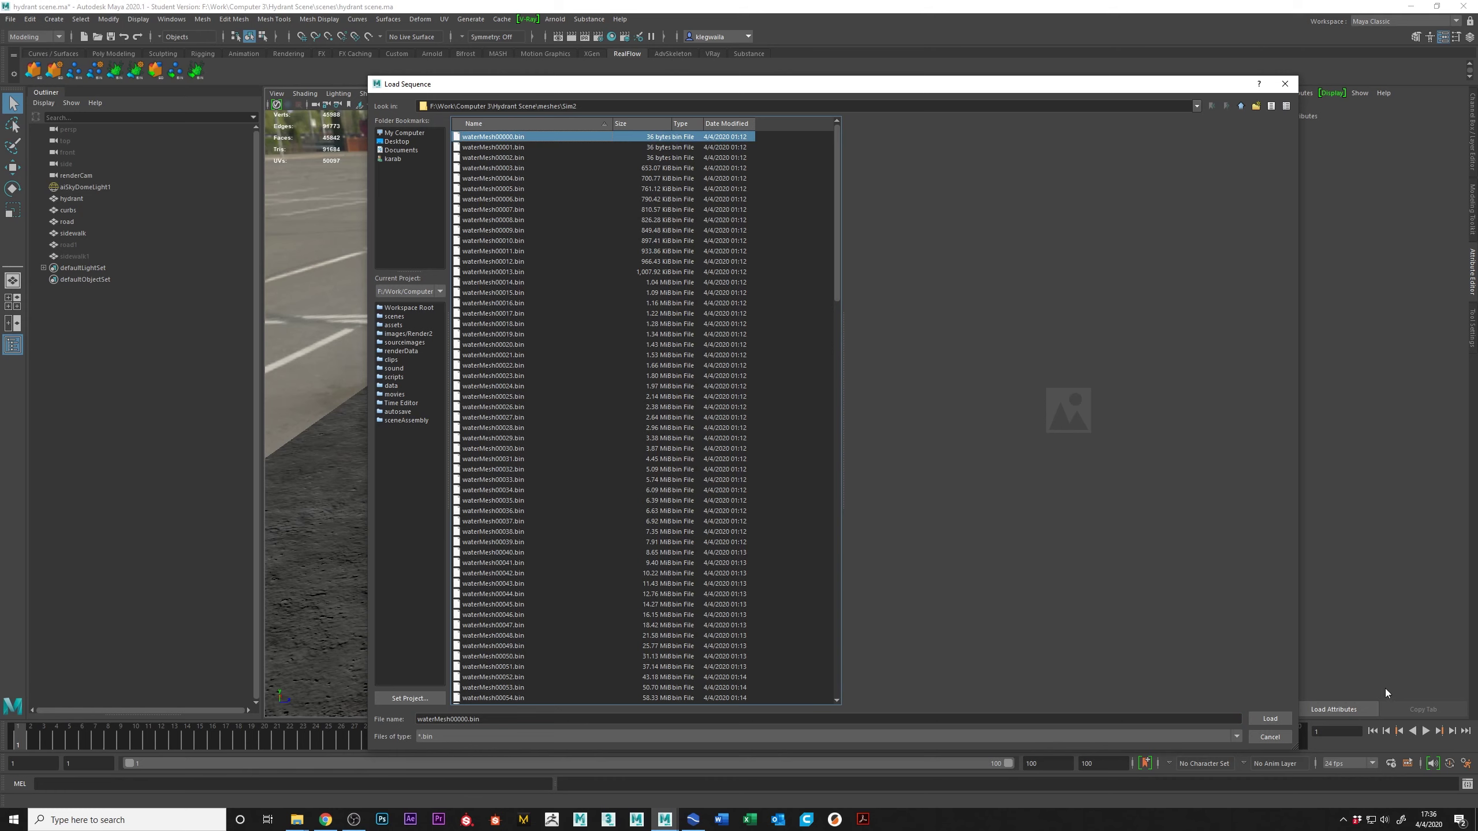
click(1271, 719)
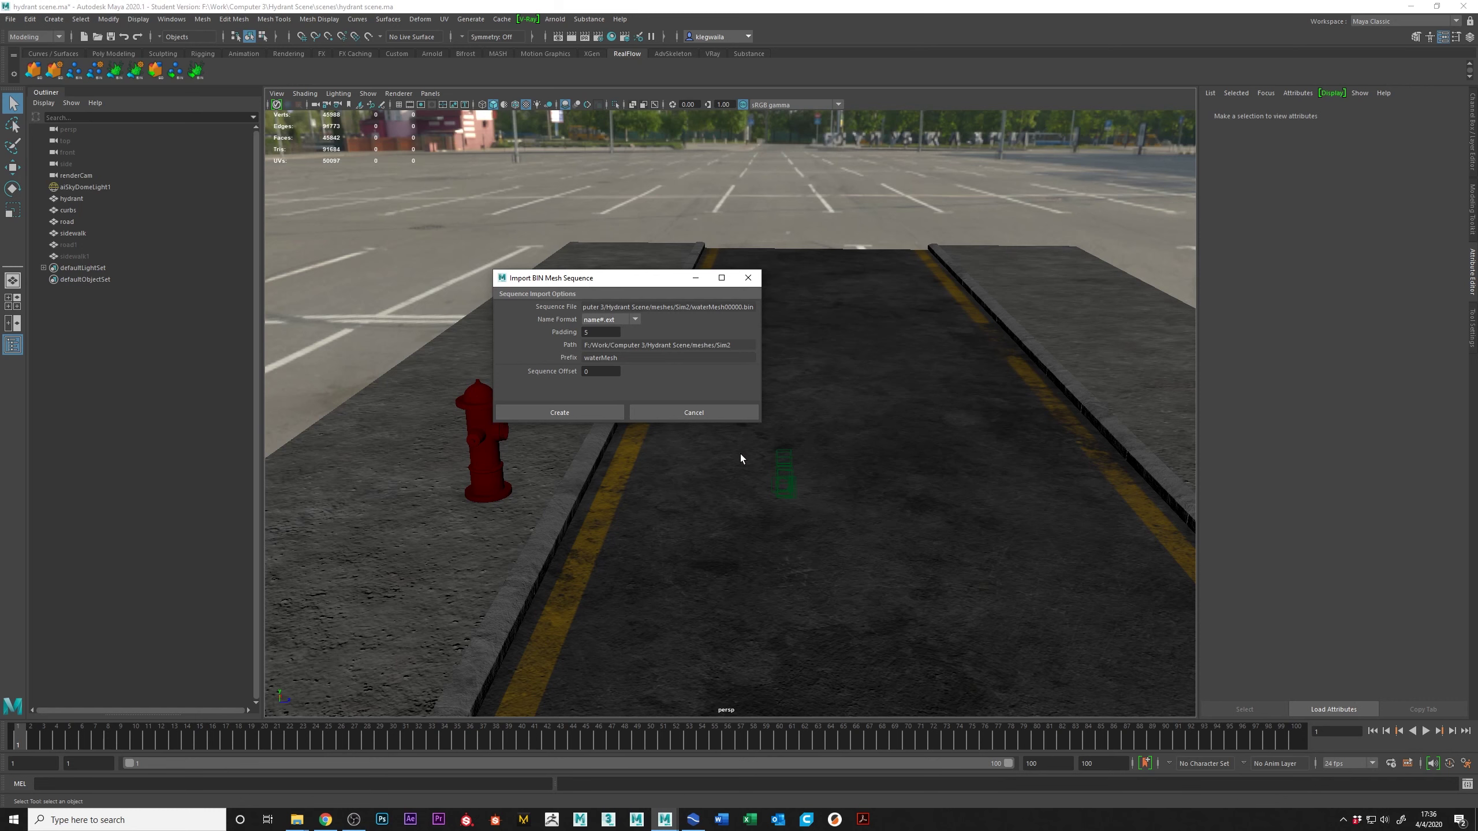
Step: Check the water mesh file numbering in the meshes/Sim2 folder and create the BIN mesh sequence with padding 5 and offset 0
click(599, 332)
mouse_move(297, 820)
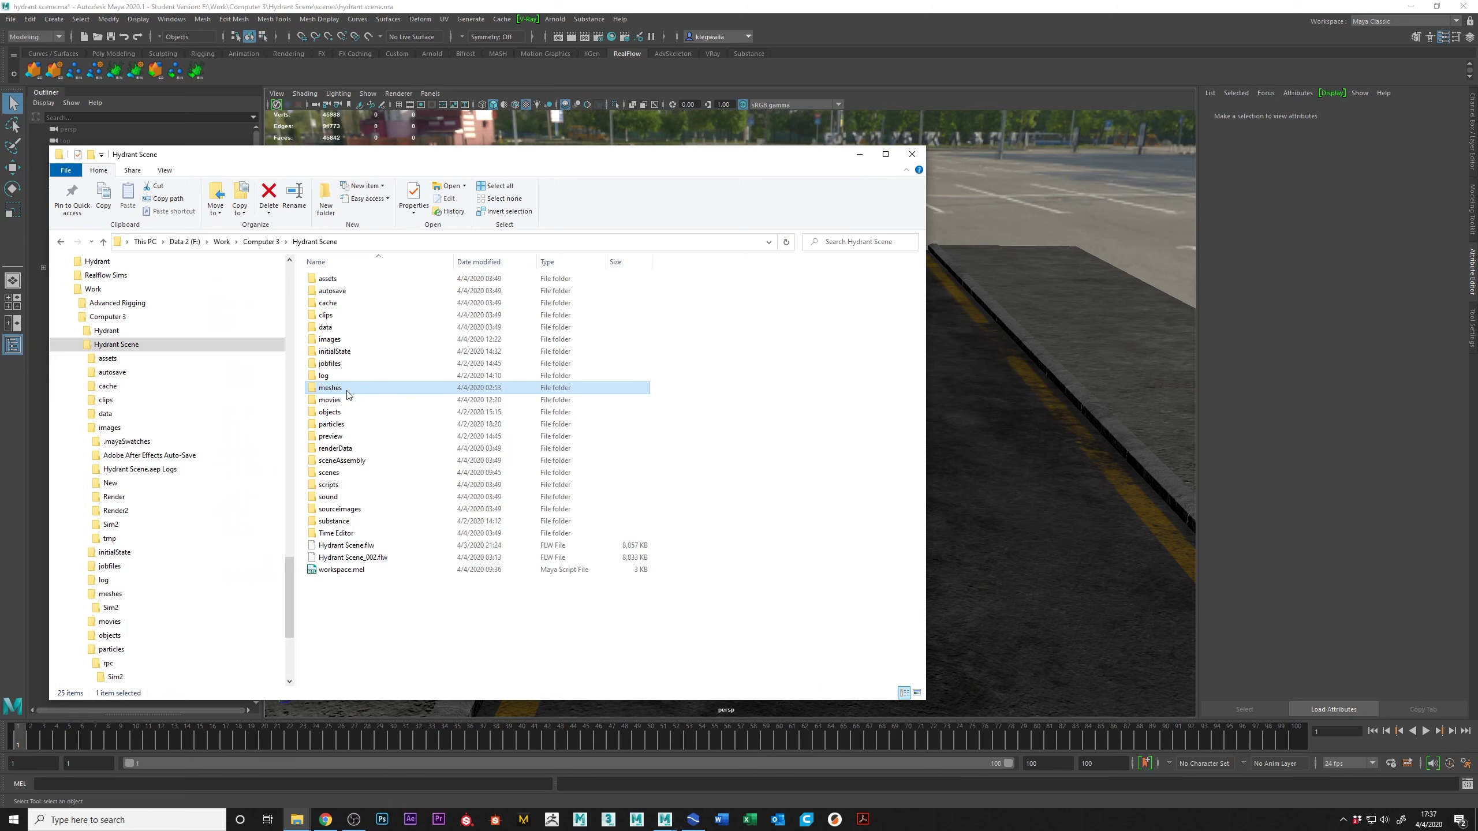
double_click(347, 395)
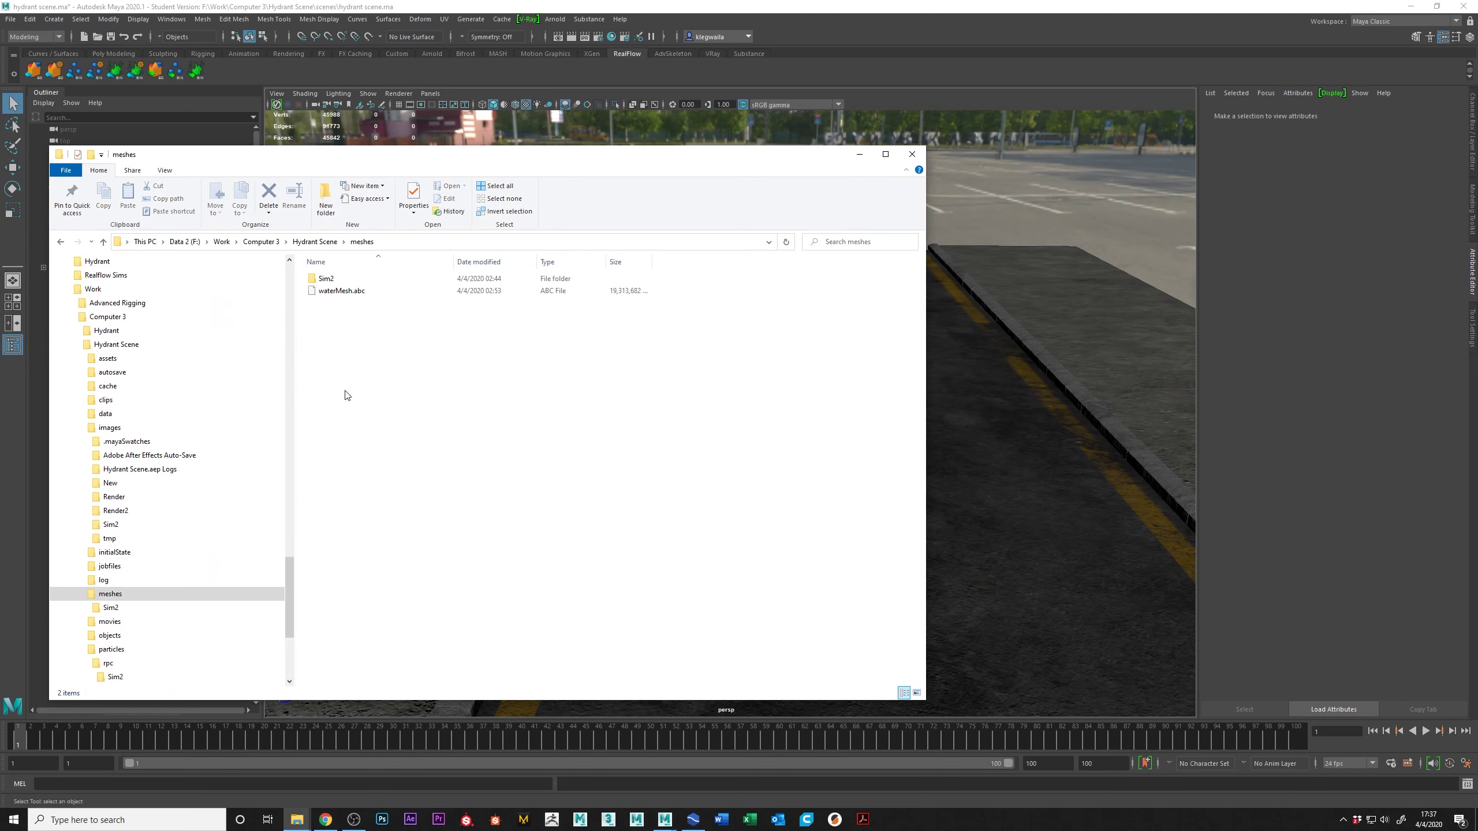
double_click(326, 279)
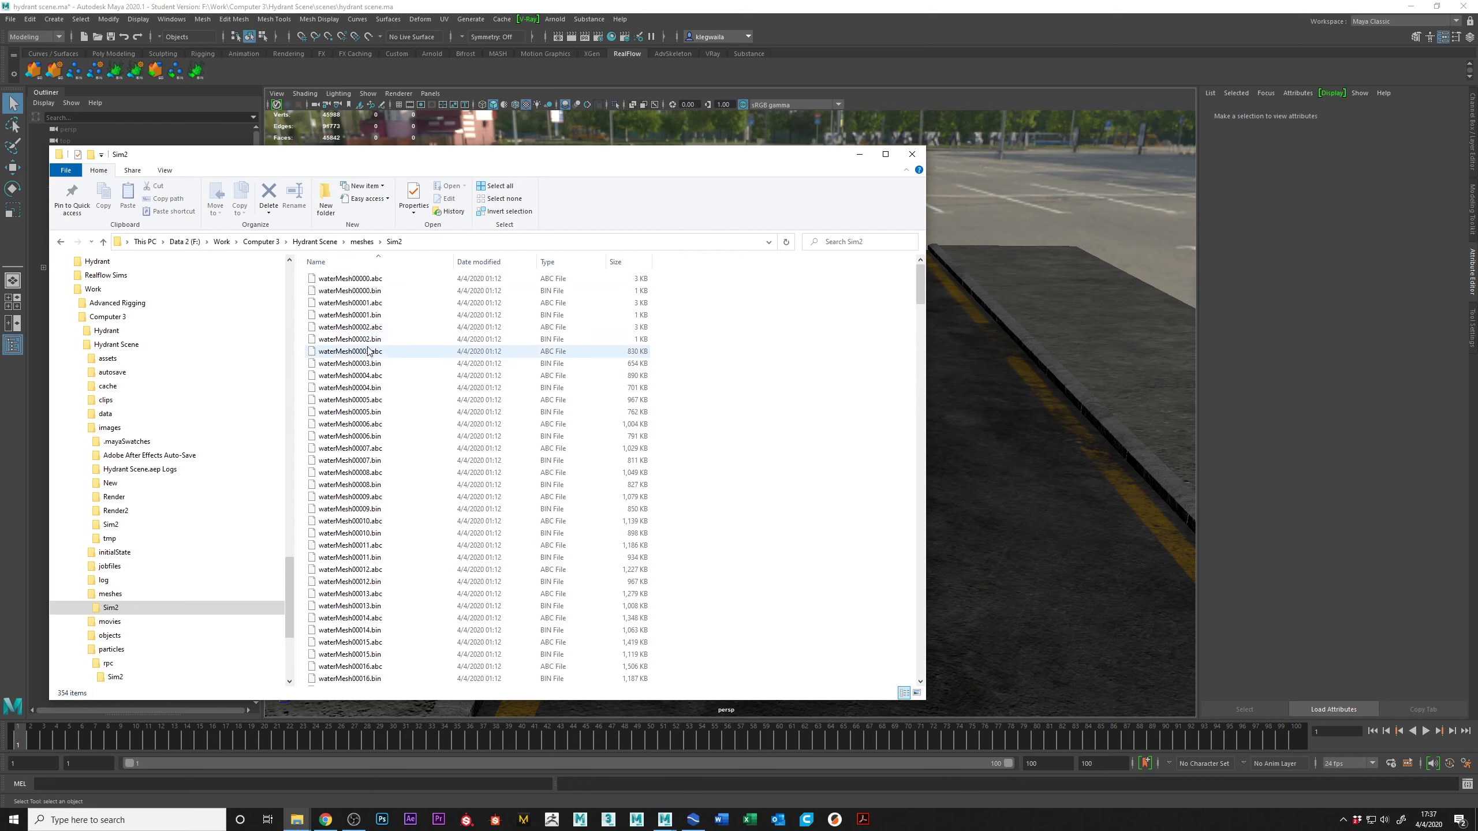
click(297, 820)
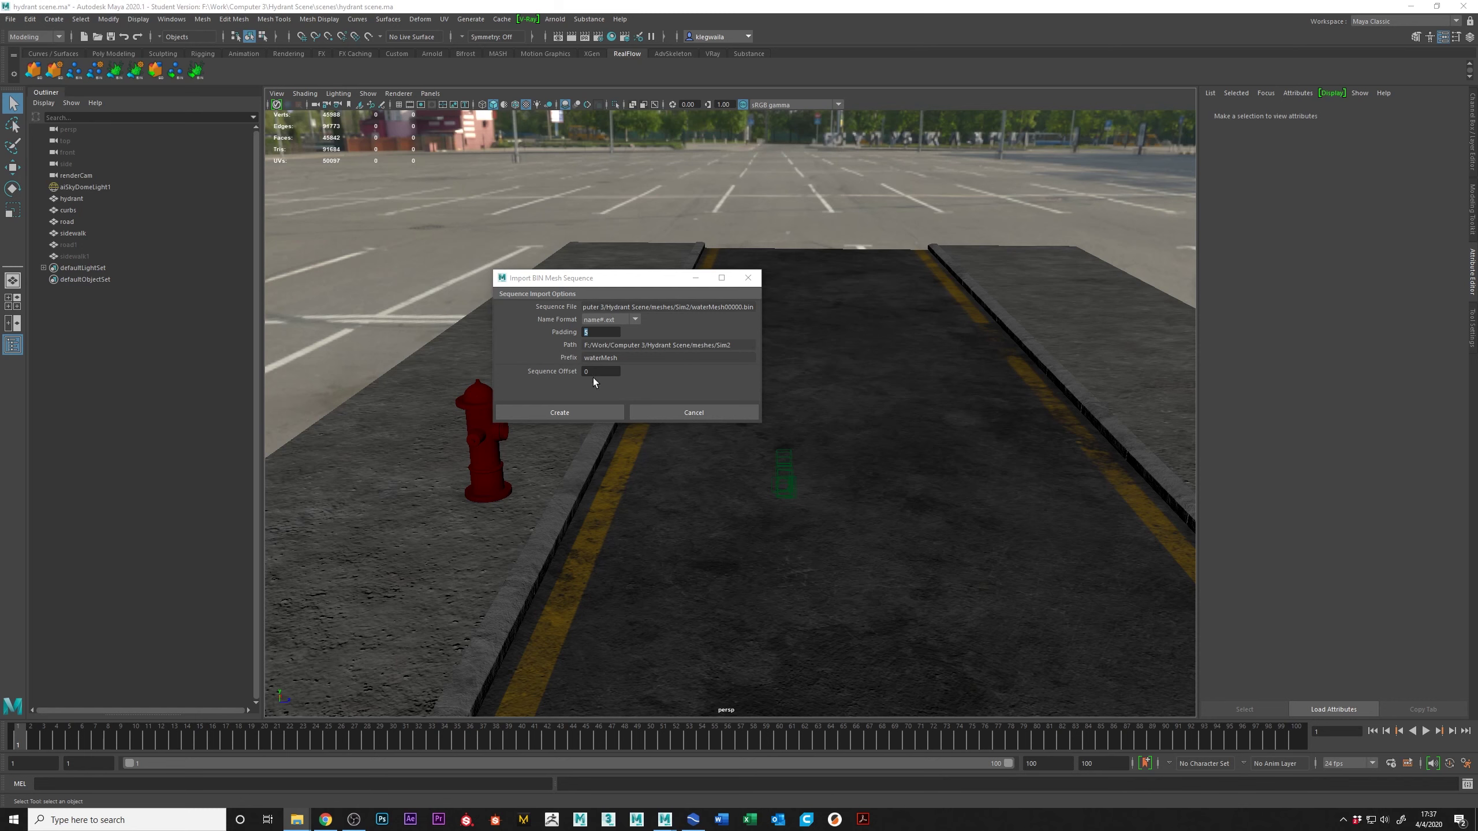
click(559, 413)
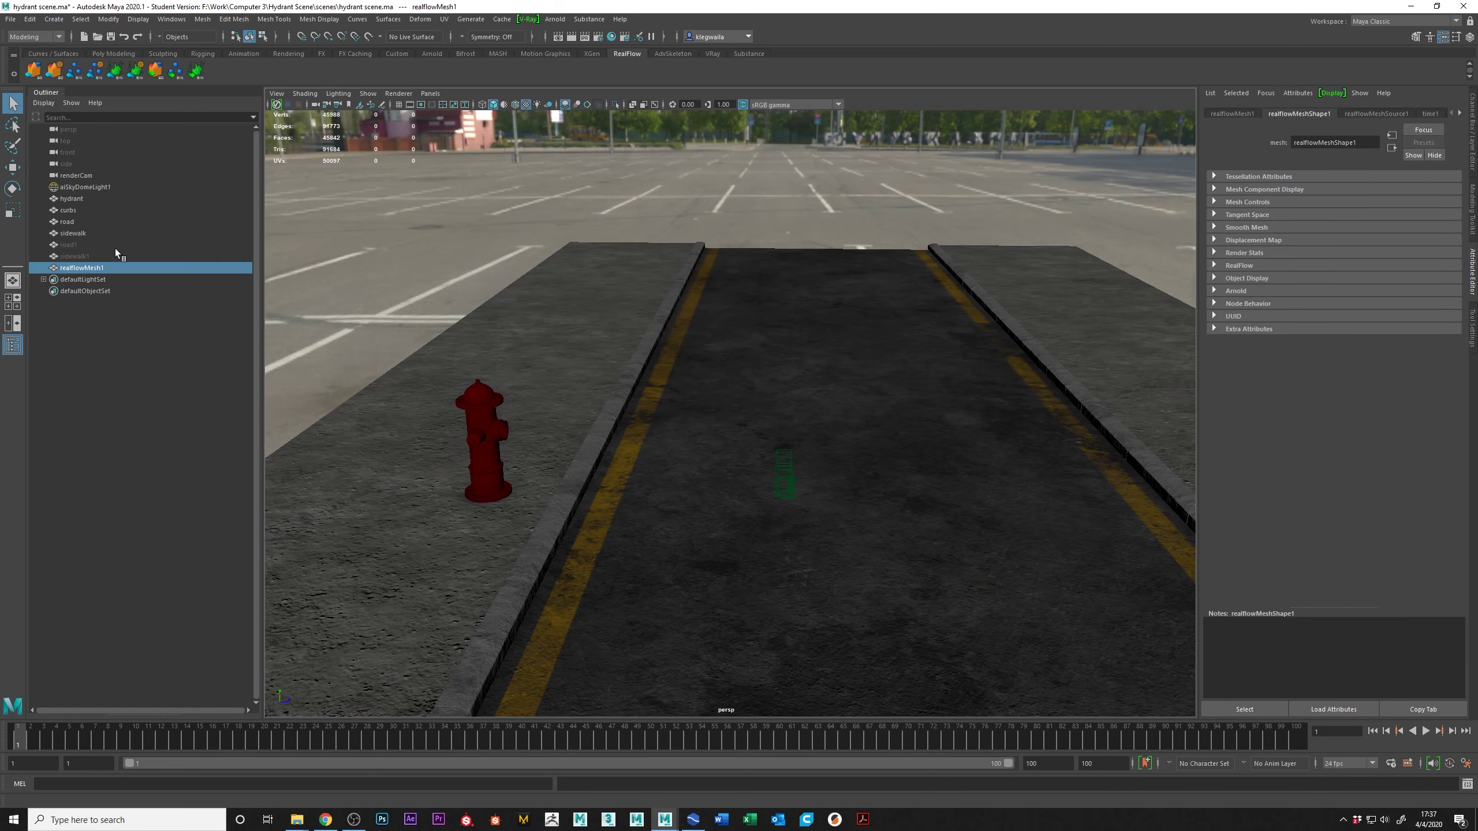
Step: Go to frame 10 and isolate the imported water mesh for a closer view
alt+drag(878, 561, 719, 455)
click(136, 739)
key(ctrl+1)
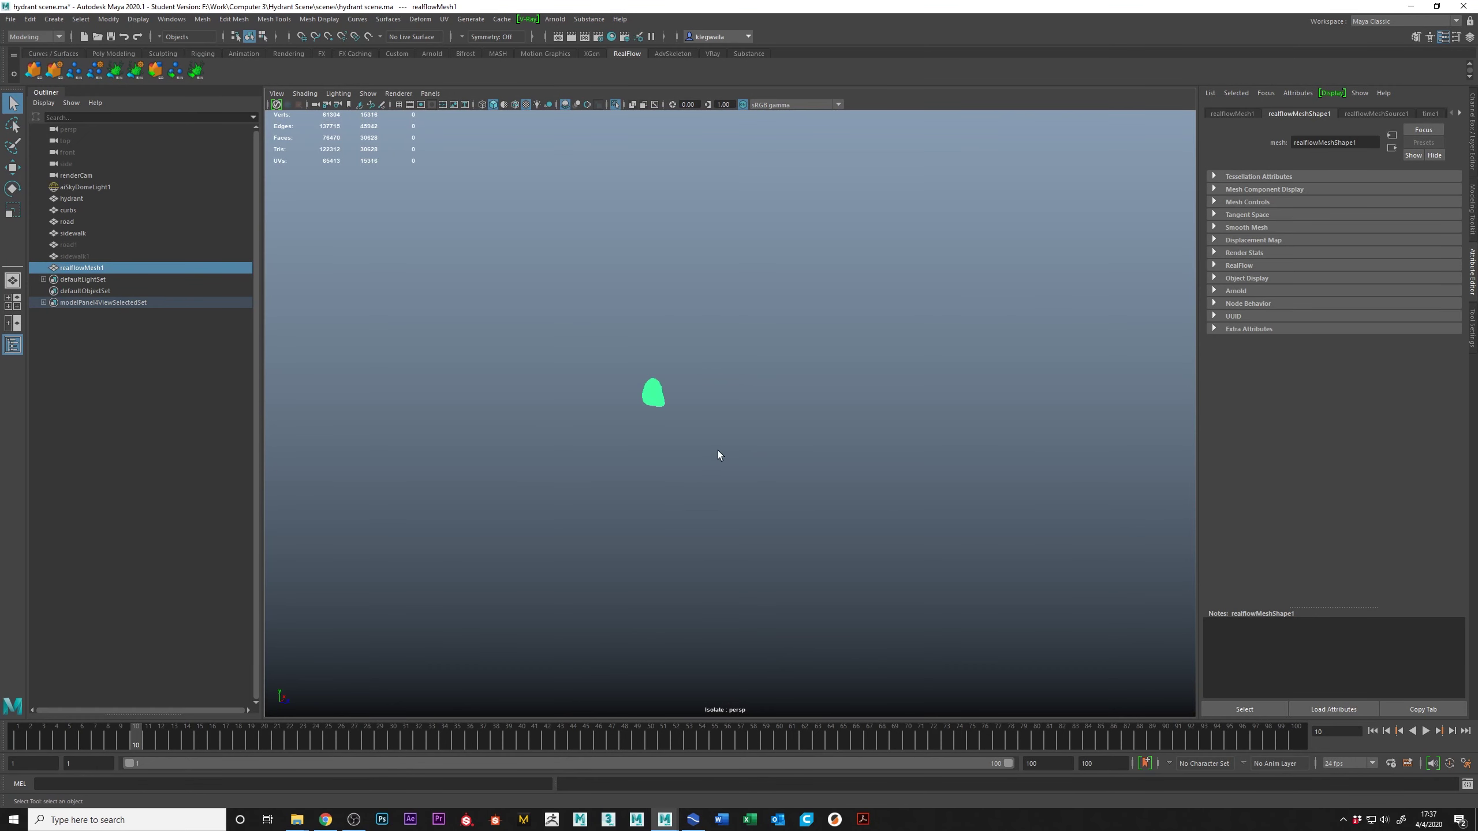
click(719, 456)
alt+right_drag(676, 502, 911, 597)
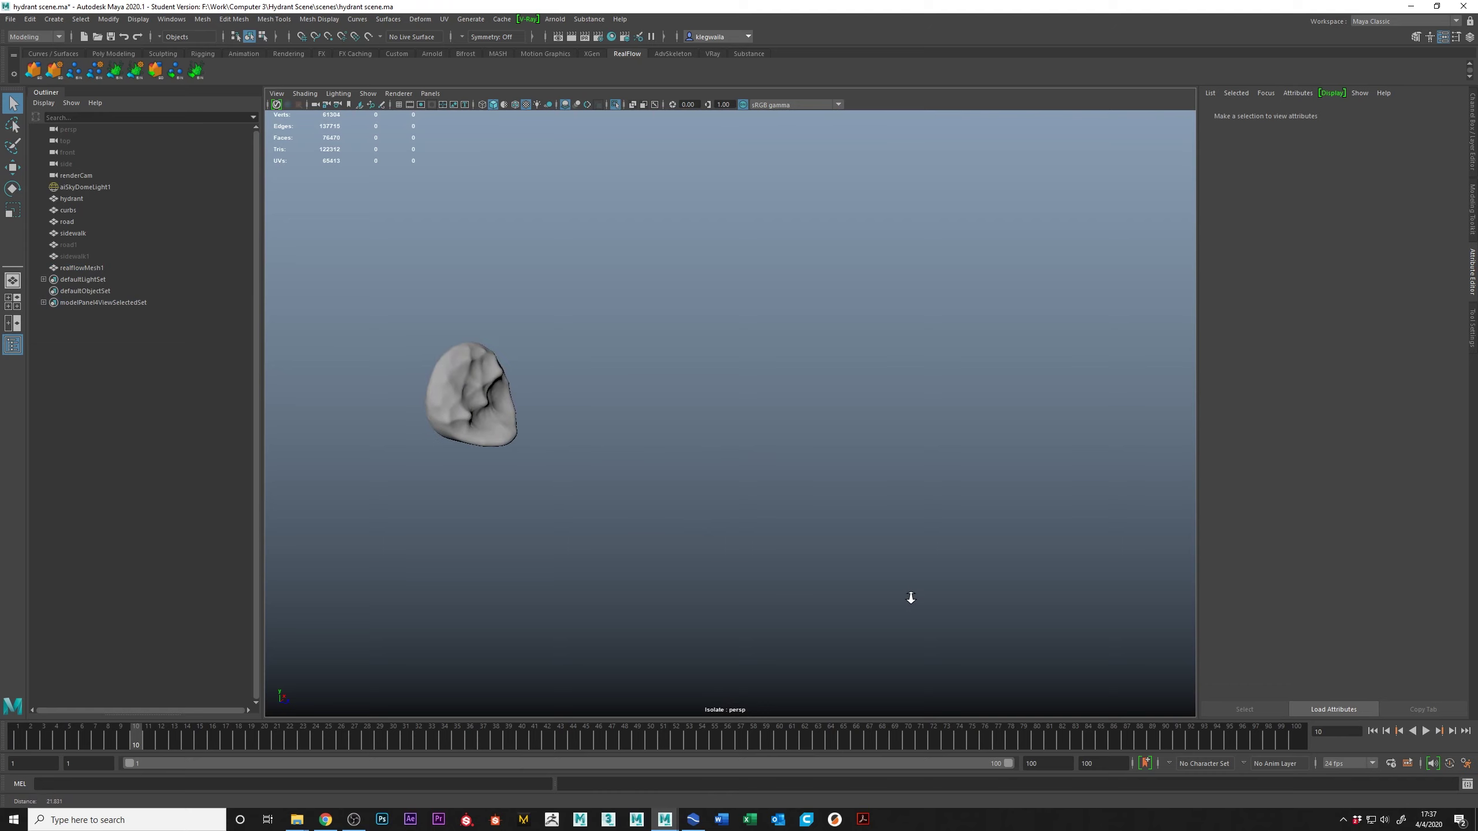
Step: Play the isolated water mesh in short stretches and examine how the stream's shape develops
click(220, 740)
key(alt+v)
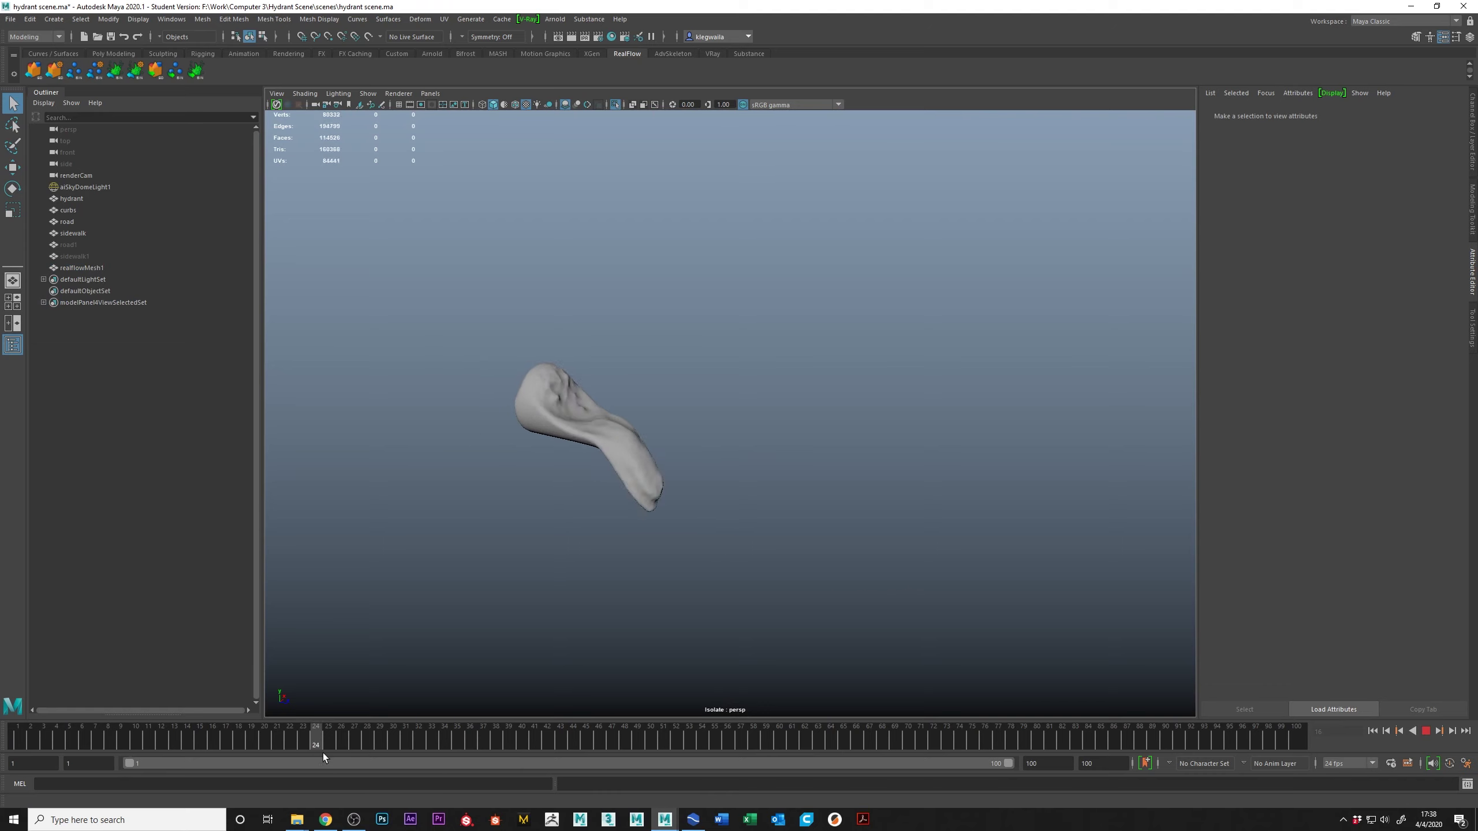
key(alt+v)
alt+right_drag(825, 545, 489, 698)
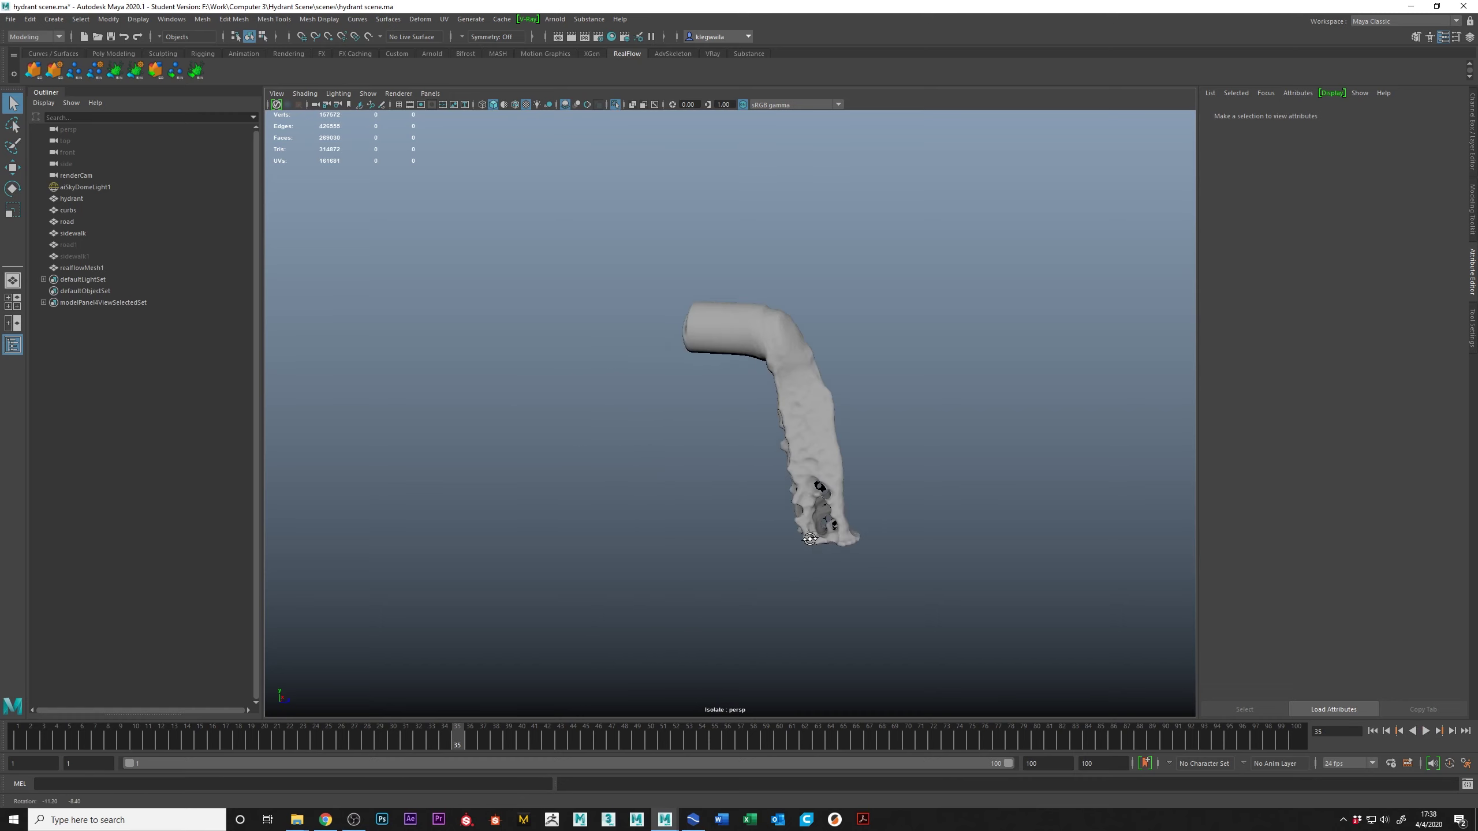
key(alt+v)
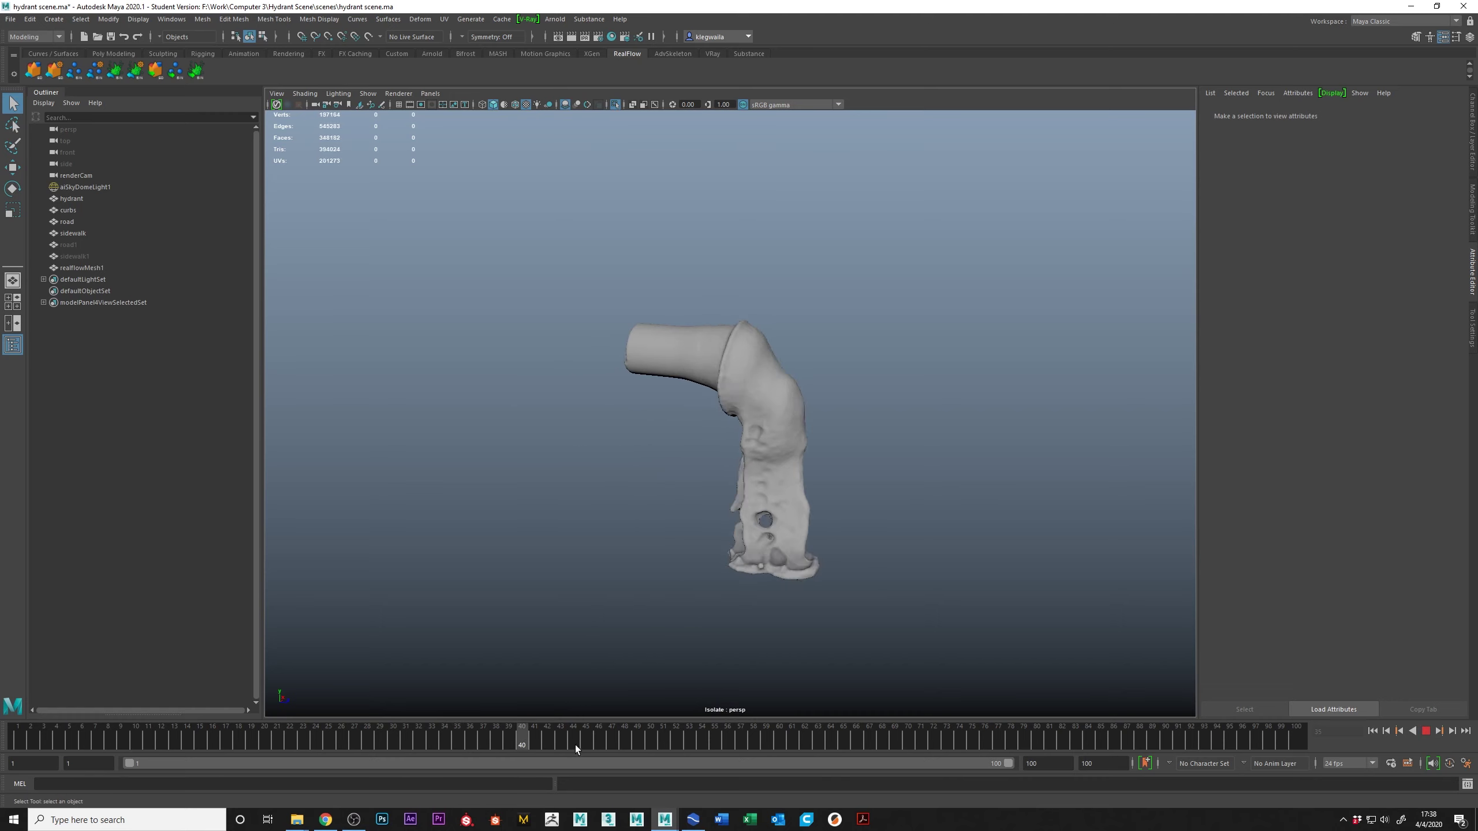
key(alt+v)
alt+middle_drag(745, 584, 602, 695)
Step: Compare the selected water mesh's polygon counts at frames 24, 45 and 71
mouse_move(469, 741)
mouse_down()
mouse_move(168, 728)
mouse_move(315, 747)
mouse_up()
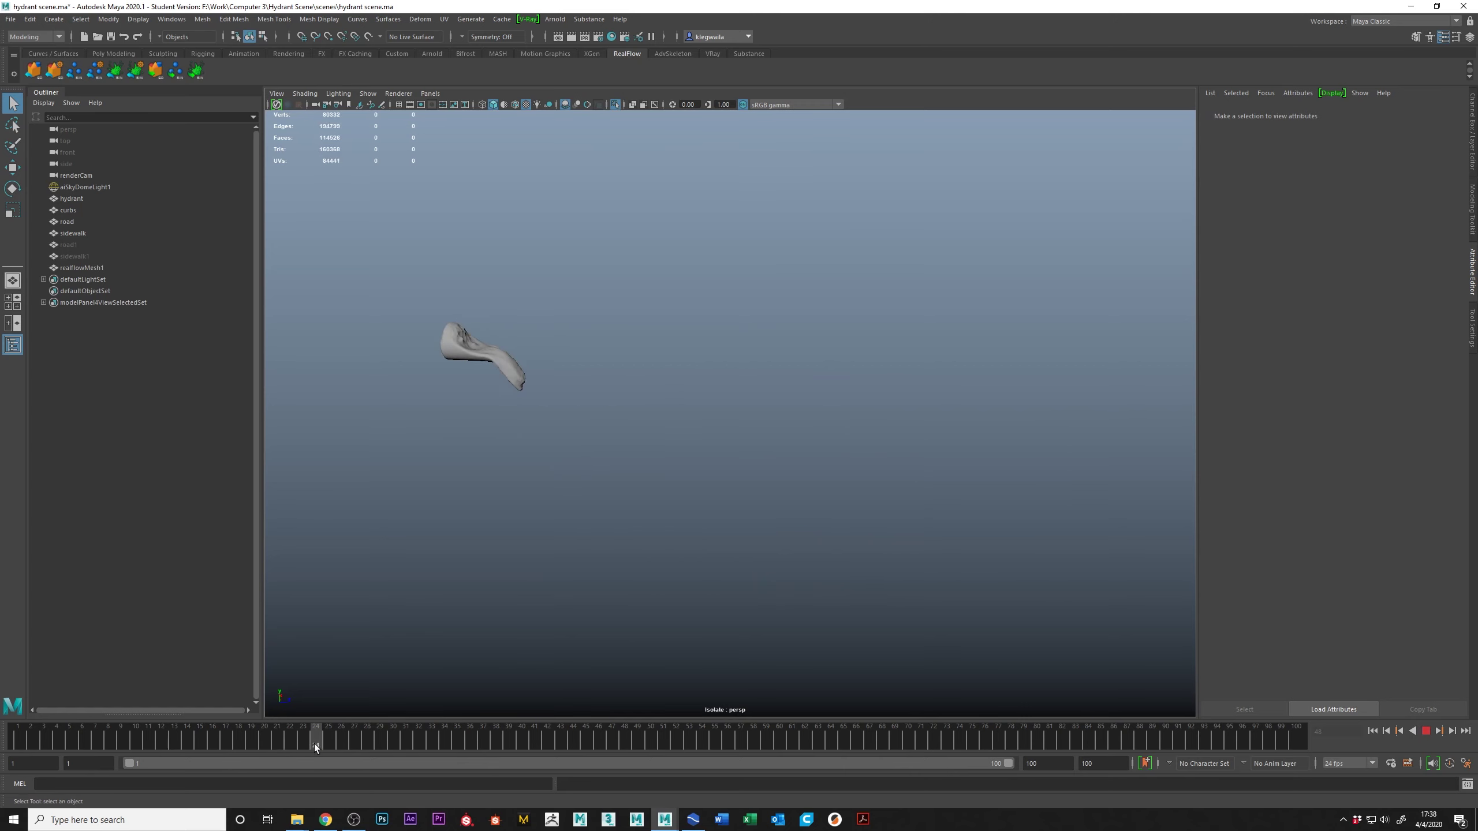
click(471, 348)
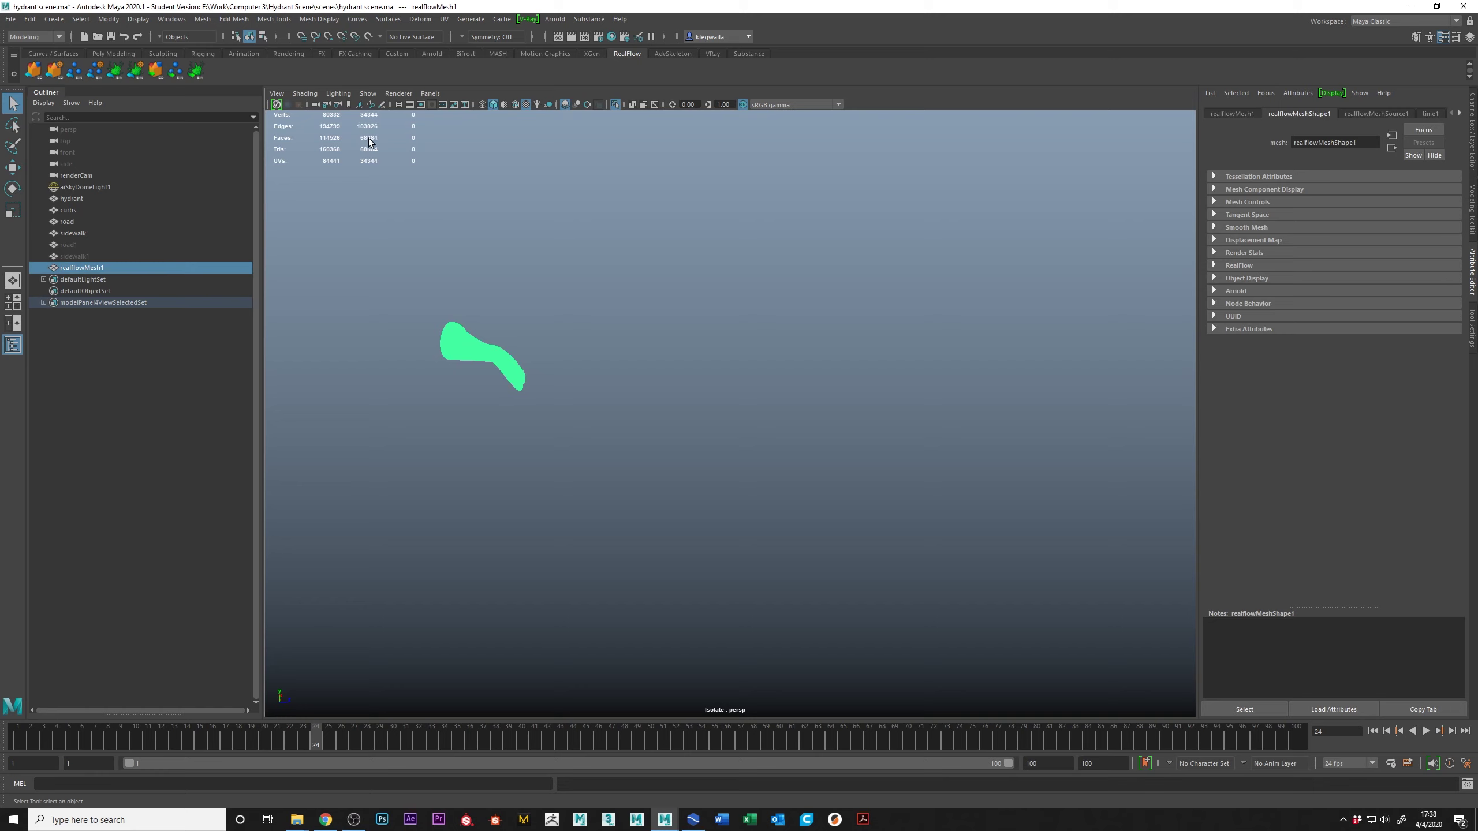
key(alt+v)
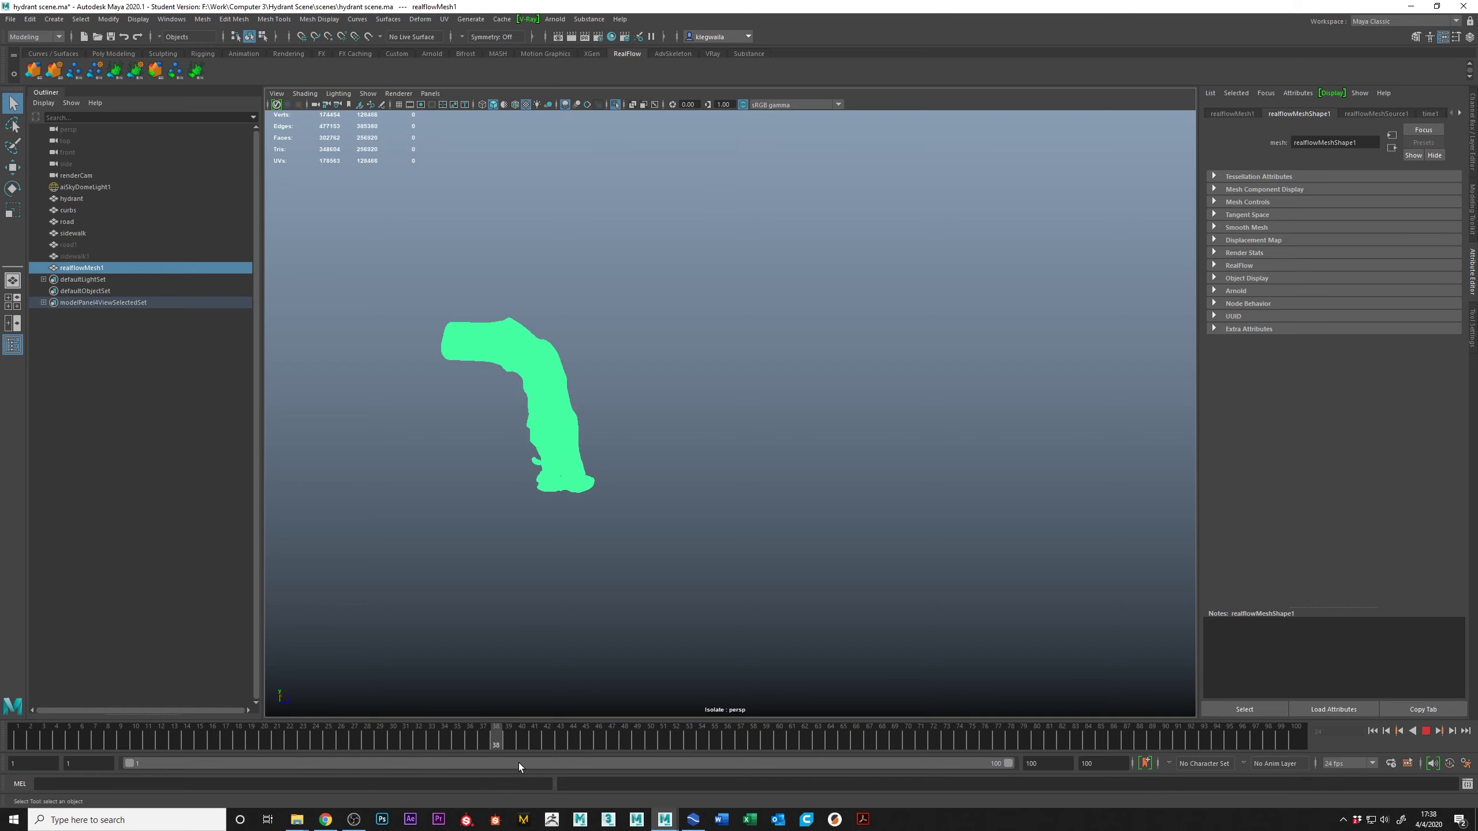
key(alt+v)
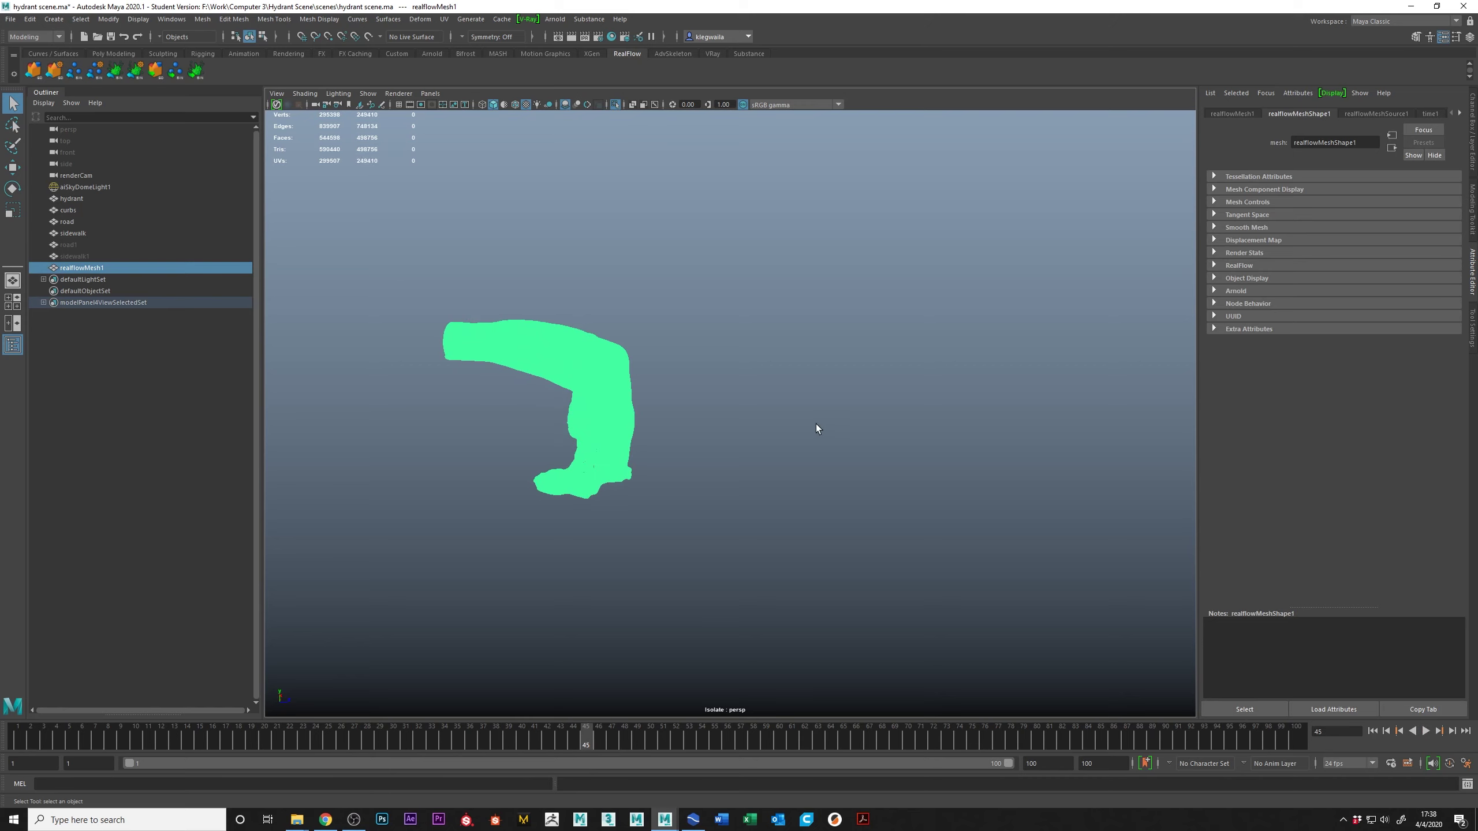
click(887, 342)
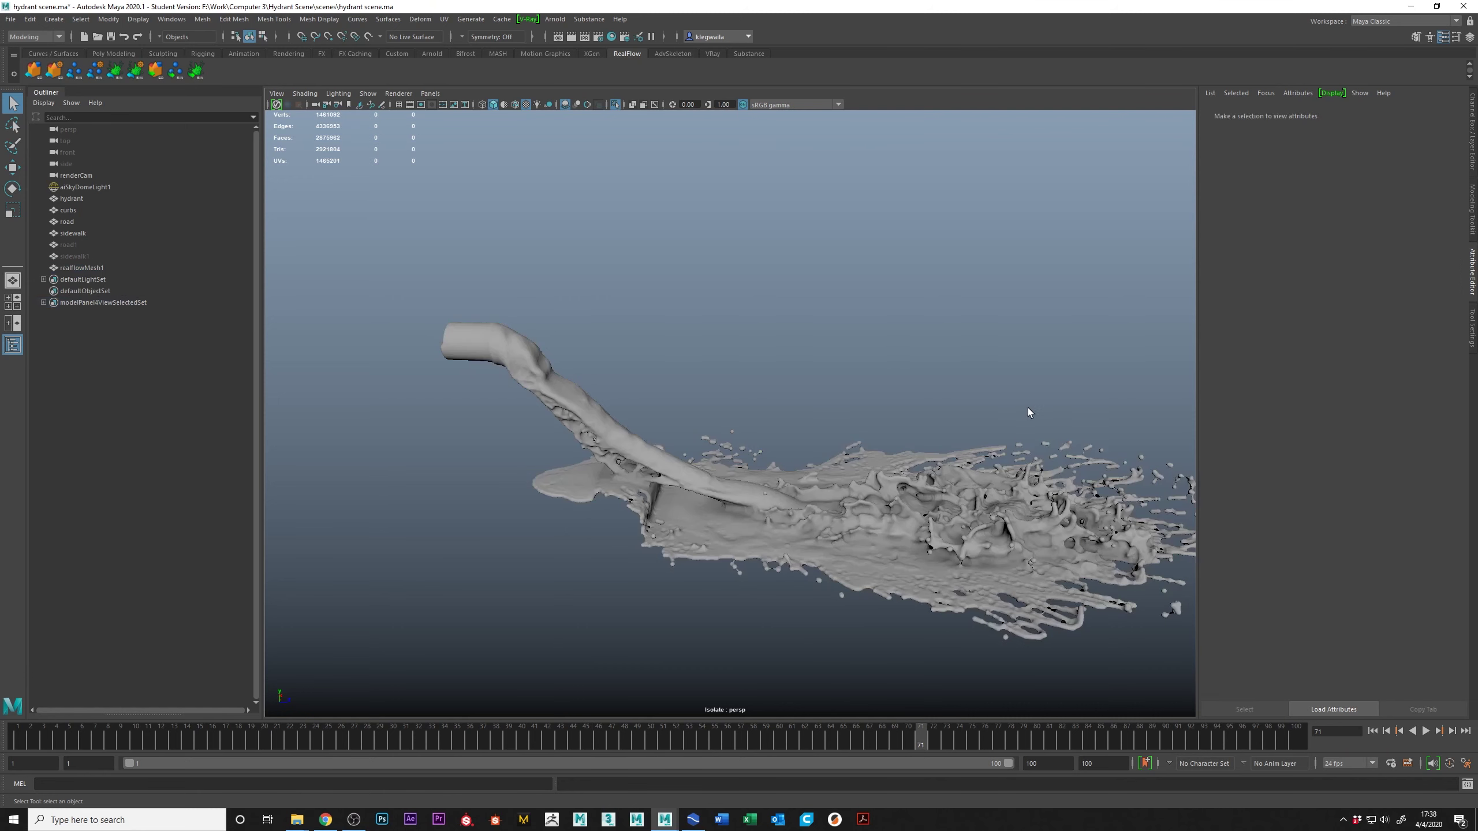
alt+drag(1028, 408, 696, 303)
click(876, 547)
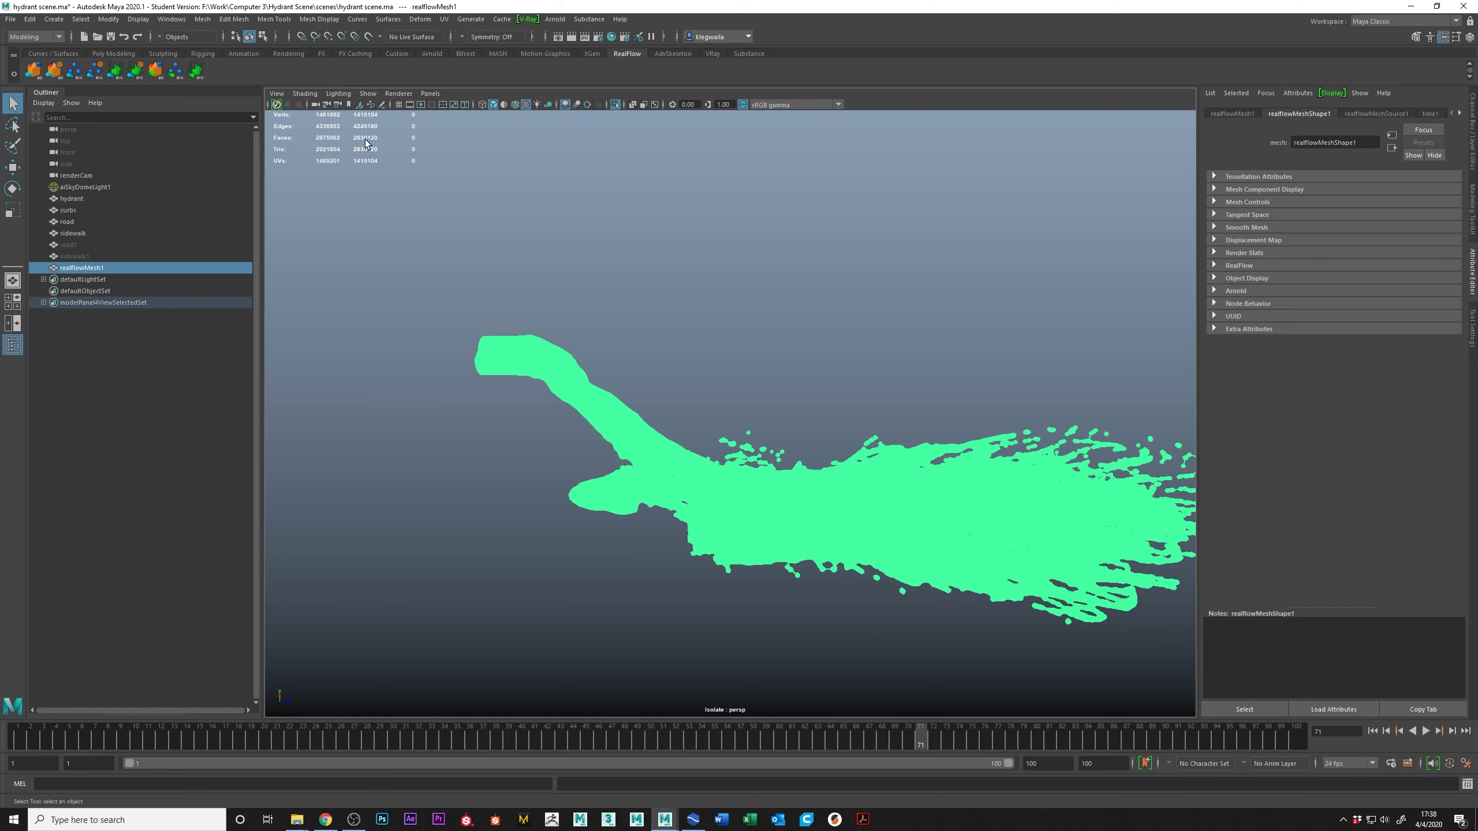
Step: Exit isolation and play the water simulation with the hydrant and road, stopping at frame 58
click(820, 374)
alt+drag(820, 374, 907, 784)
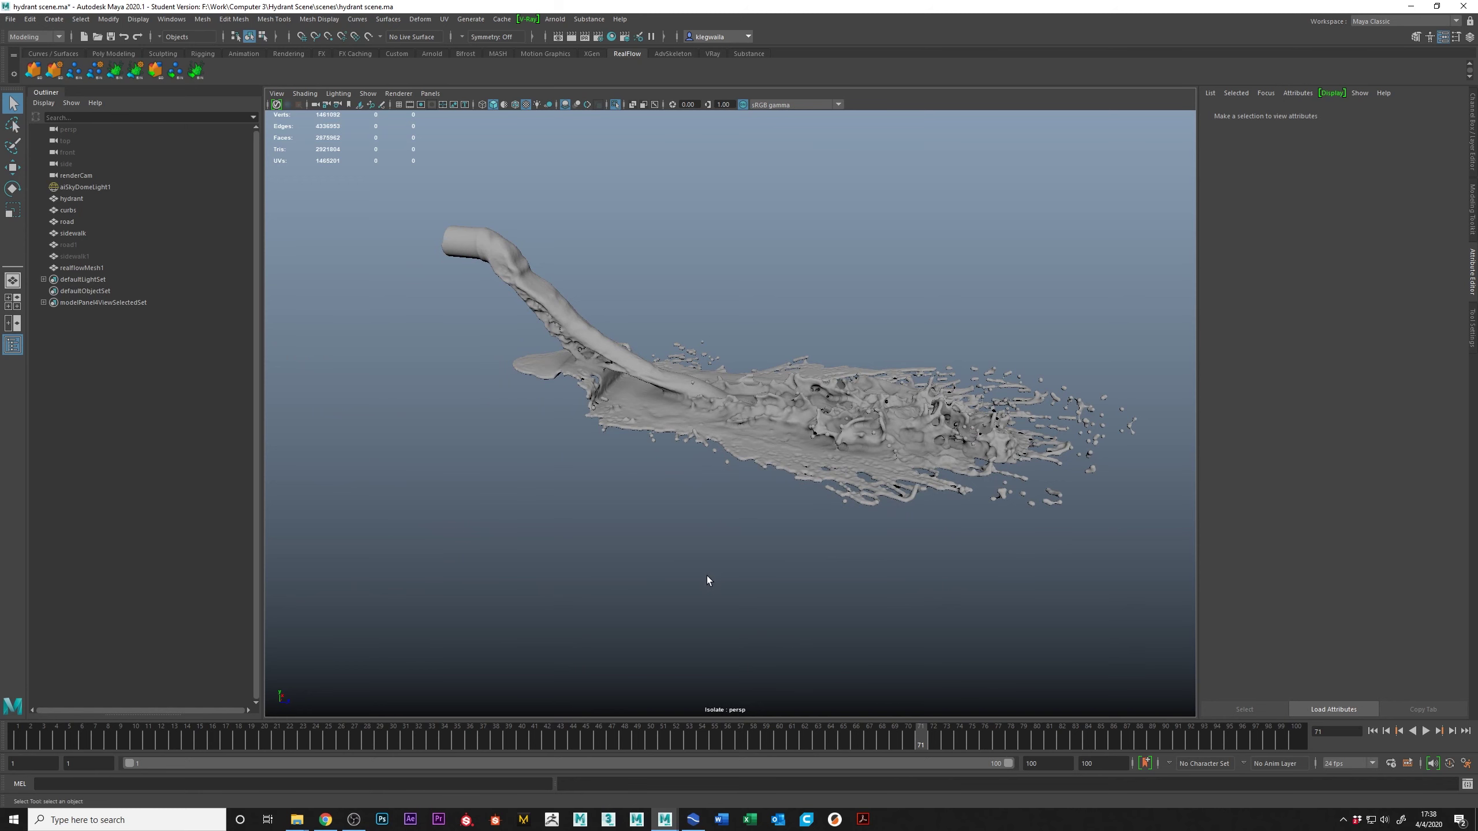
key(ctrl+1)
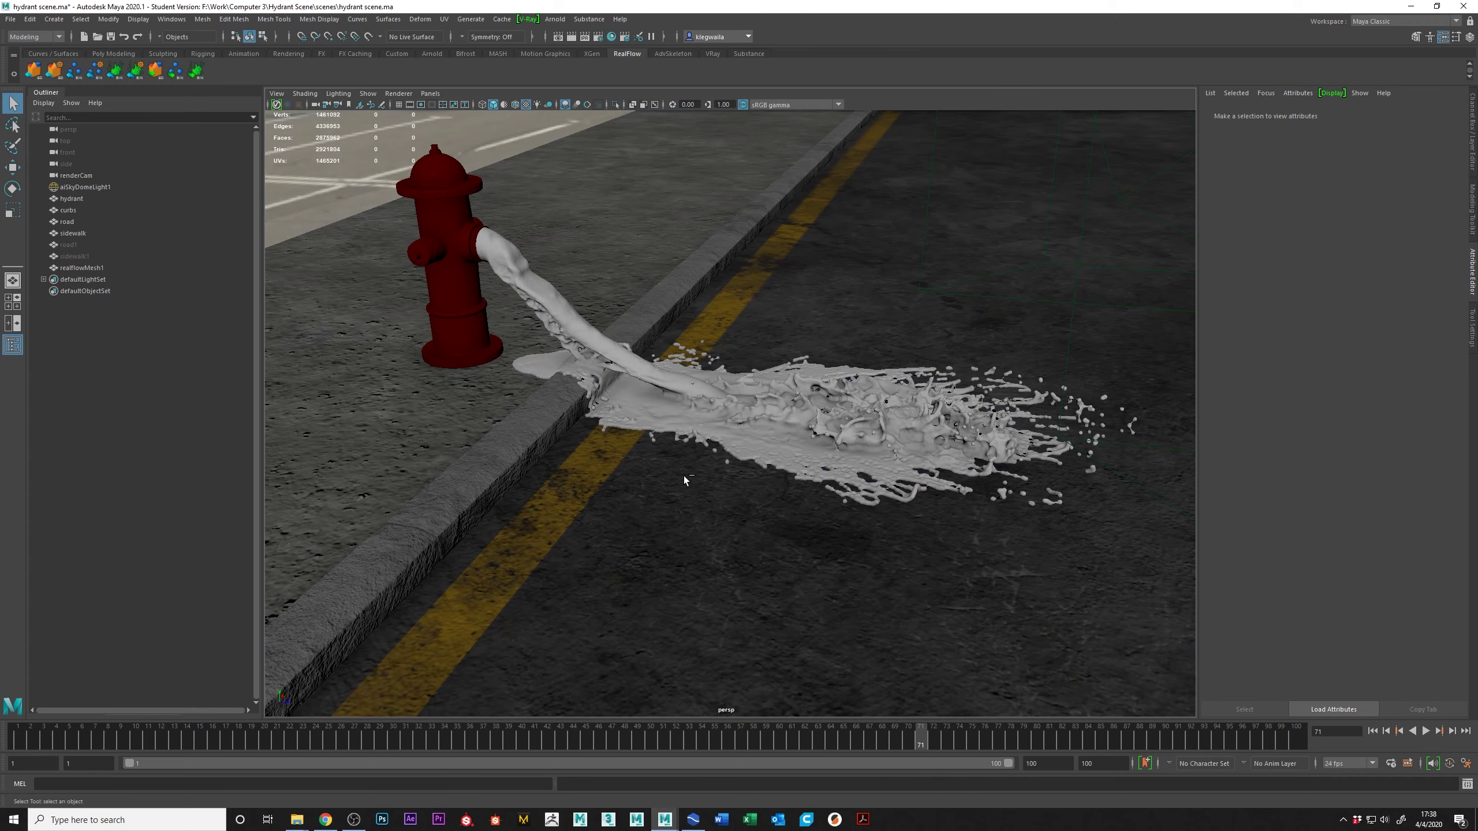
alt+drag(658, 490, 753, 515)
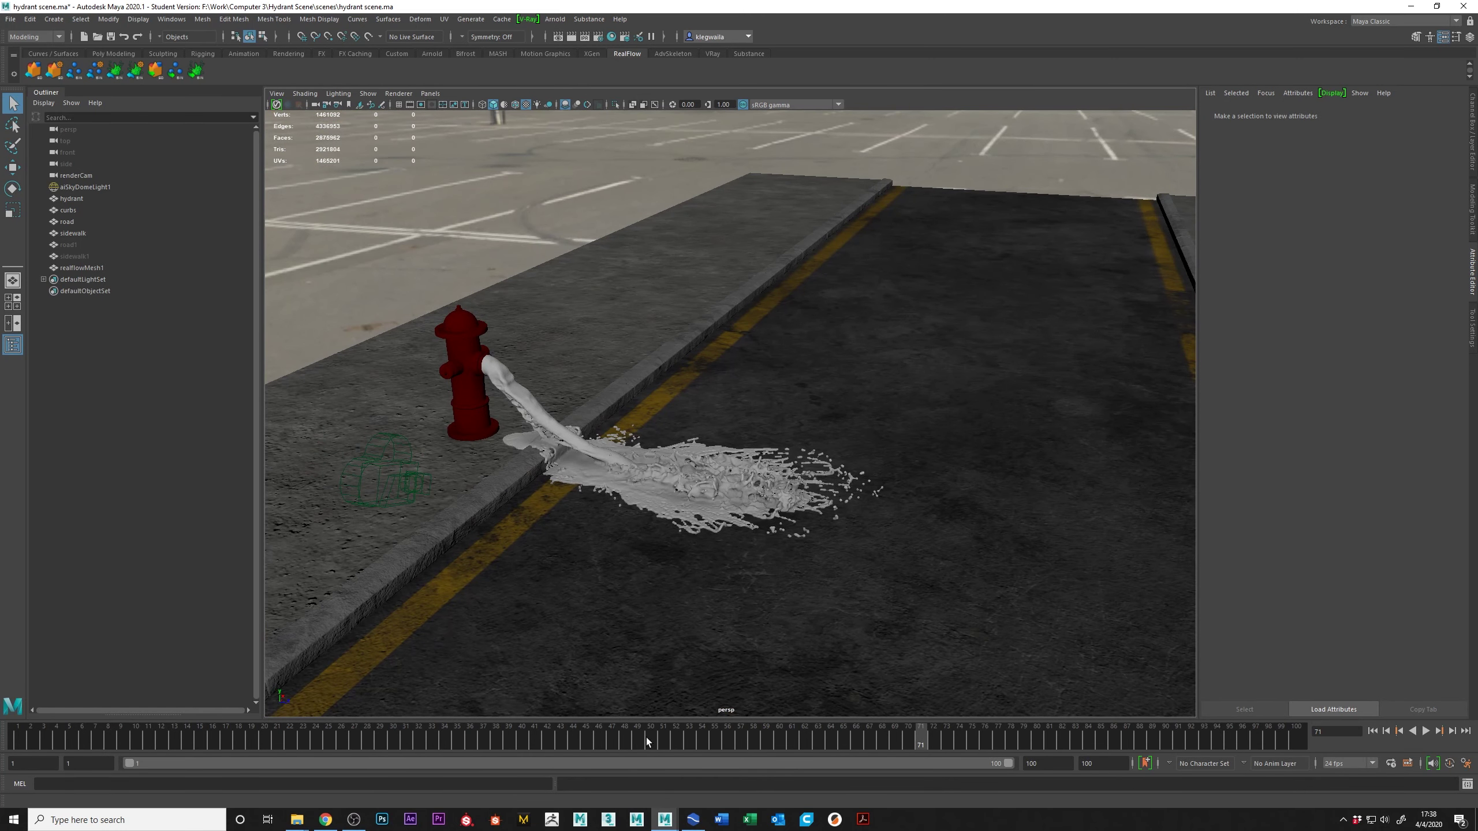
click(358, 736)
key(alt+v)
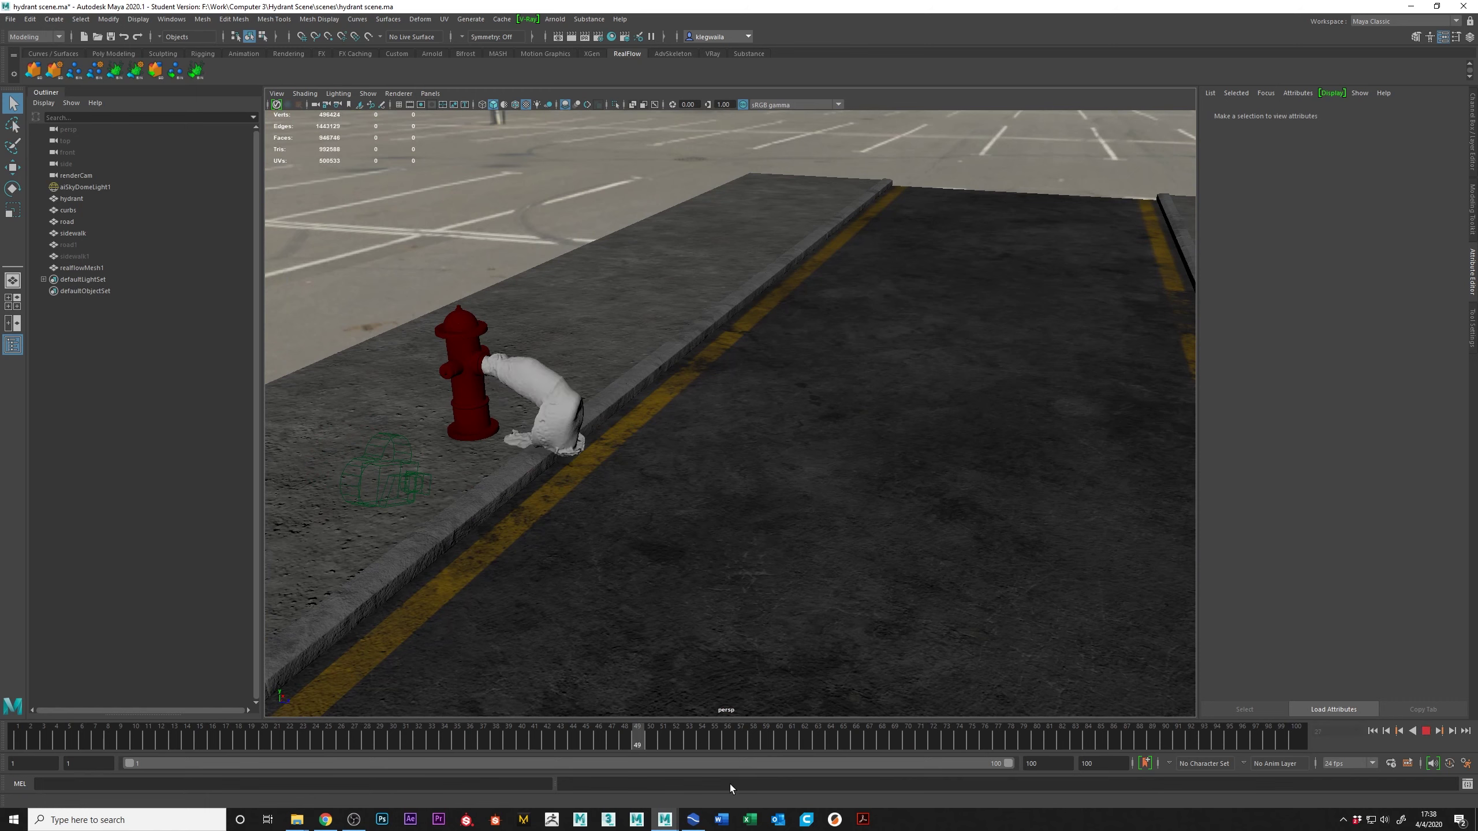
key(alt+v)
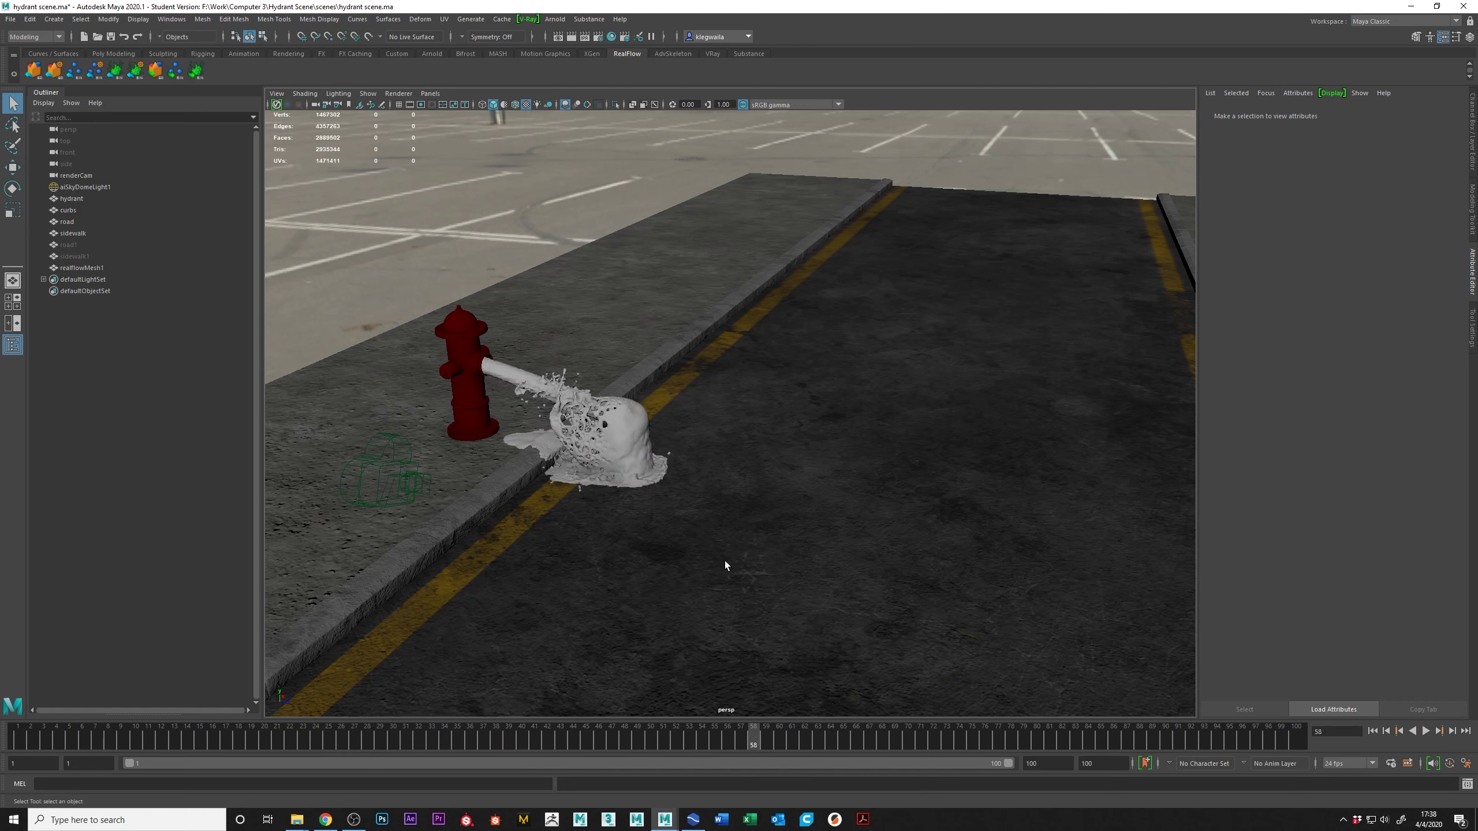
Step: Delete the imported RealFlow water mesh from the scene
click(93, 268)
key(Delete)
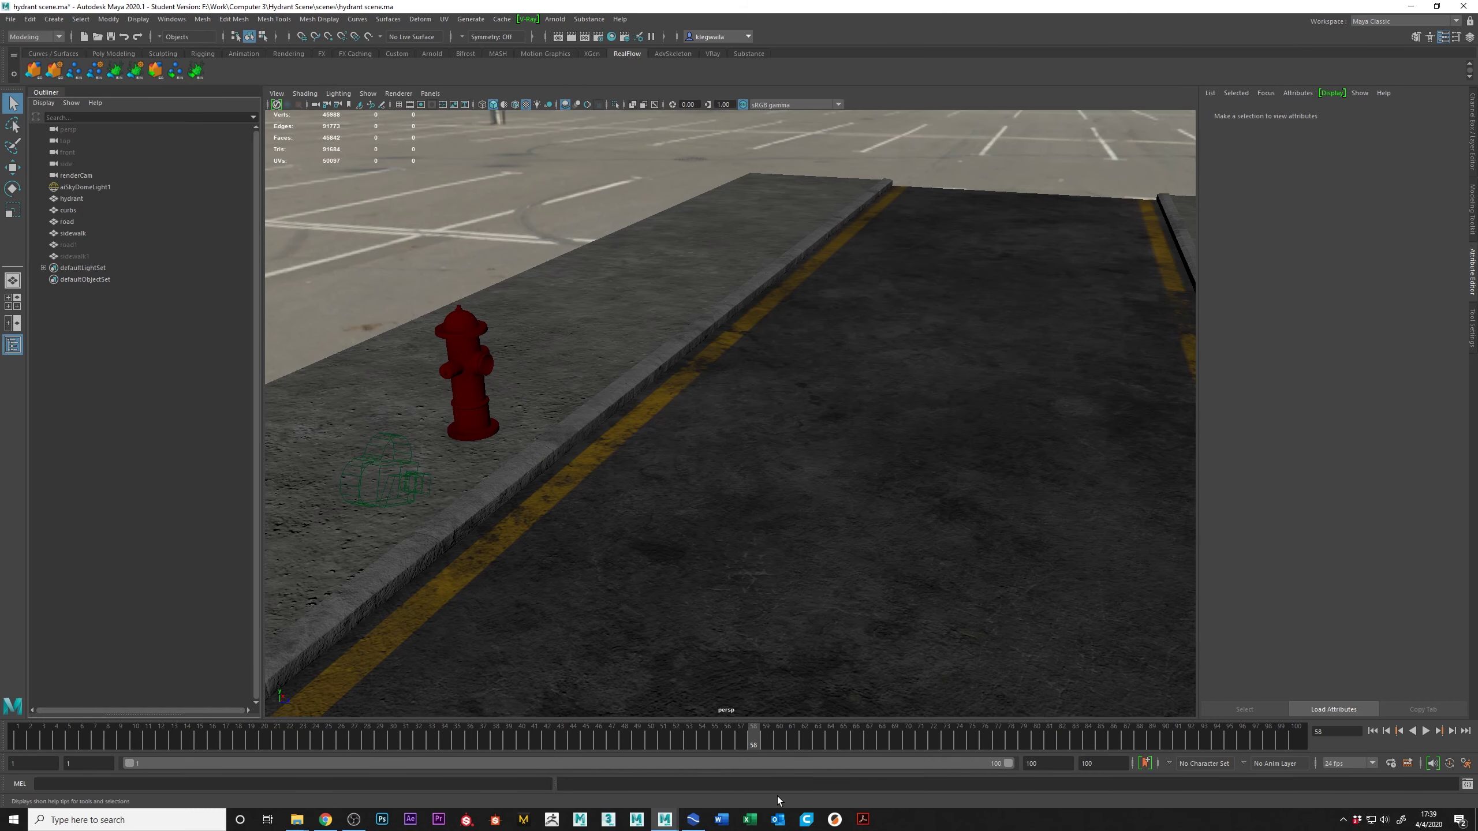
click(693, 819)
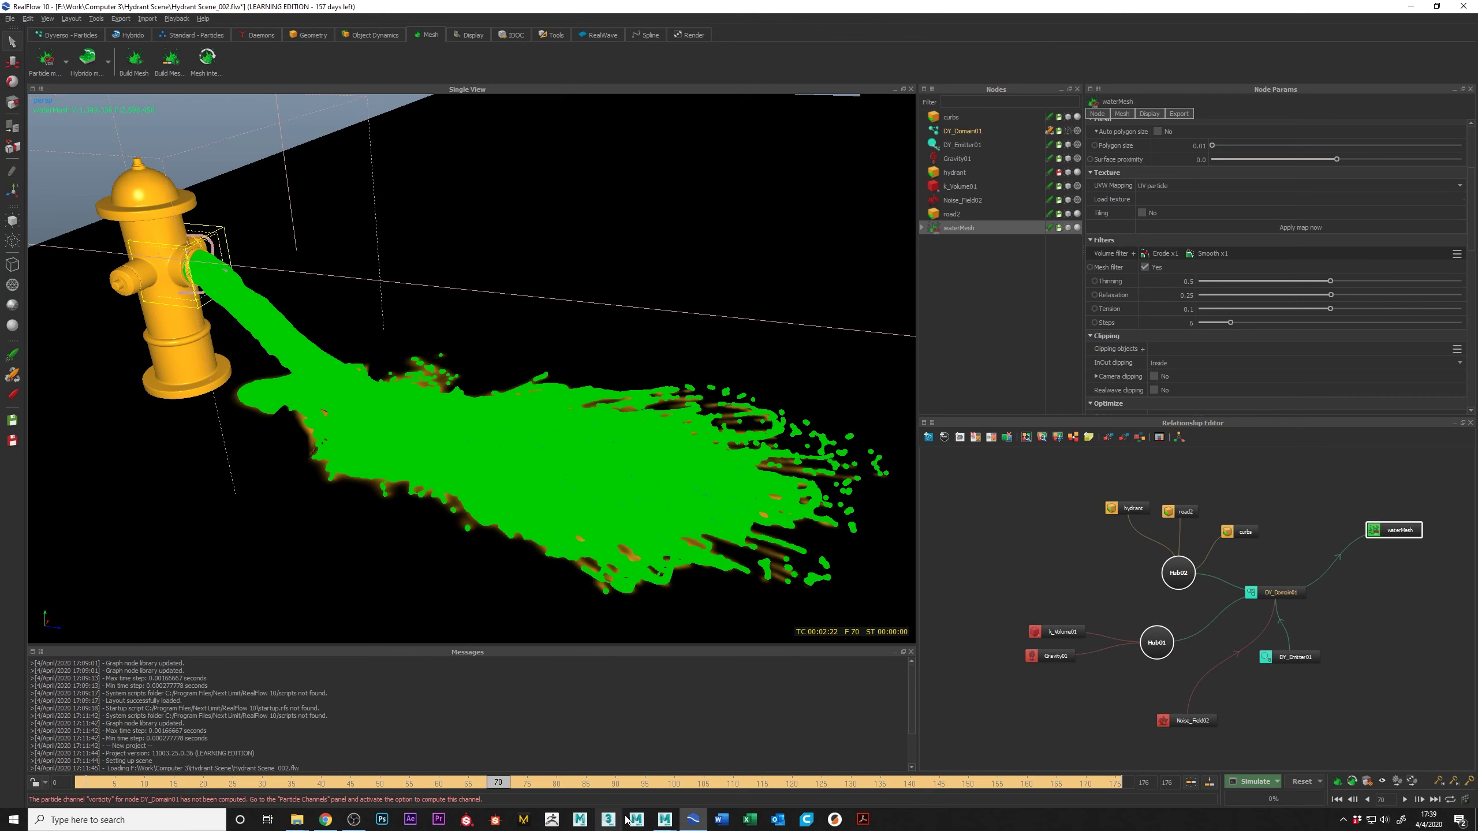
mouse_move(668, 827)
click(698, 765)
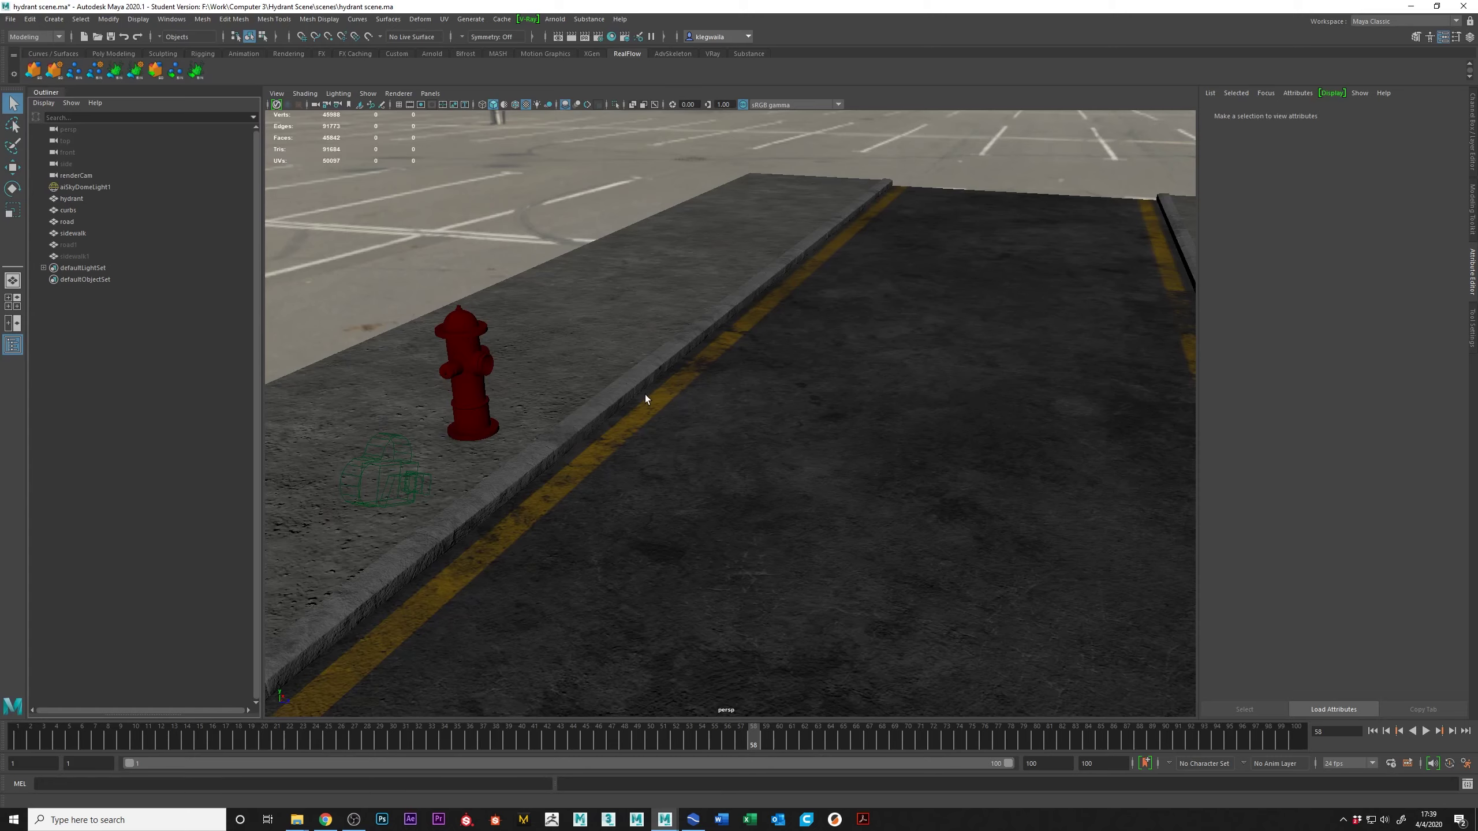
Step: Switch to the Rendering menu set
click(58, 37)
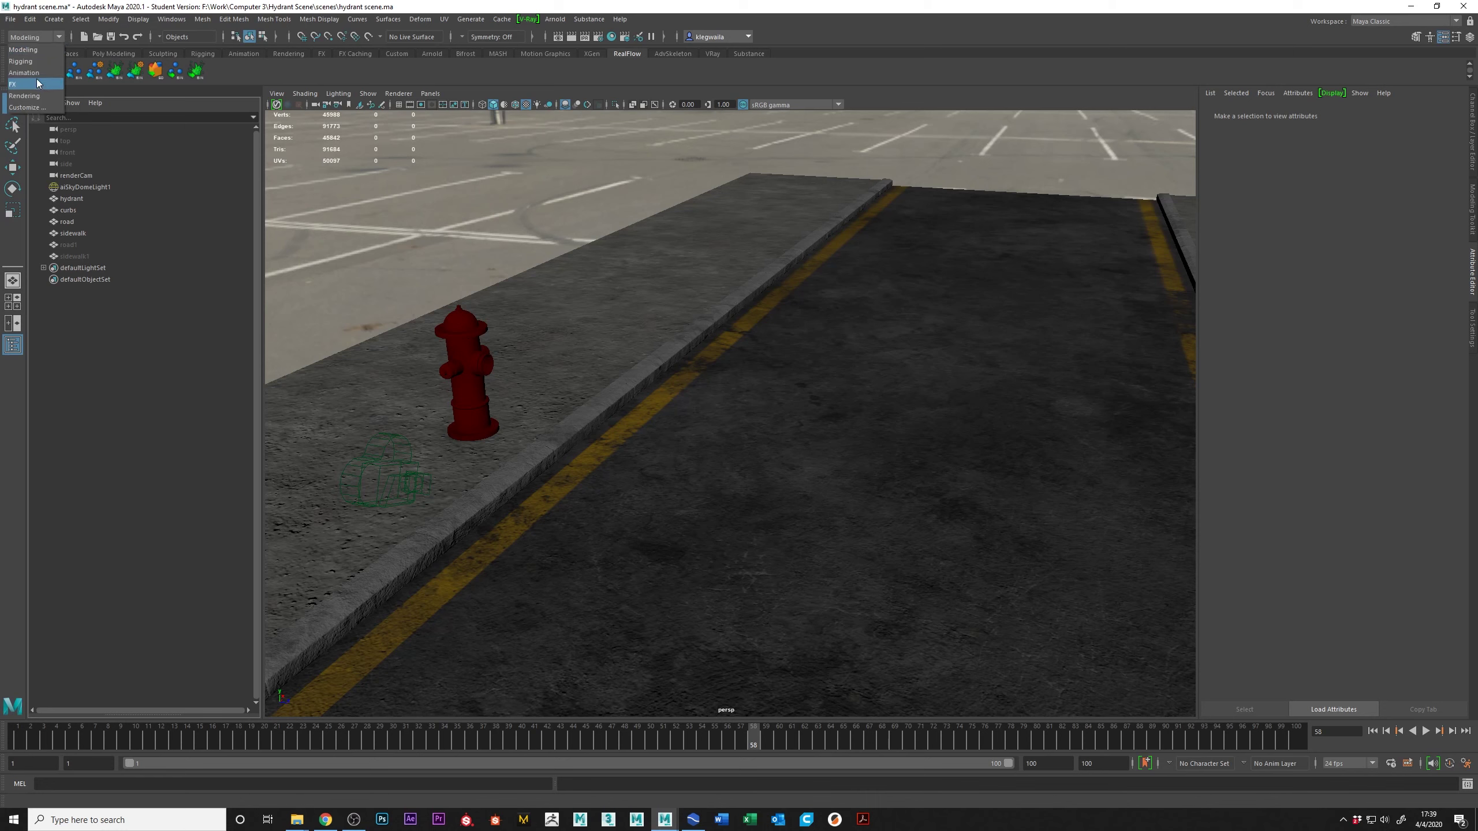
click(37, 76)
click(58, 37)
click(36, 99)
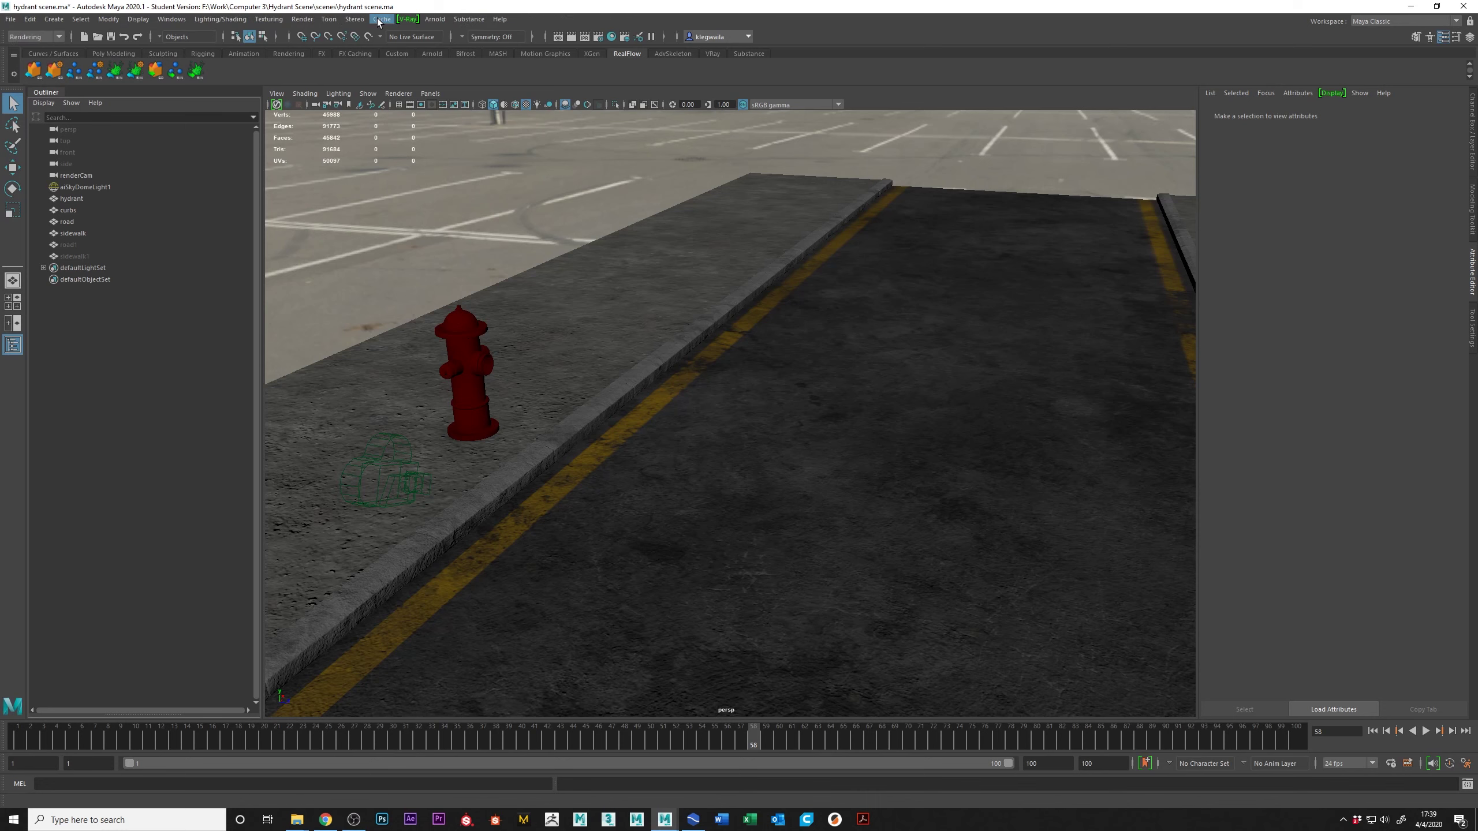
Step: Import waterMesh00000.abc from the project's meshes/Sim2 folder to the scene root as an Alembic cache
click(382, 19)
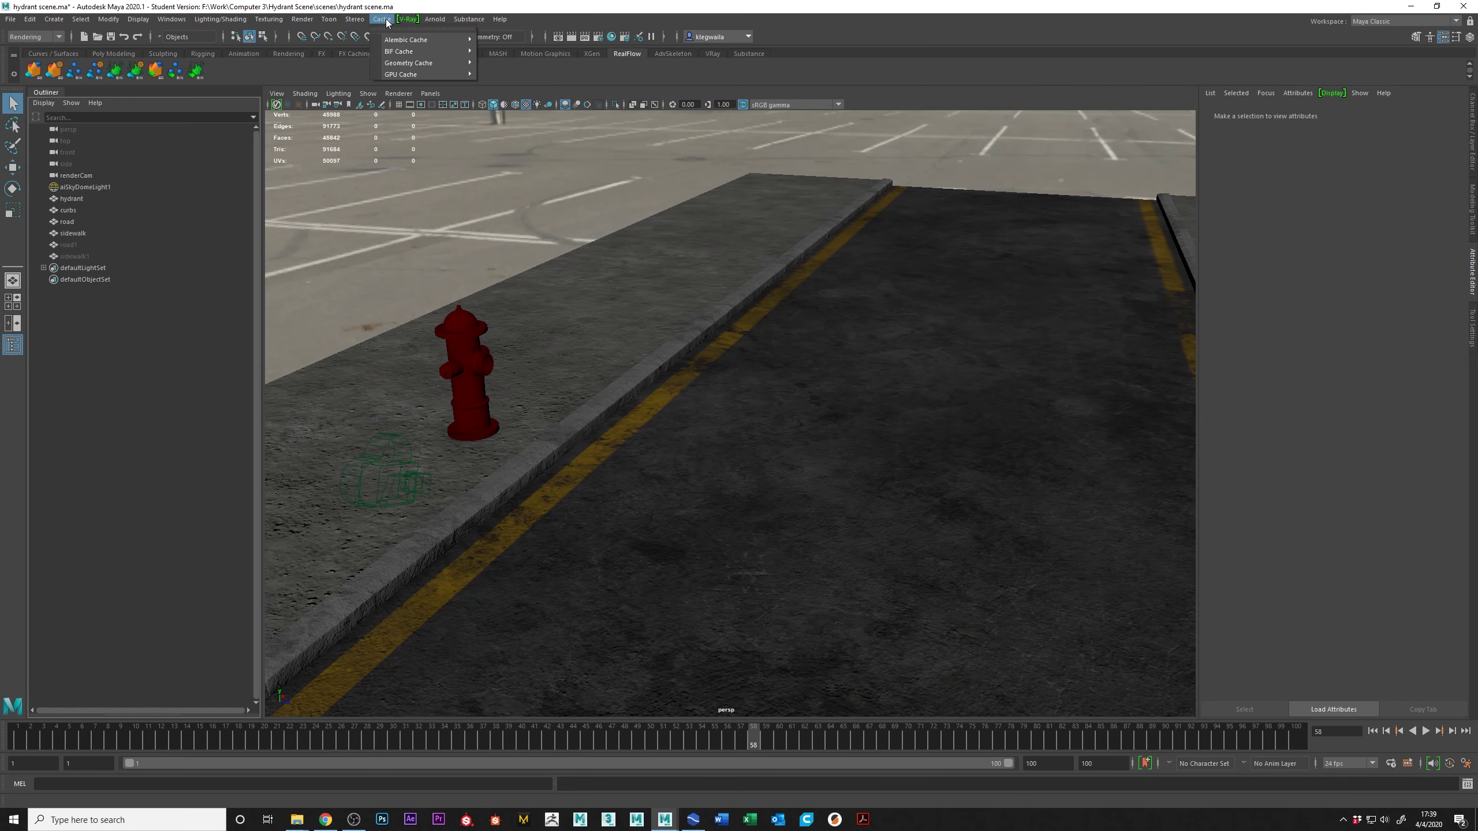
mouse_move(394, 43)
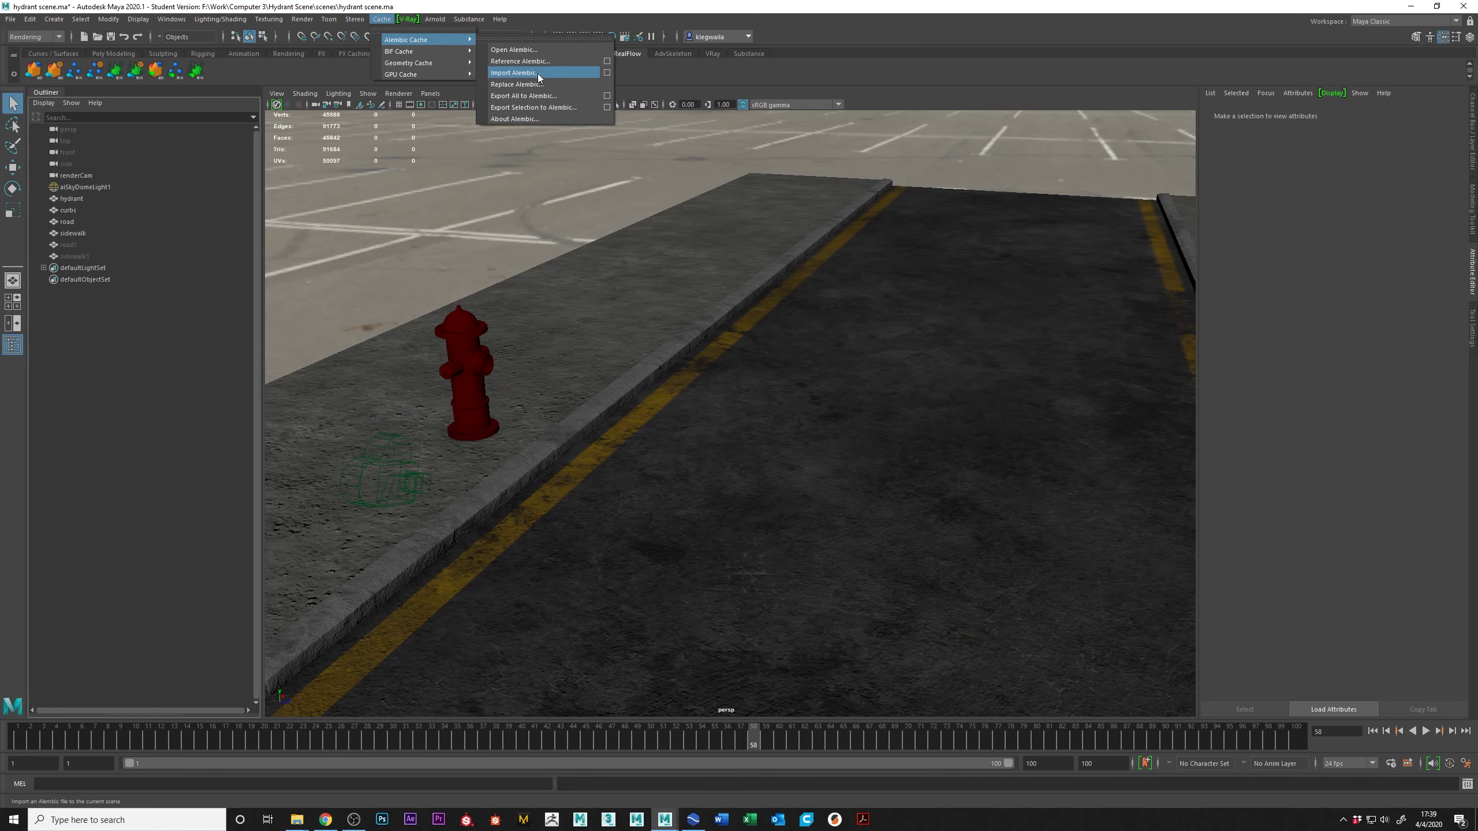
click(513, 72)
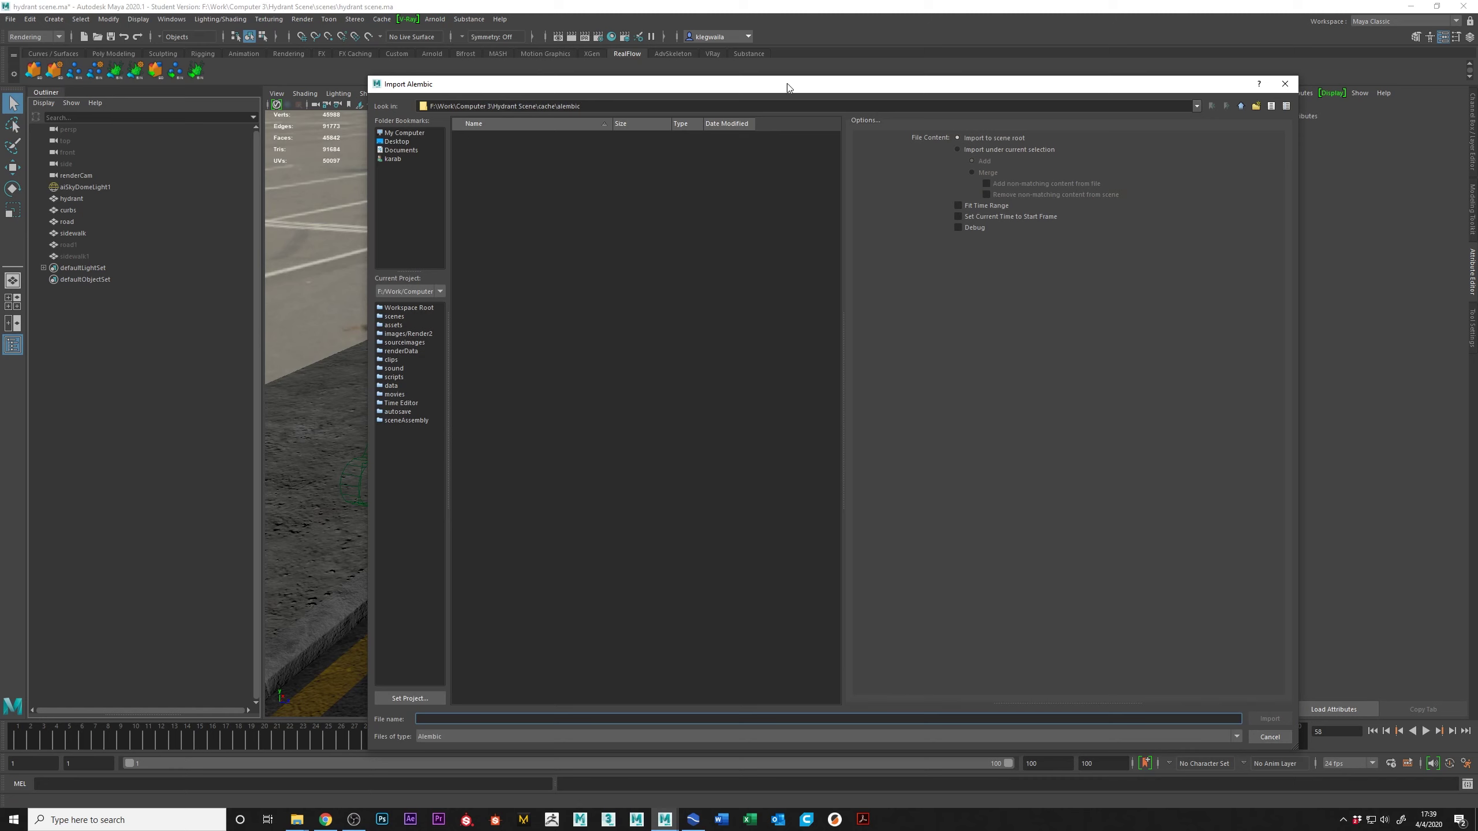
click(1241, 106)
click(1241, 107)
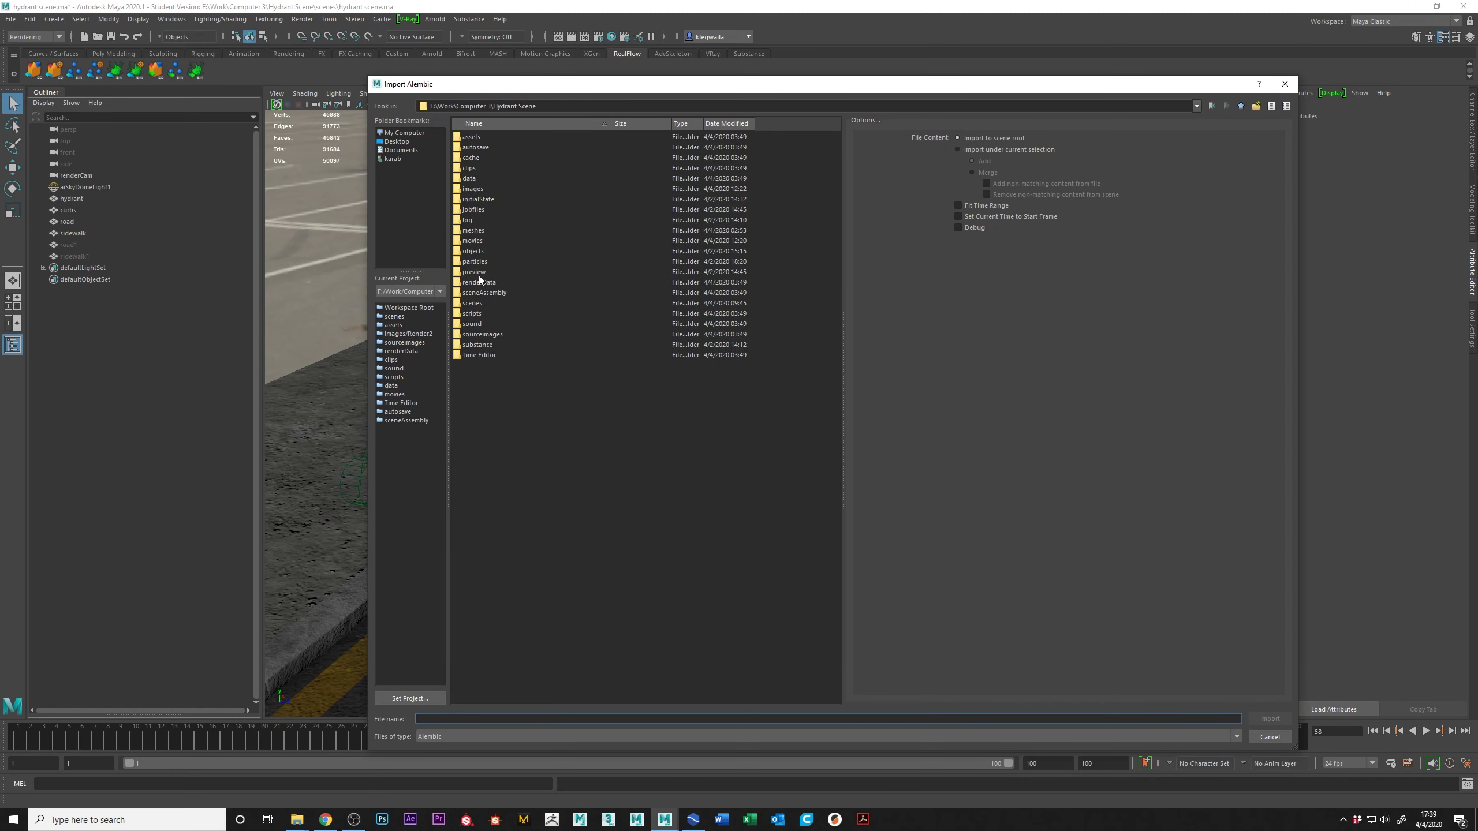
double_click(475, 231)
double_click(483, 147)
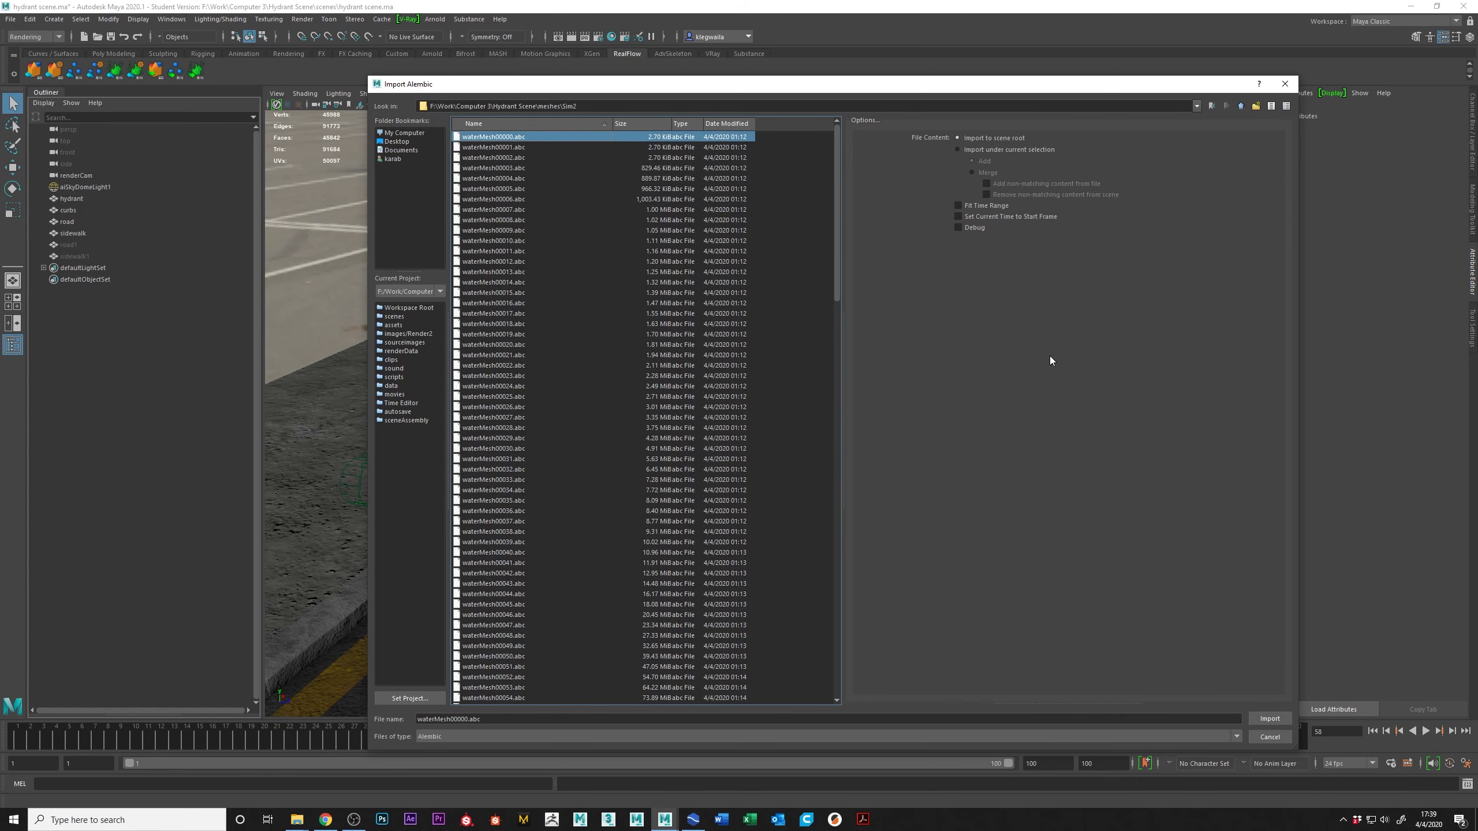
click(1269, 718)
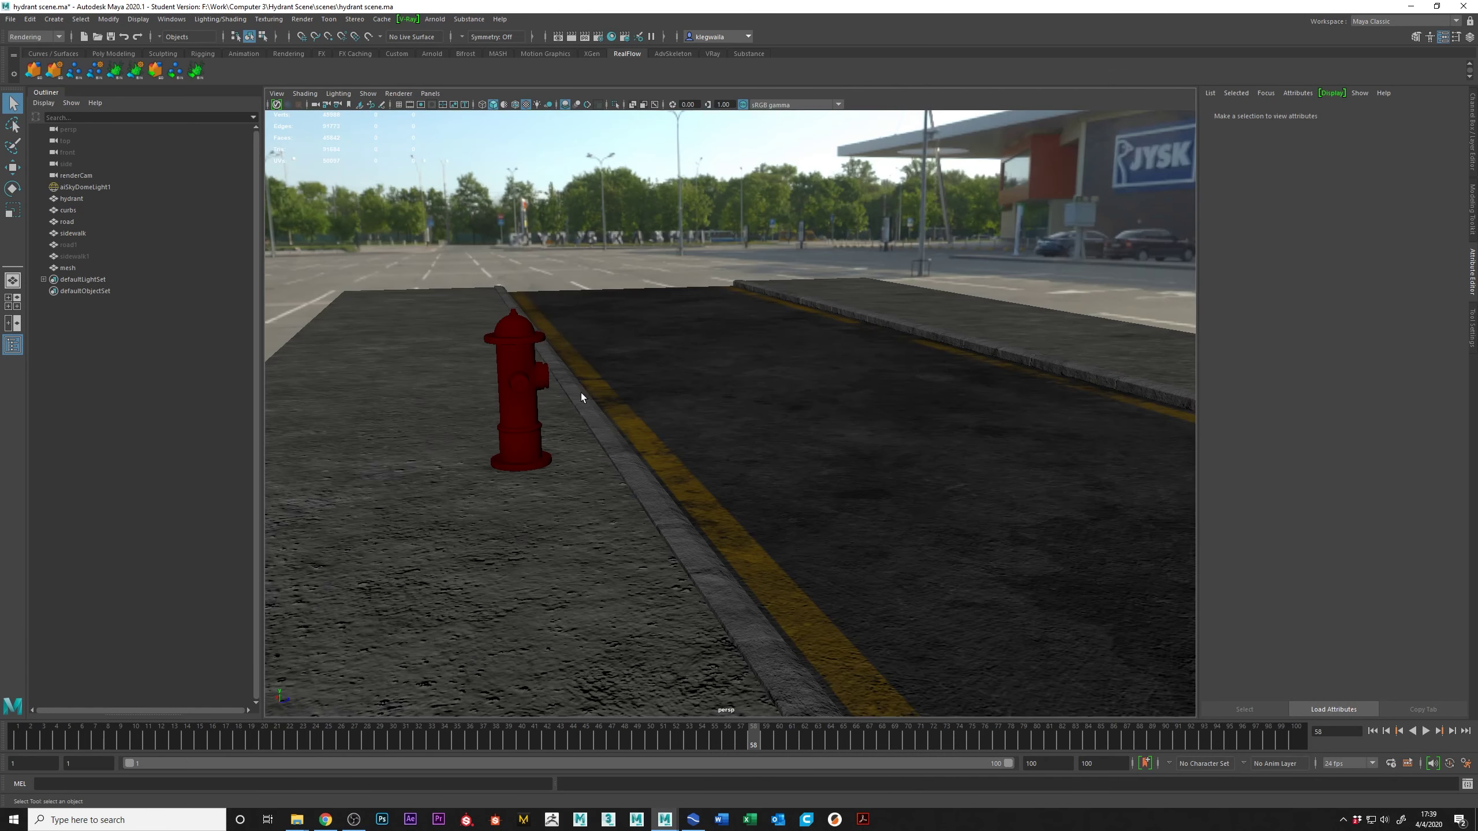
Step: Inspect the hydrant area and delete the mesh imported from waterMesh00000.abc
alt+drag(580, 393, 524, 396)
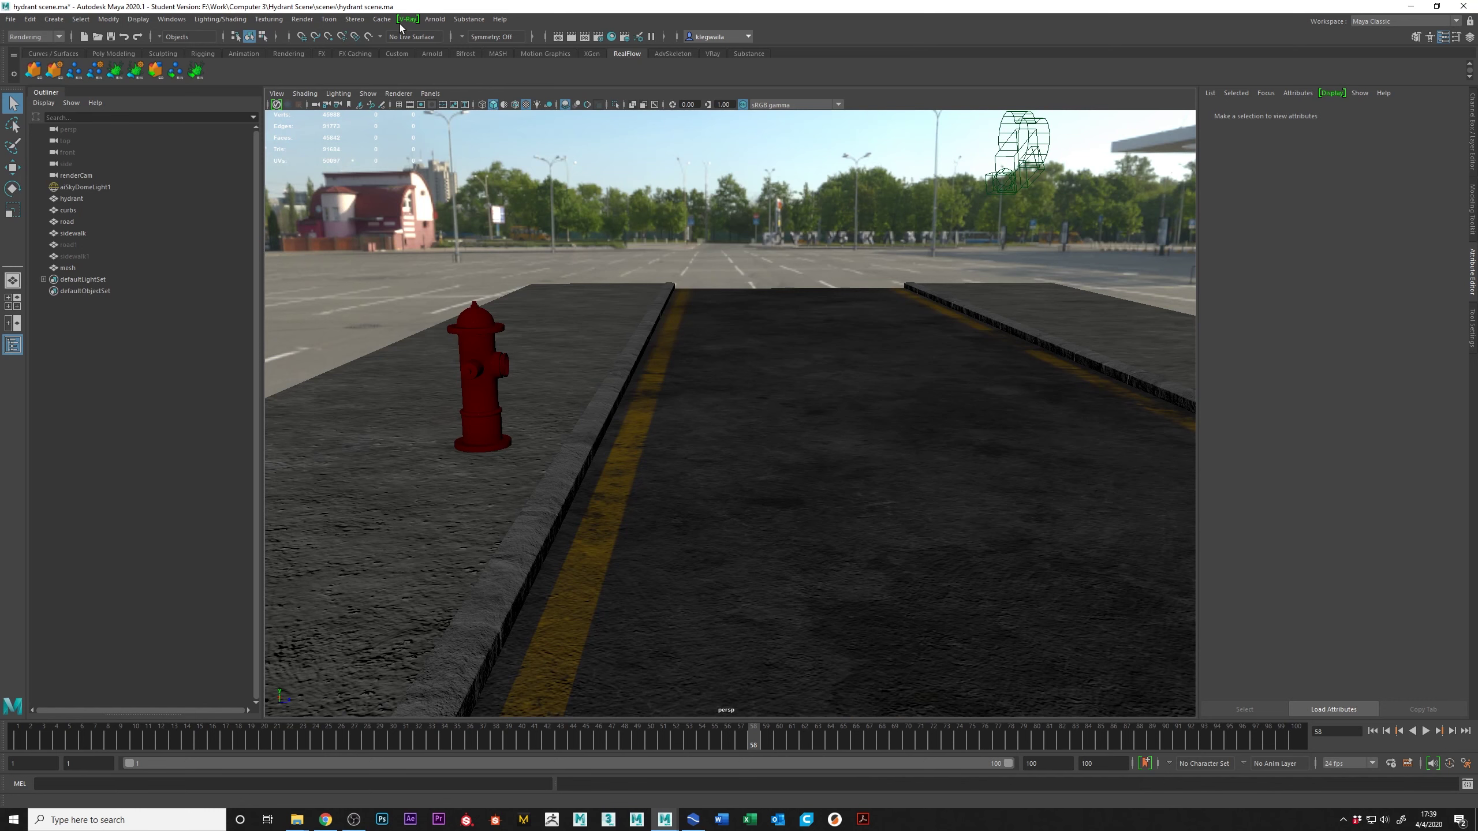
click(435, 19)
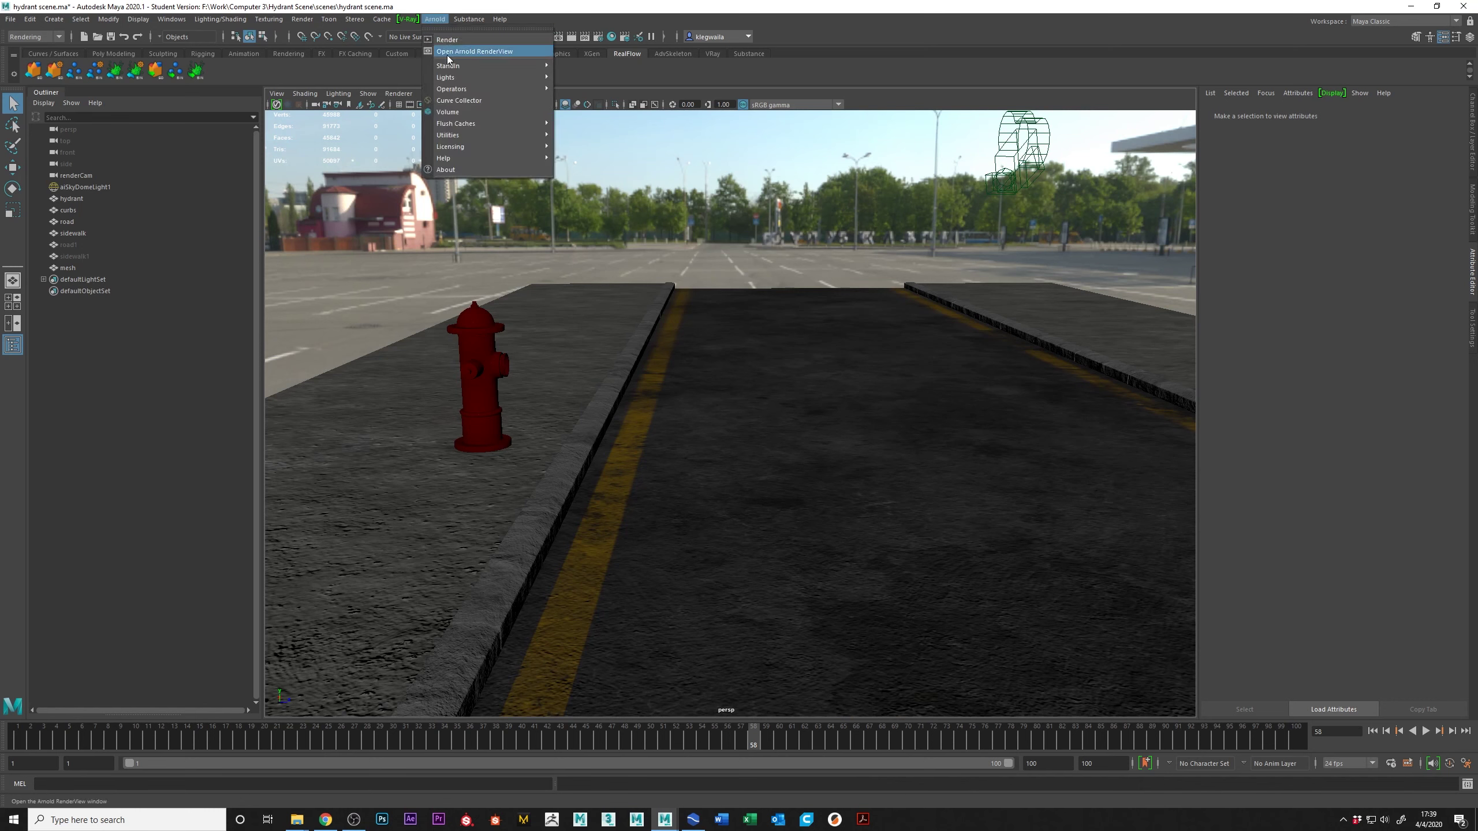
mouse_move(447, 67)
click(68, 267)
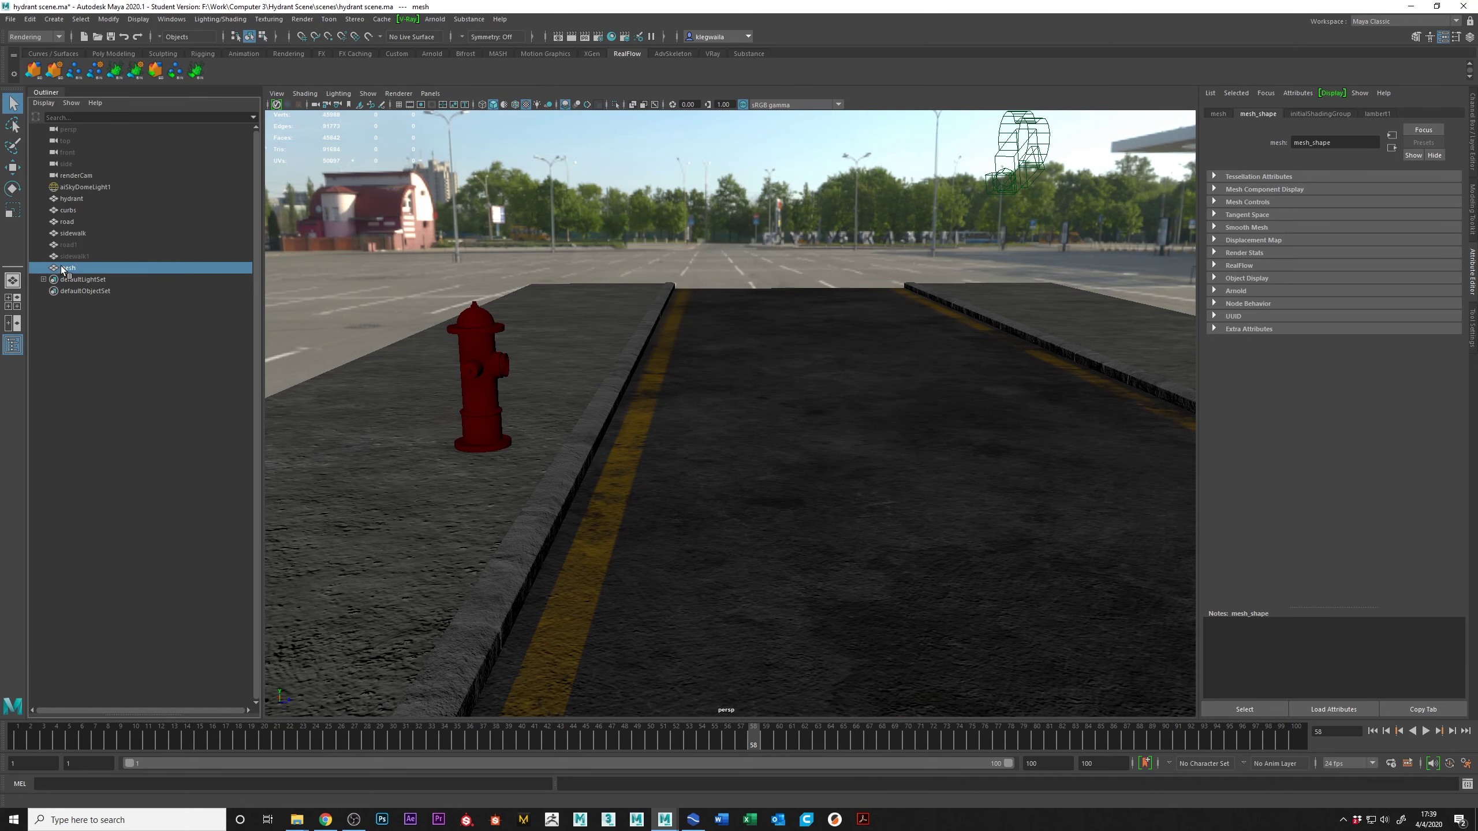
key(Delete)
Step: Import another single-frame waterMesh Alembic file with visible water from the Sim2 folder to the scene root
click(381, 19)
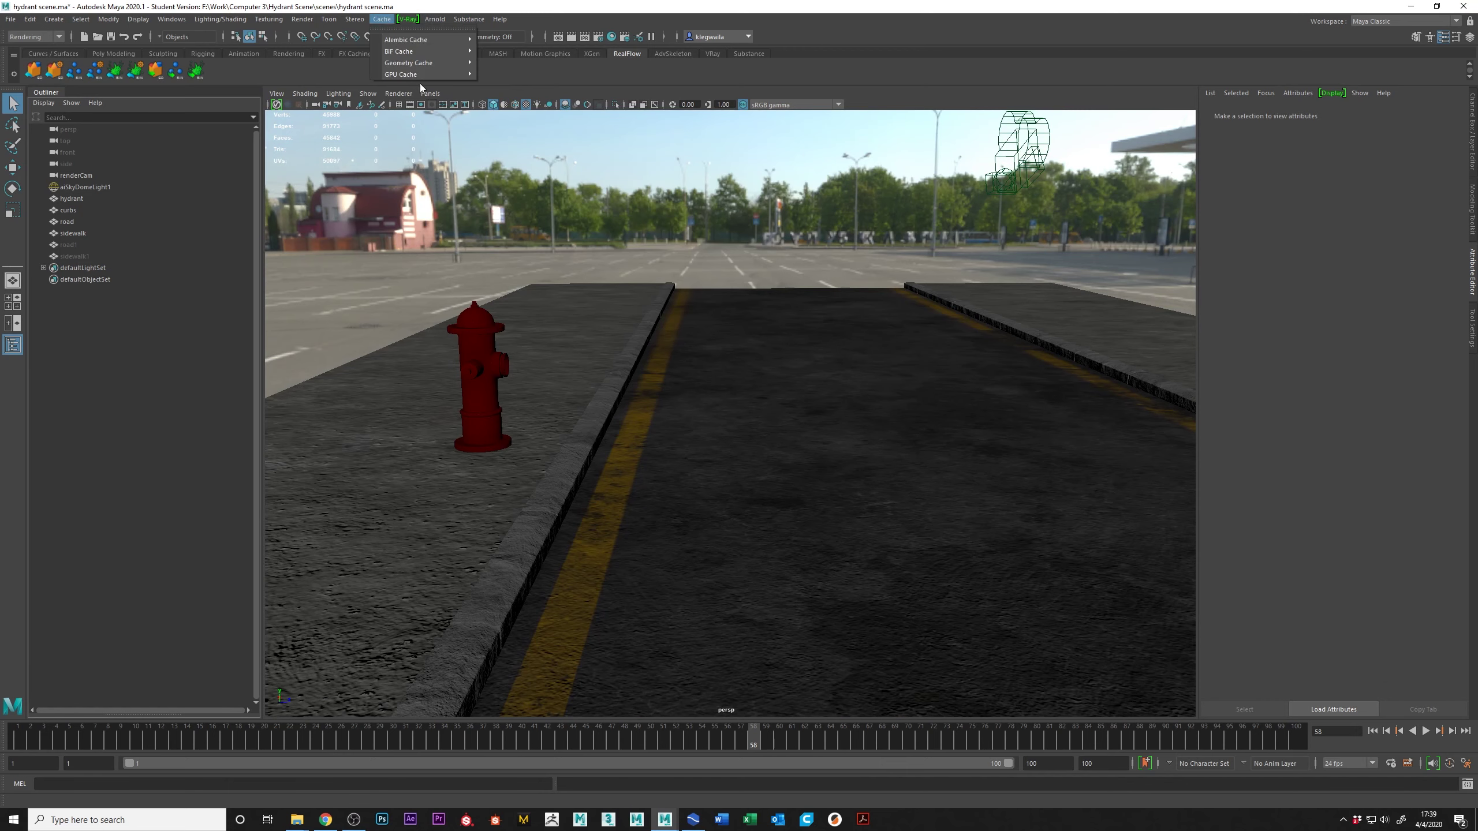
mouse_move(442, 39)
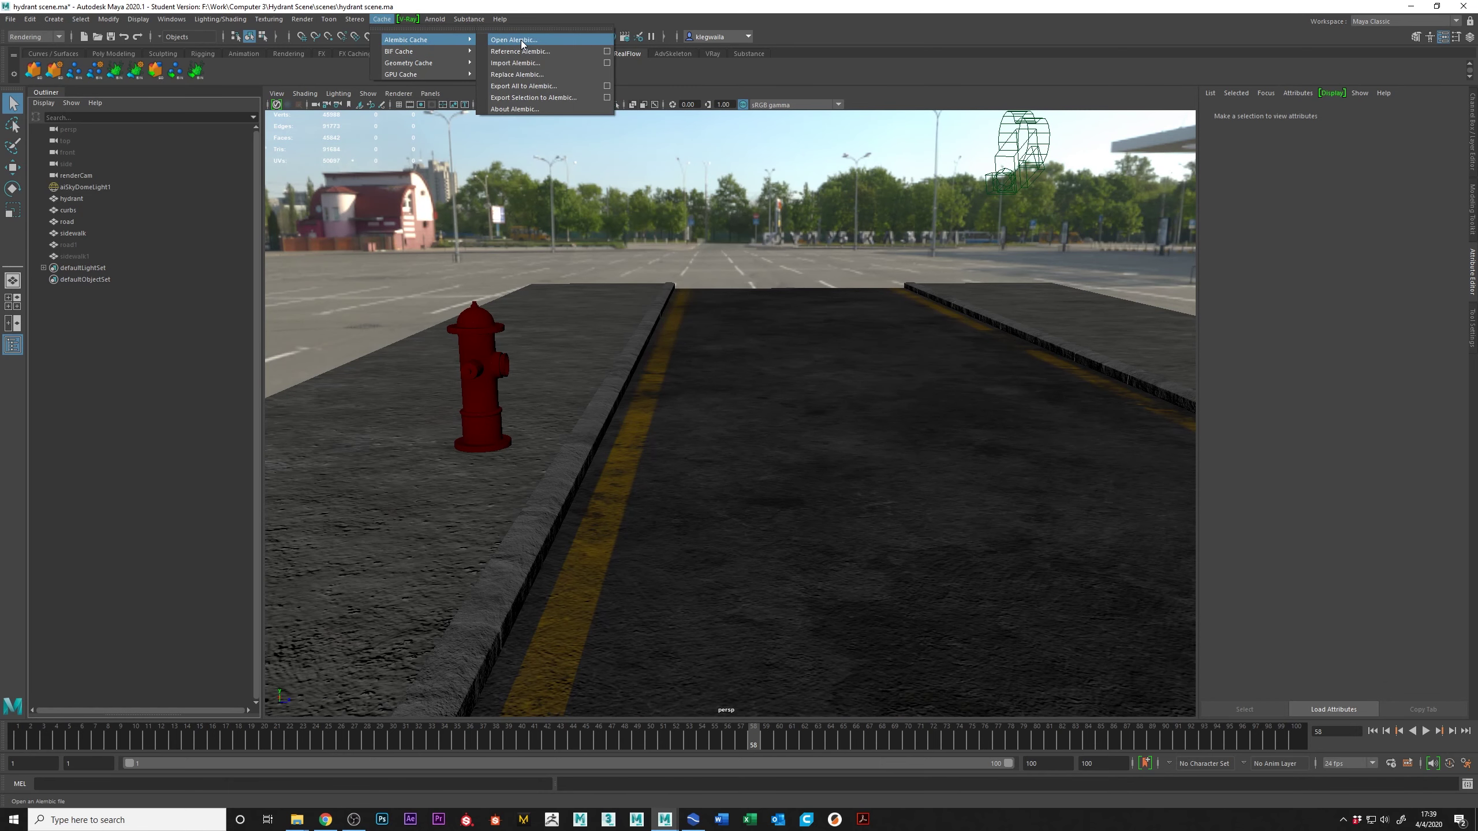
click(522, 64)
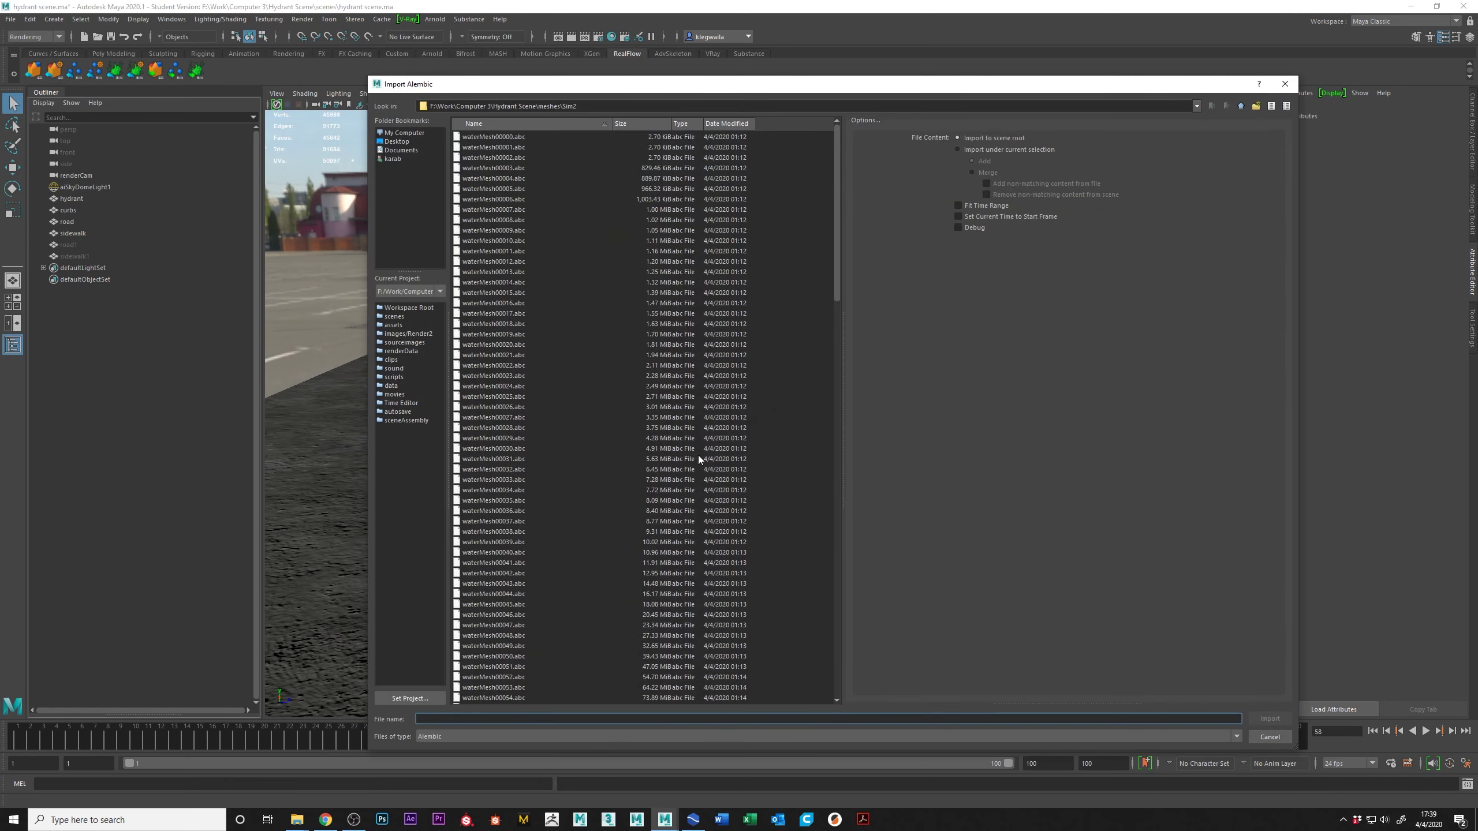
double_click(512, 552)
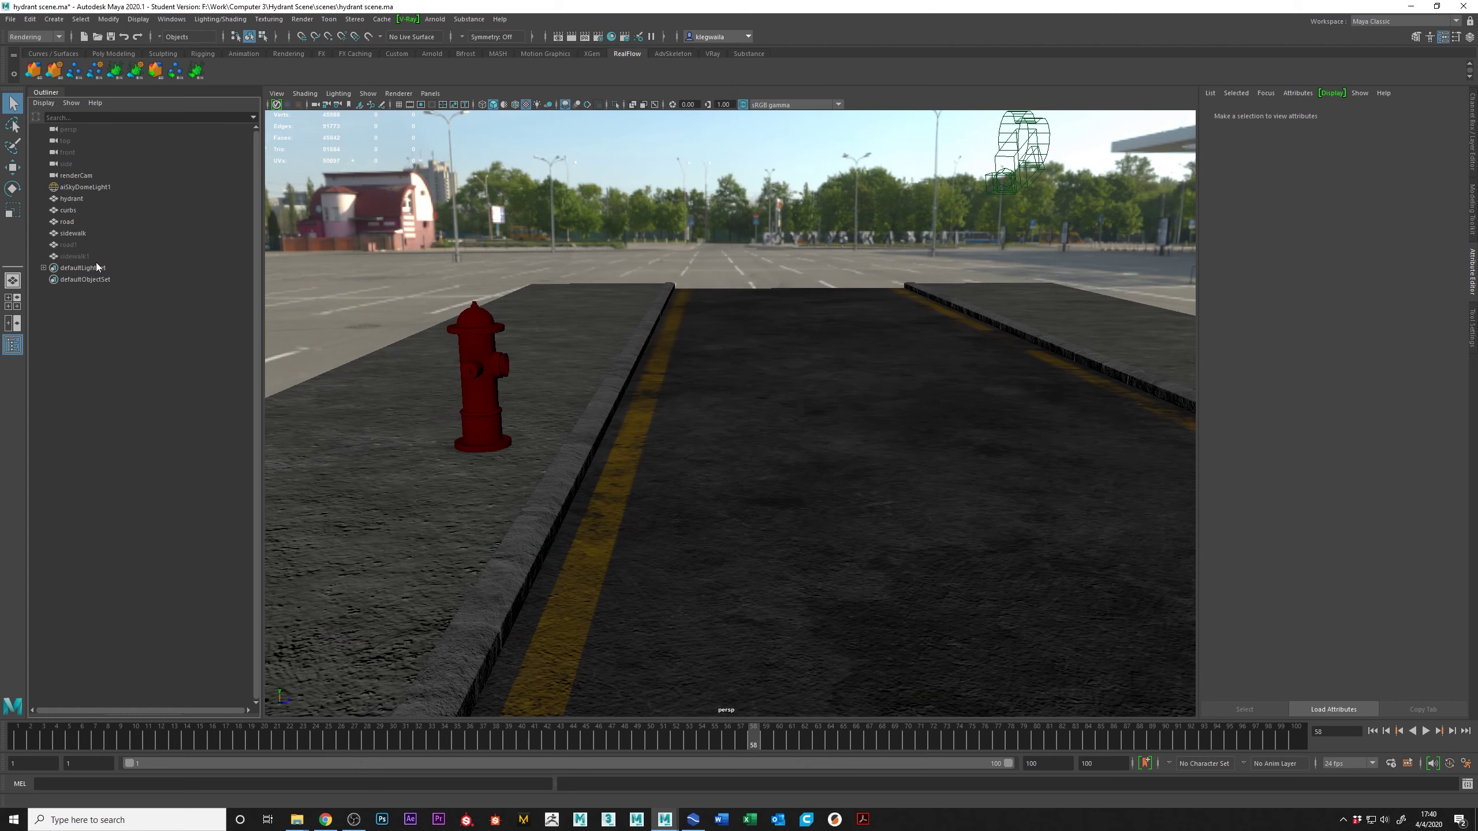
Step: Move through the timeline, including frames 20 and 56, to check whether the single-frame water mesh animates, and select the mesh
alt+drag(640, 425, 408, 640)
drag(201, 737, 269, 726)
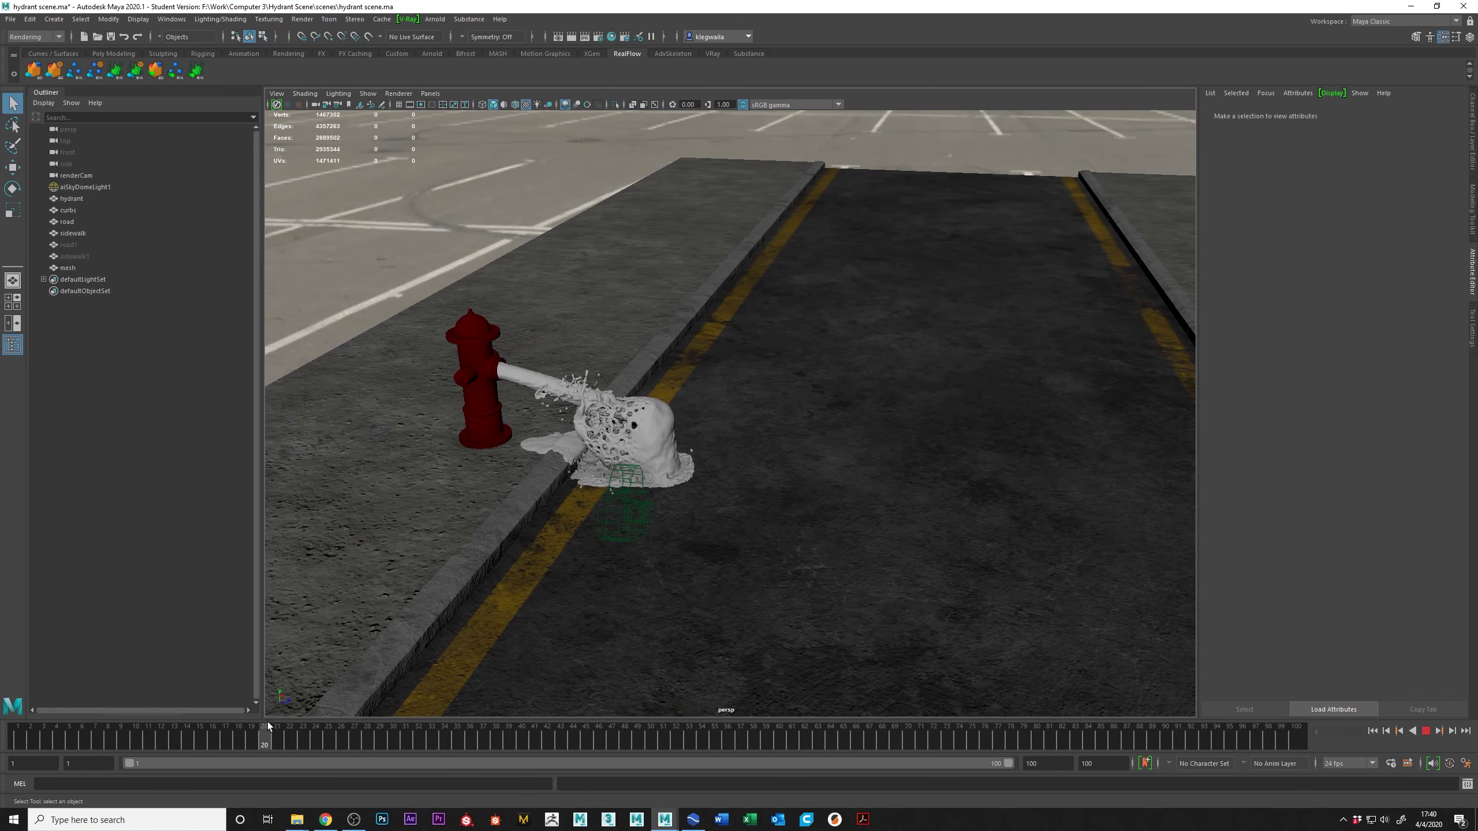
click(732, 748)
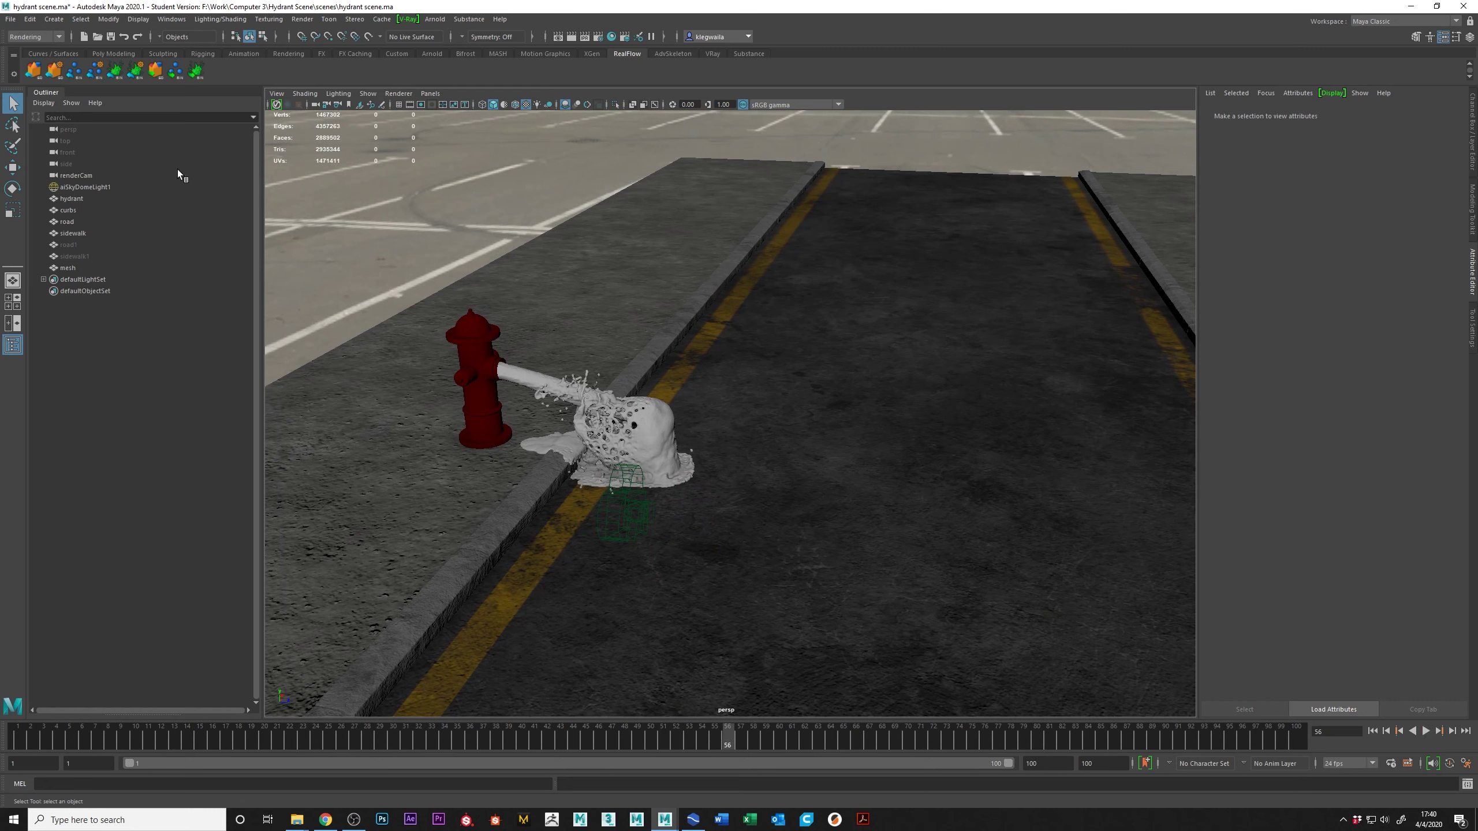
click(650, 432)
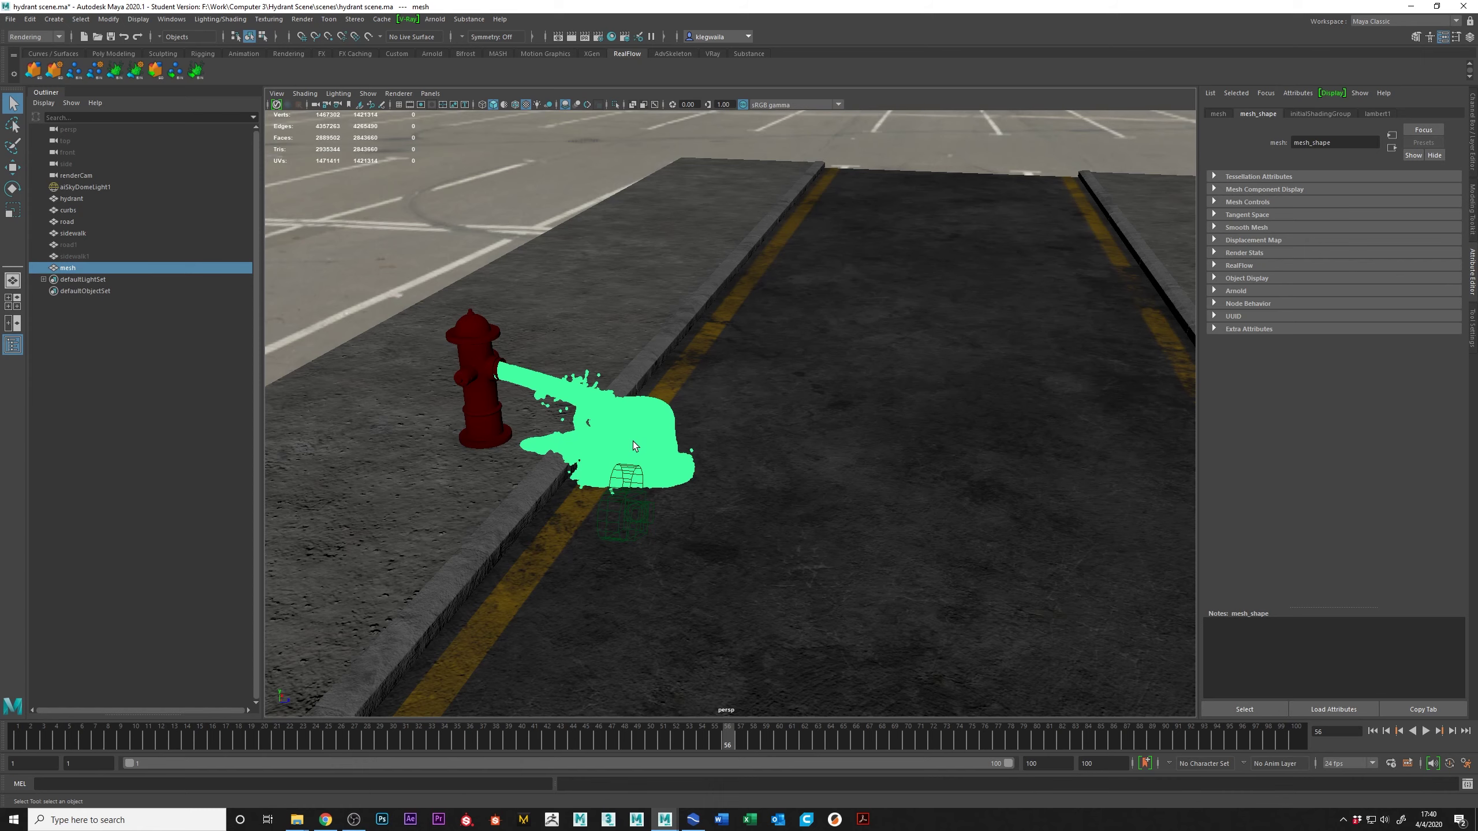
Step: Switch to File Explorer and examine the full file size of waterMesh.abc in the meshes folder
mouse_move(297, 820)
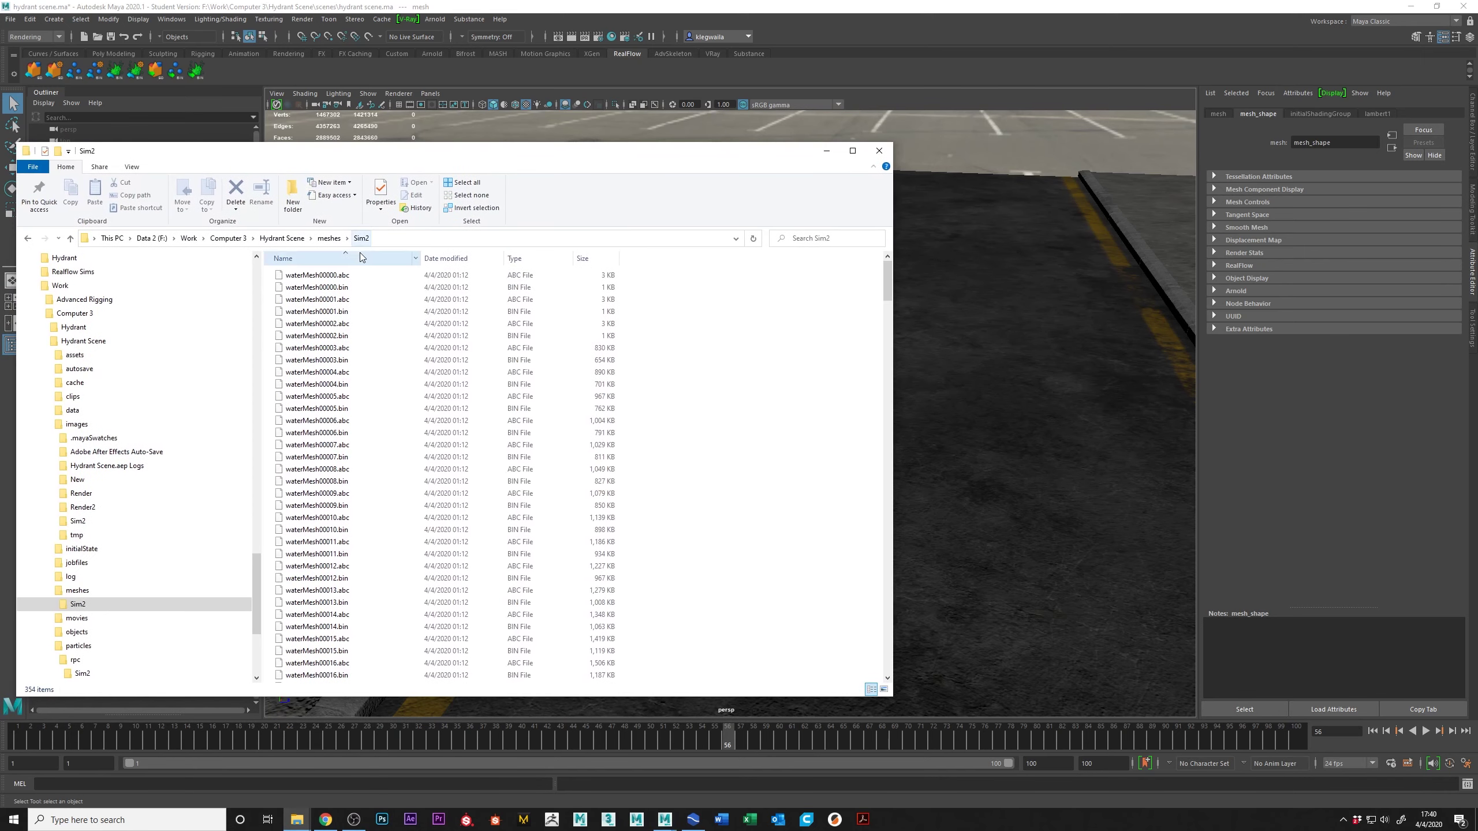
click(325, 241)
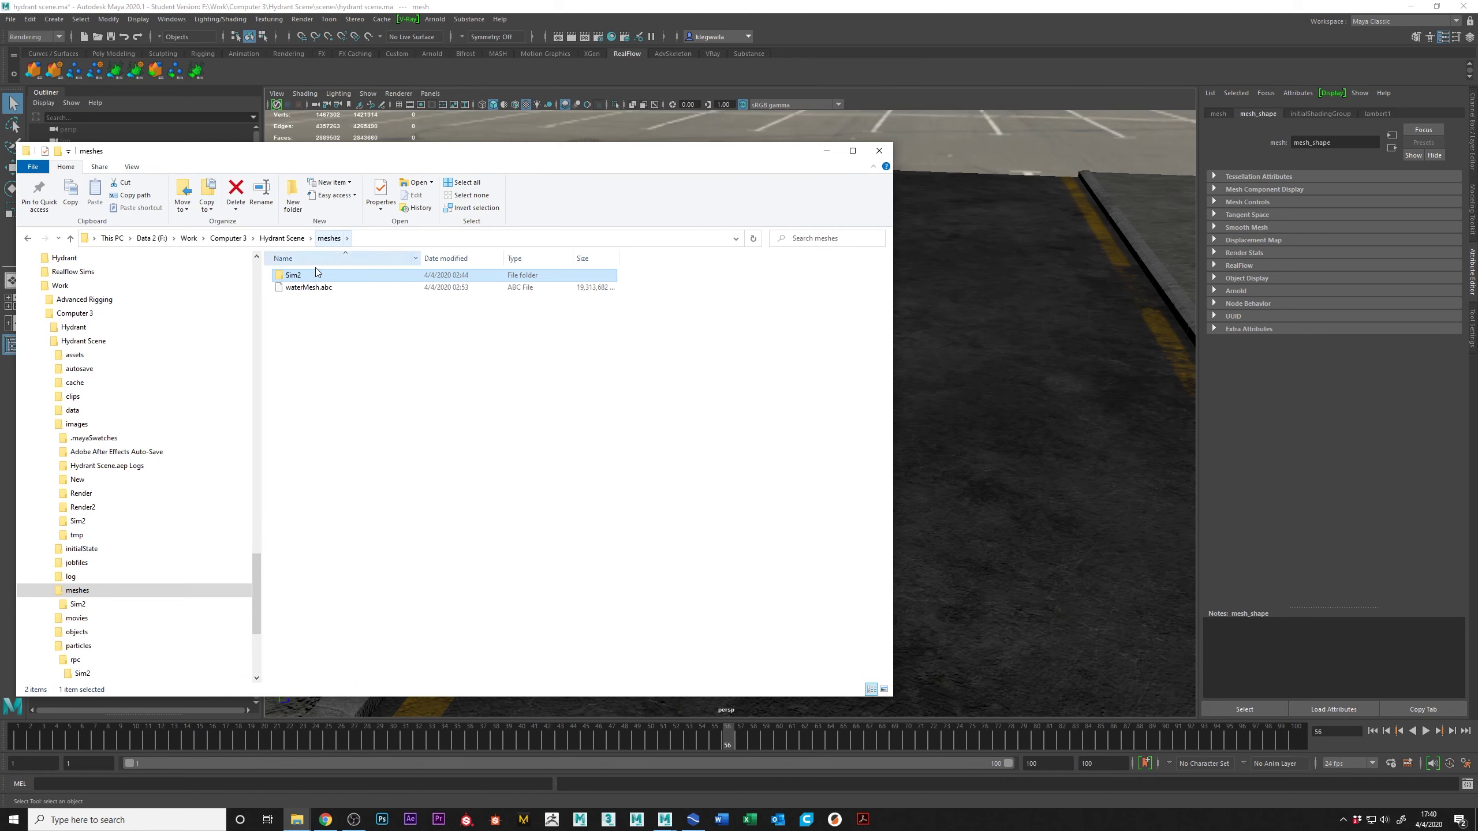
click(320, 291)
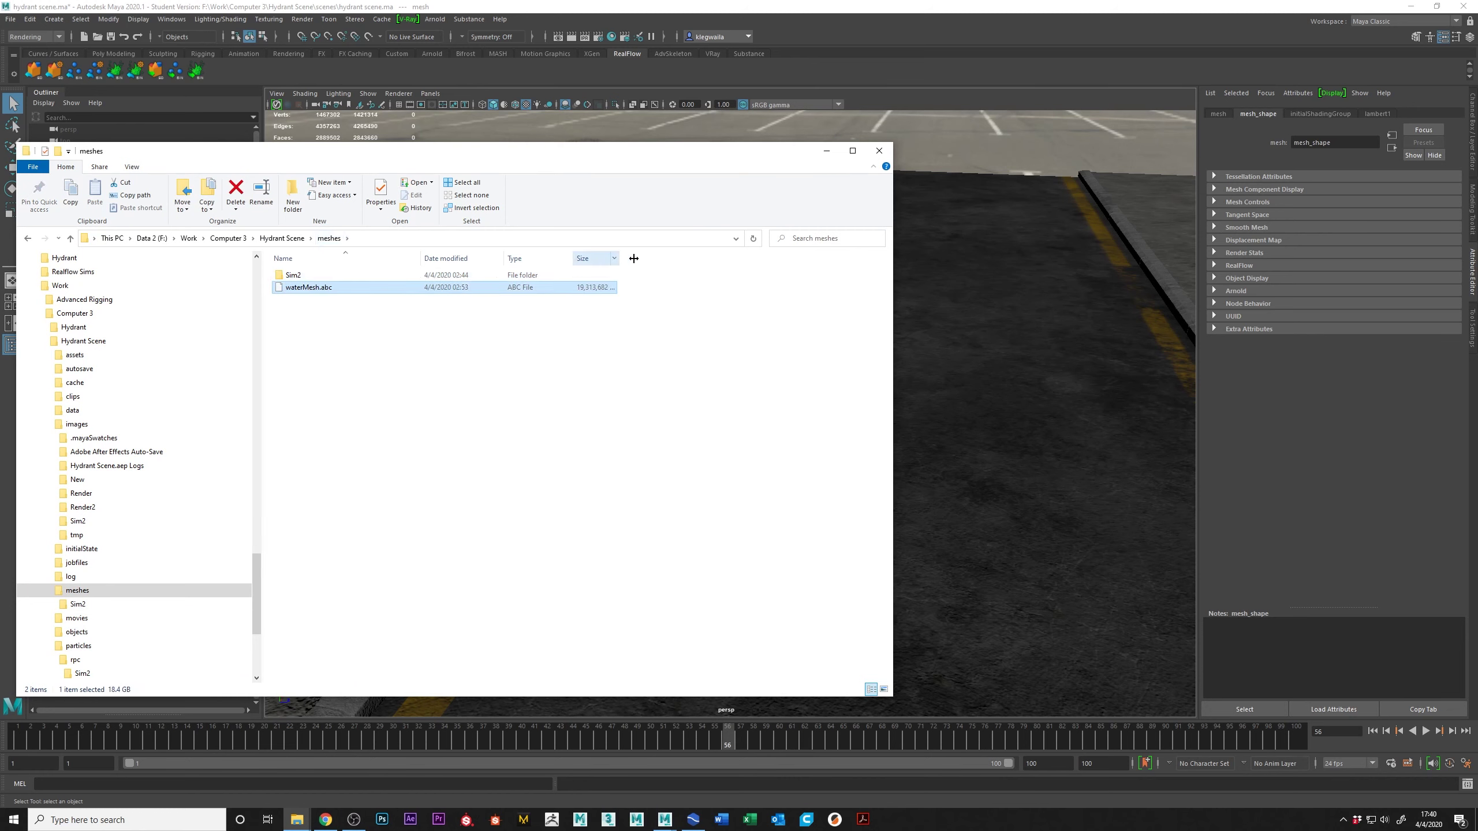
drag(620, 258, 690, 259)
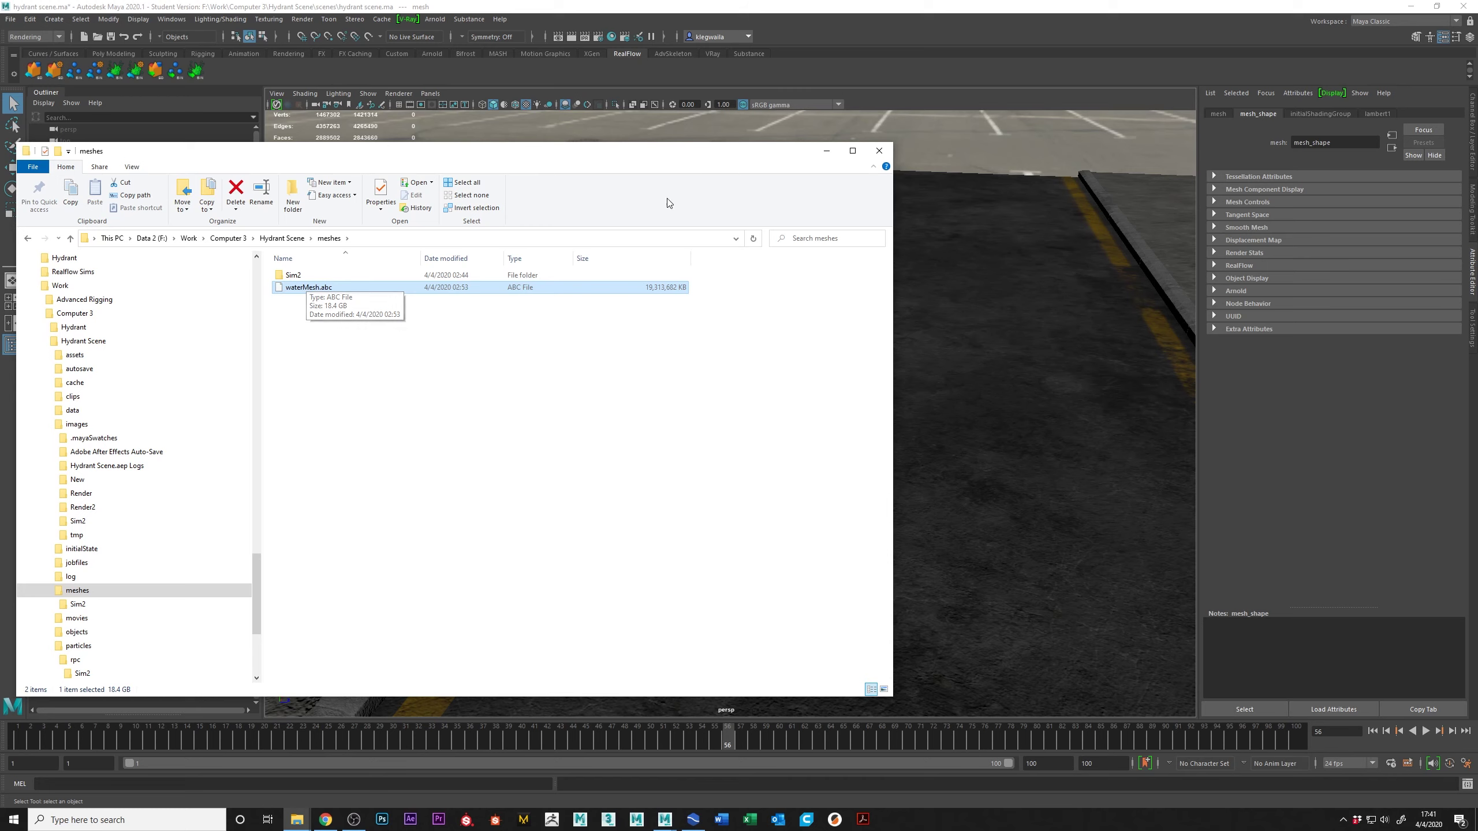
Step: Switch to RealFlow, review the Sim2 mesh files in the Stitcher Tool and close it without stitching
click(693, 819)
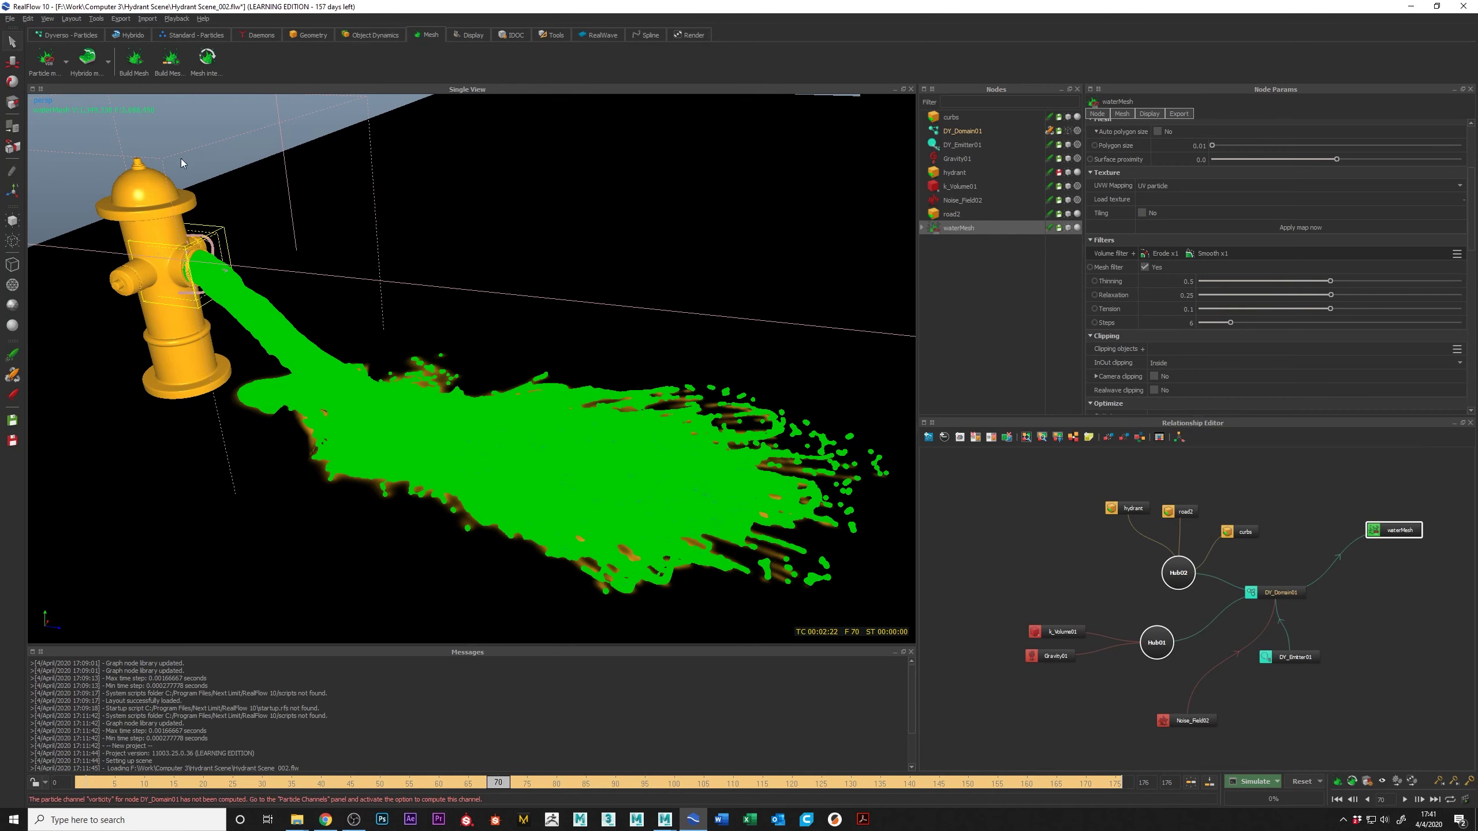
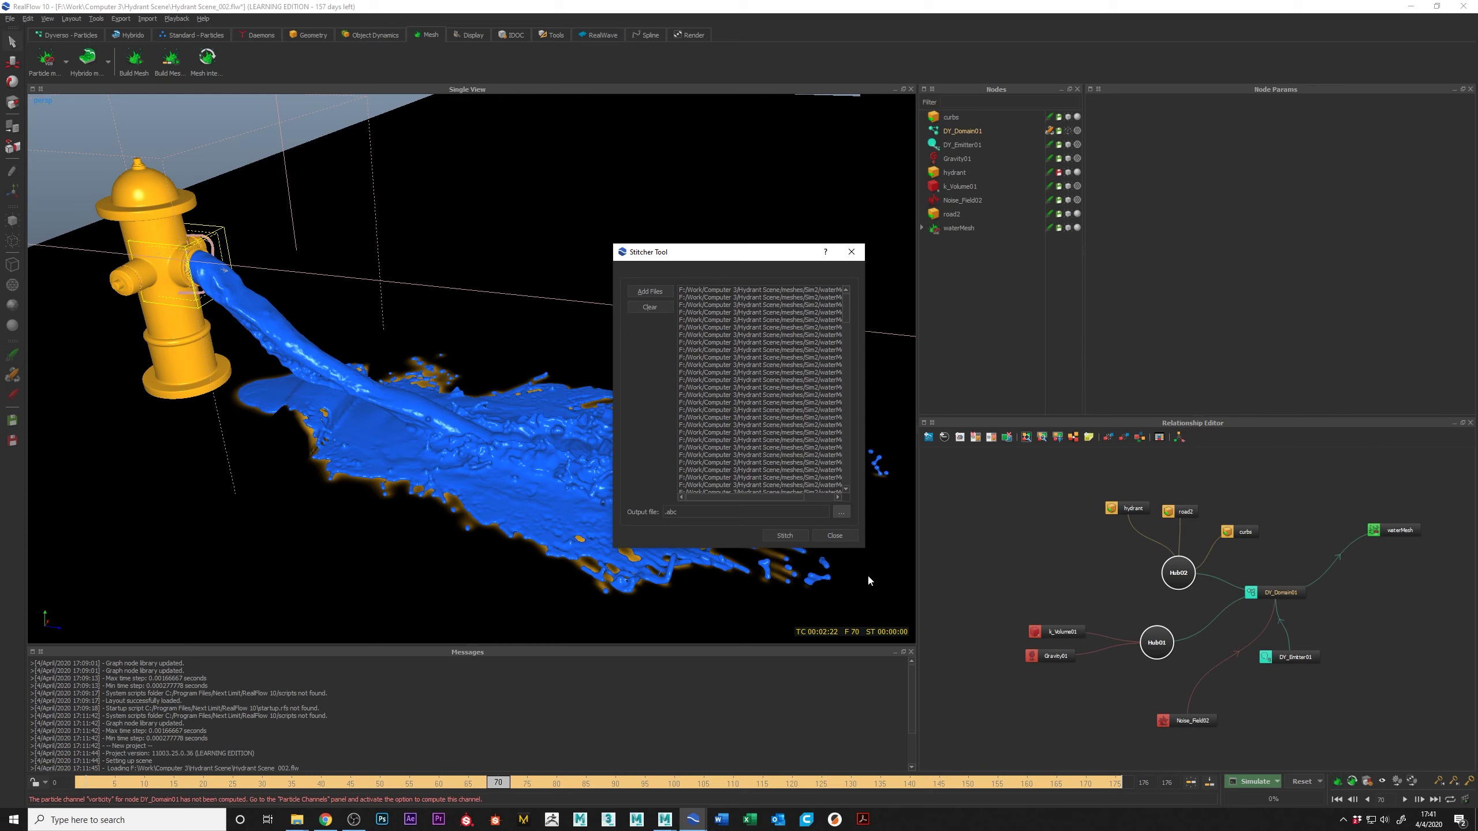
click(834, 536)
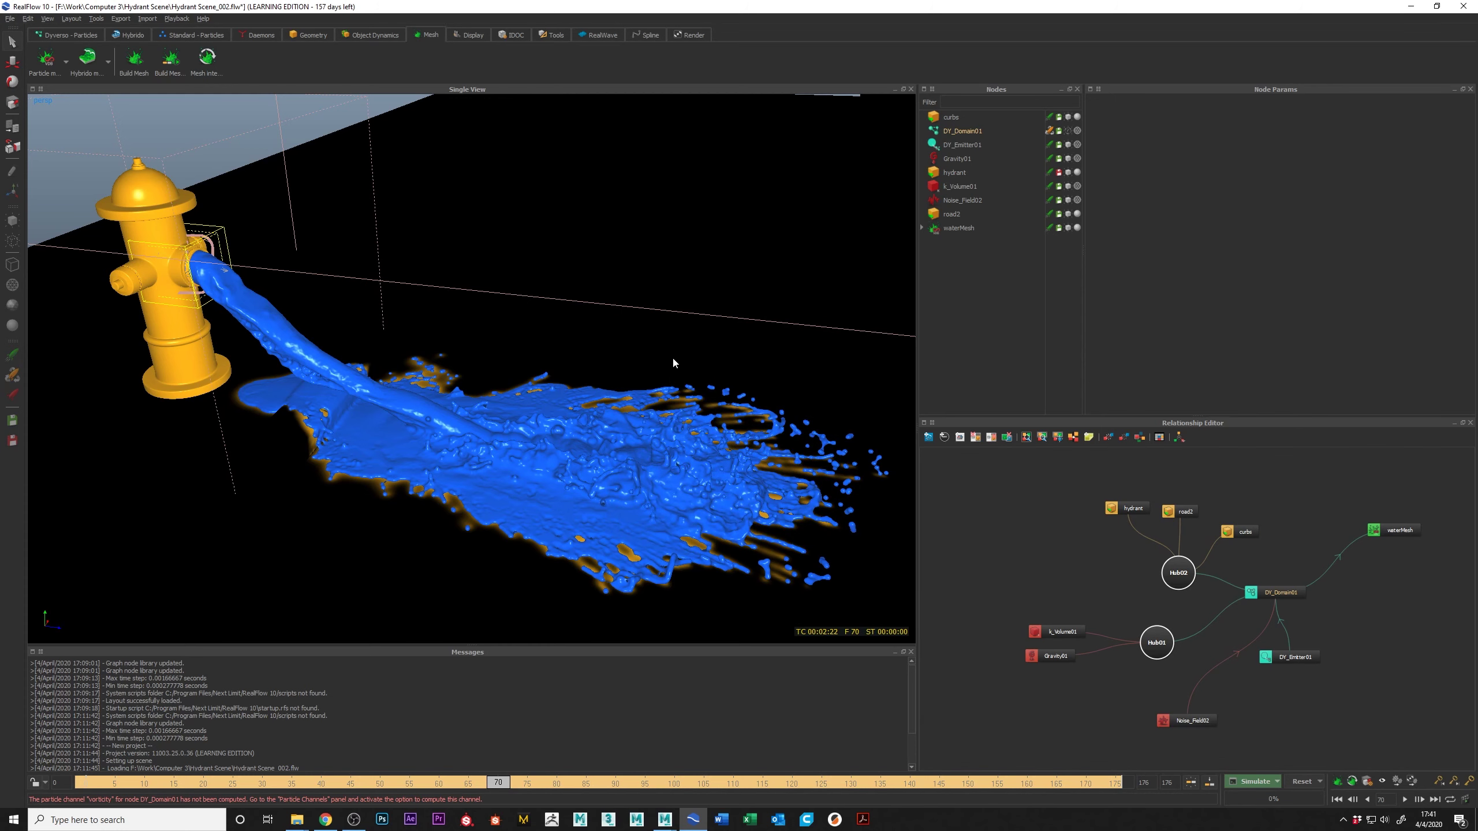
Step: Switch back to Maya and replace the single-frame water mesh with the stitched waterMesh.abc, imported as Alembic from the meshes folder
click(721, 783)
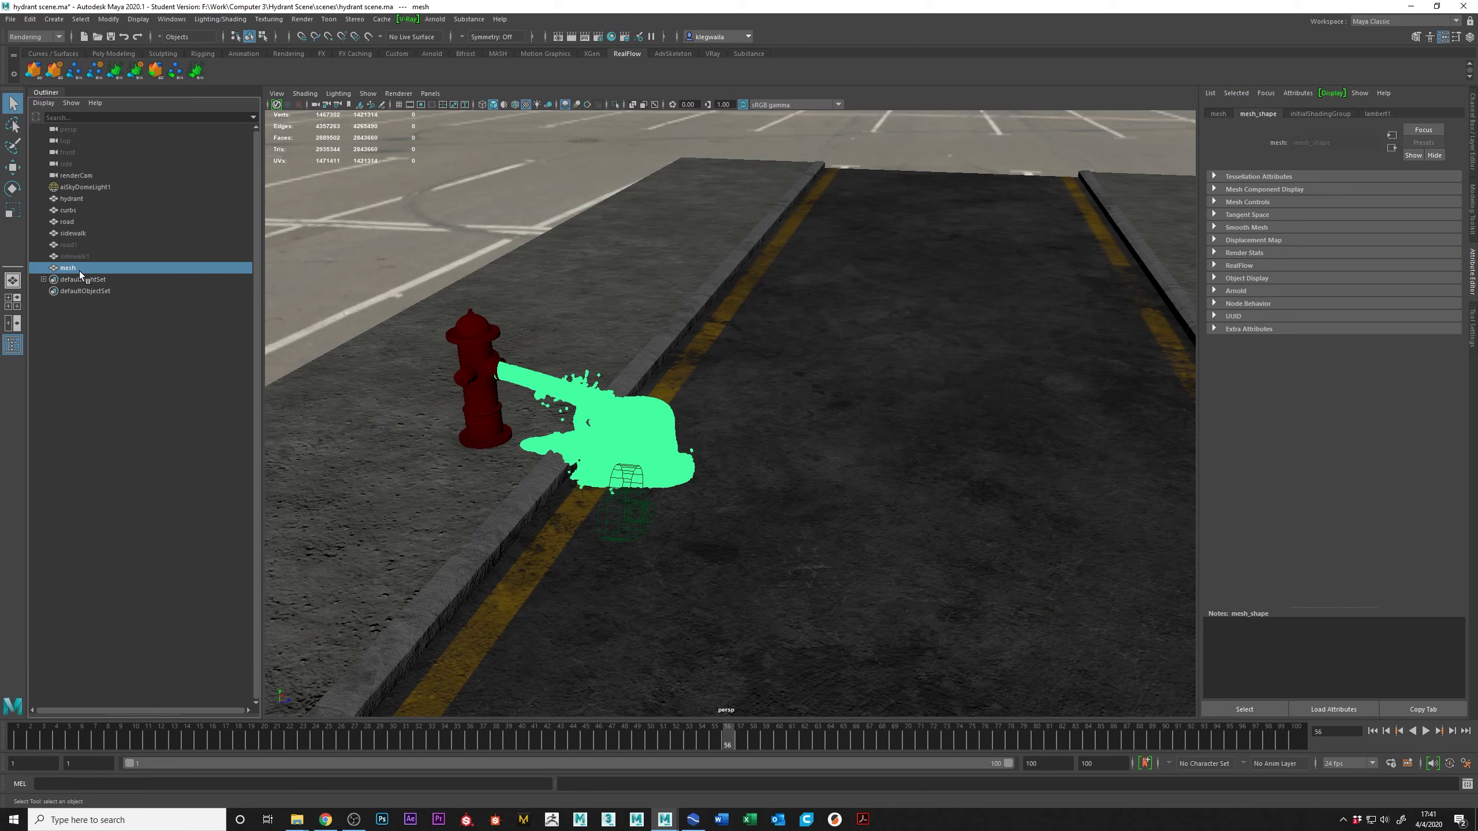
key(Delete)
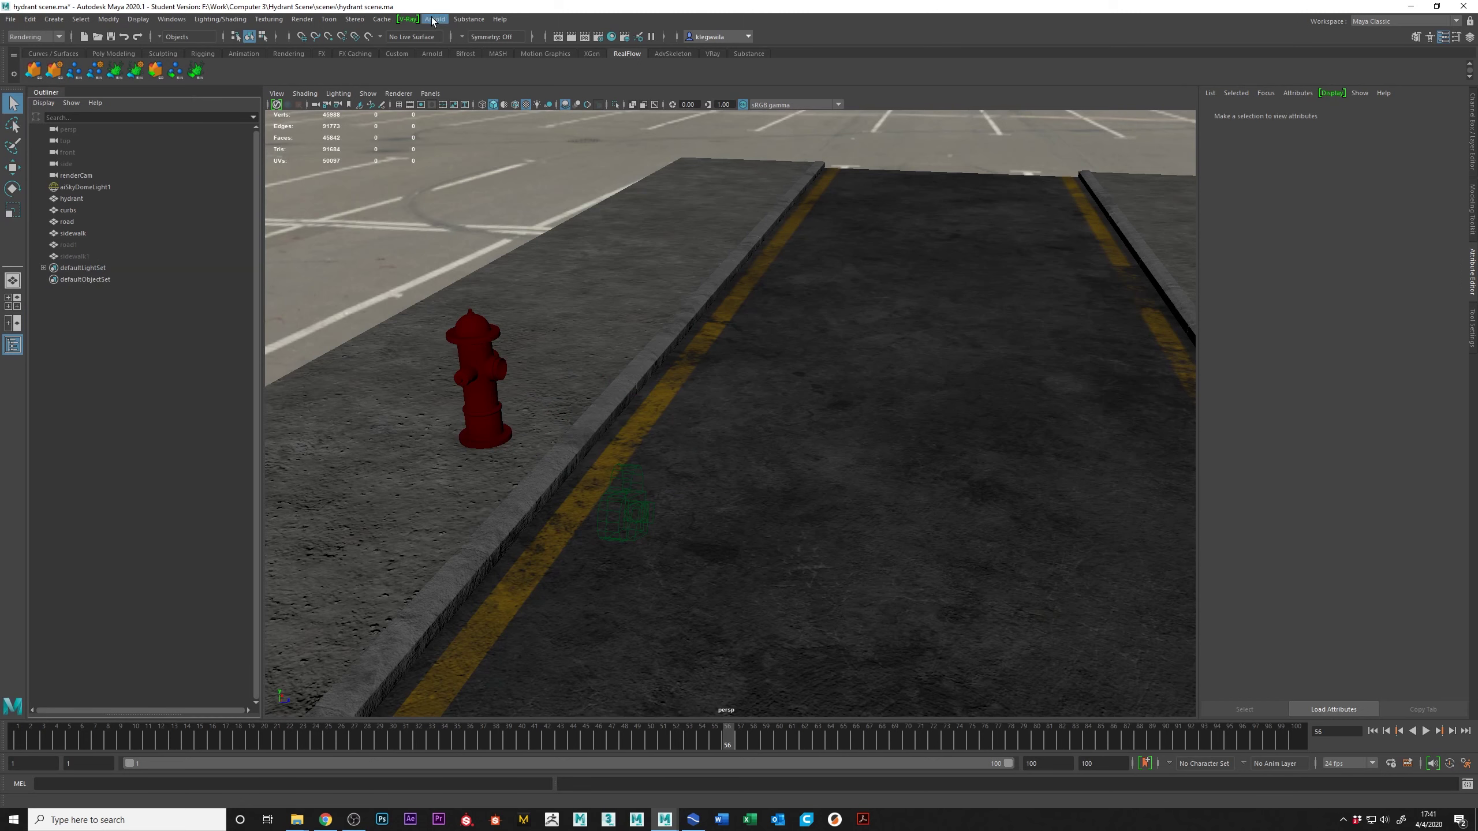
click(382, 20)
mouse_move(442, 41)
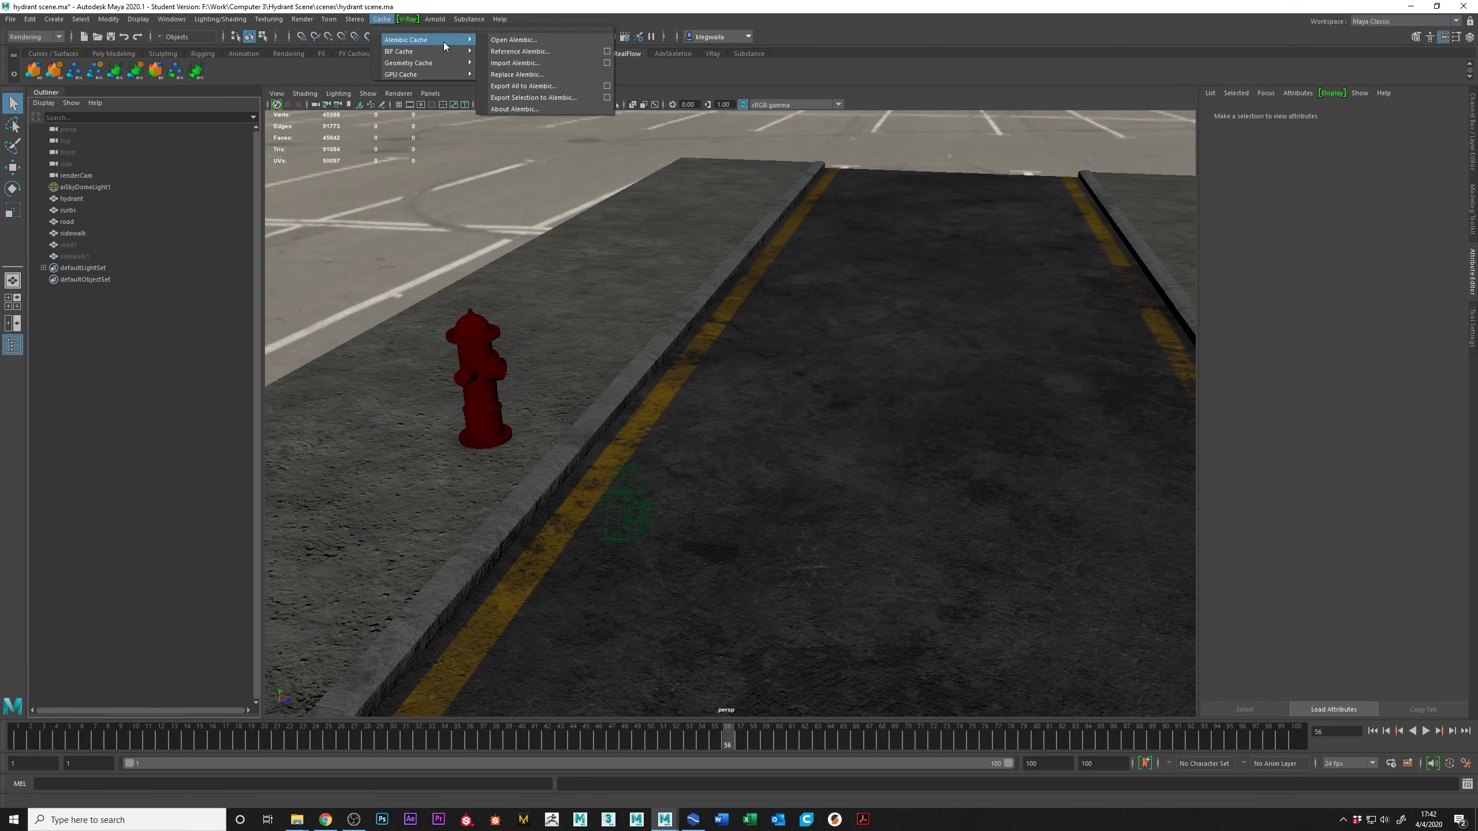
click(516, 67)
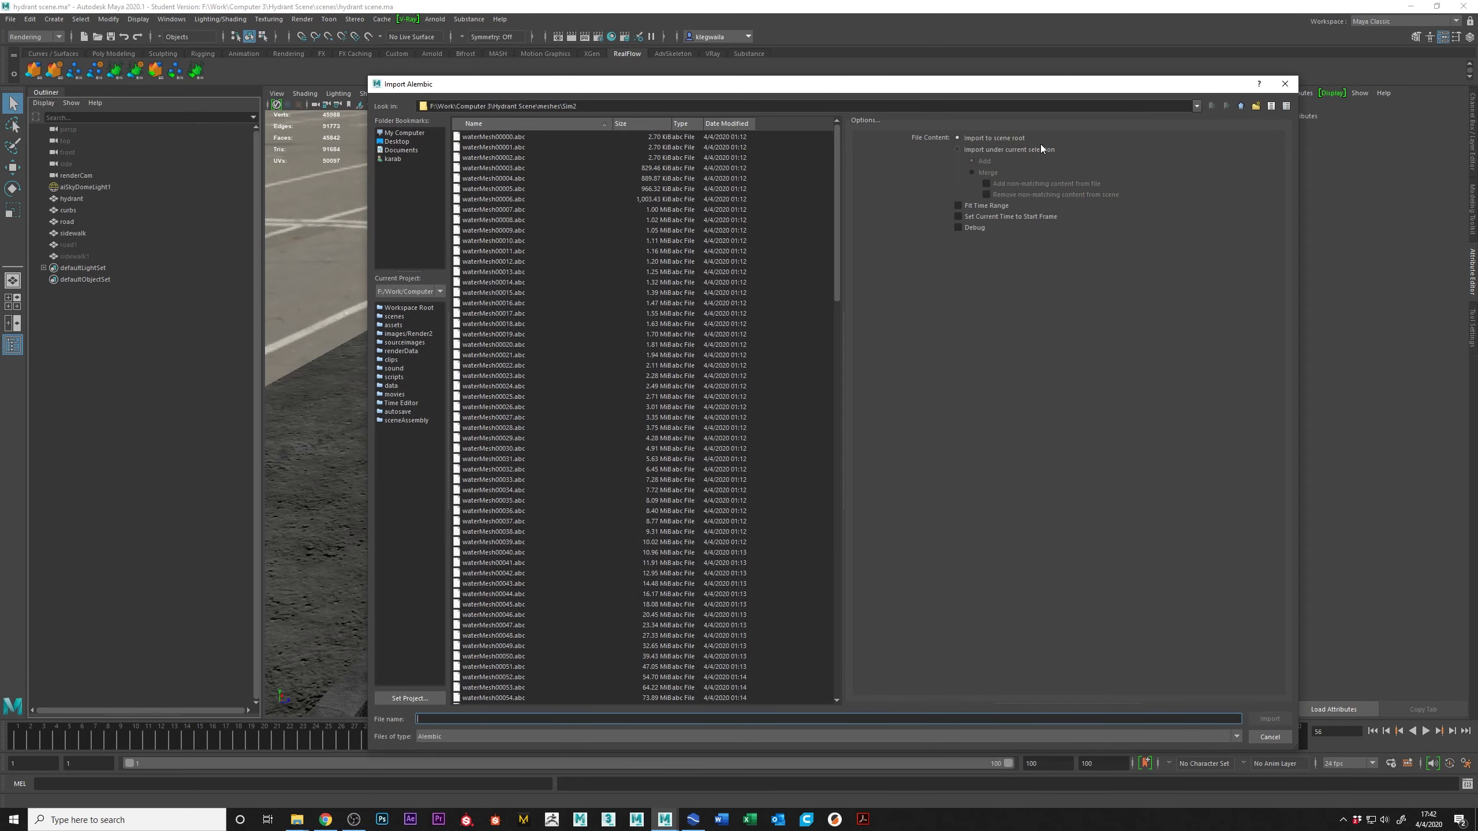
click(1227, 108)
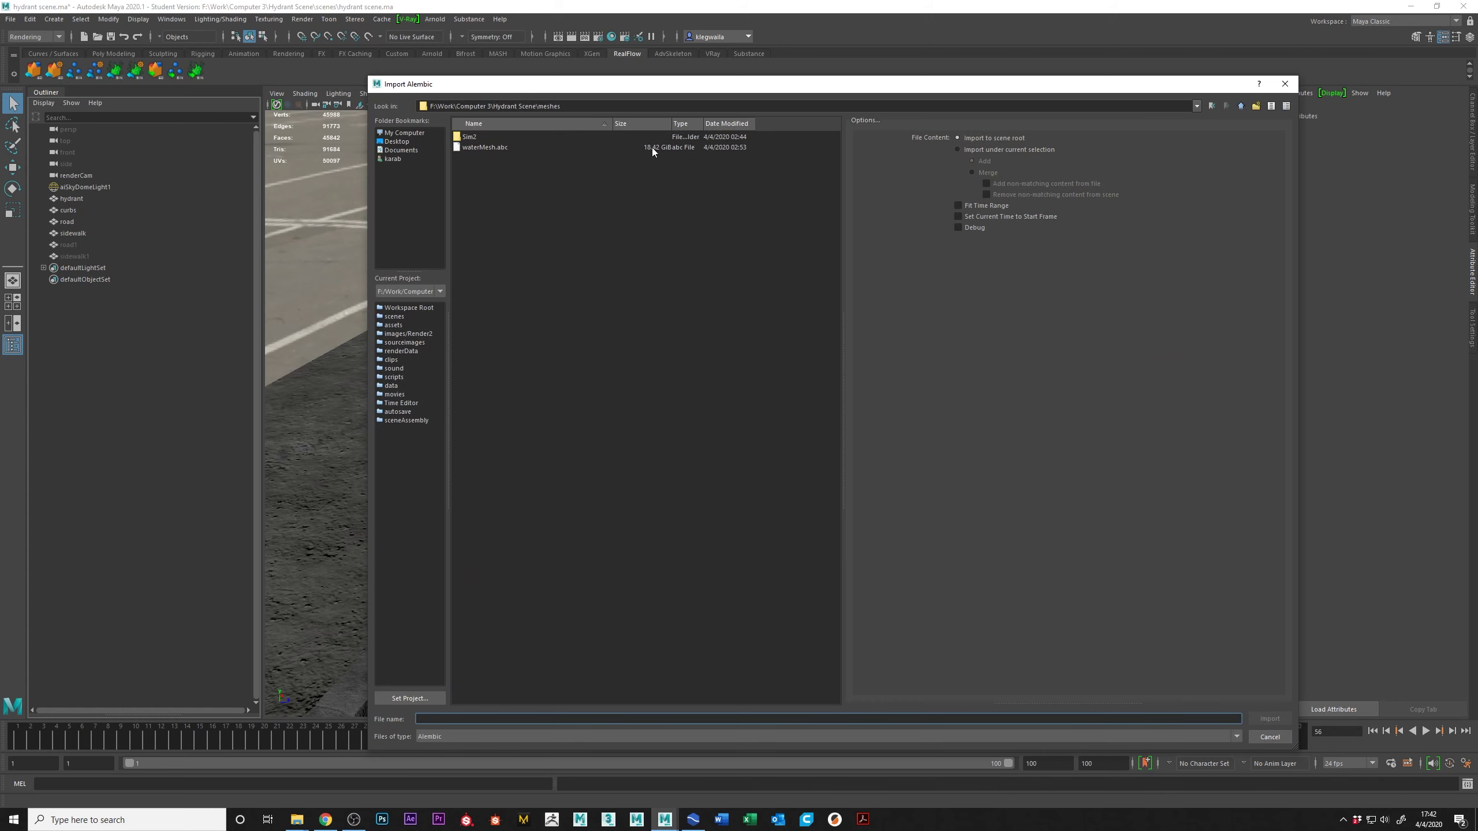
double_click(481, 147)
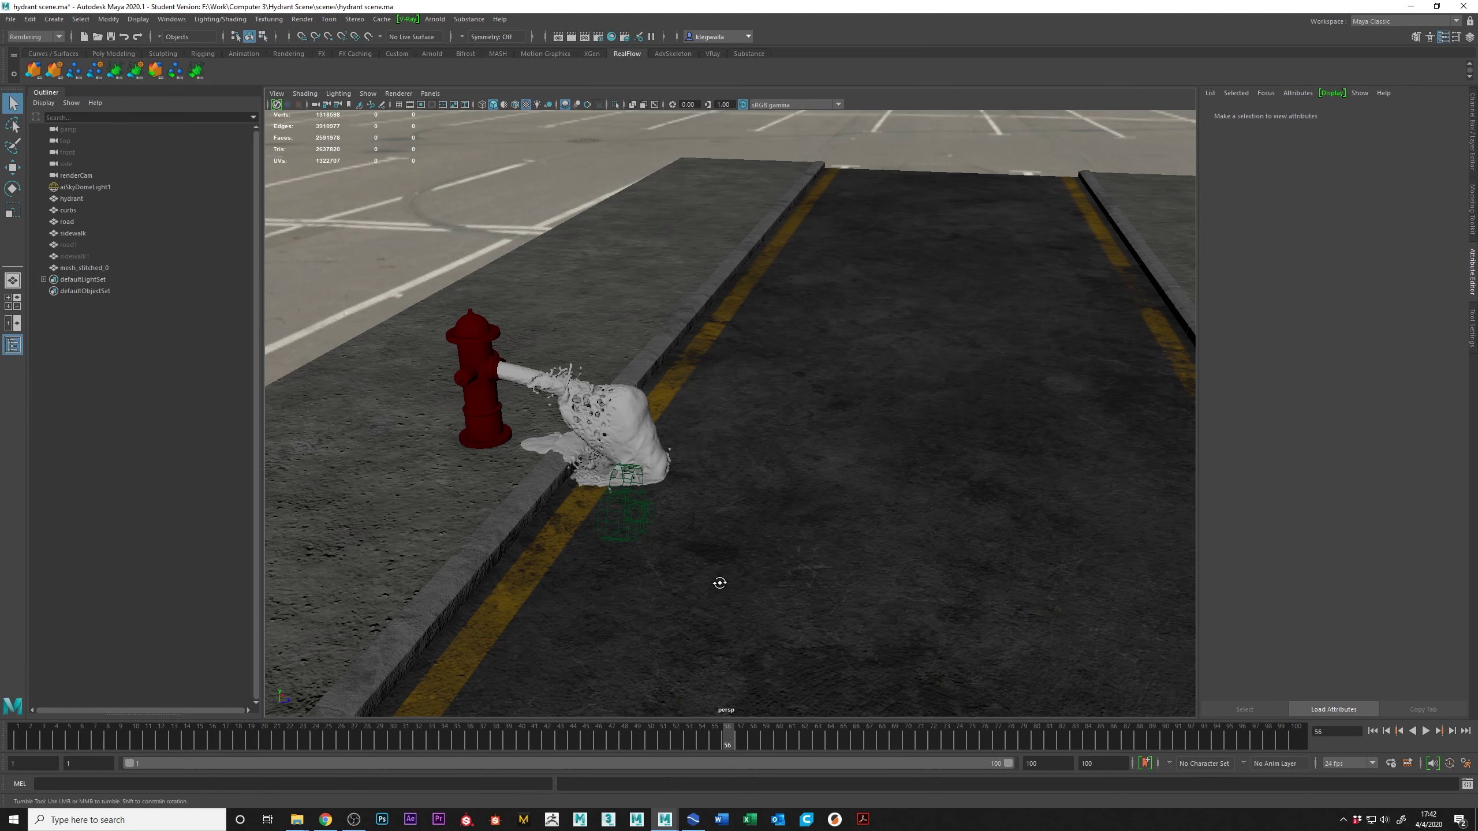
Step: Scrub the timeline to frames 44, 18 and 26 to examine the stitched water mesh's animation at the hydrant
alt+drag(719, 584, 598, 730)
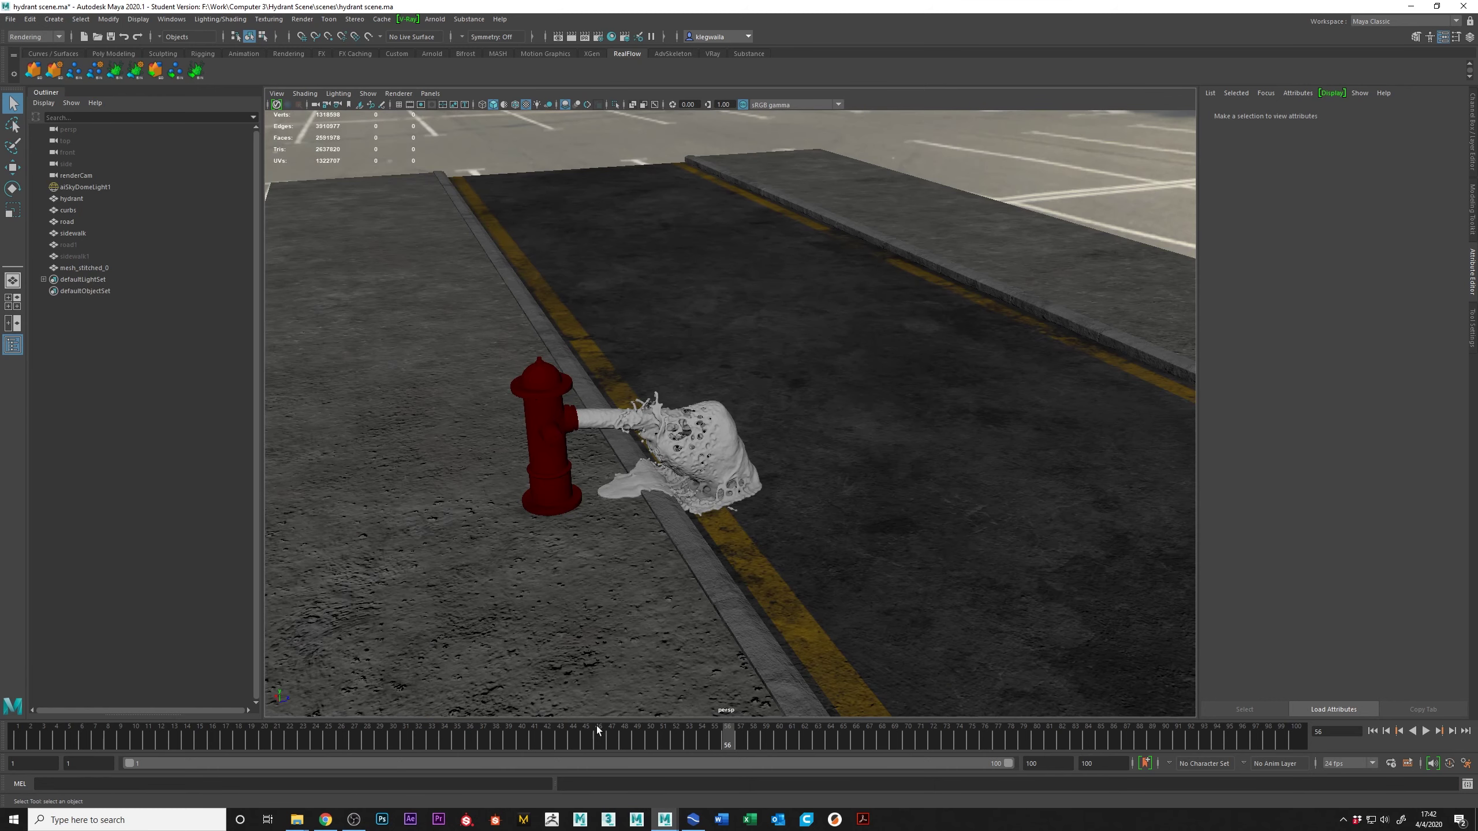
click(457, 744)
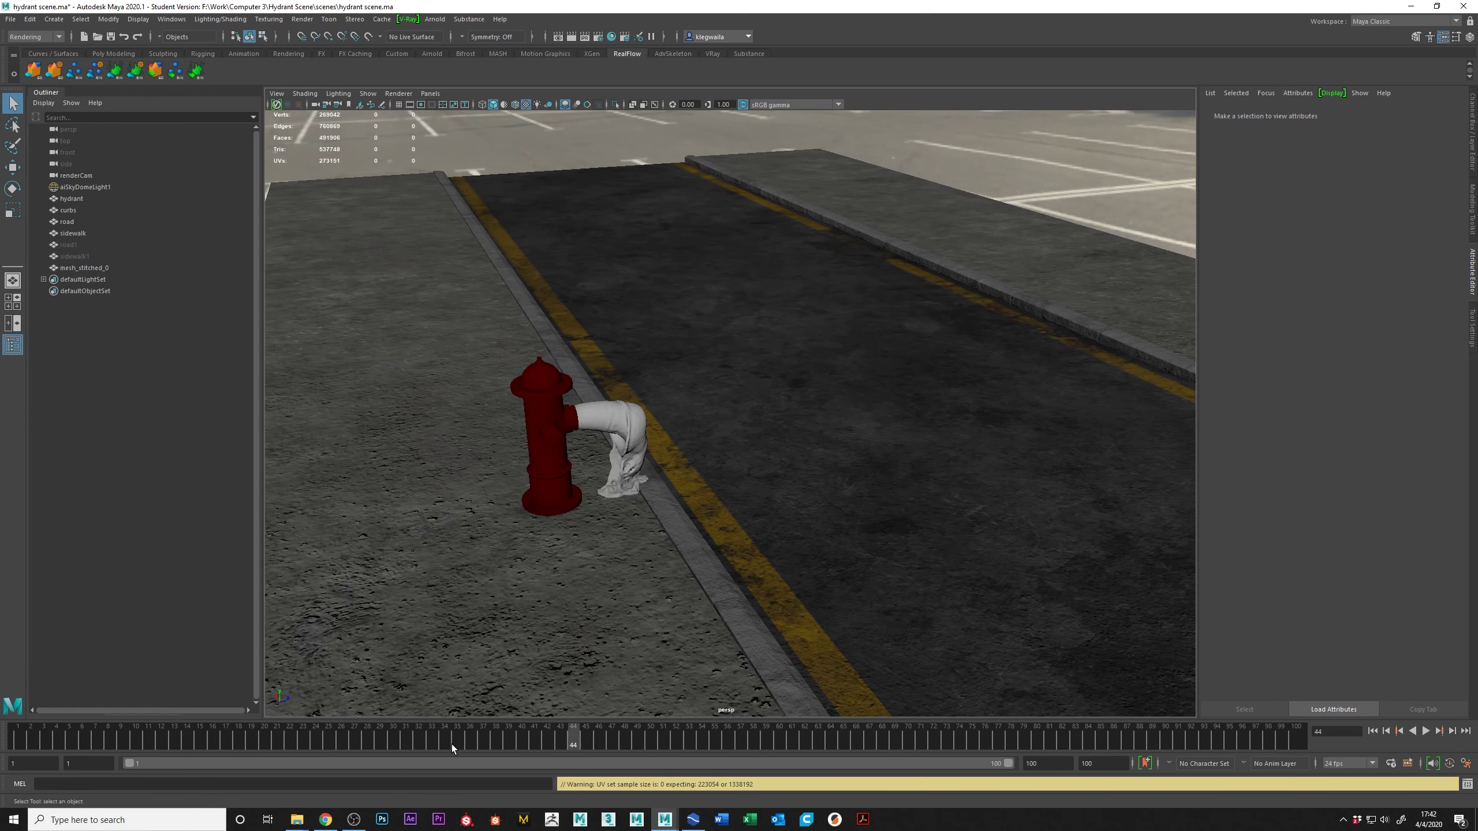
click(234, 744)
alt+drag(694, 526, 659, 555)
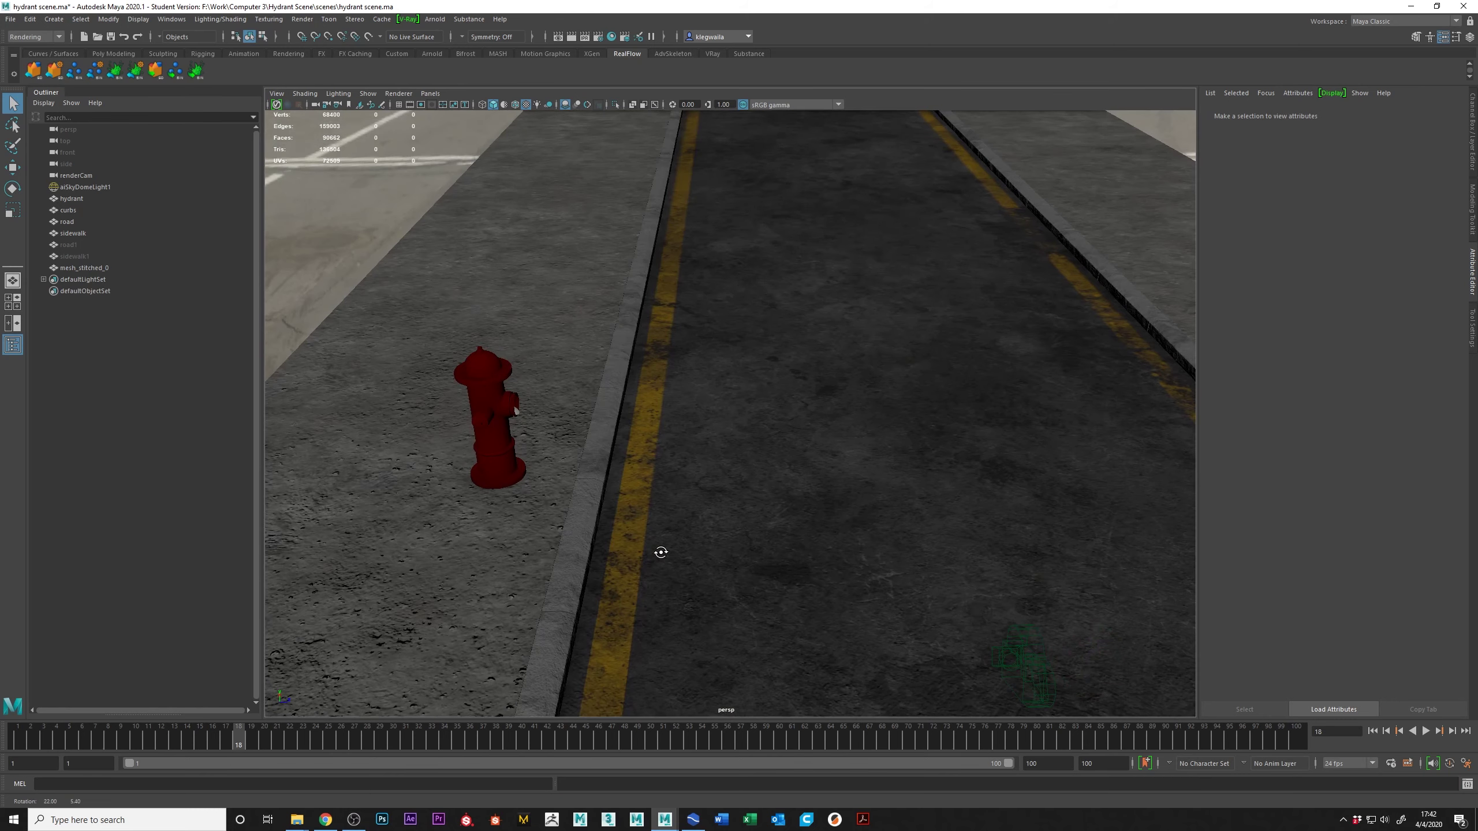
click(344, 746)
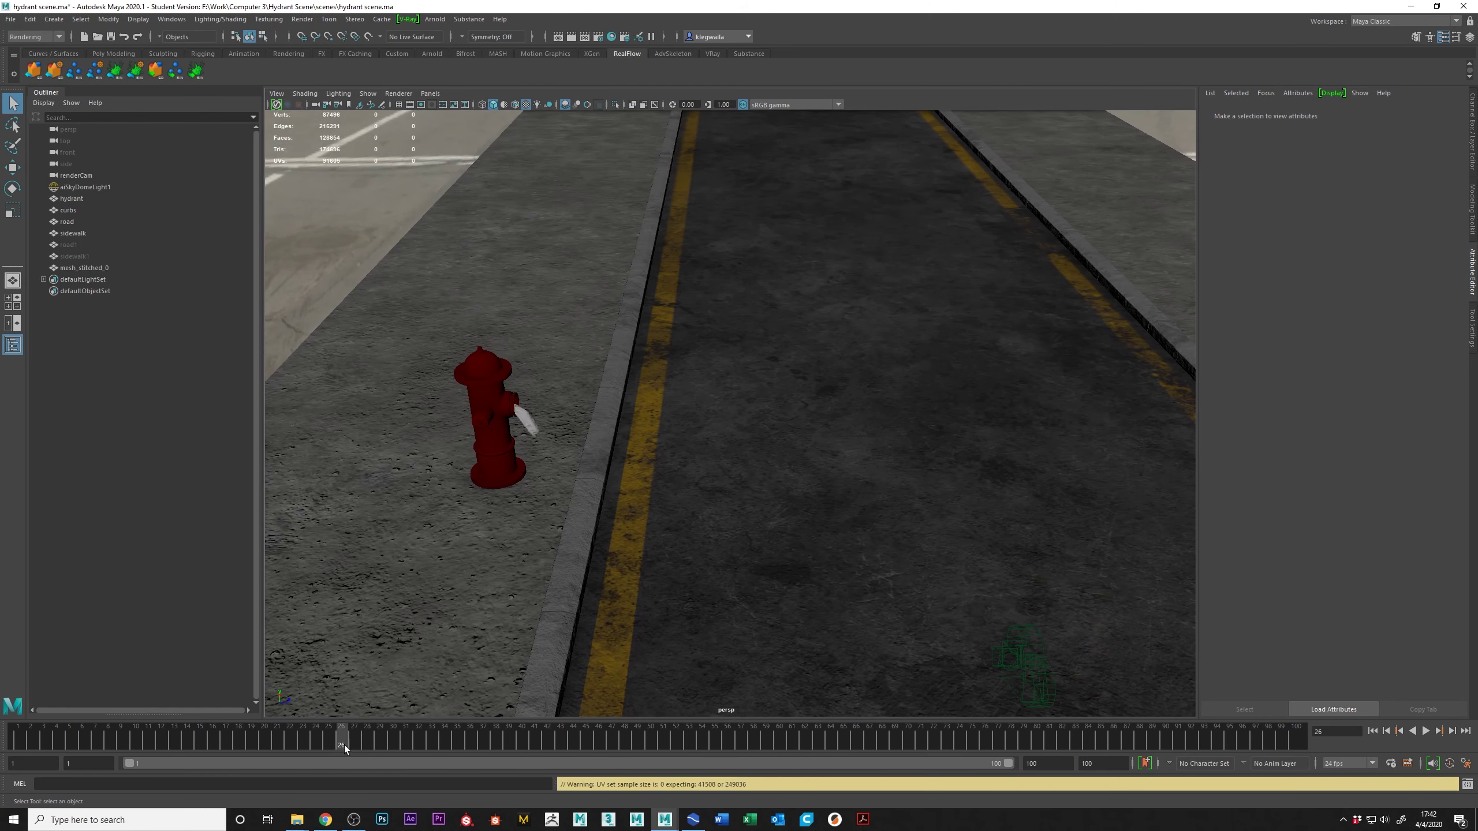
Step: Check the stitched water mesh at frames 40, 54 and 84, and delete it from the scene
click(529, 740)
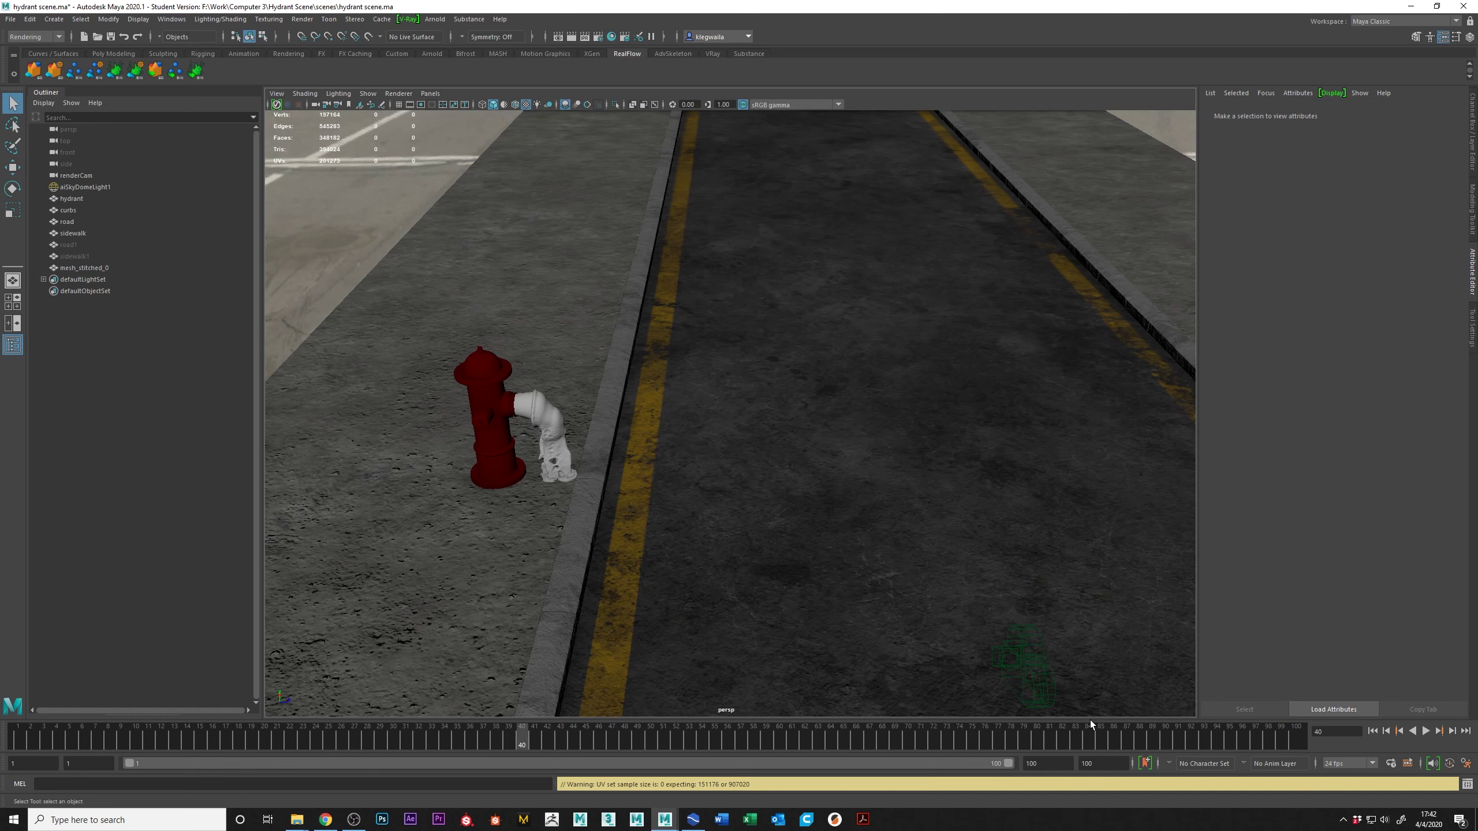
click(703, 740)
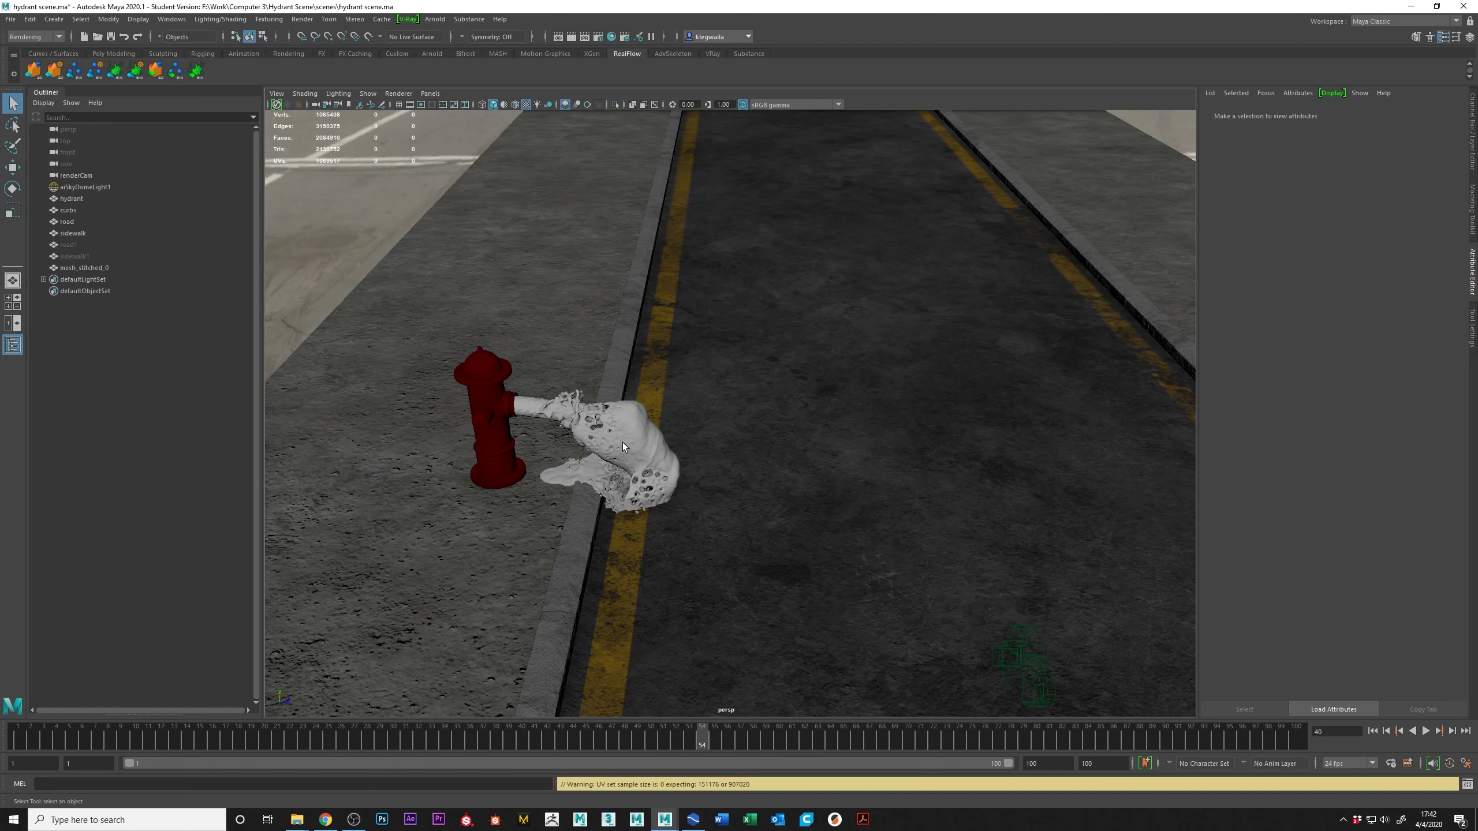
click(775, 438)
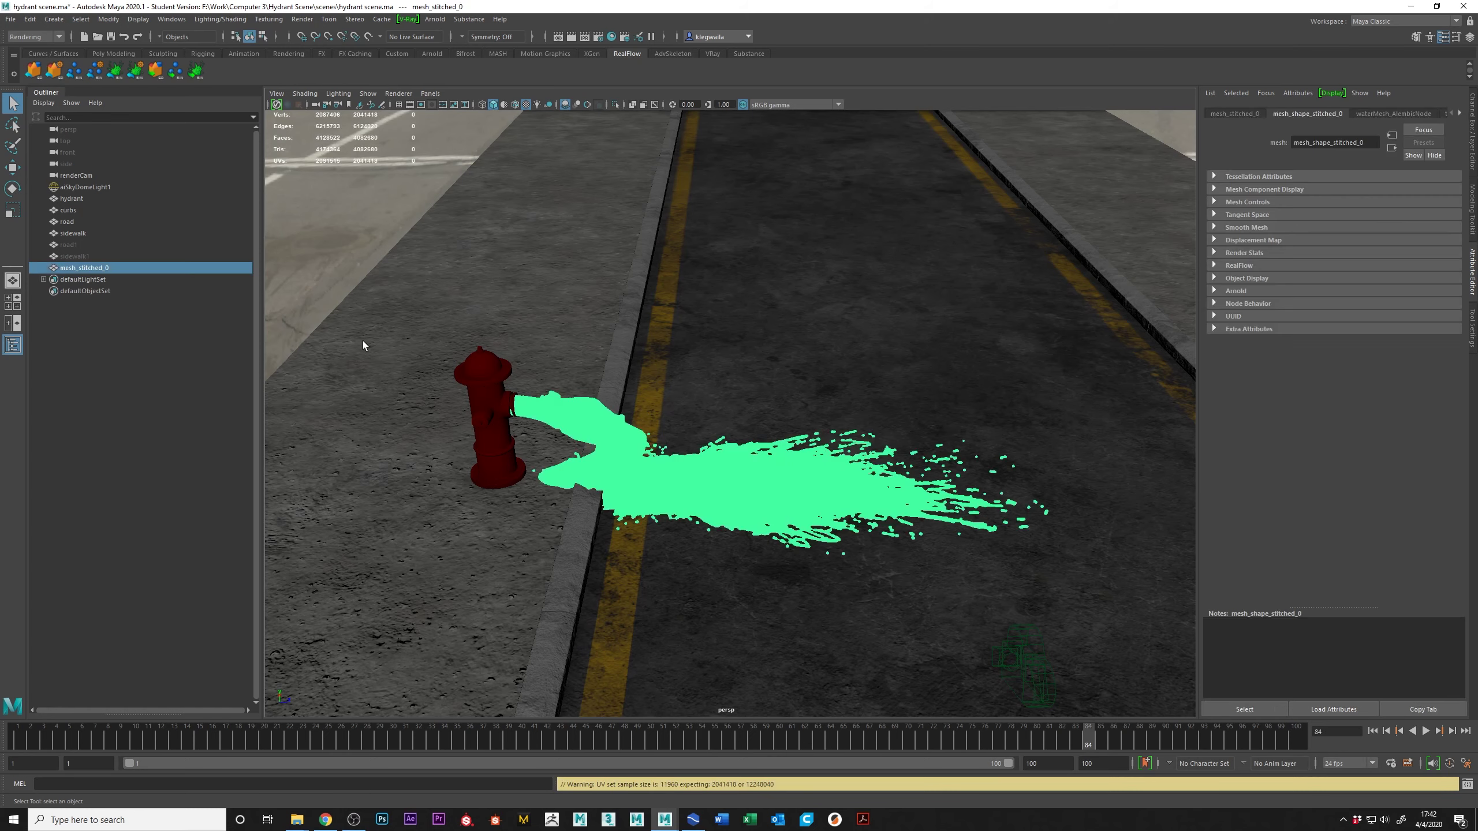
key(Delete)
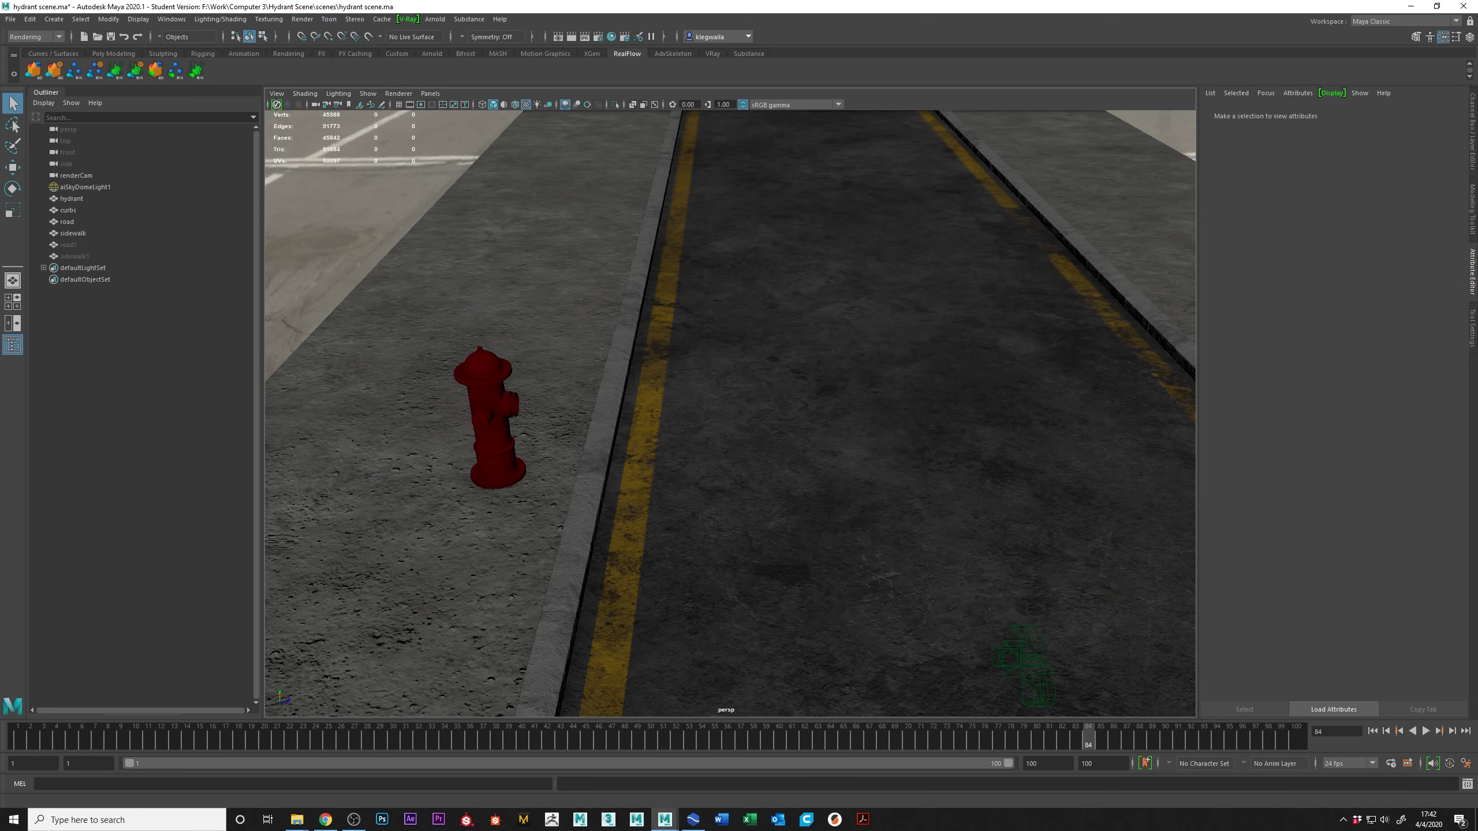
Step: Import the water as a RealFlow BIN mesh sequence, starting from waterMesh00000.bin in the Sim2 folder
click(196, 70)
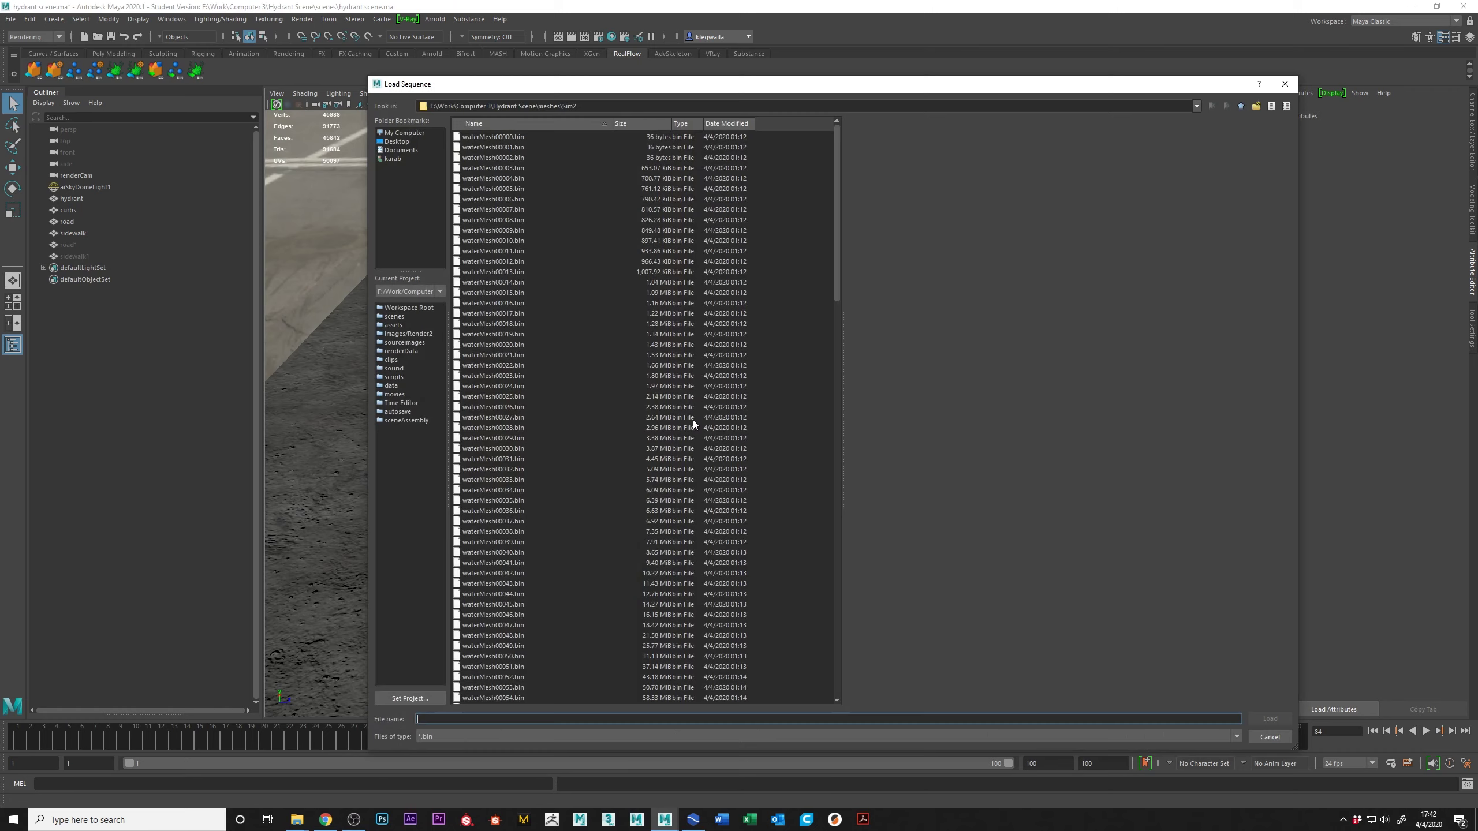
click(513, 137)
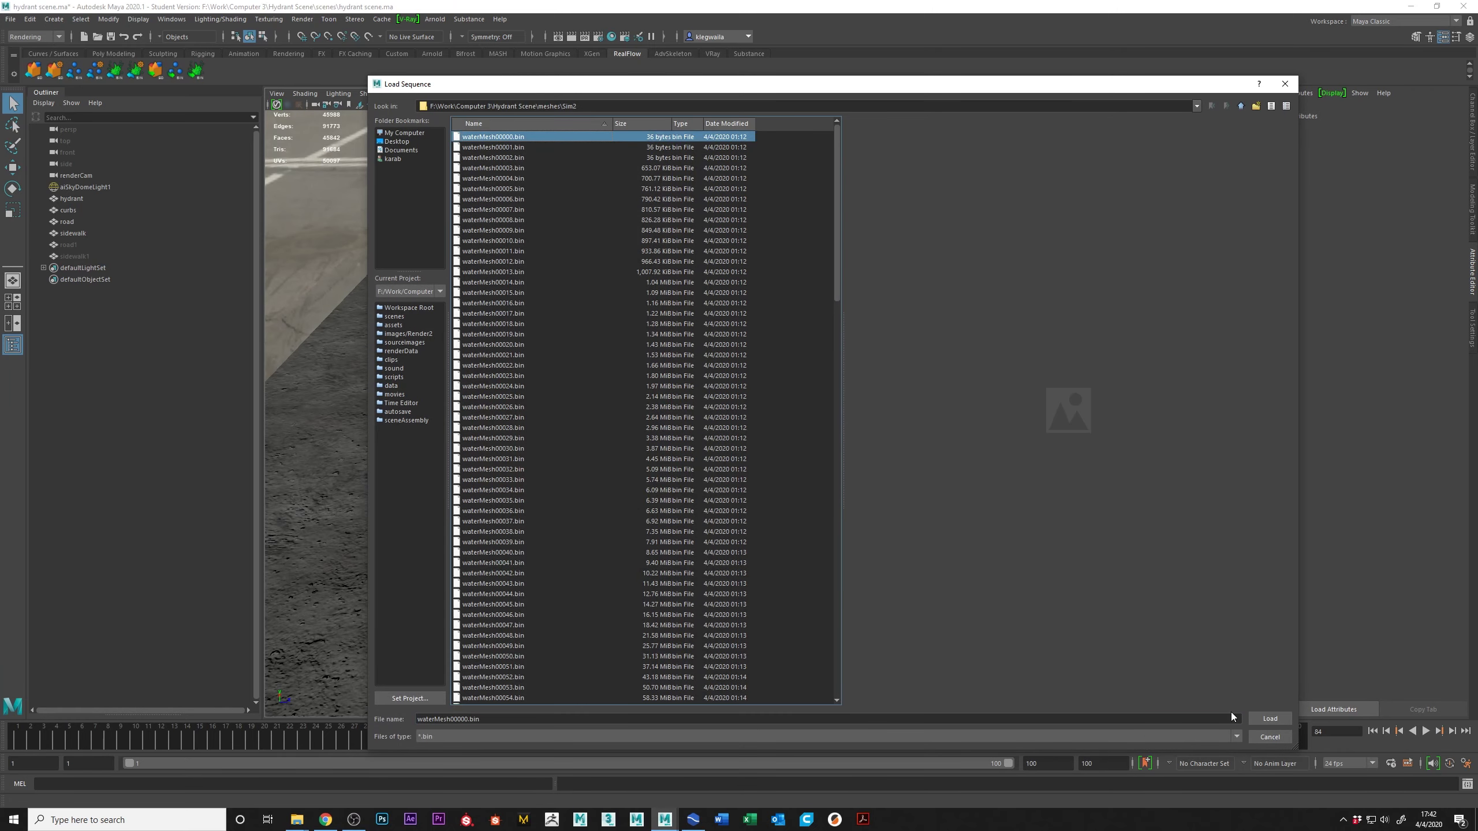
click(1268, 719)
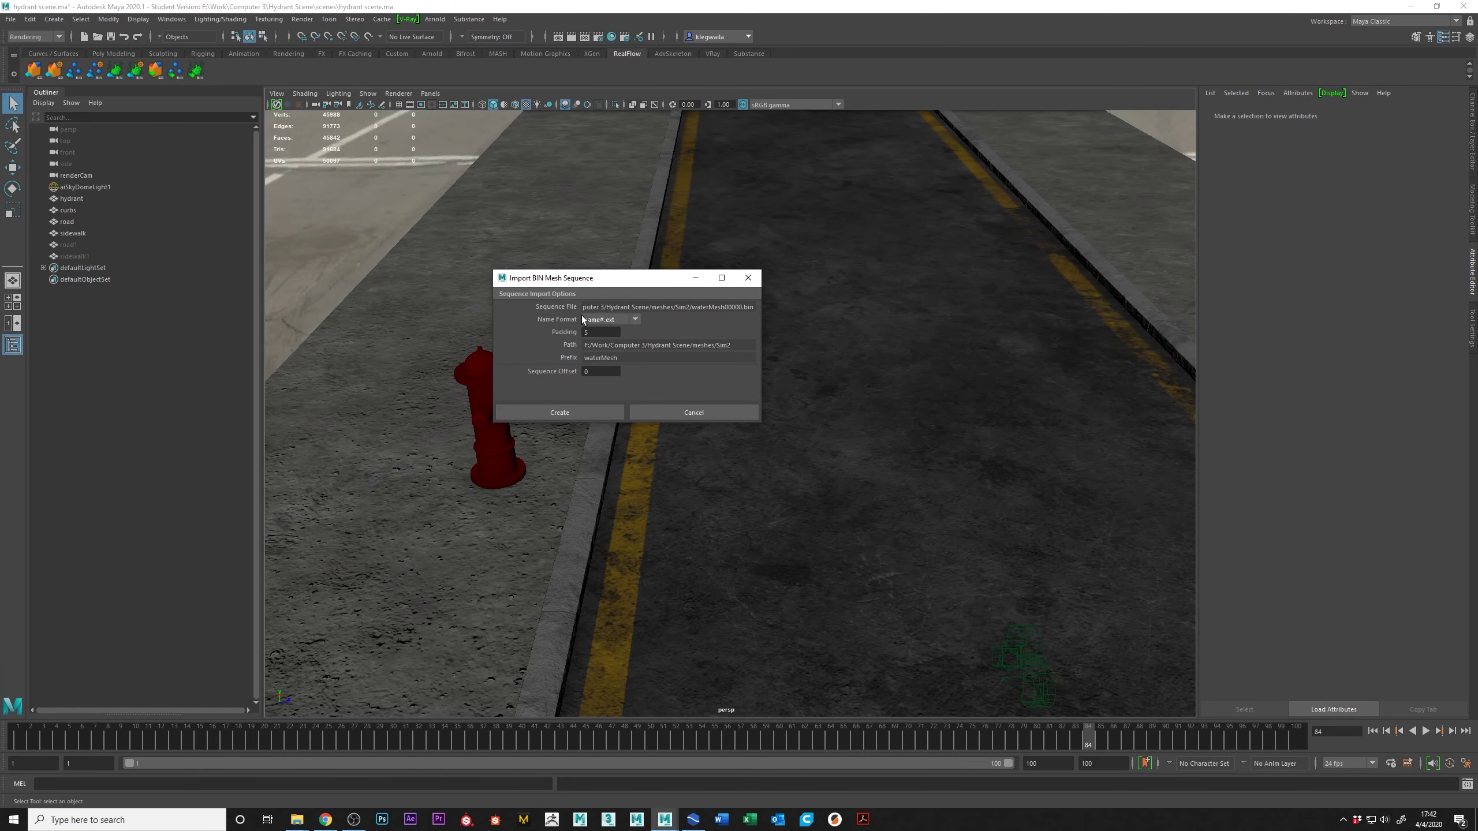
click(562, 412)
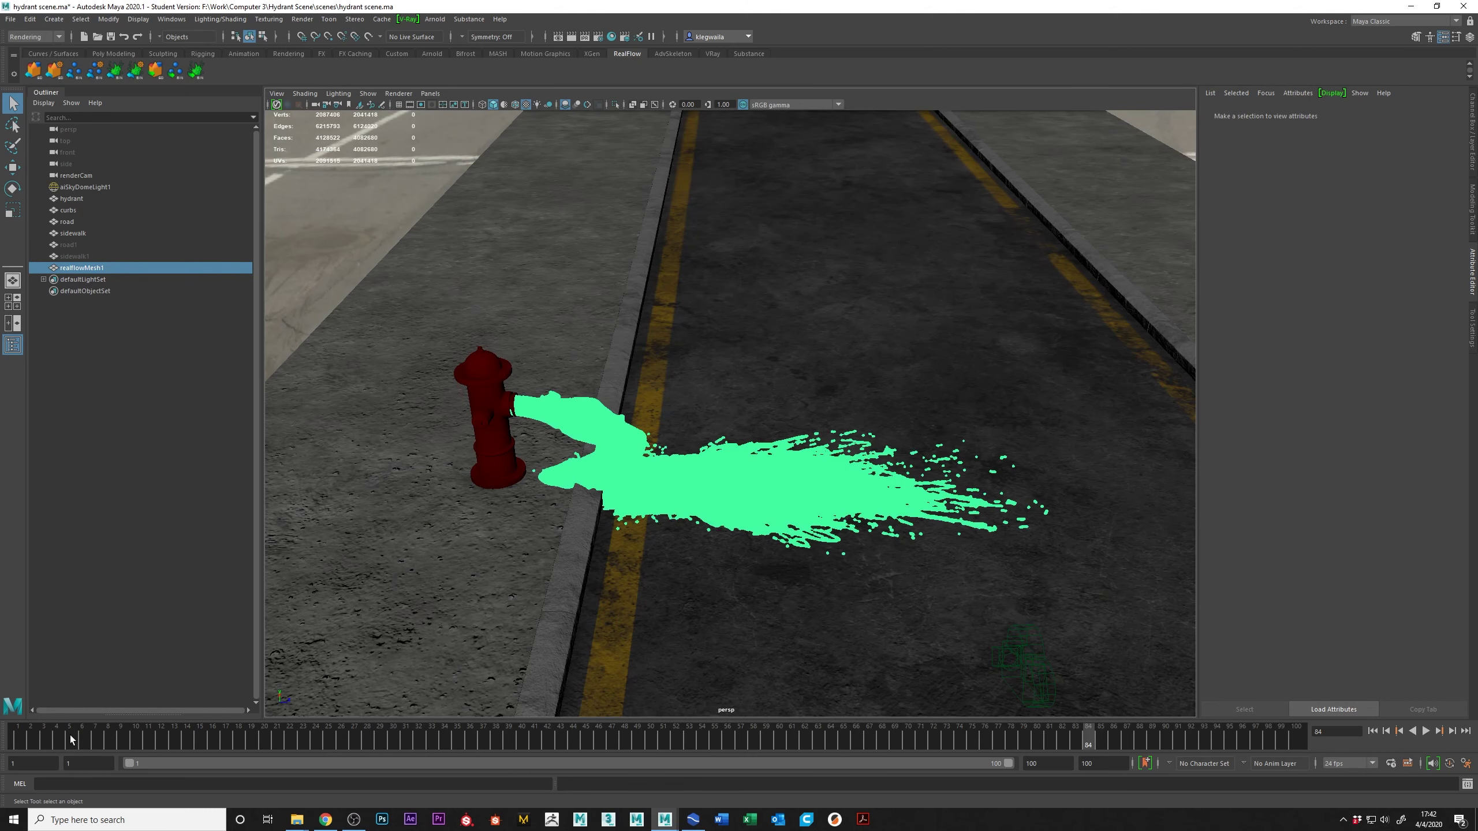
Step: Scrub the BIN water mesh to frame 44 and play it on to frame 62 to examine its motion near the hydrant
drag(78, 740, 563, 751)
scroll(670, 501, up, 5)
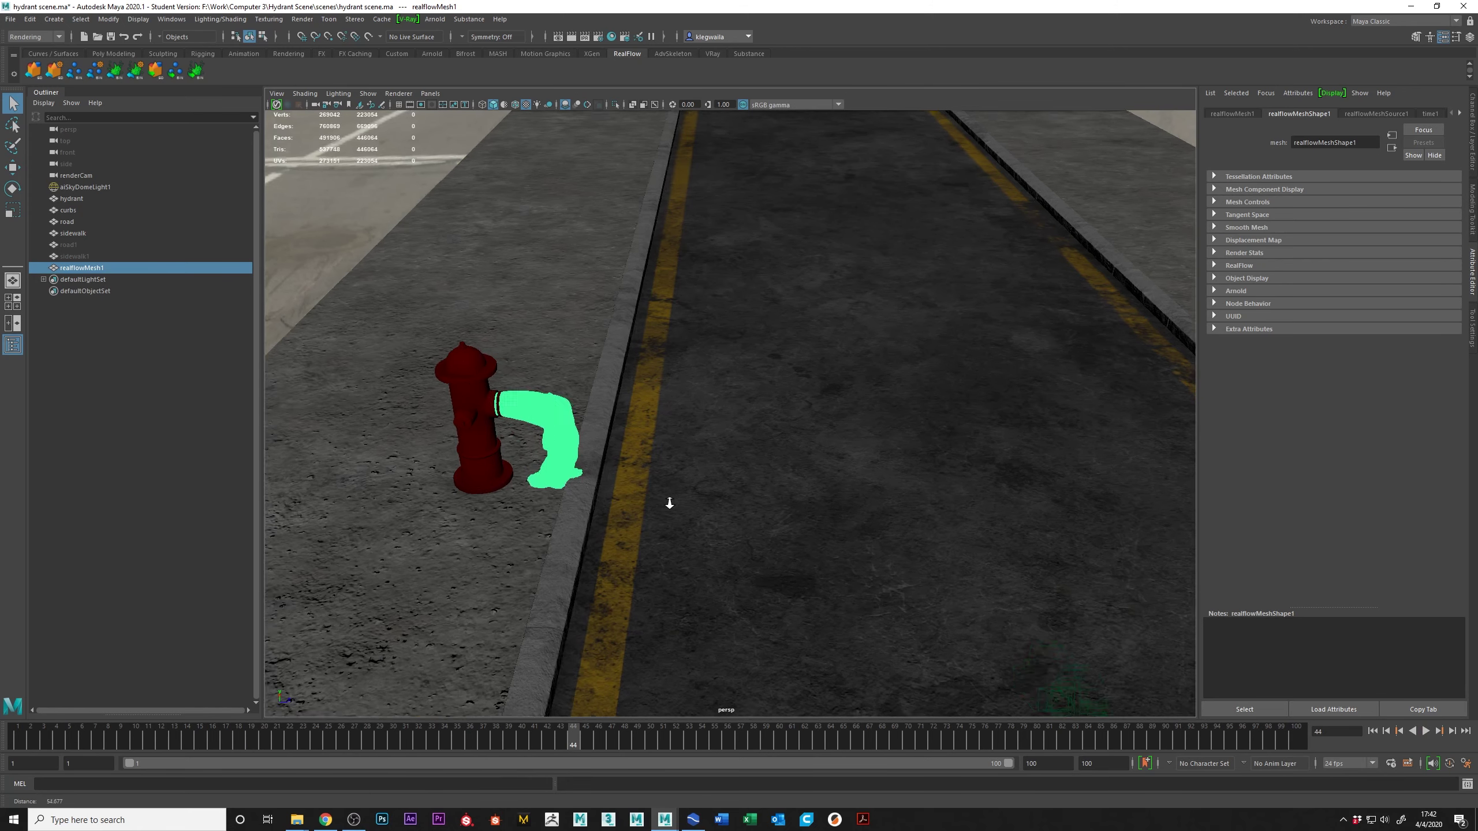
scroll(497, 457, down, 5)
alt+drag(496, 457, 689, 495)
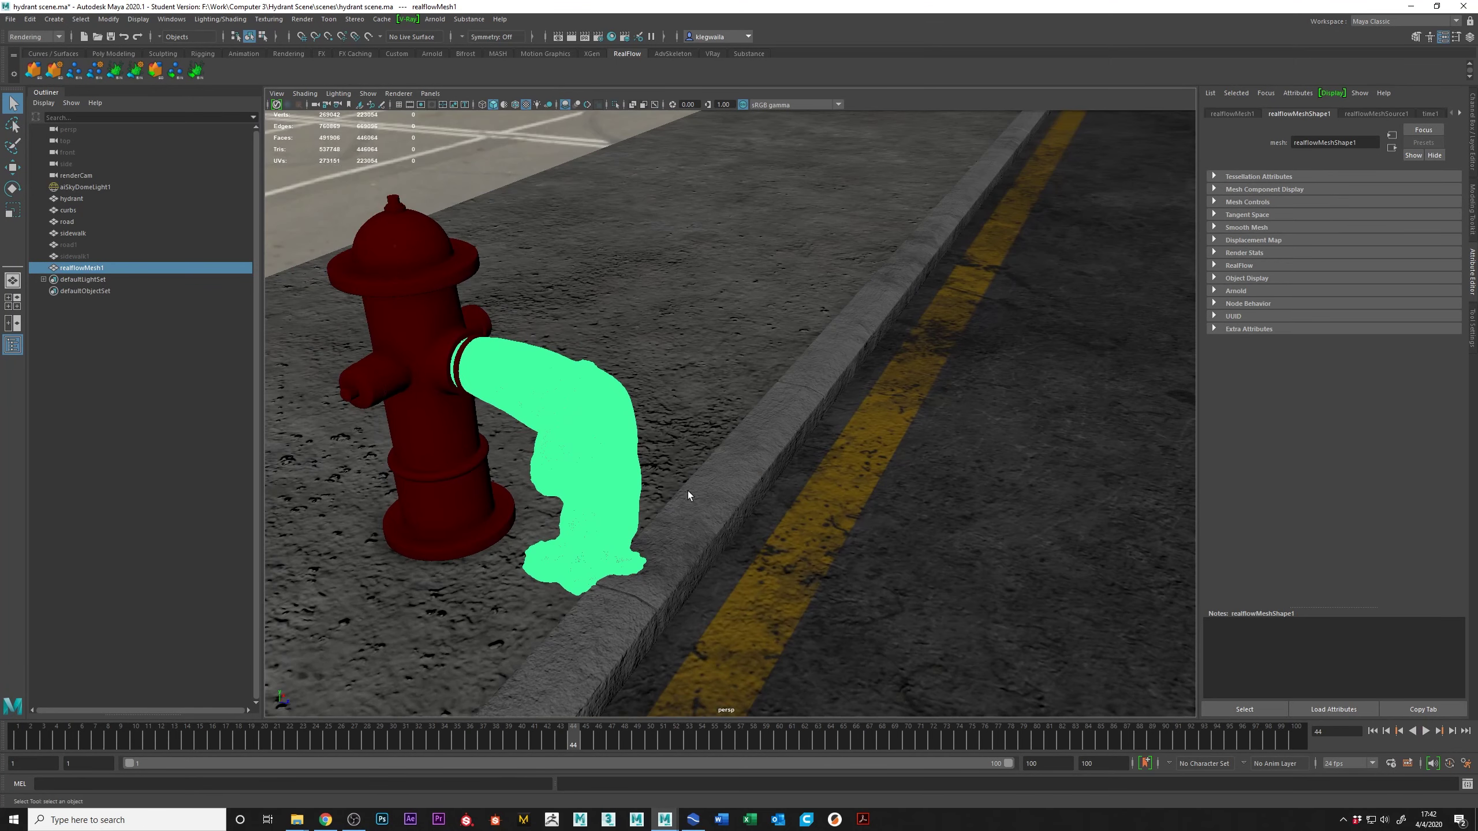
key(alt+period)
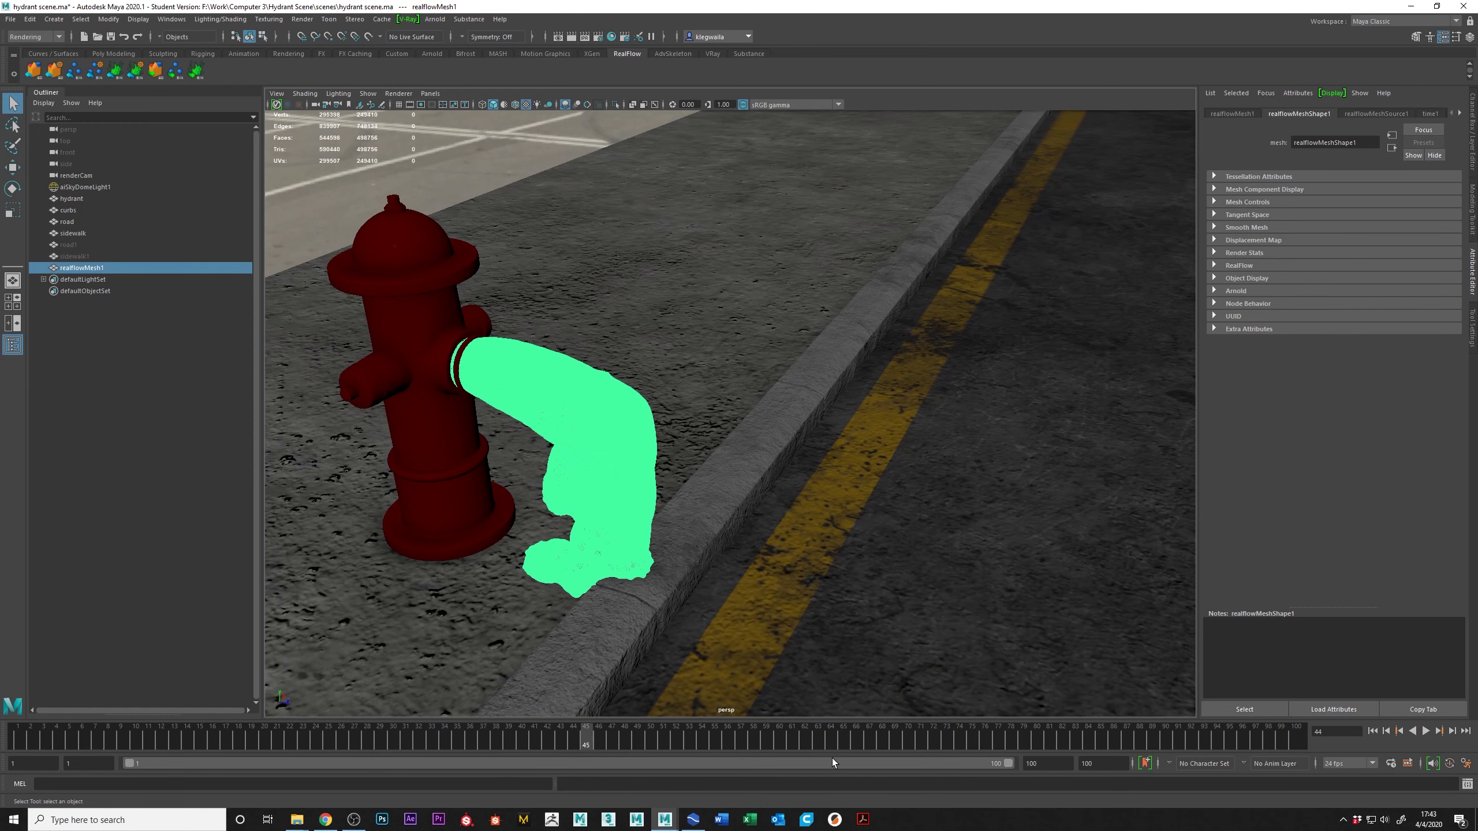
key(alt+v)
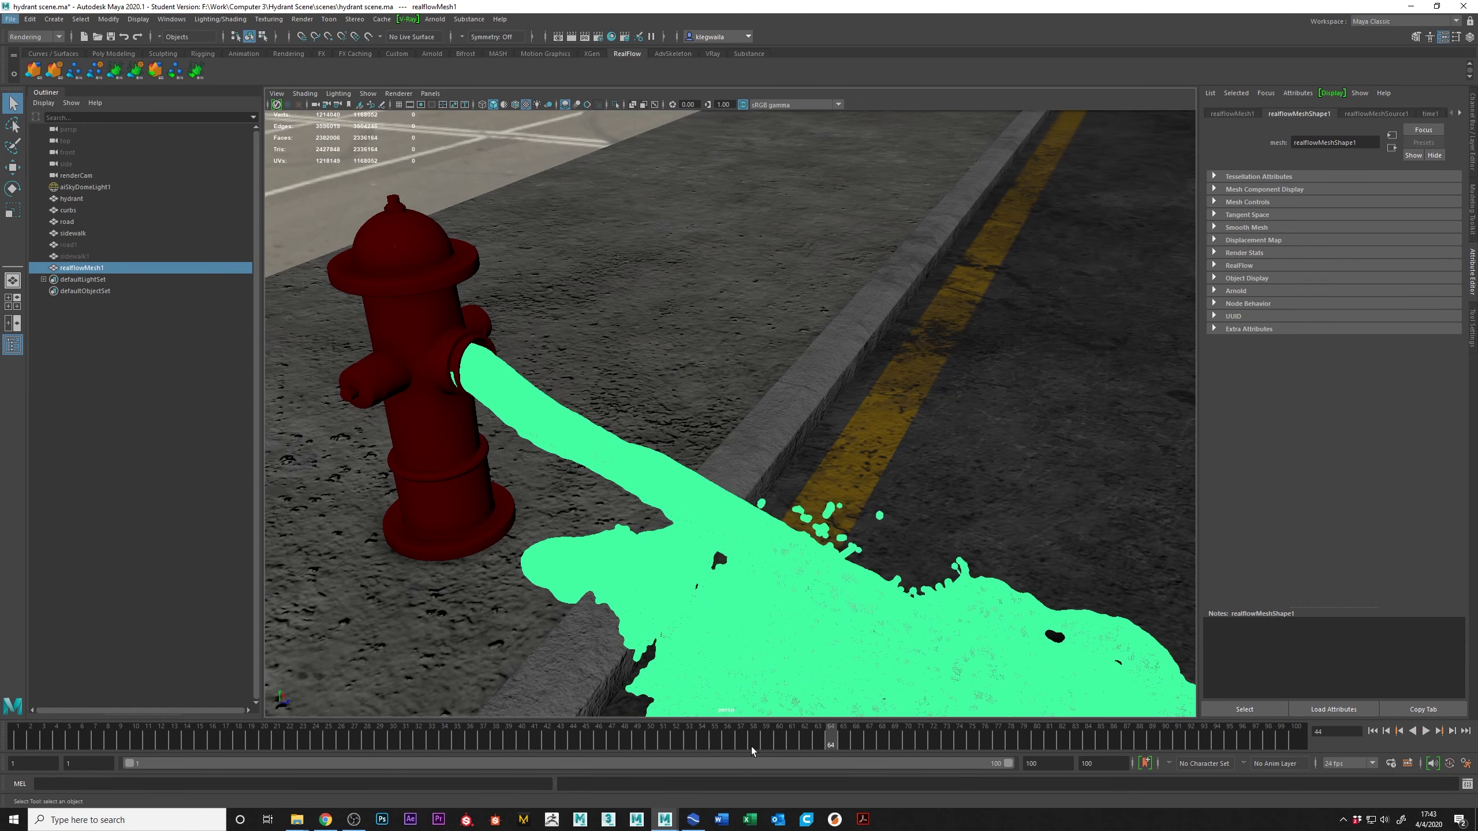
key(alt+v)
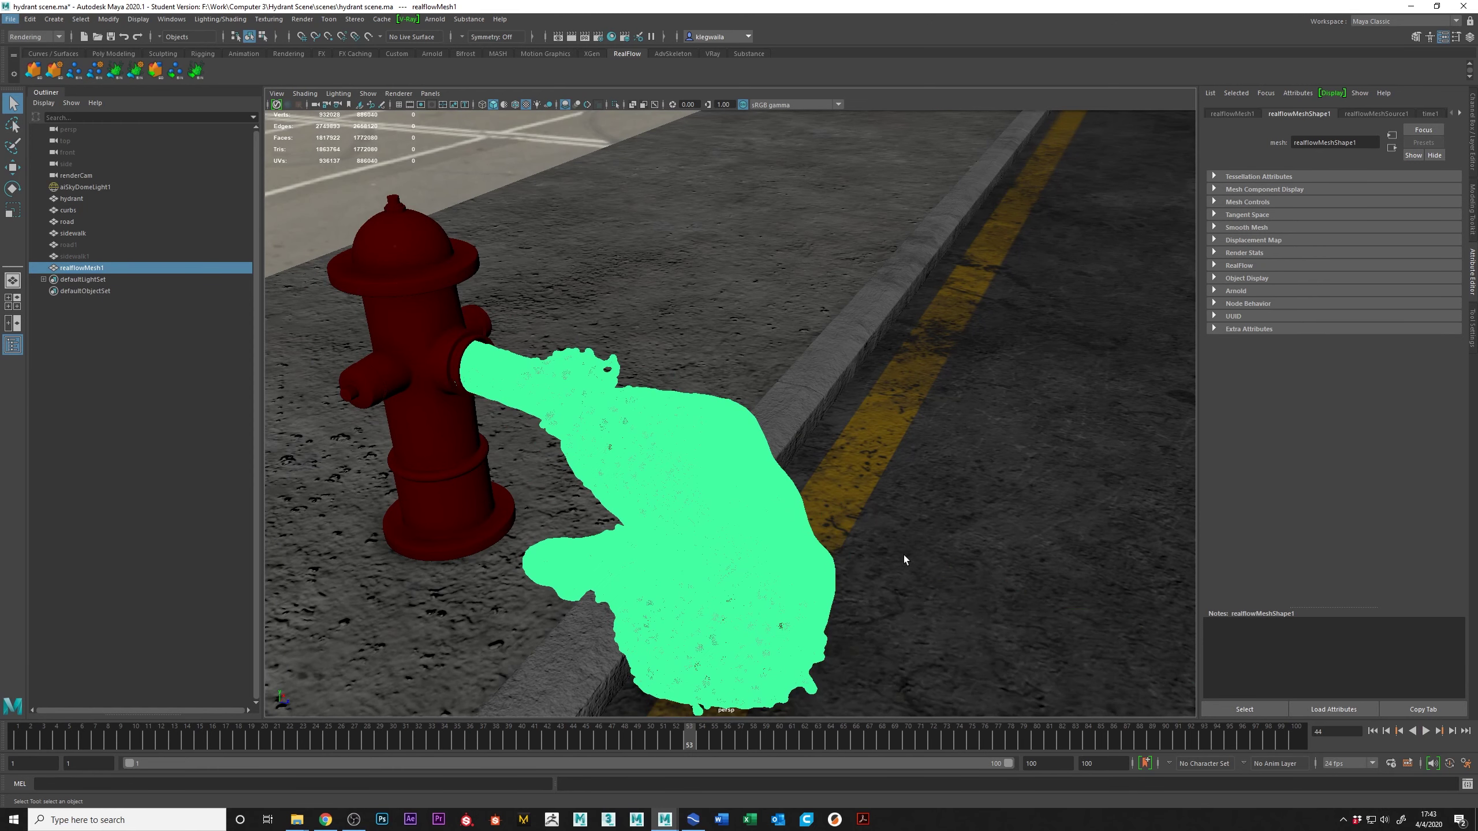
key(alt+v)
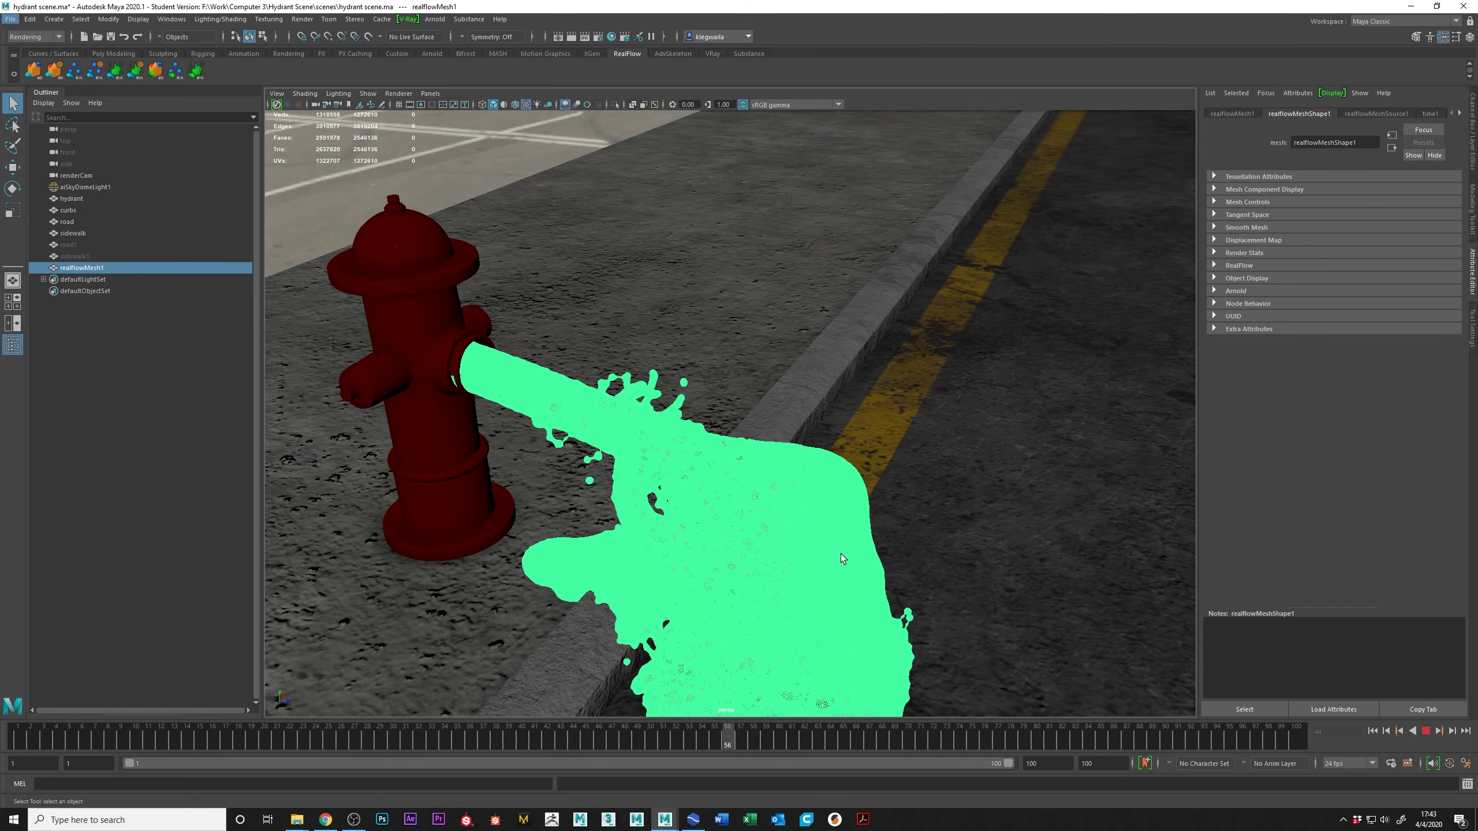
scroll(897, 554, down, 10)
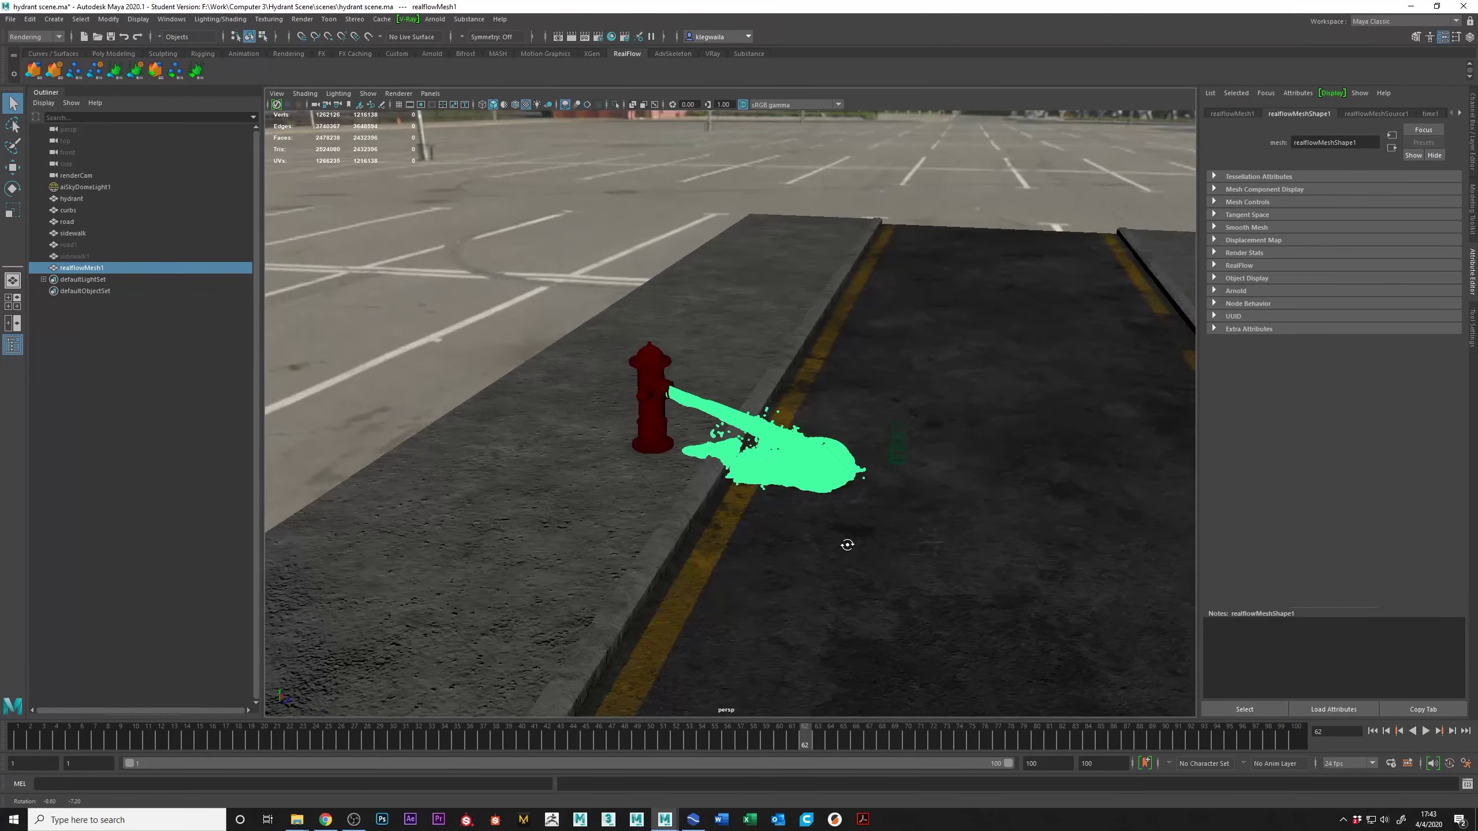
key(alt+v)
Step: Assign a new Arnold aiStandardSurface material to the imported water mesh
alt+drag(795, 469, 786, 426)
alt+right_drag(785, 426, 733, 527)
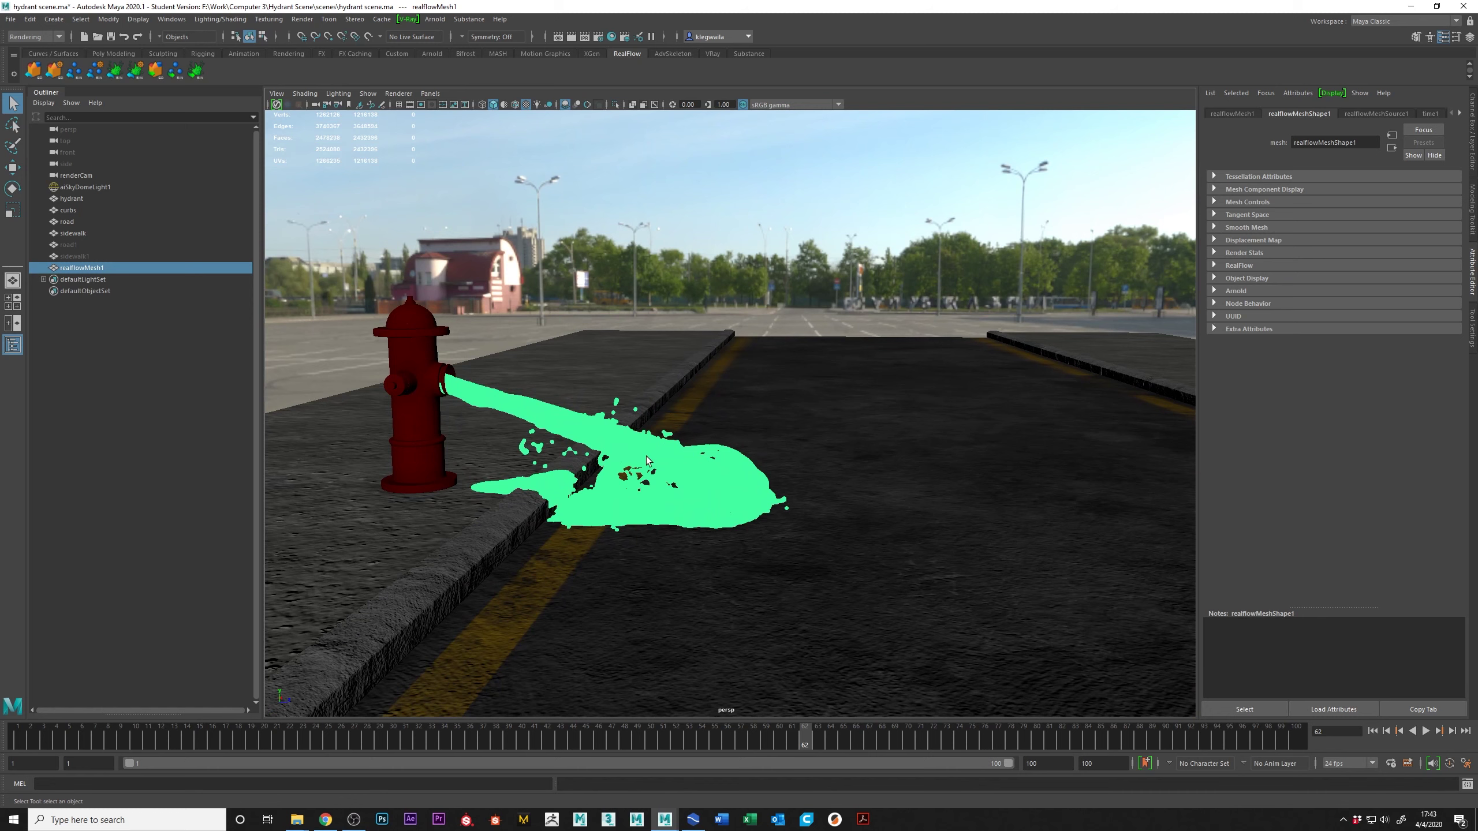
right_drag(615, 439, 611, 735)
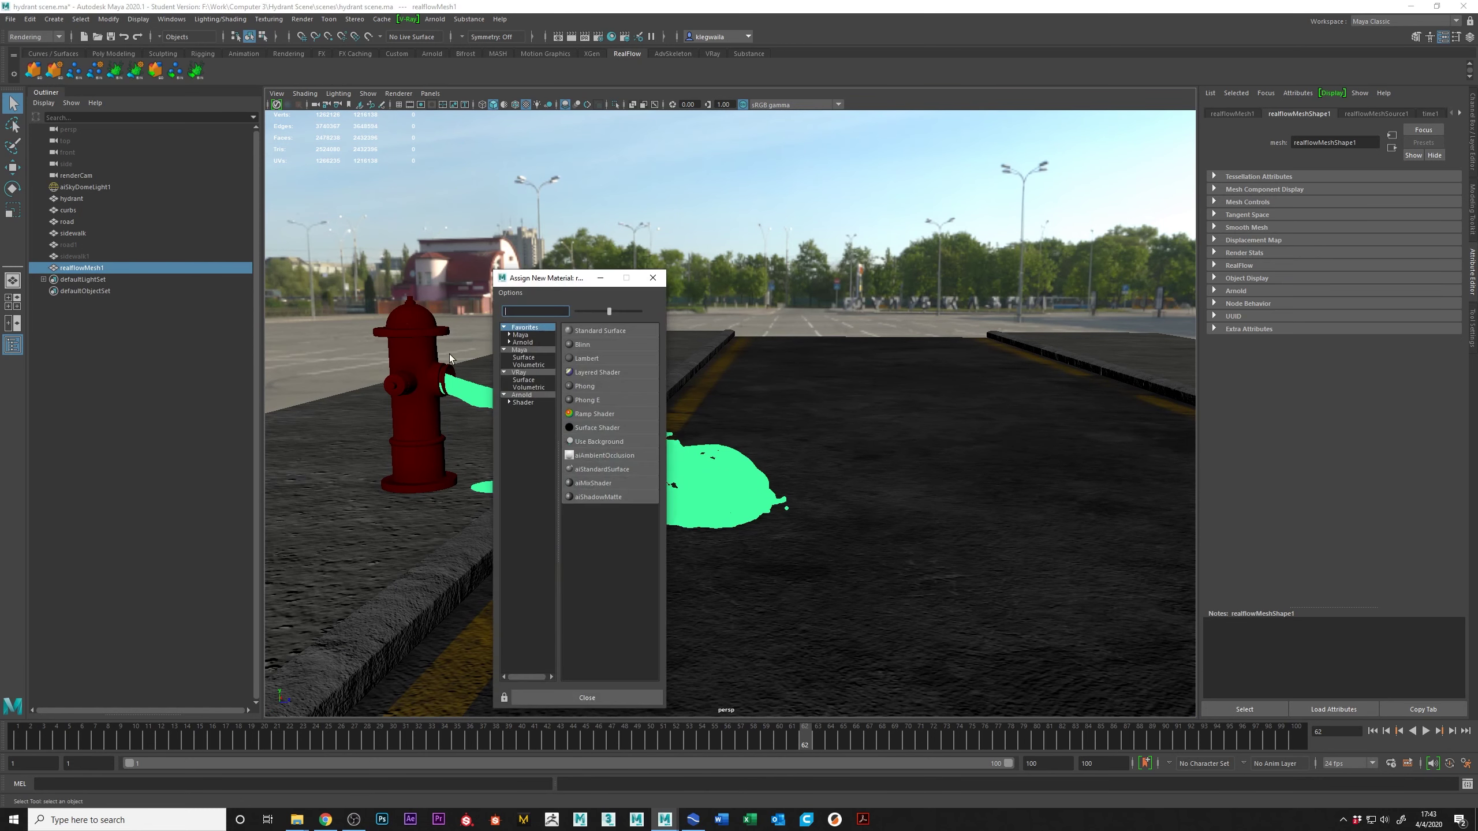
click(523, 403)
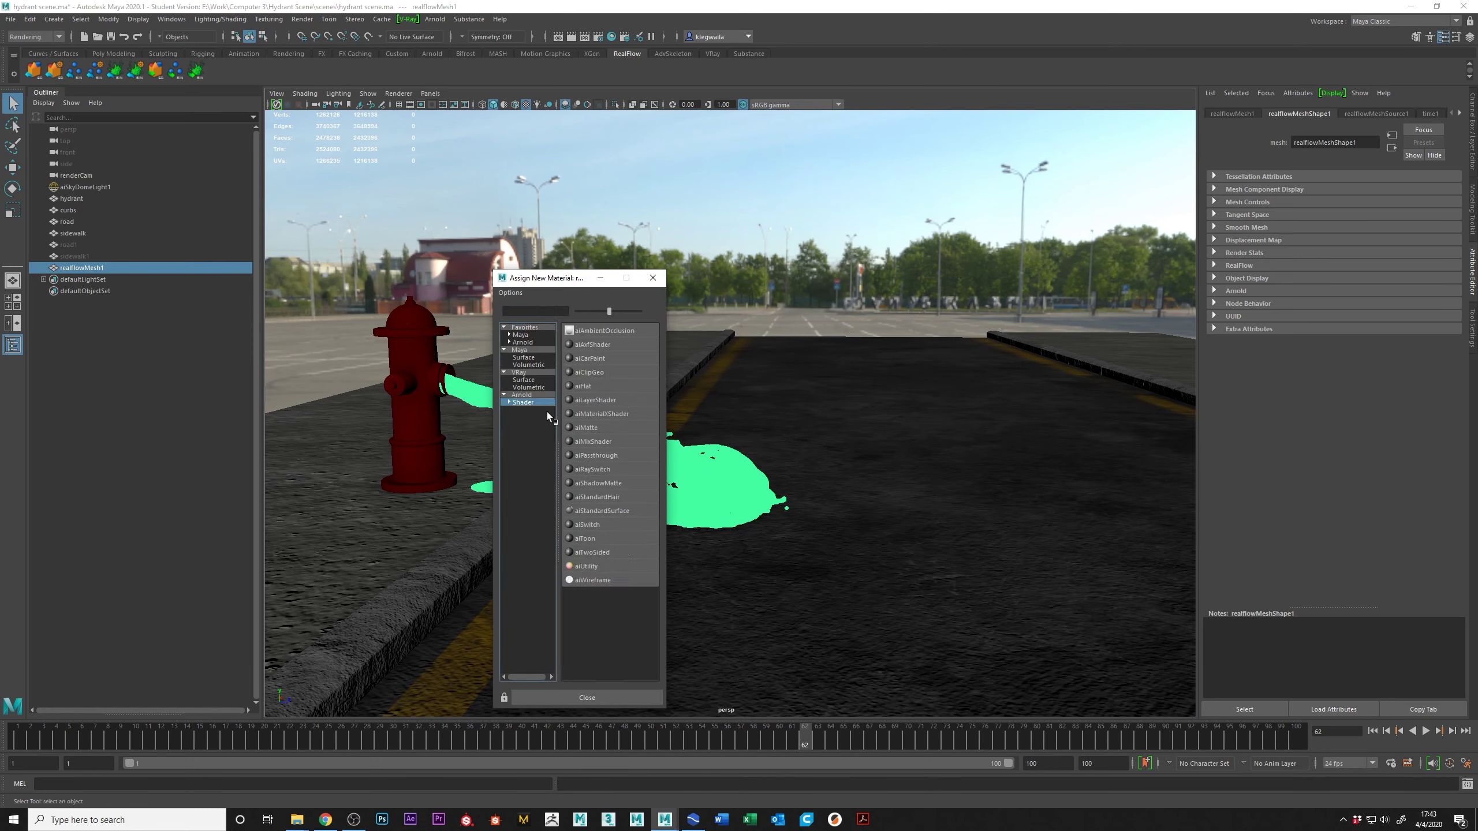
click(602, 510)
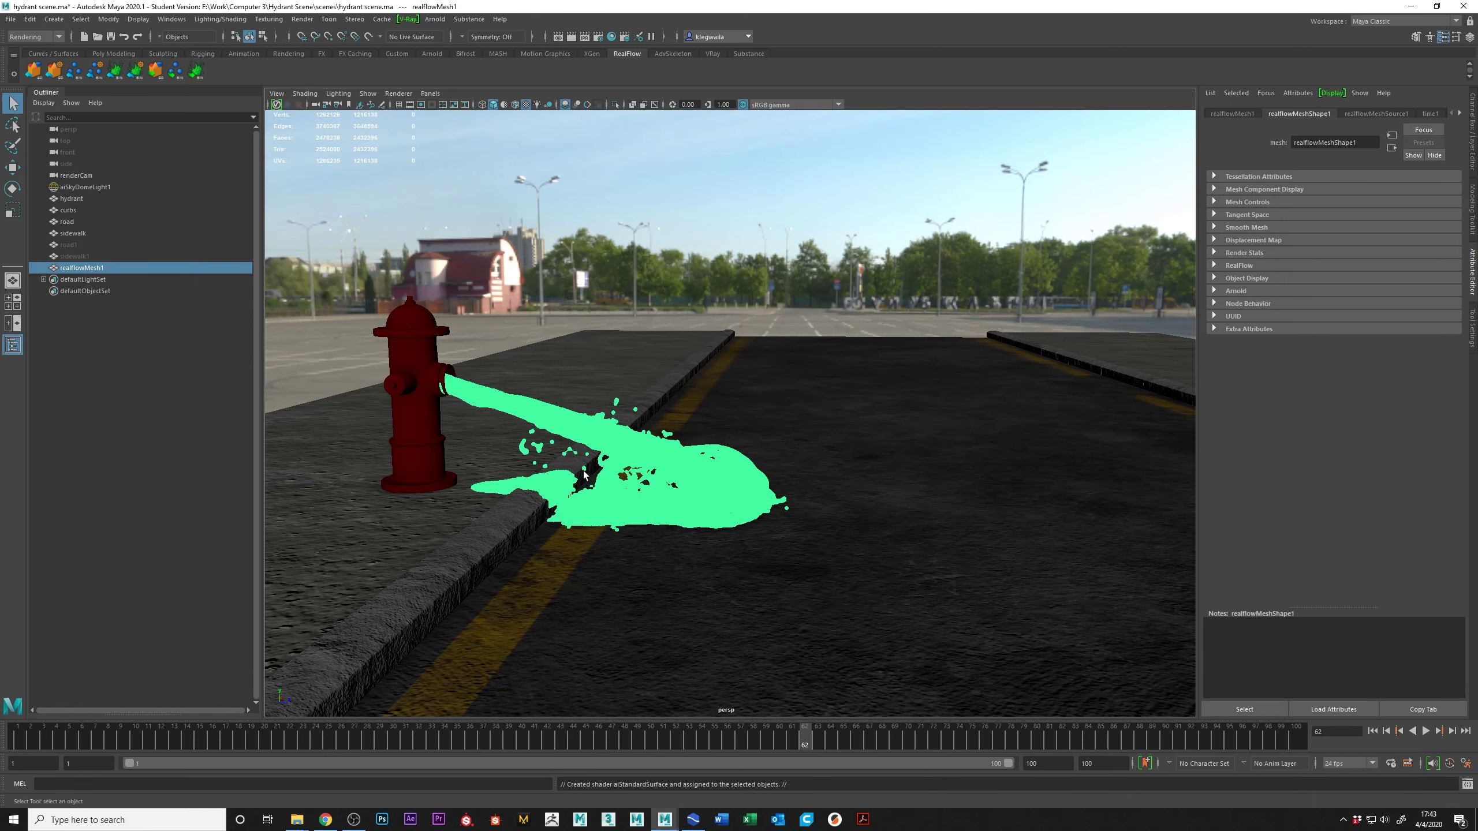
Step: Set the water material's base weight to 1 and replace its settings with the Deep_Water preset
alt+drag(579, 427, 617, 465)
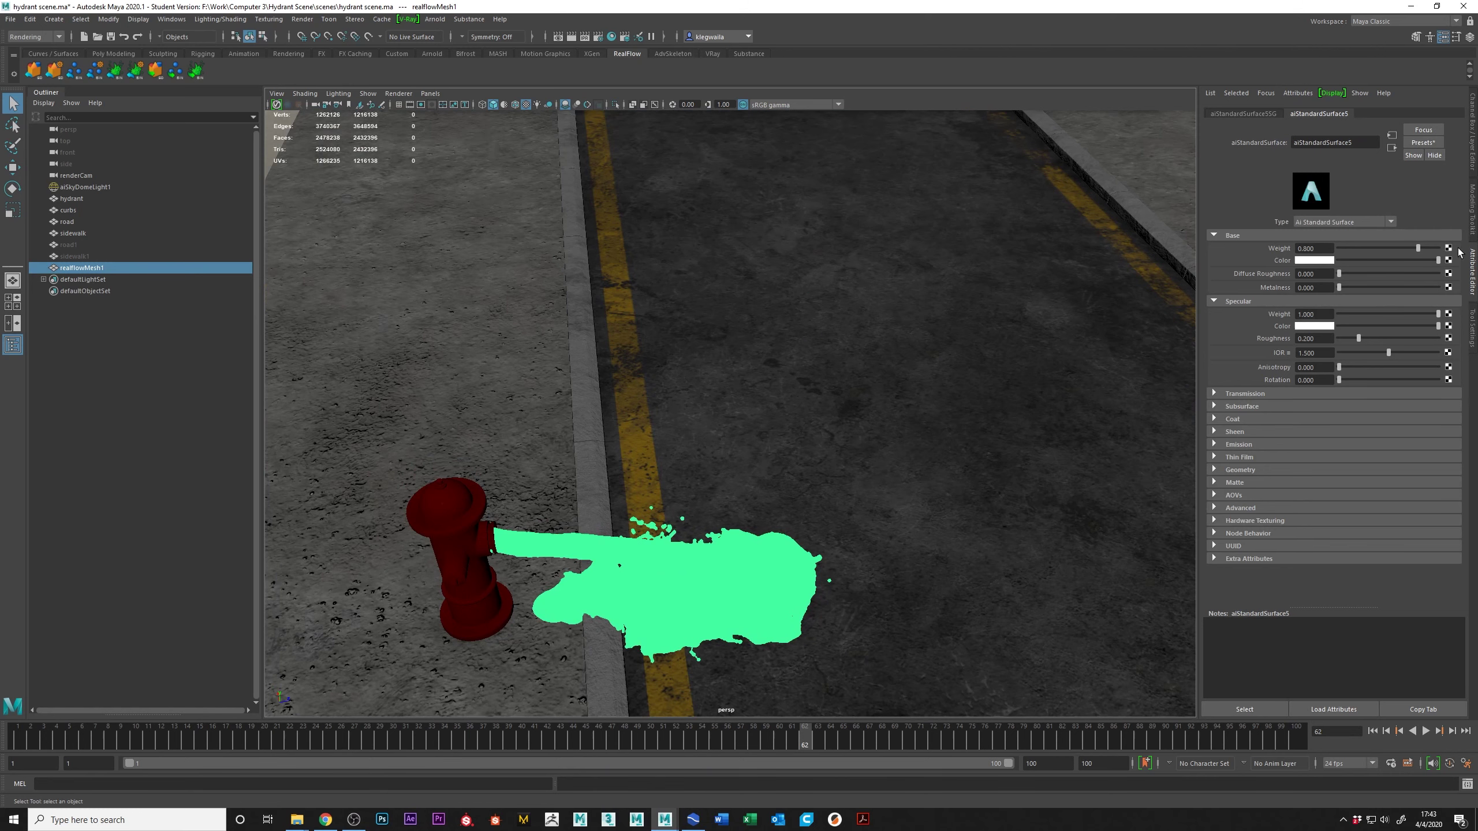
click(1439, 249)
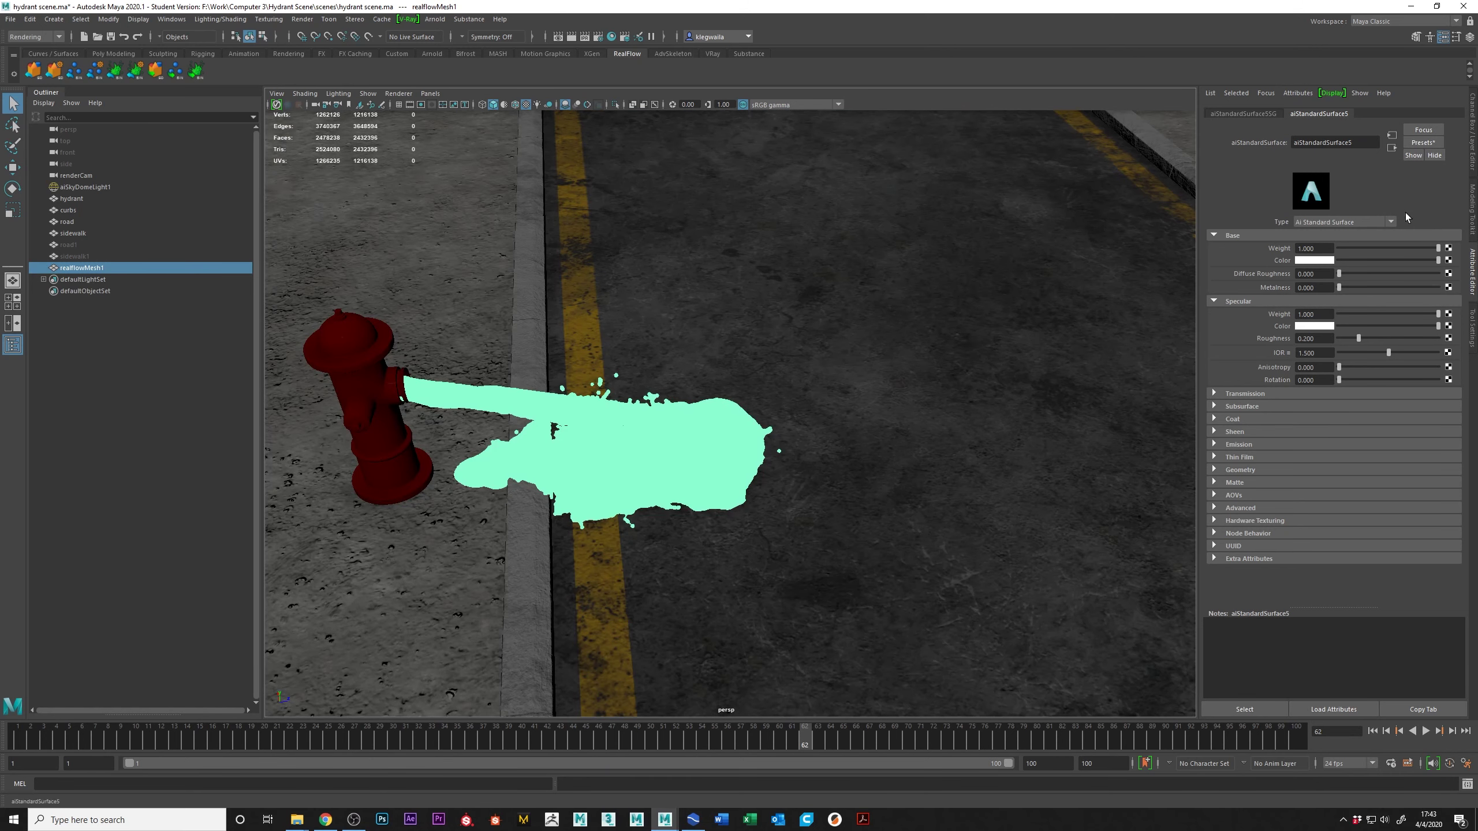
click(1422, 143)
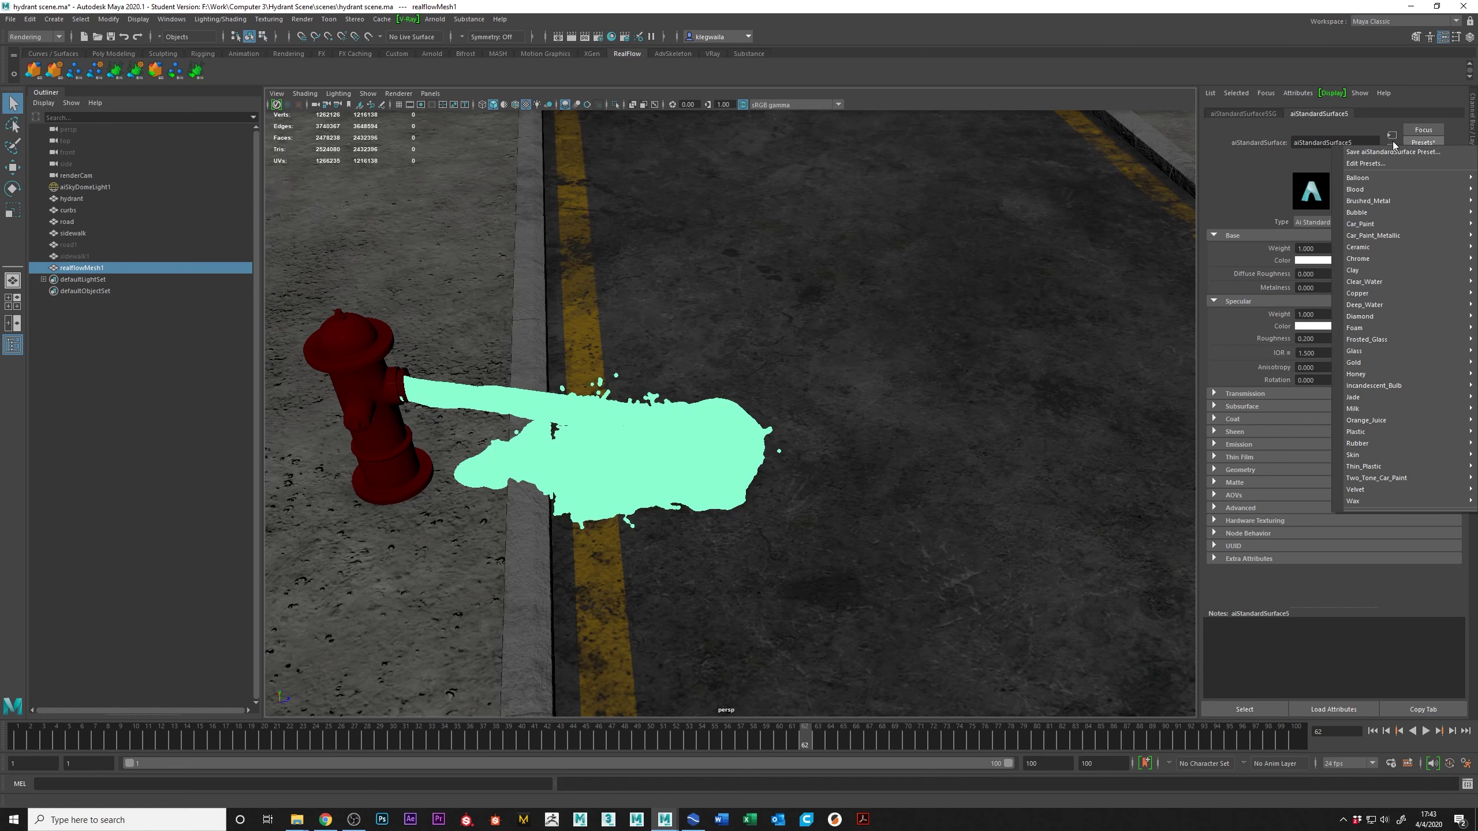
mouse_move(1366, 283)
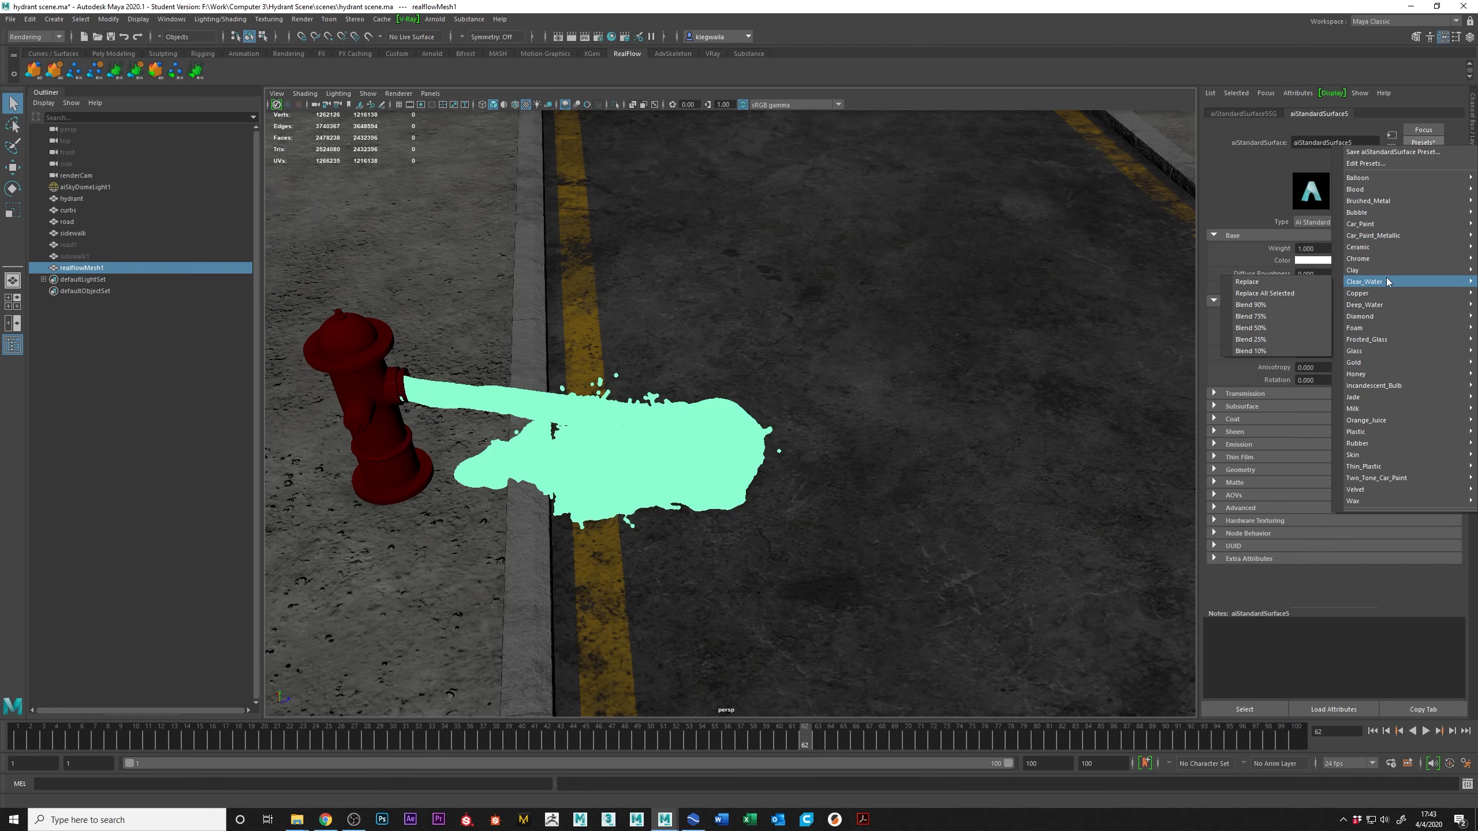
mouse_move(1371, 310)
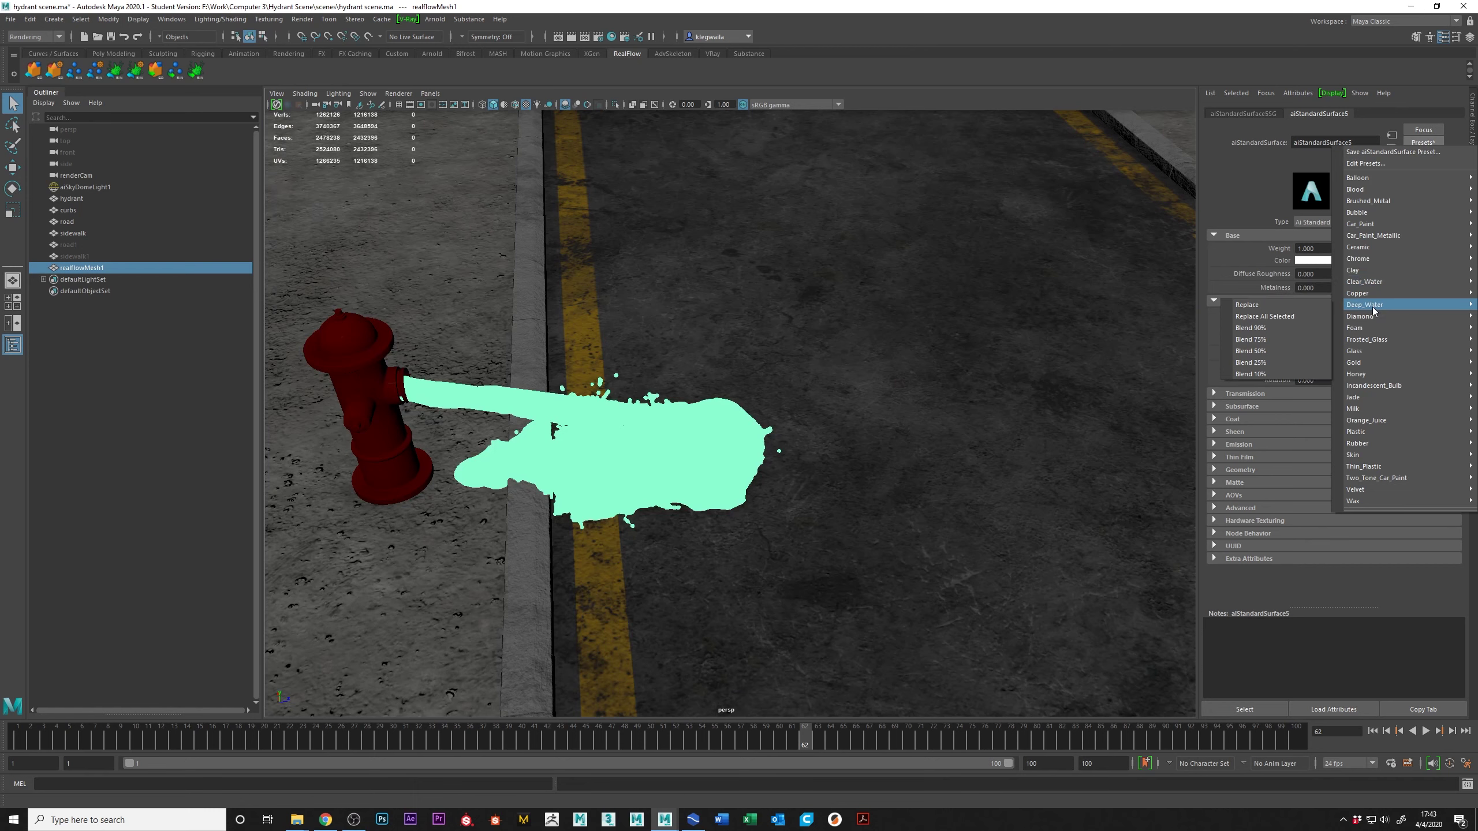
click(1247, 304)
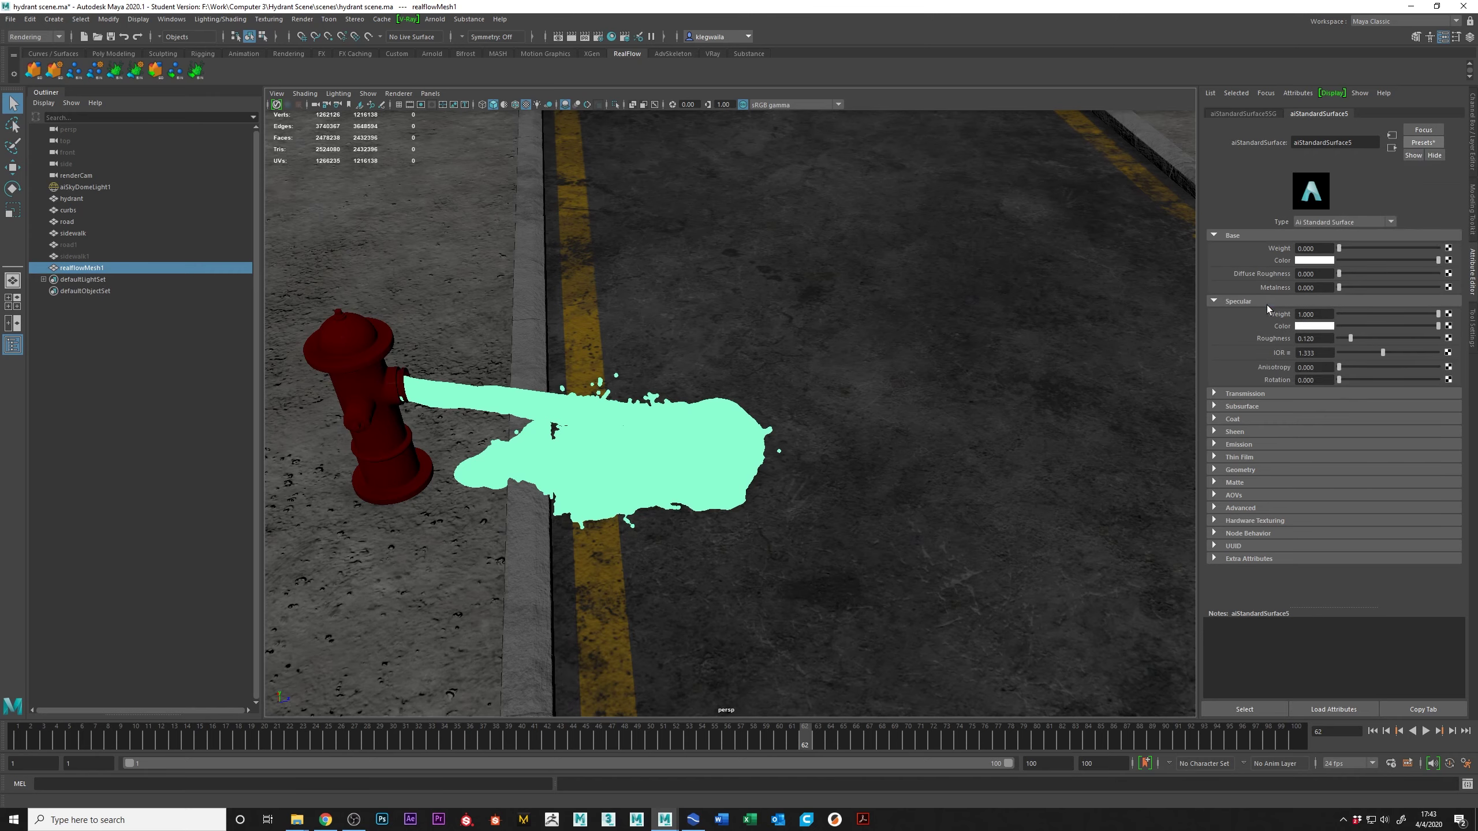
Step: Deselect the water mesh to examine its new shading from different viewpoints, and select it again
click(725, 263)
alt+drag(709, 358, 710, 302)
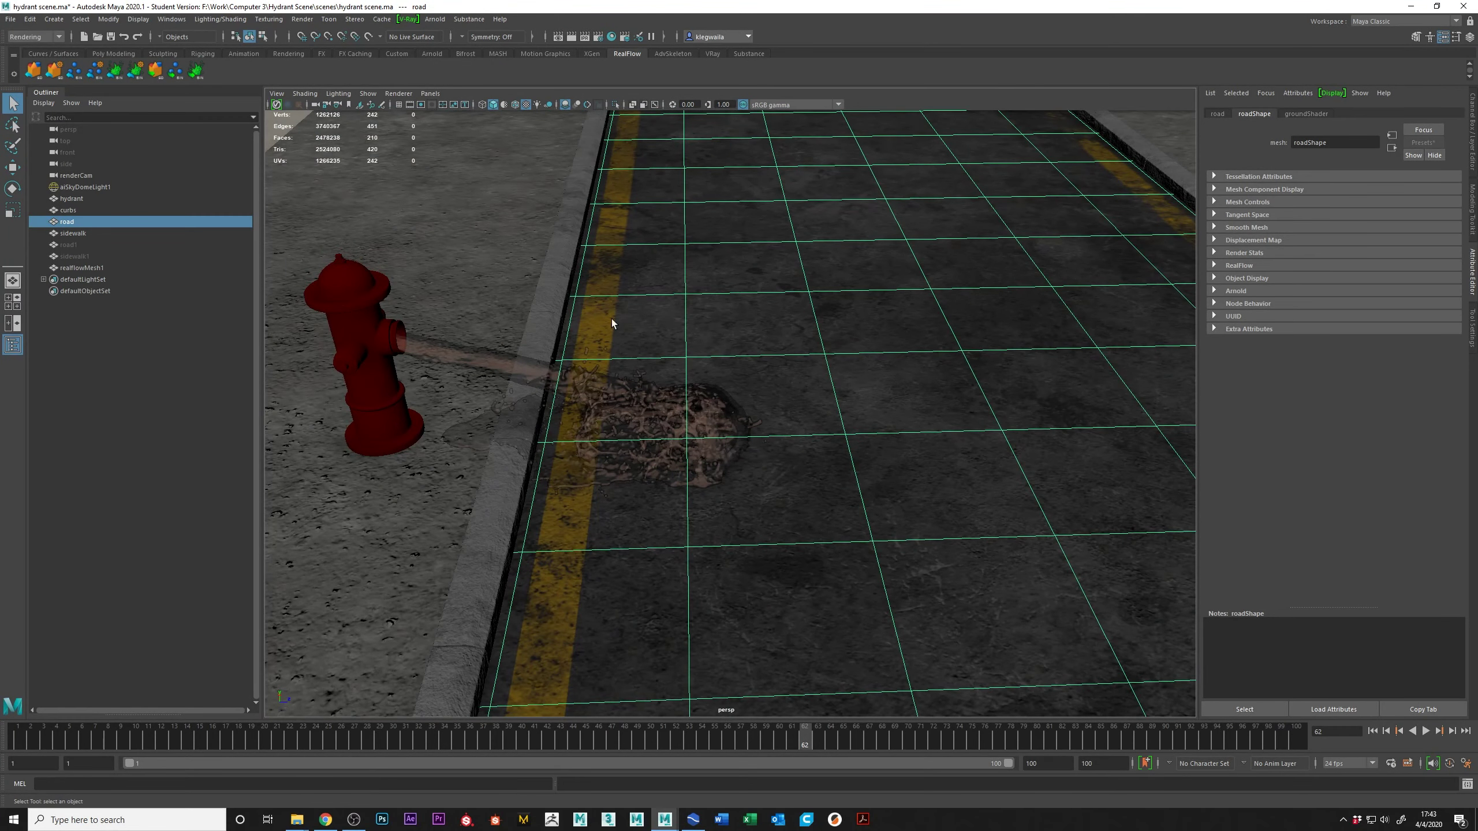
click(730, 418)
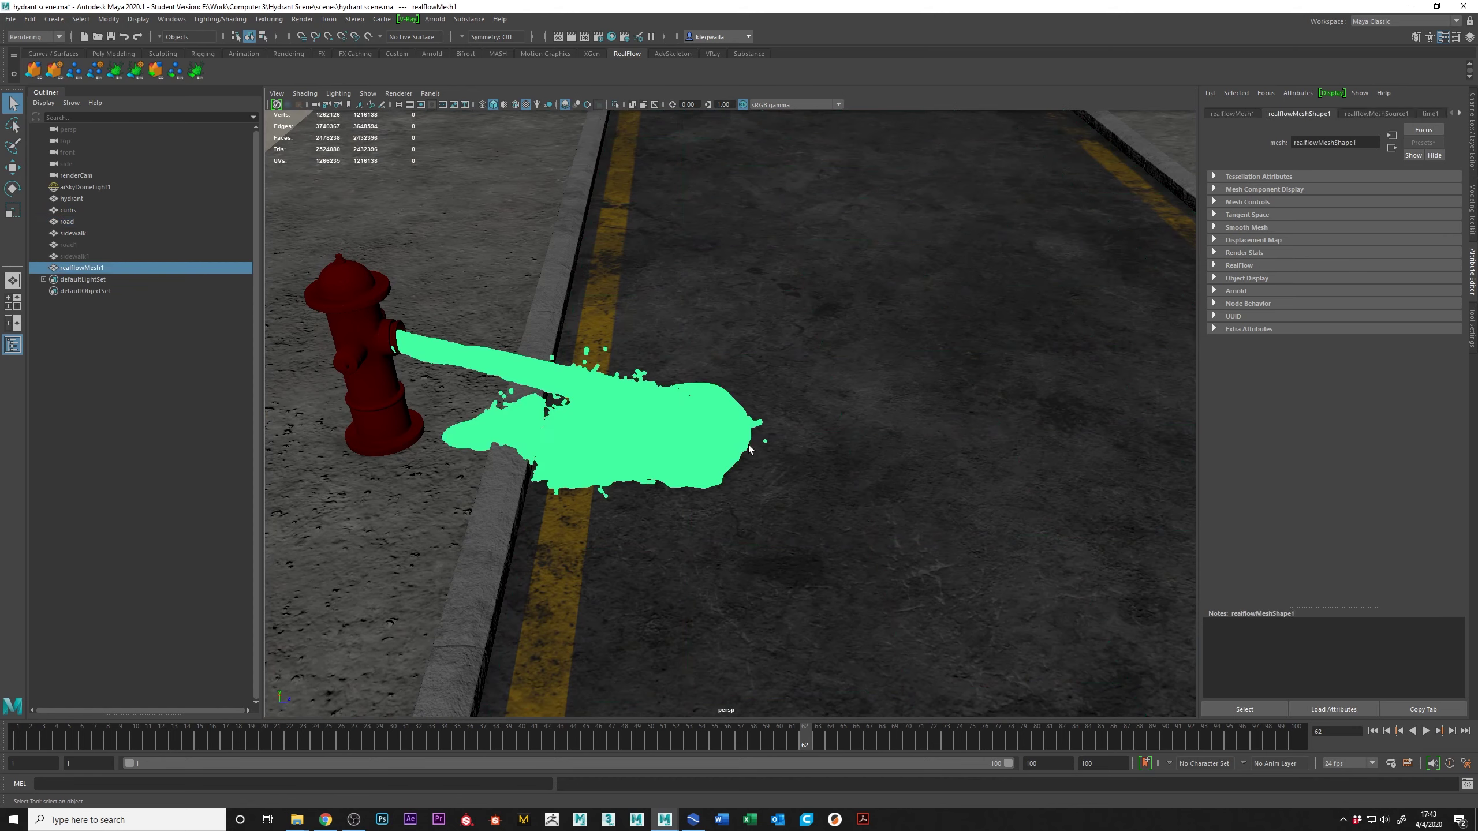
alt+drag(396, 360, 706, 273)
click(340, 176)
alt+drag(808, 402, 752, 386)
alt+right_drag(752, 386, 858, 530)
alt+drag(858, 529, 924, 355)
click(775, 444)
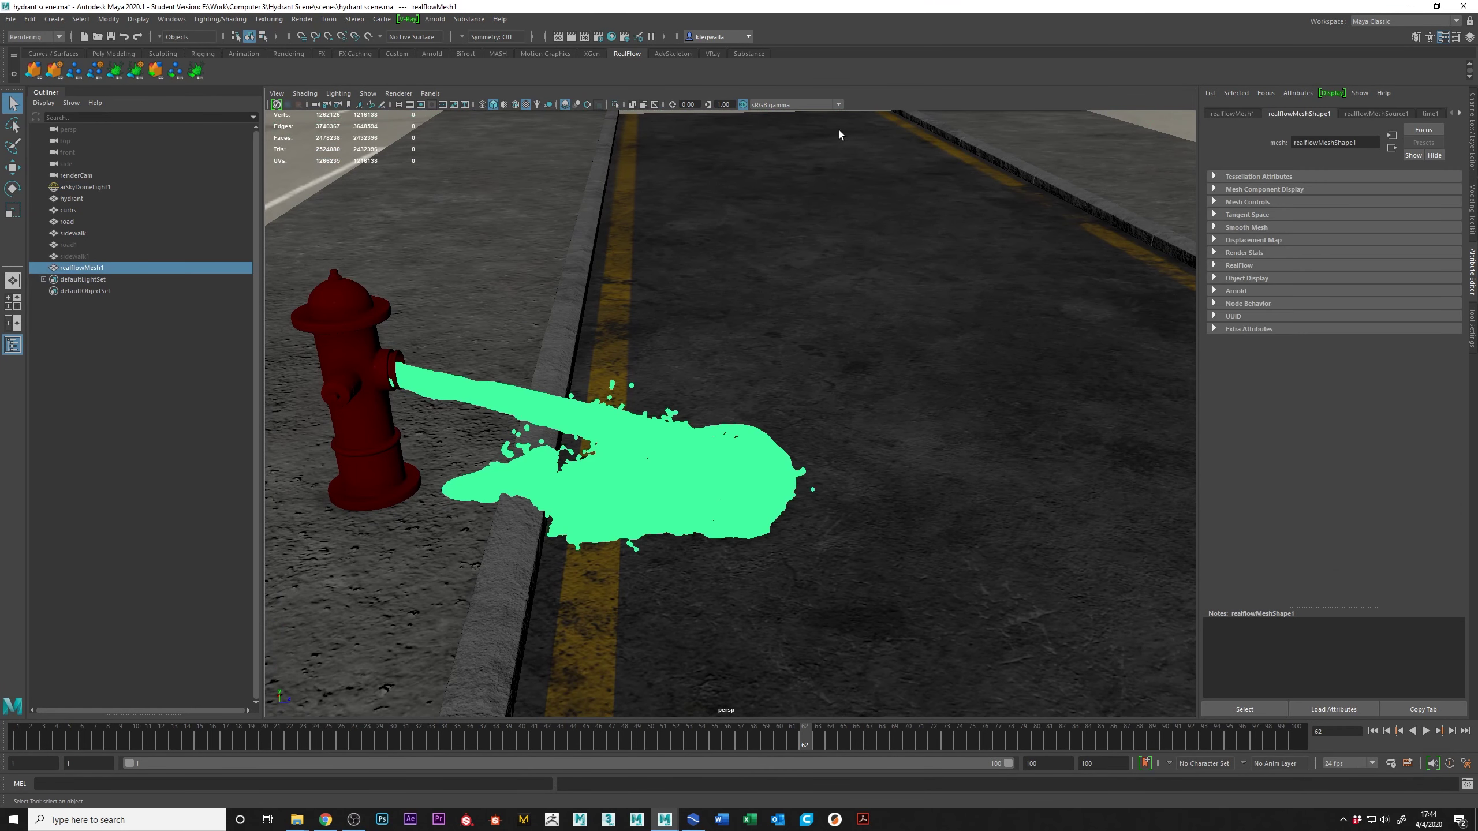
Step: Open the water mesh's aiStandardSurface material and examine its specular IOR and transmission settings
click(1460, 114)
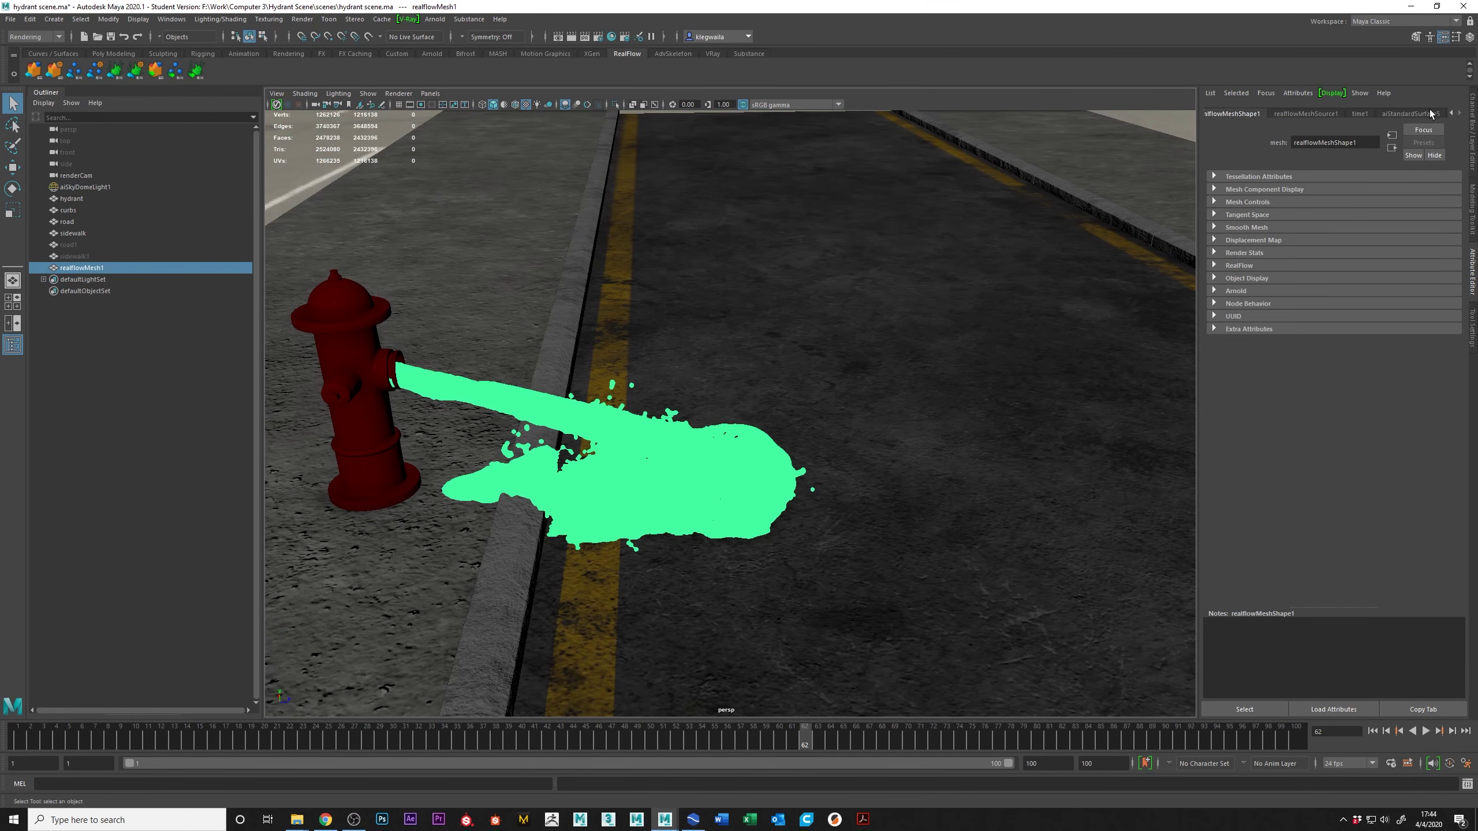
click(1411, 114)
click(1324, 353)
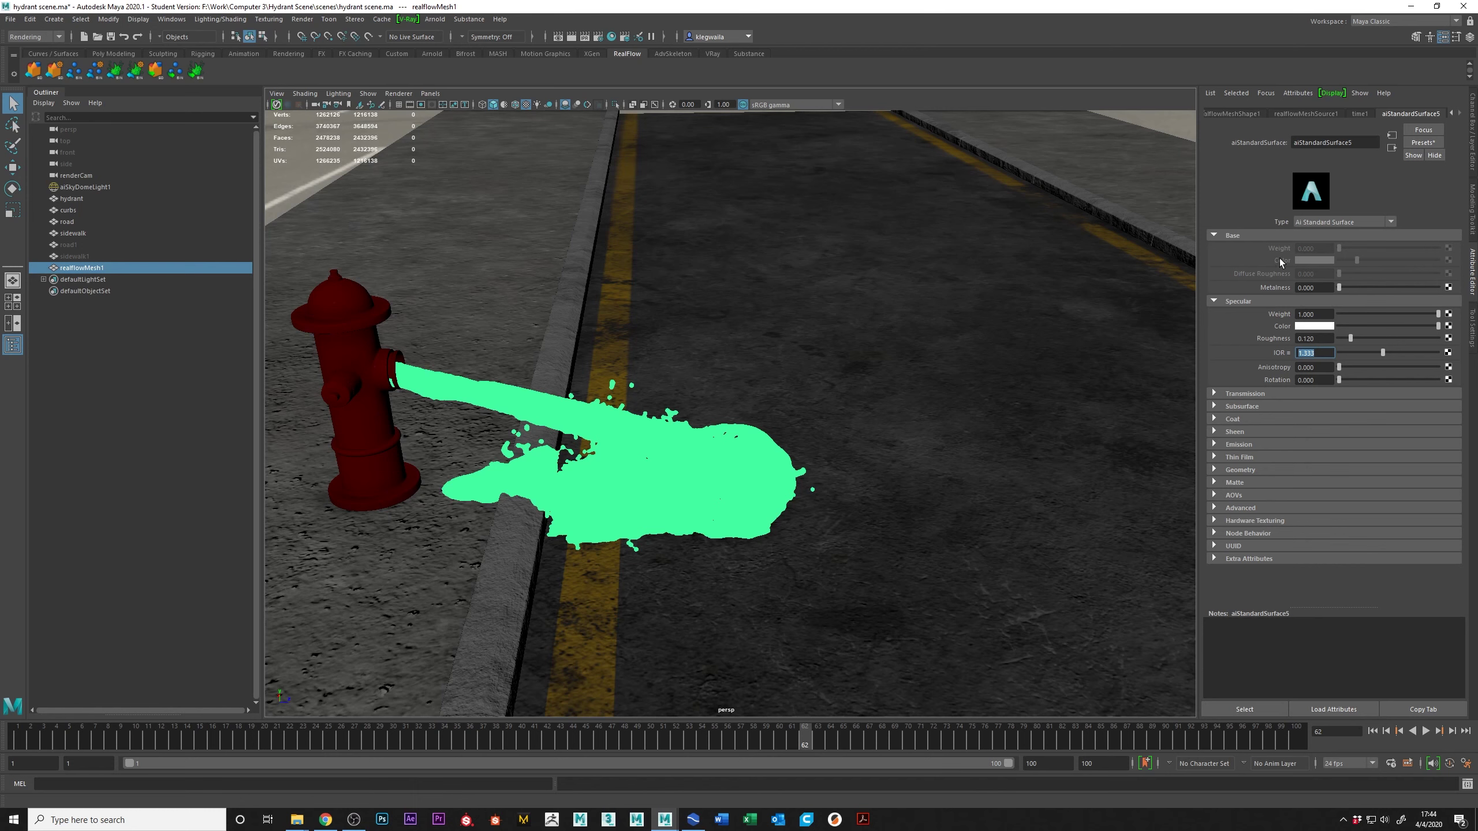
click(1245, 394)
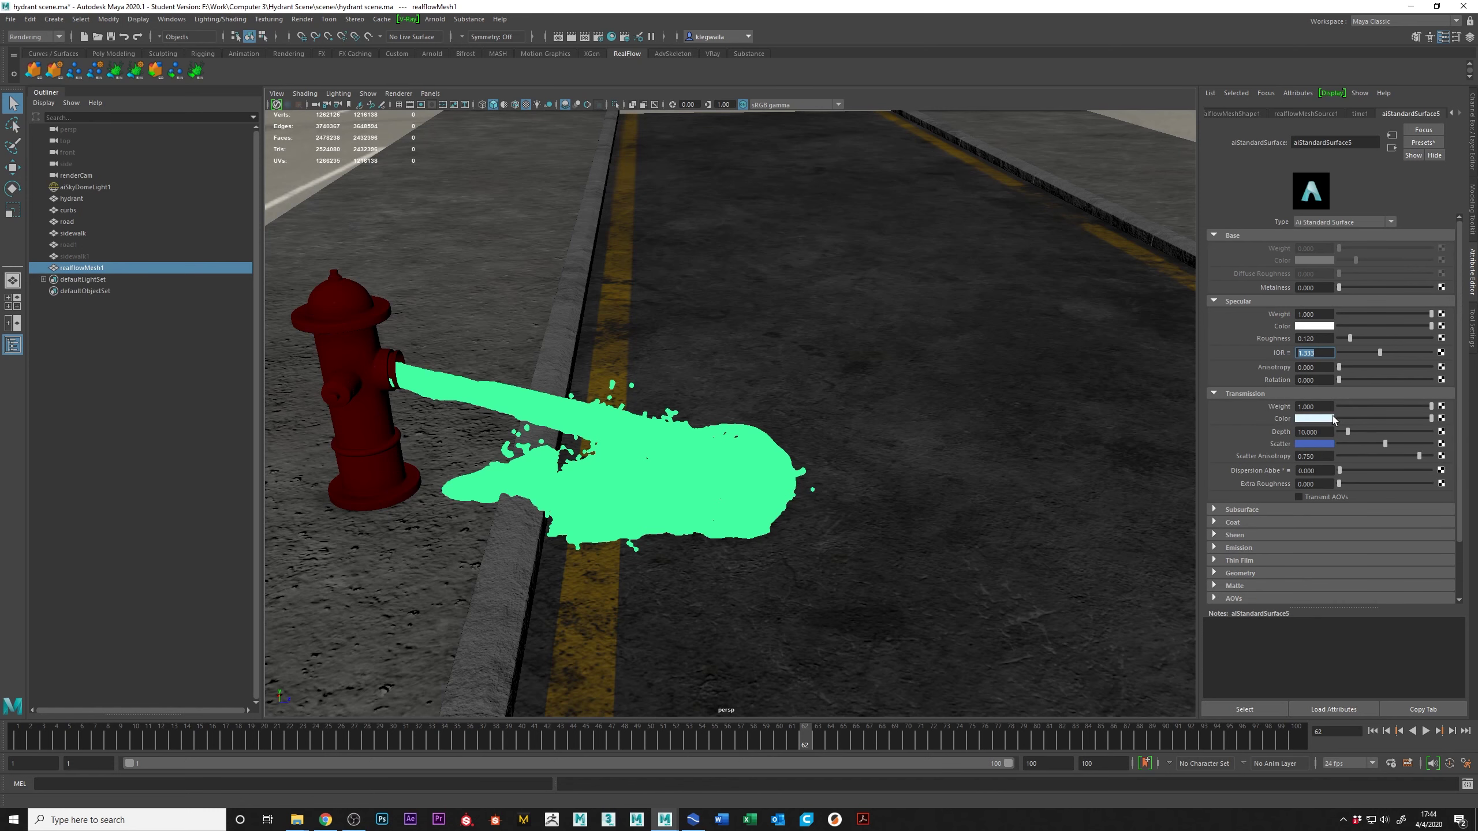
mouse_move(1437, 407)
mouse_down()
mouse_move(1391, 407)
mouse_move(1453, 409)
mouse_up()
Step: Frame the hydrant and water from a lower angle and render the perspective view at frame 62 in Arnold RenderView
mouse_move(600, 384)
alt+mouse_down()
mouse_move(617, 361)
mouse_move(594, 356)
mouse_move(605, 363)
alt+mouse_up()
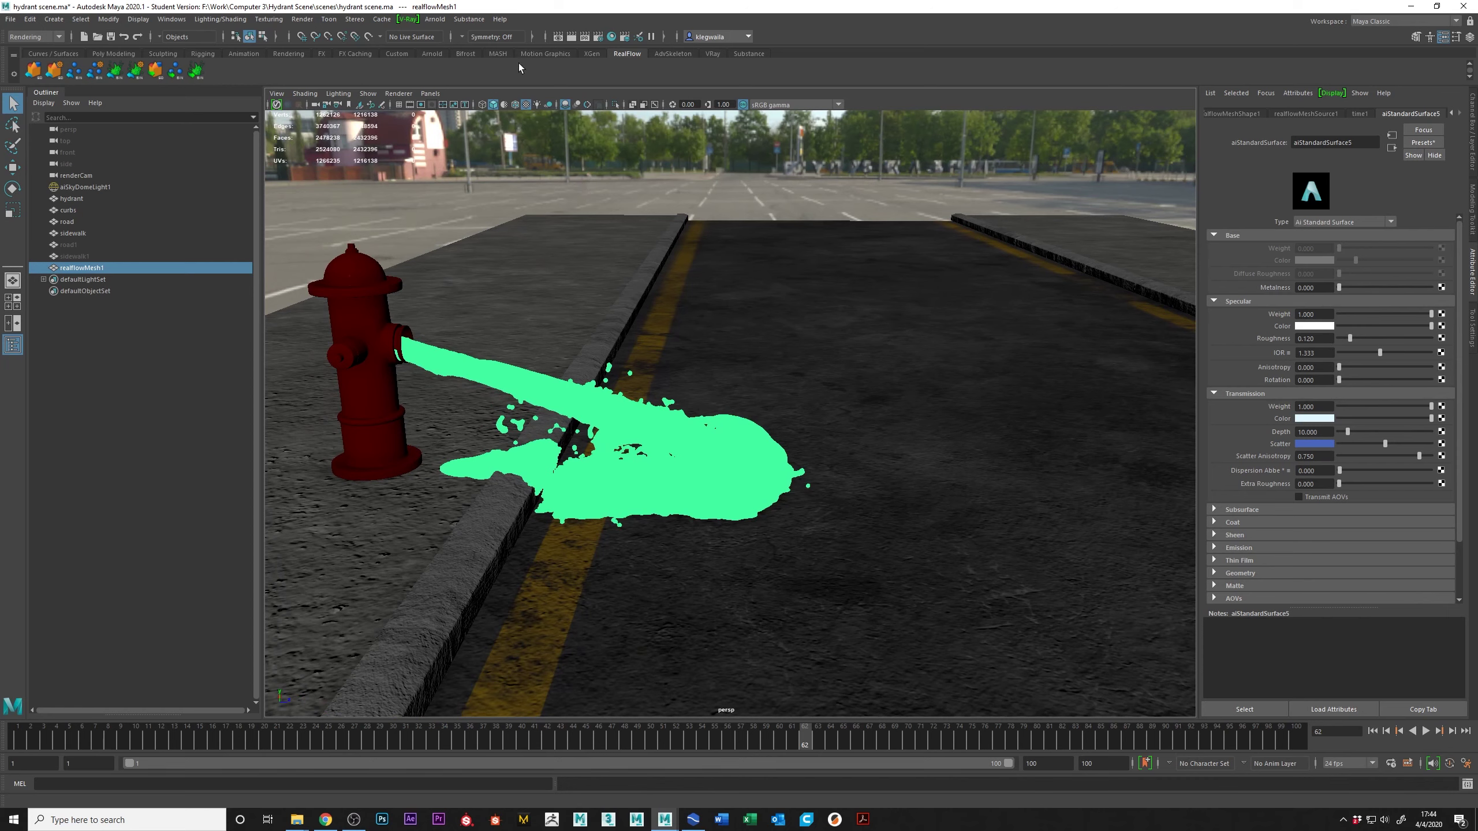
click(436, 19)
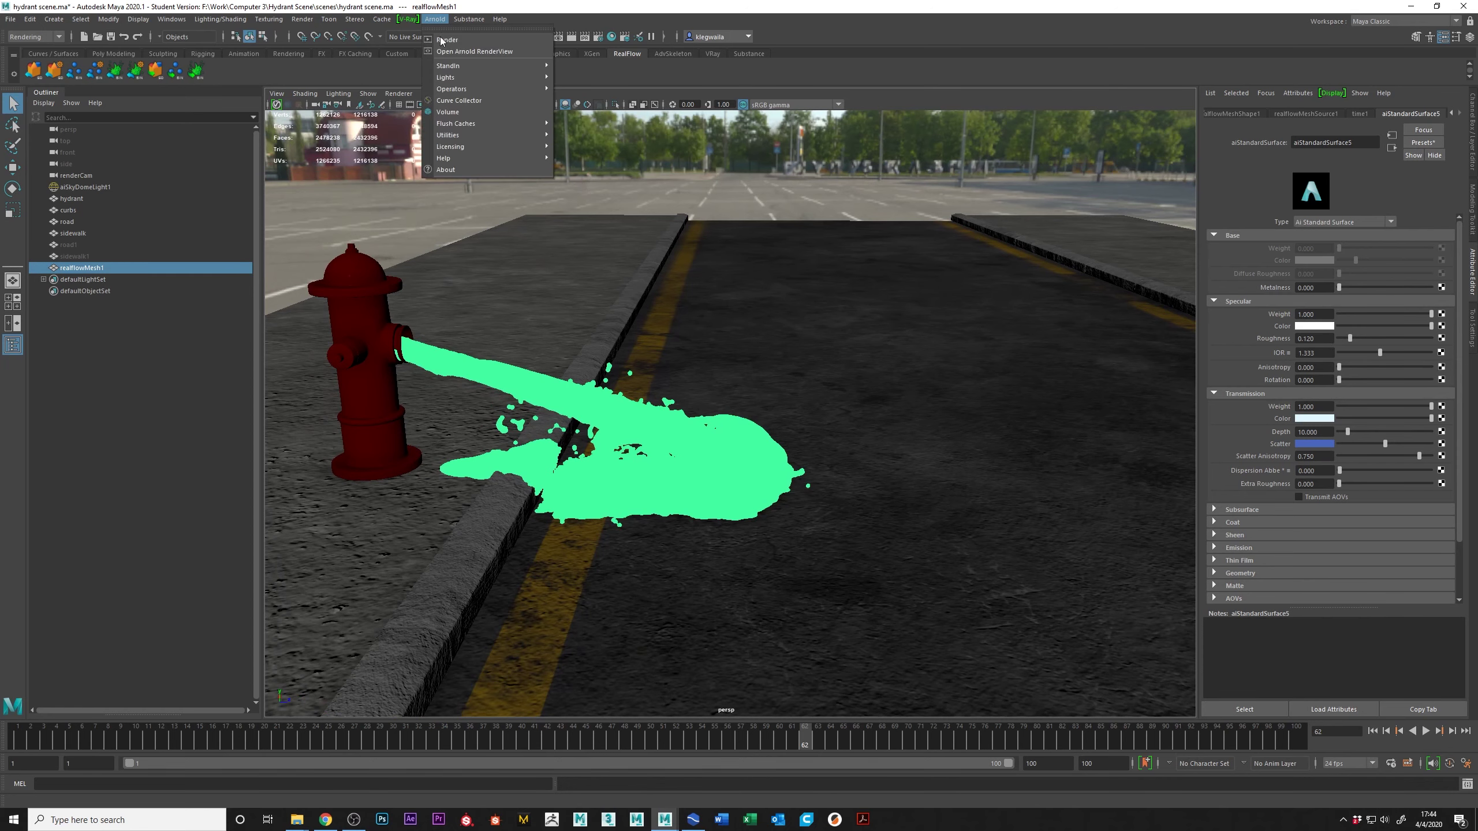
click(465, 46)
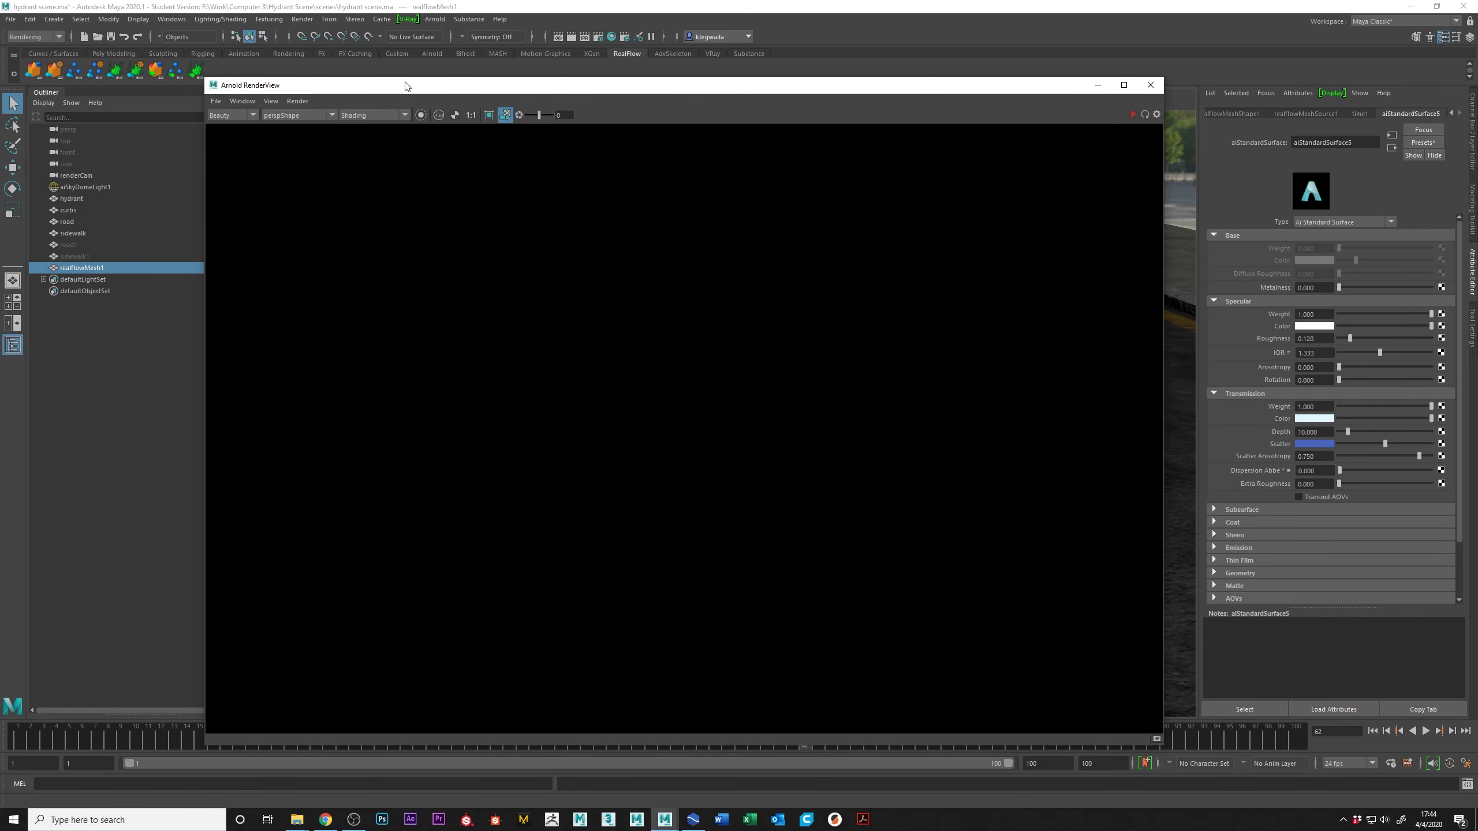
click(1144, 114)
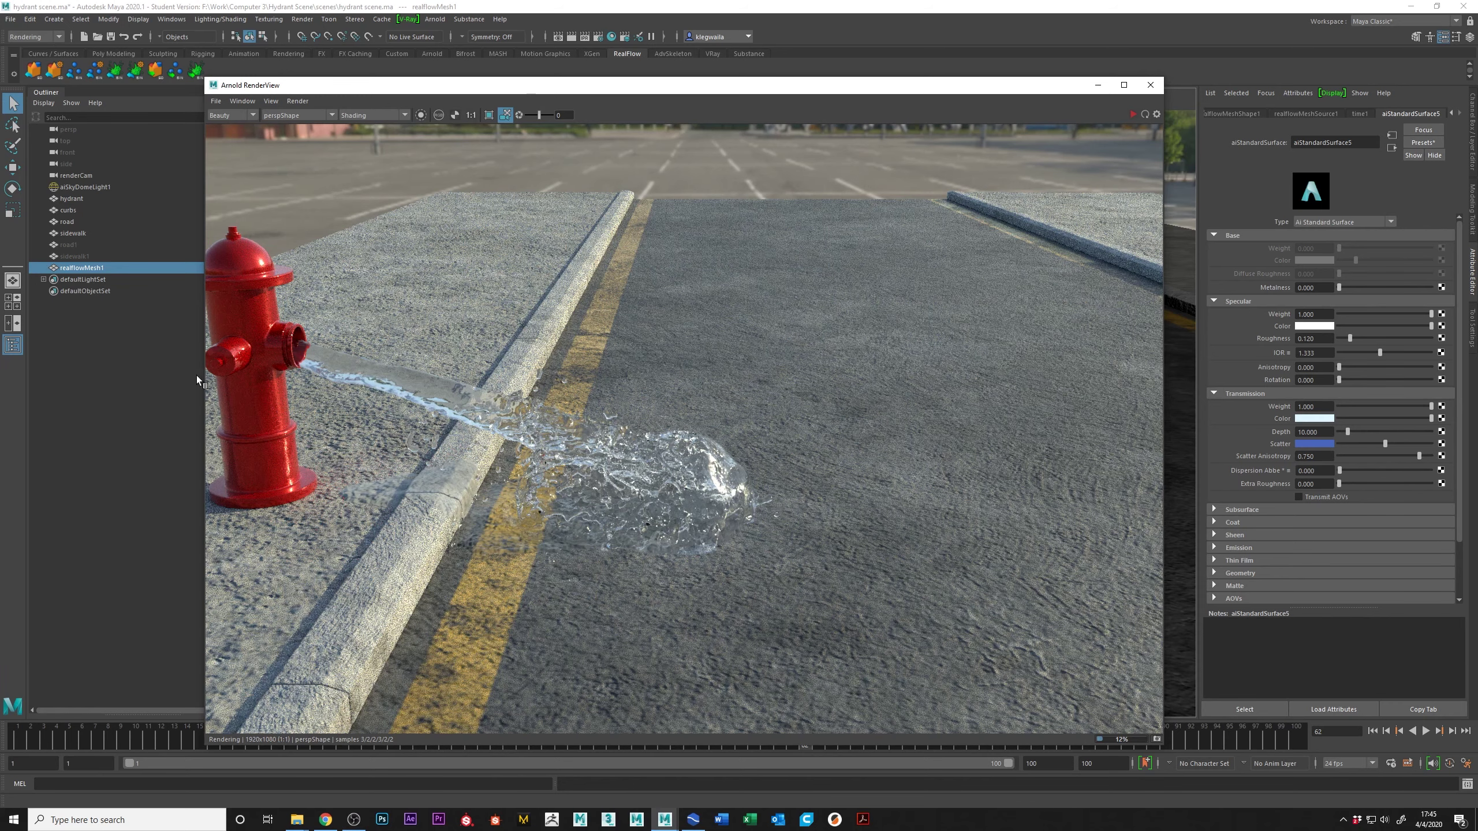
Step: Widen and close the Arnold RenderView, and hide the water mesh in the scene
drag(205, 377, 159, 377)
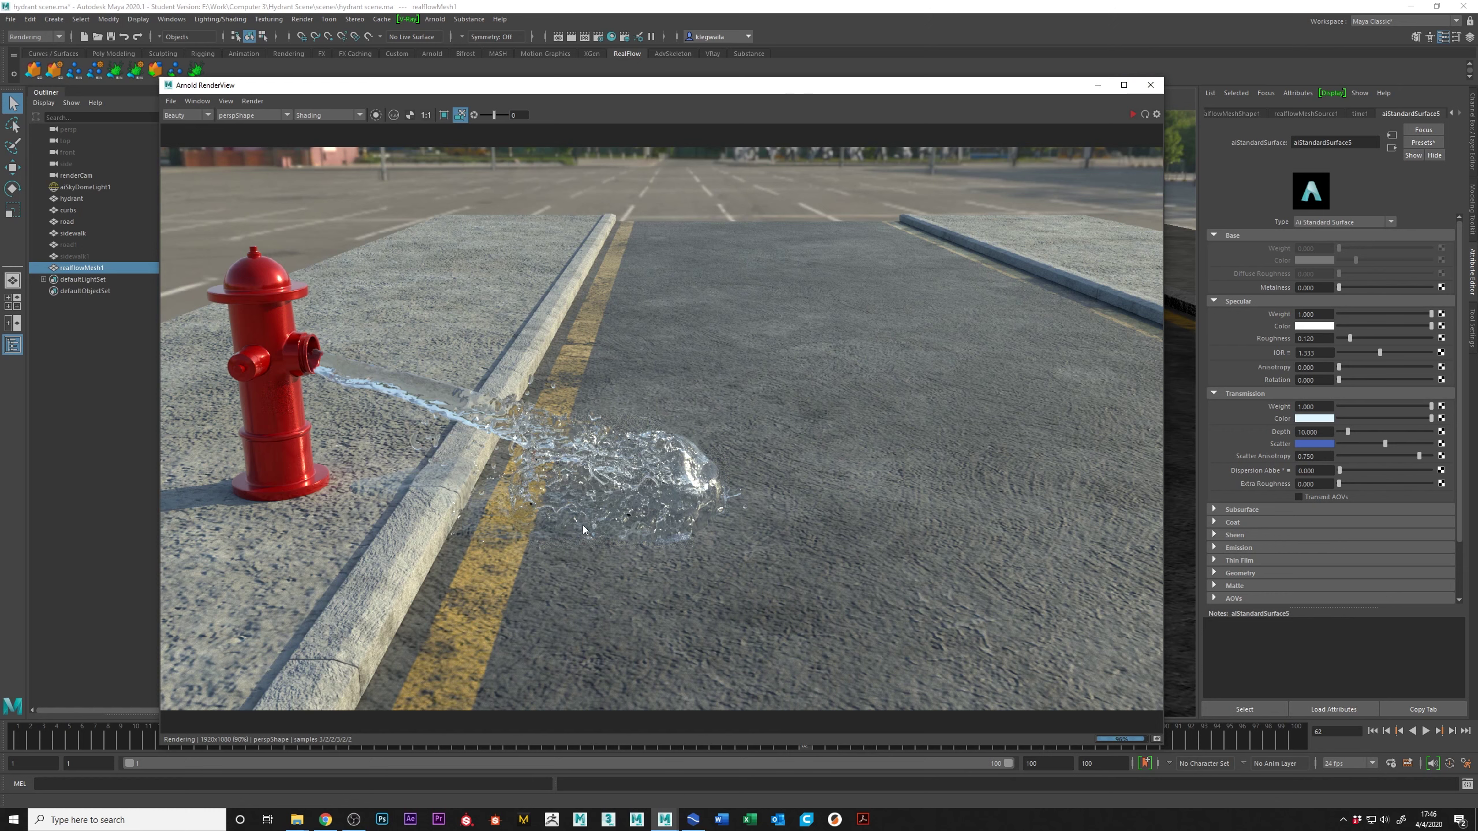
click(1151, 86)
alt+drag(681, 307, 781, 355)
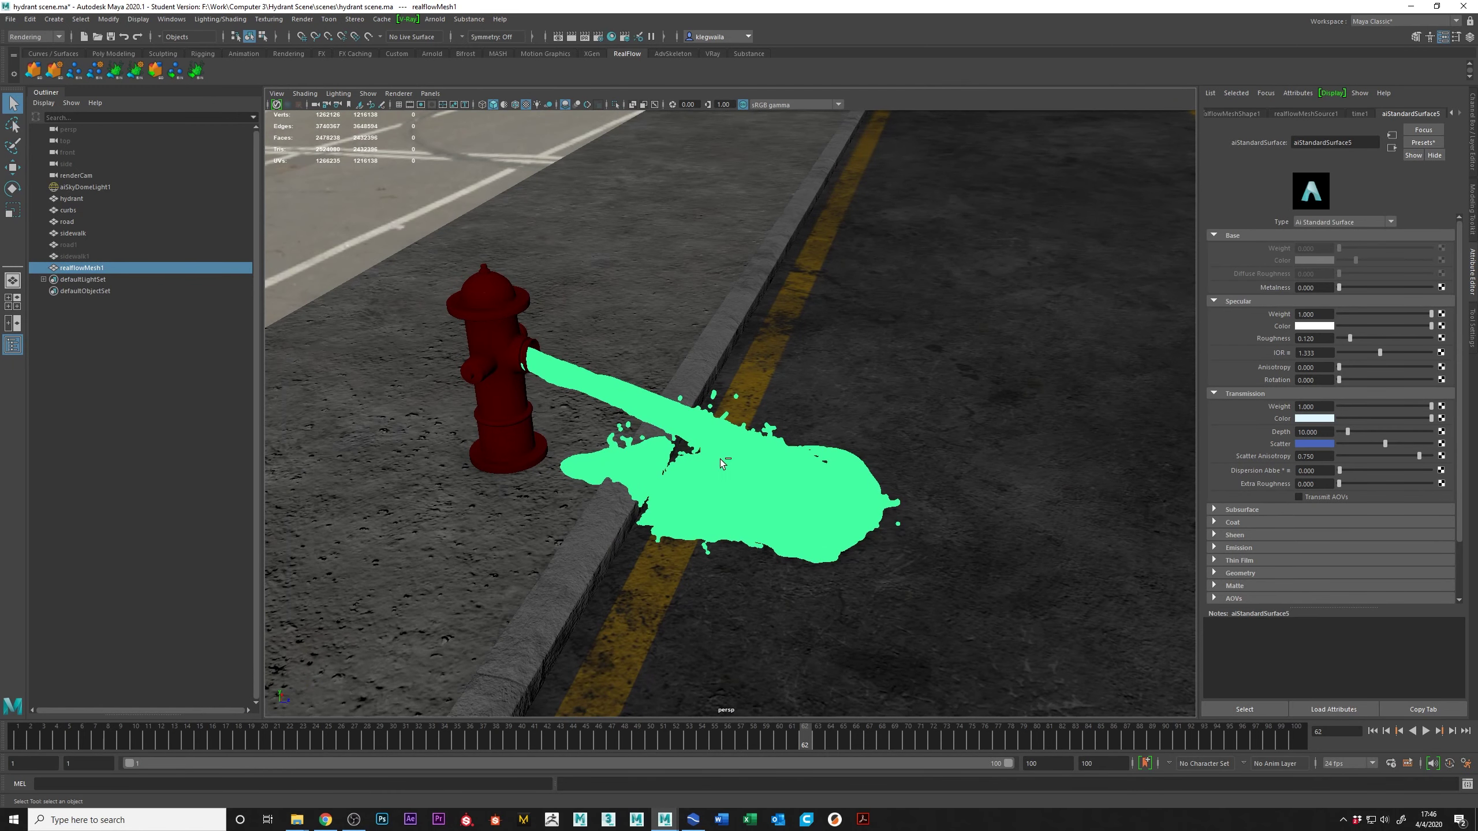
key(ctrl+h)
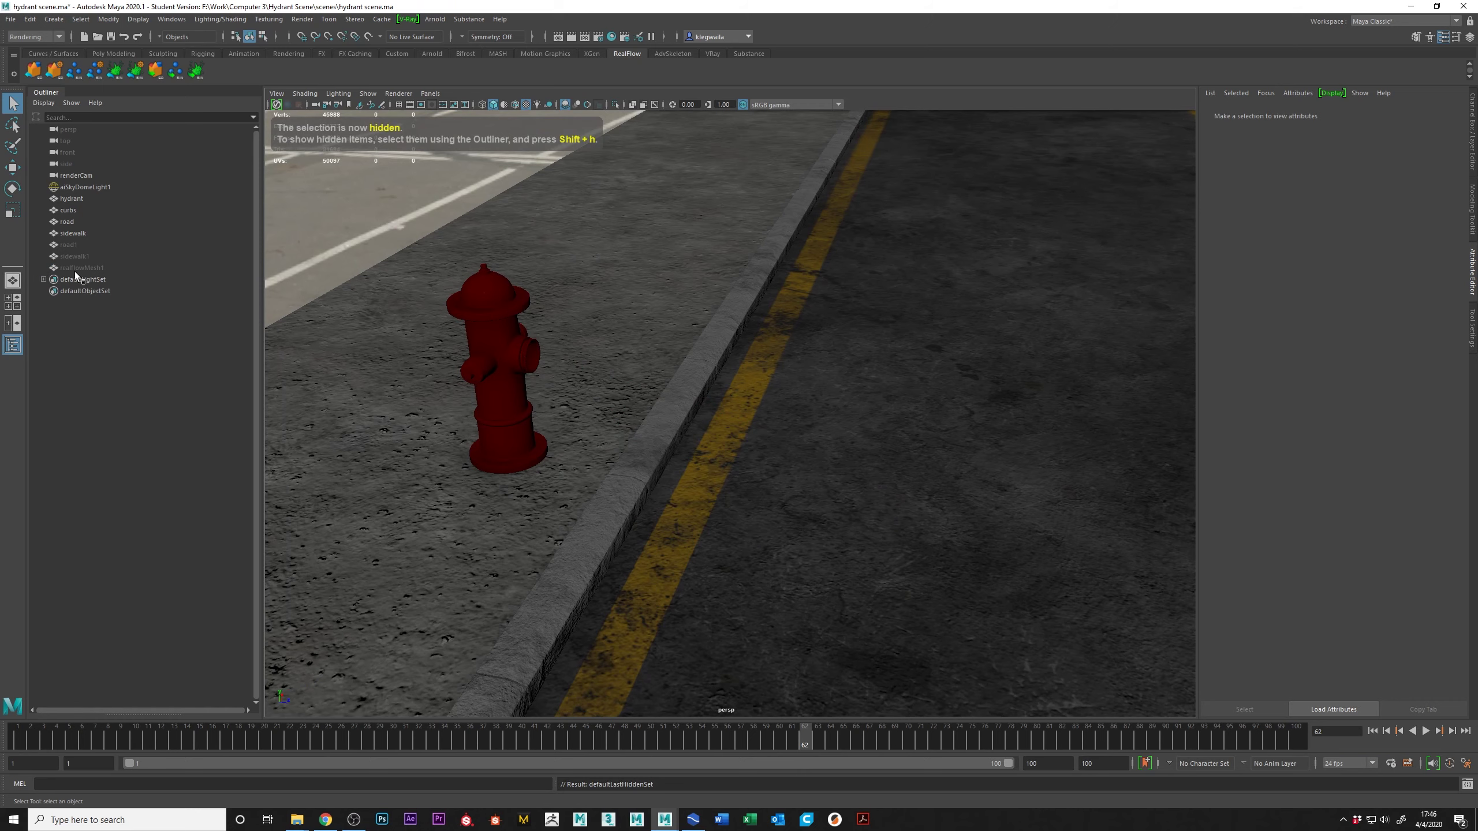
alt+drag(890, 579, 731, 472)
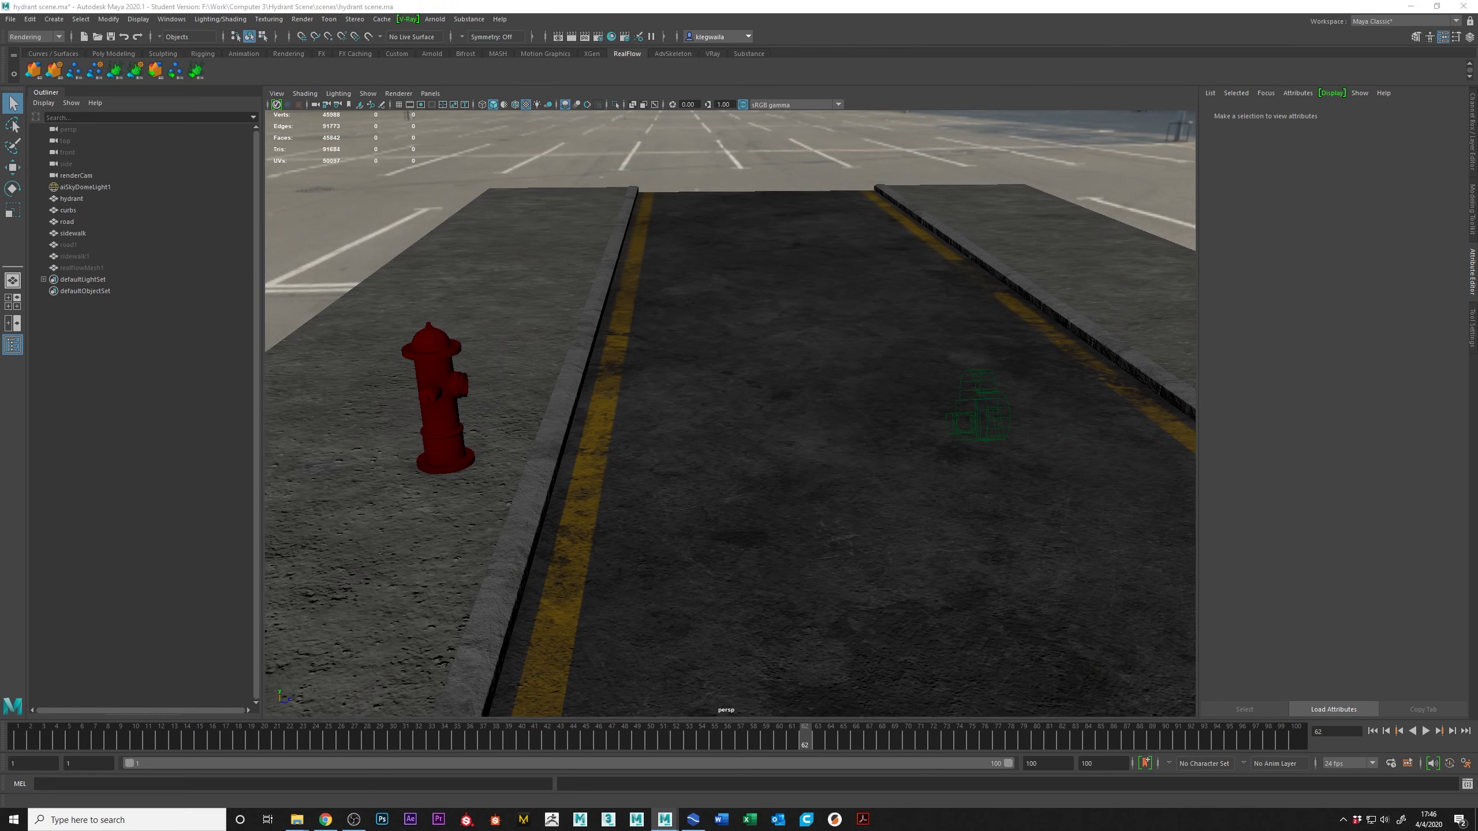
Step: Open the Hypershade maximized and move the whole curbShader network farther below the ground shader network
click(612, 37)
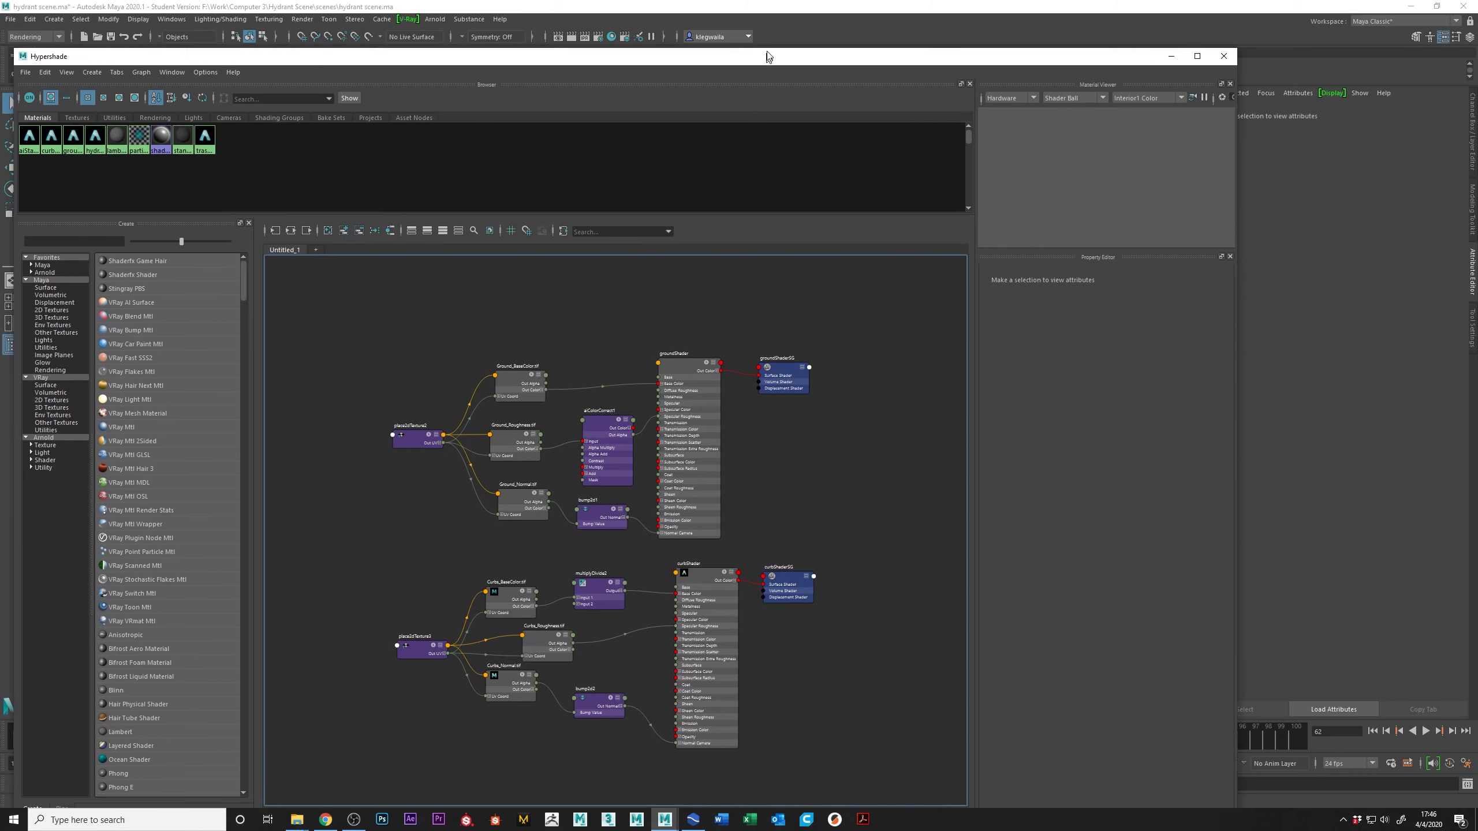
double_click(767, 56)
scroll(866, 362, up, 3)
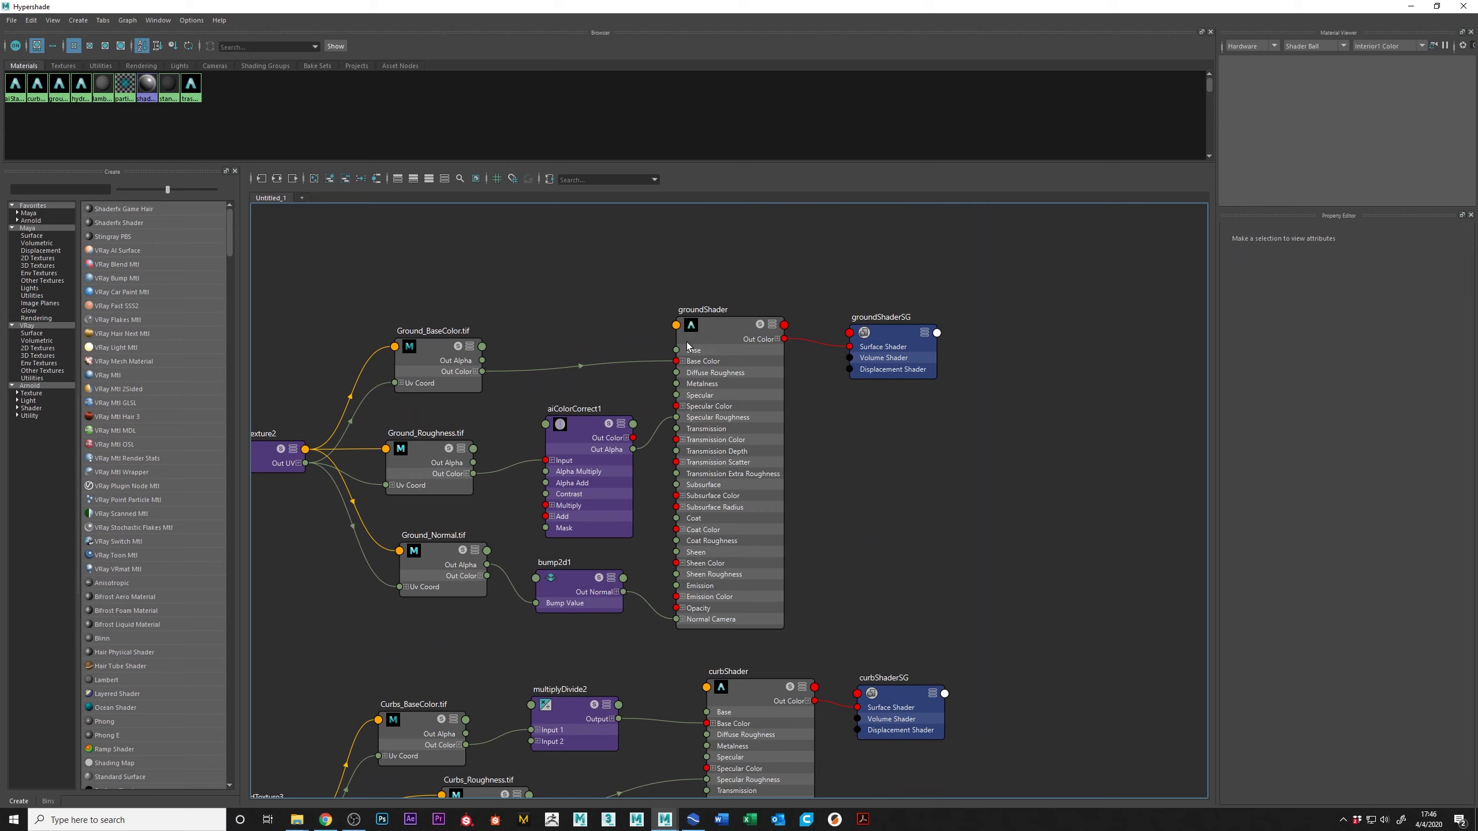
scroll(687, 346, down, 3)
scroll(619, 402, up, 3)
scroll(805, 418, down, 5)
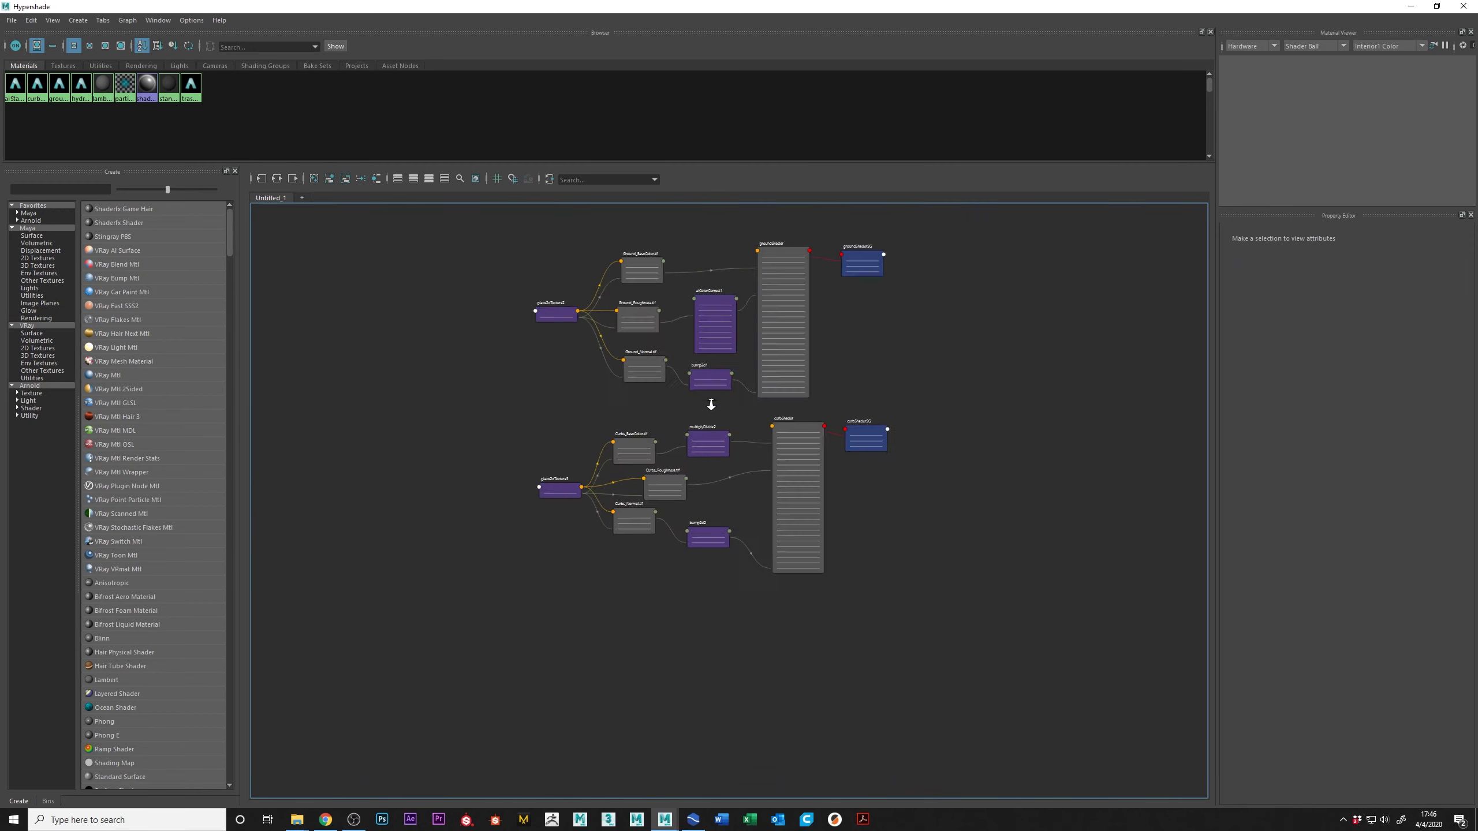
drag(475, 360, 619, 387)
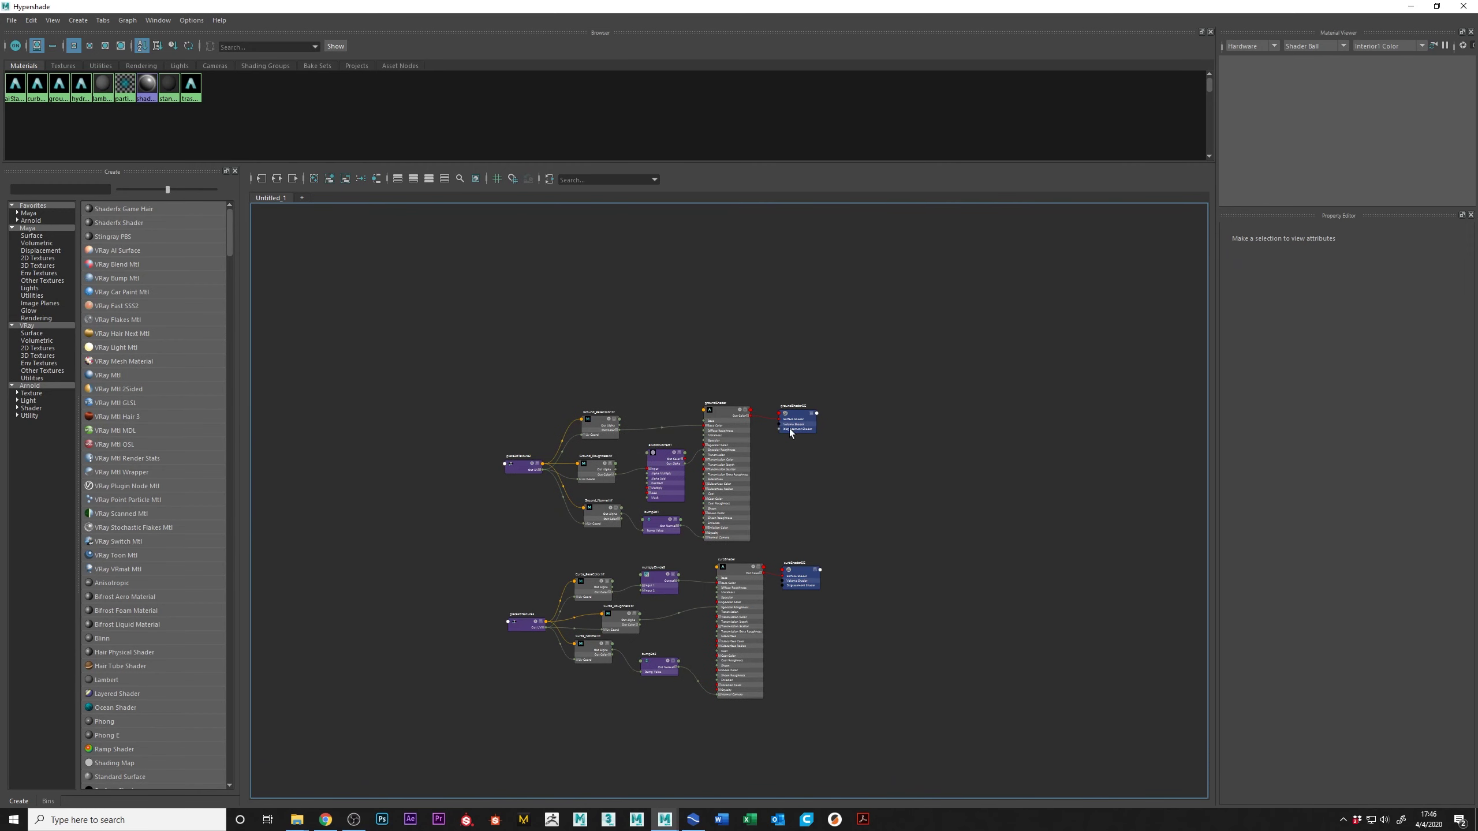
drag(462, 561, 867, 796)
drag(739, 601, 751, 731)
scroll(769, 582, up, 3)
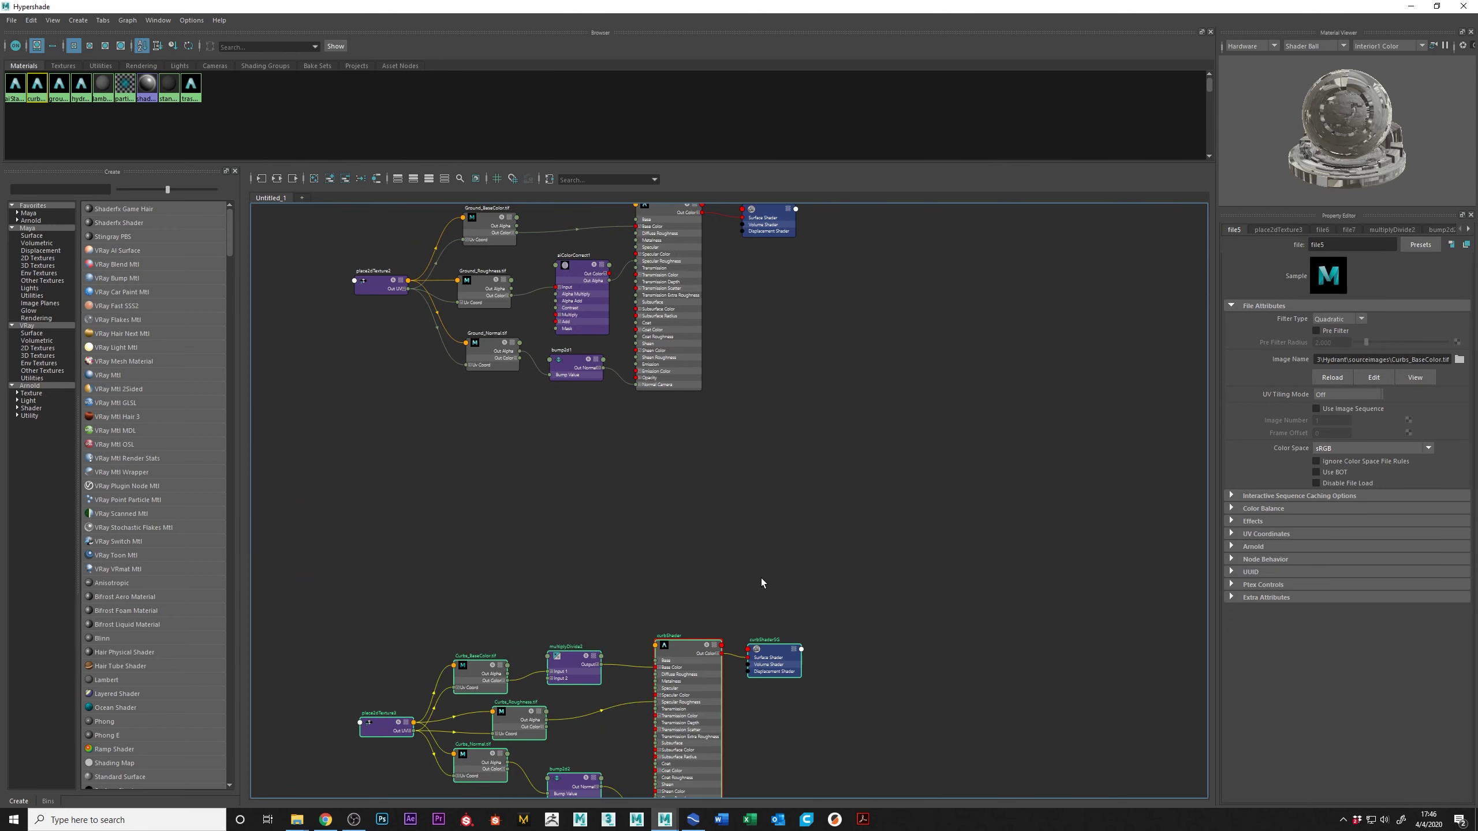
alt+middle_drag(751, 372, 793, 527)
Step: Select the complete groundShader network and move it higher in the graph to free space beneath it
drag(890, 618, 366, 269)
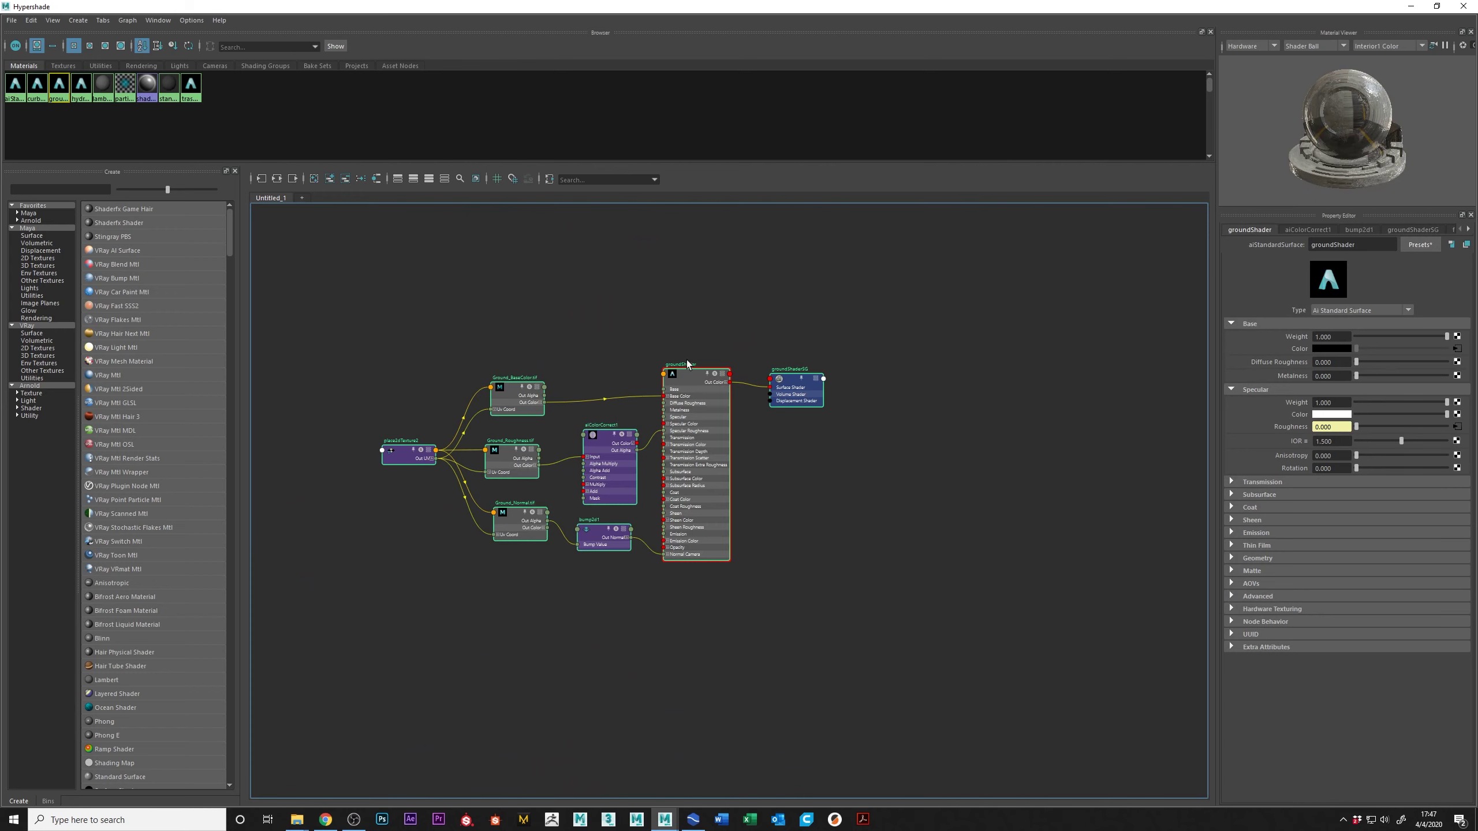
alt+middle_drag(694, 405, 689, 344)
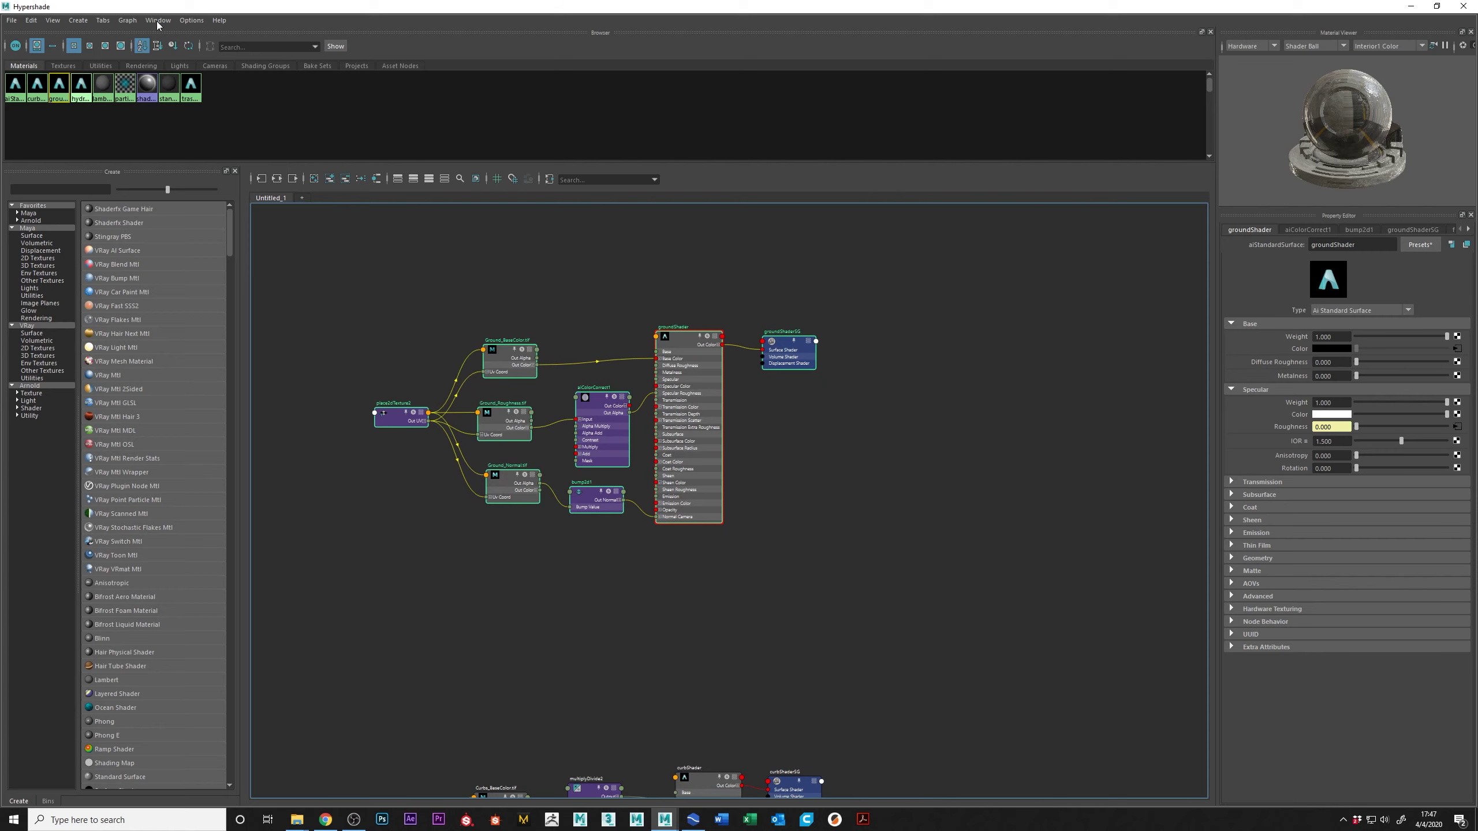
drag(690, 344, 706, 277)
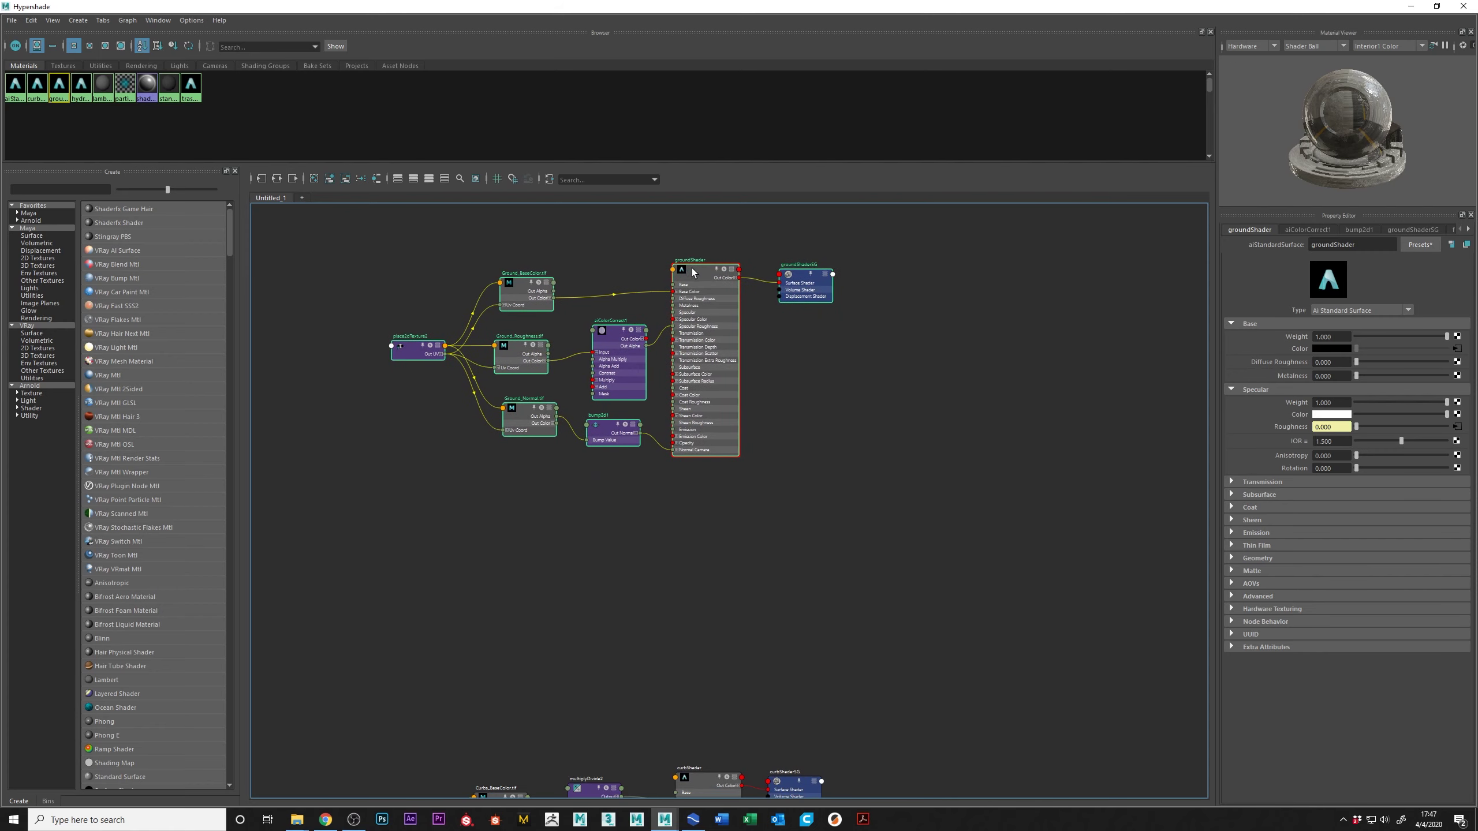
Step: Duplicate the shading network of groundShaderSG and place the copied nodes directly beneath the original network
click(814, 302)
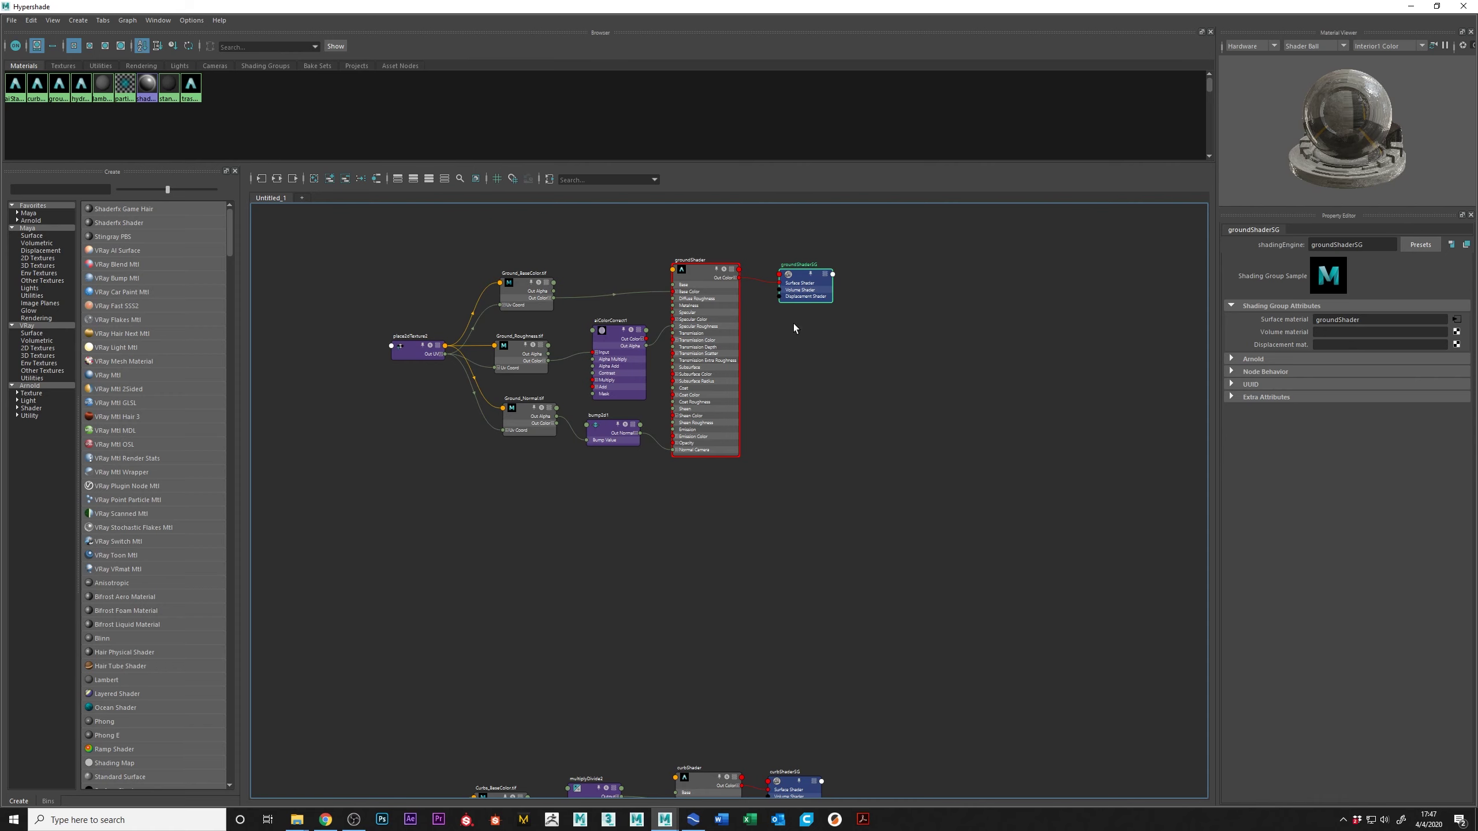
drag(806, 293, 808, 297)
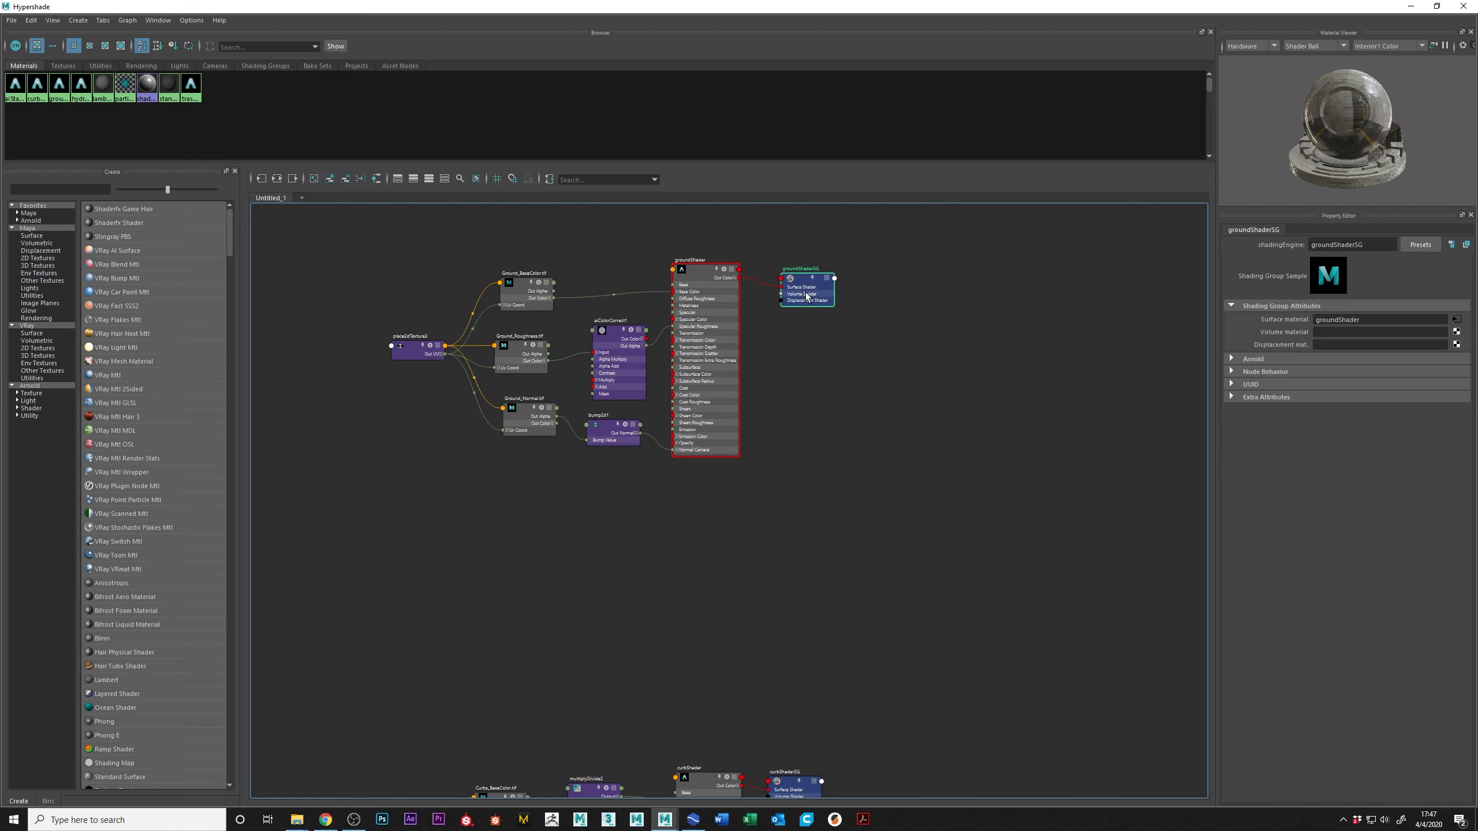
click(31, 19)
mouse_move(144, 145)
click(231, 143)
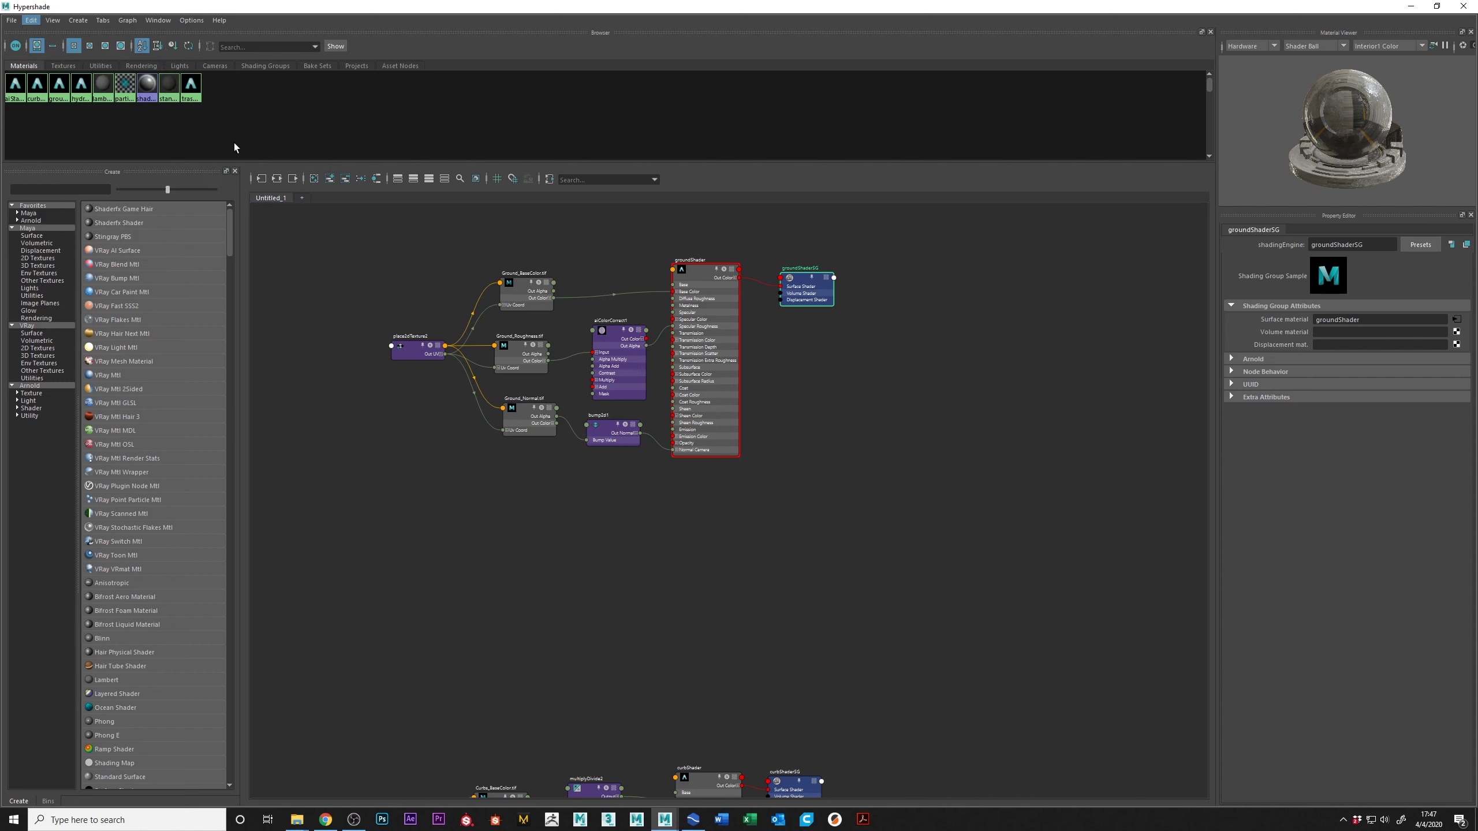
drag(428, 483, 985, 711)
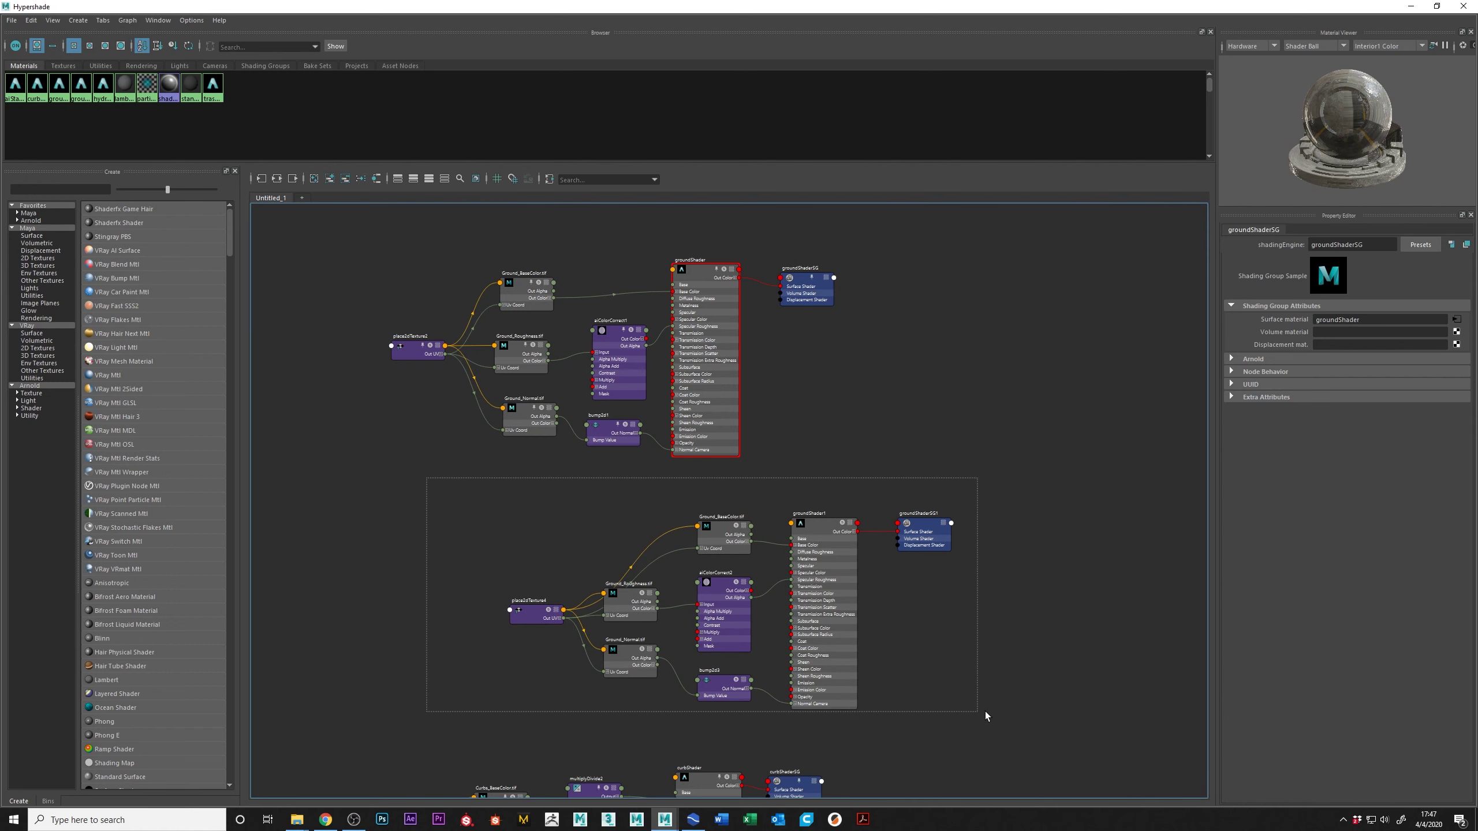
drag(825, 559, 704, 522)
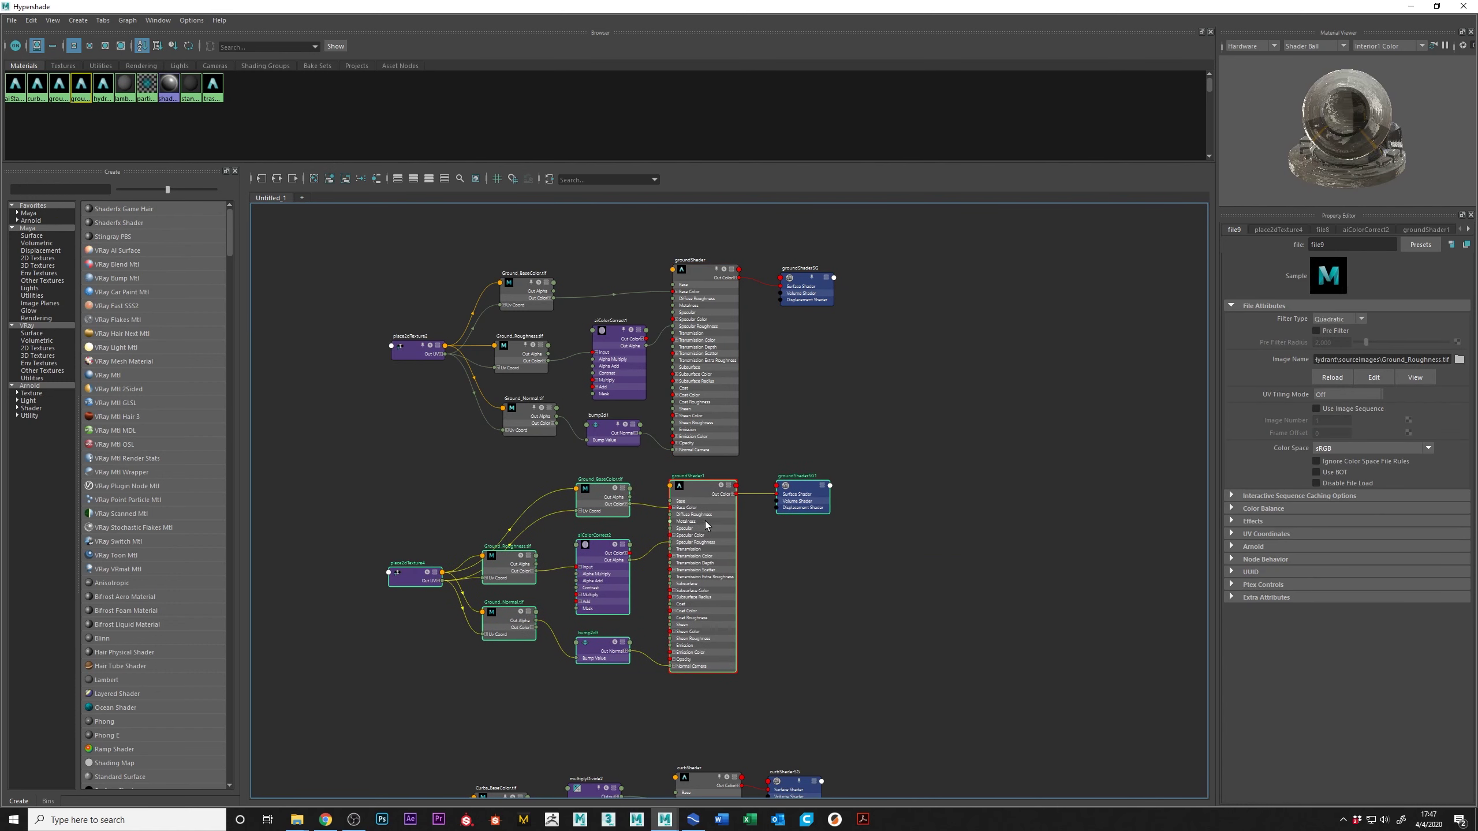
Step: Compare the original and duplicated Ground_Roughness textures and set the duplicate's color space to Raw
scroll(515, 515, up, 5)
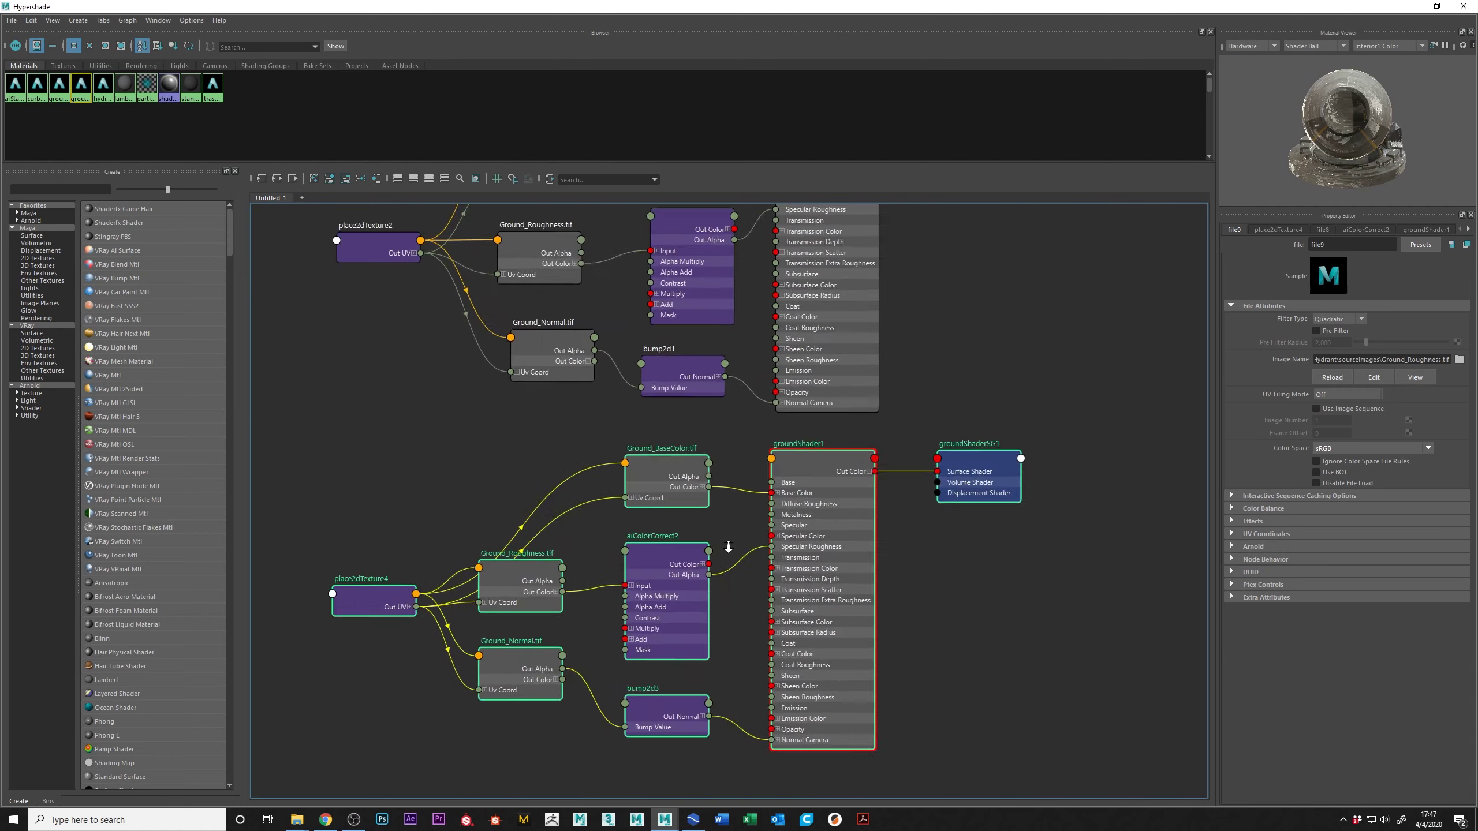
alt+middle_drag(770, 504, 732, 410)
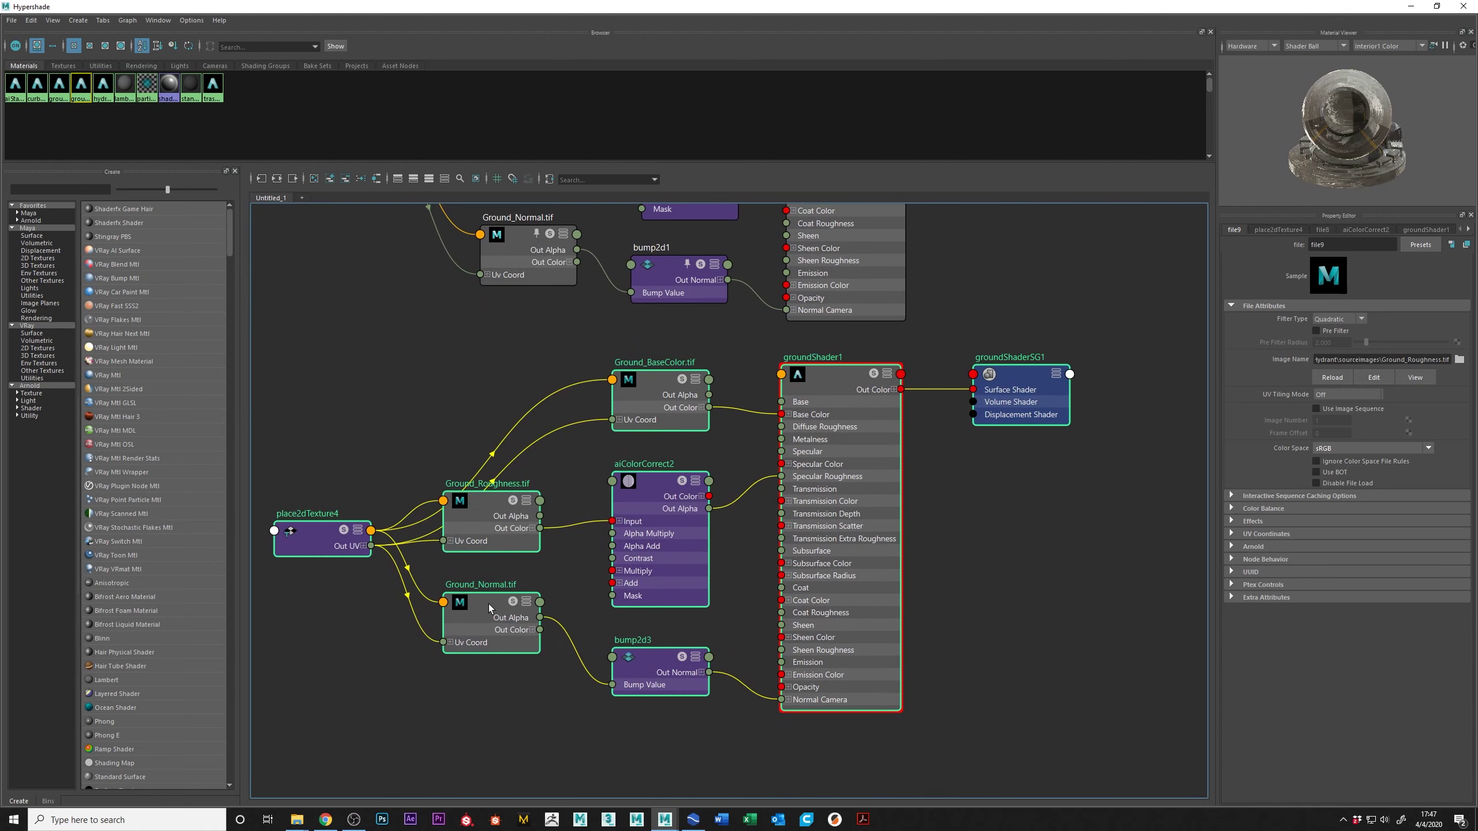
alt+middle_drag(579, 533, 582, 562)
click(512, 556)
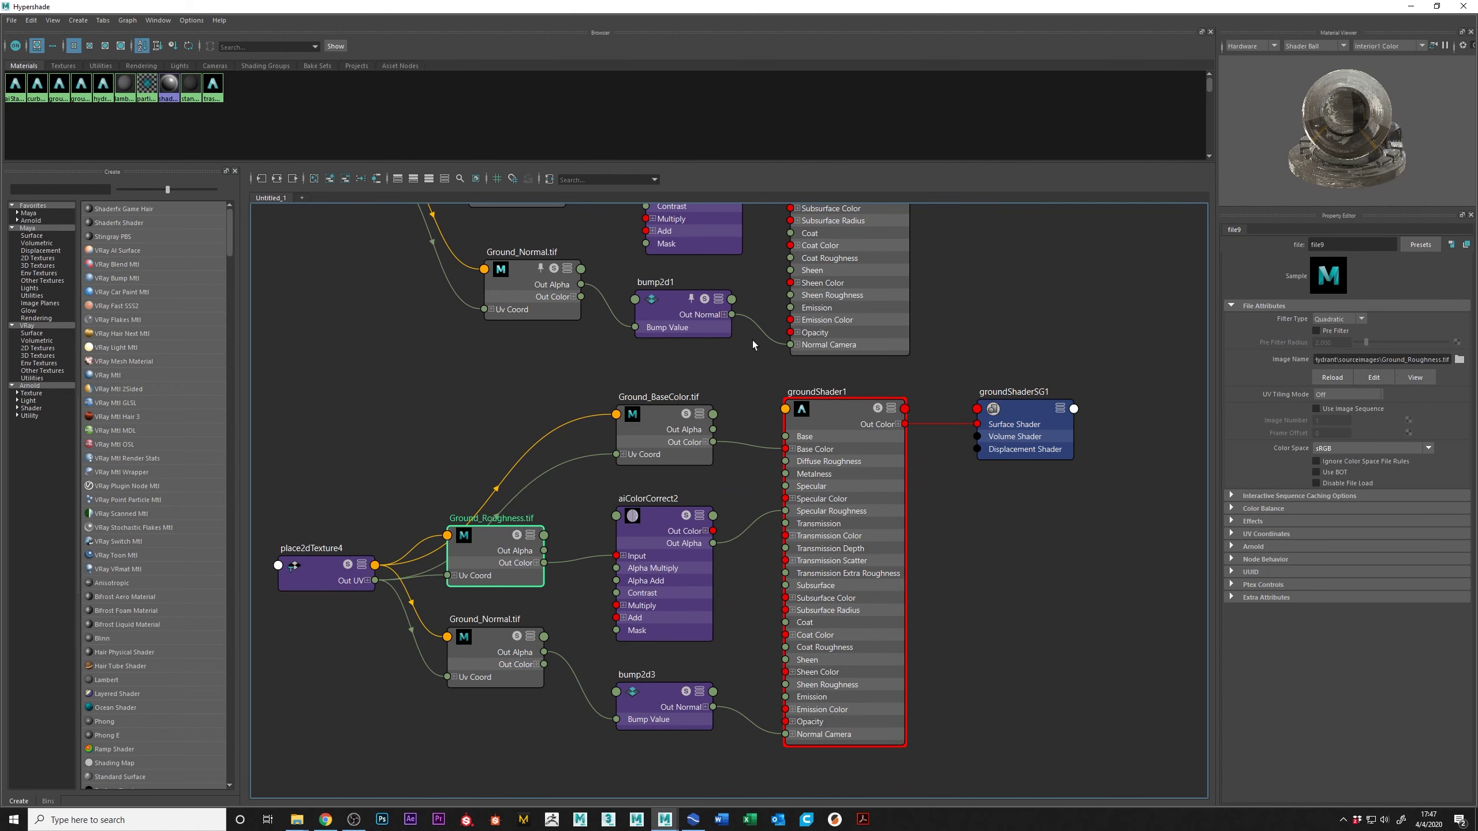
alt+middle_drag(755, 346, 750, 526)
click(523, 356)
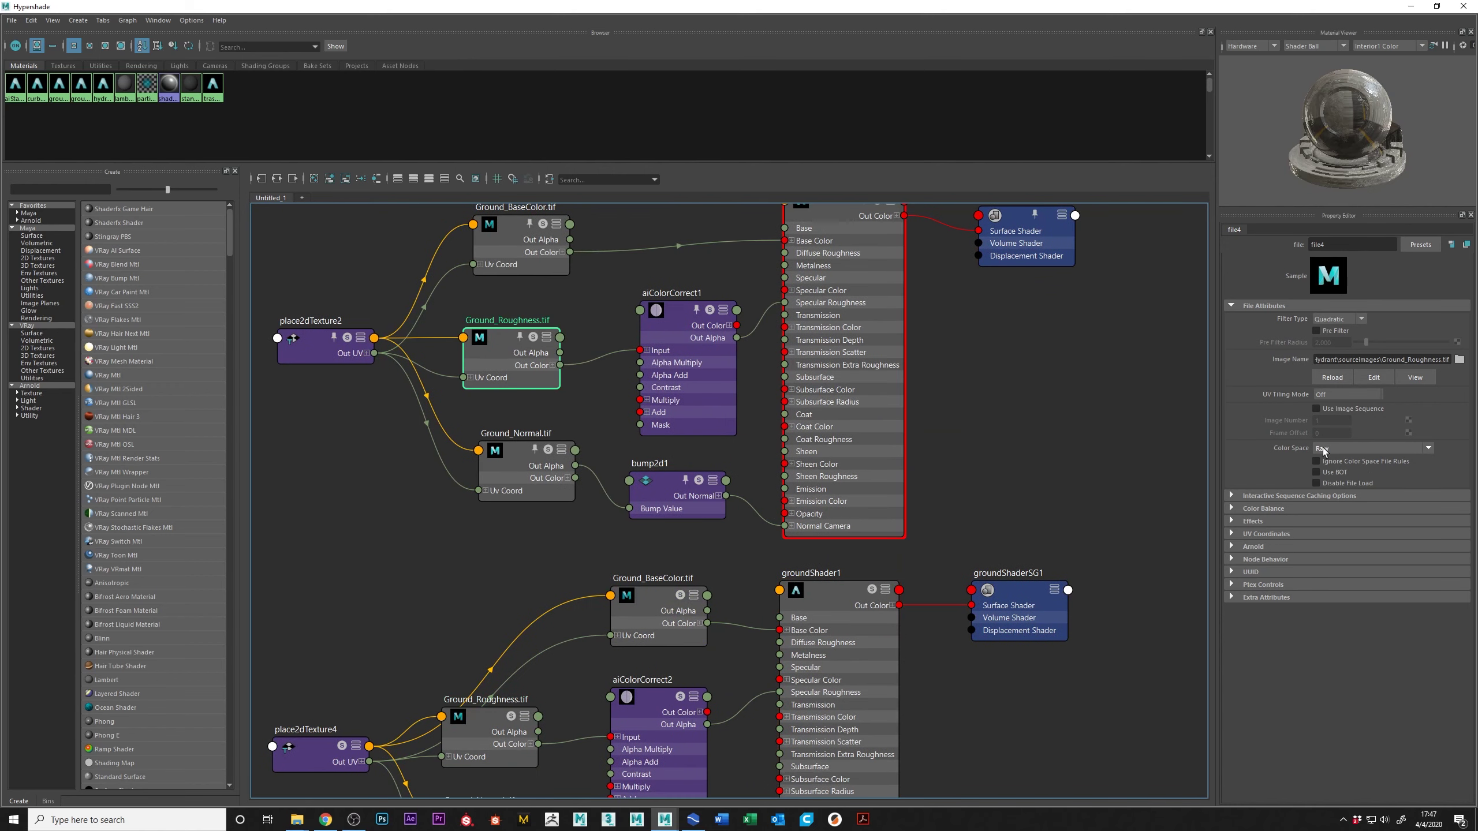
alt+middle_drag(1171, 452, 1187, 335)
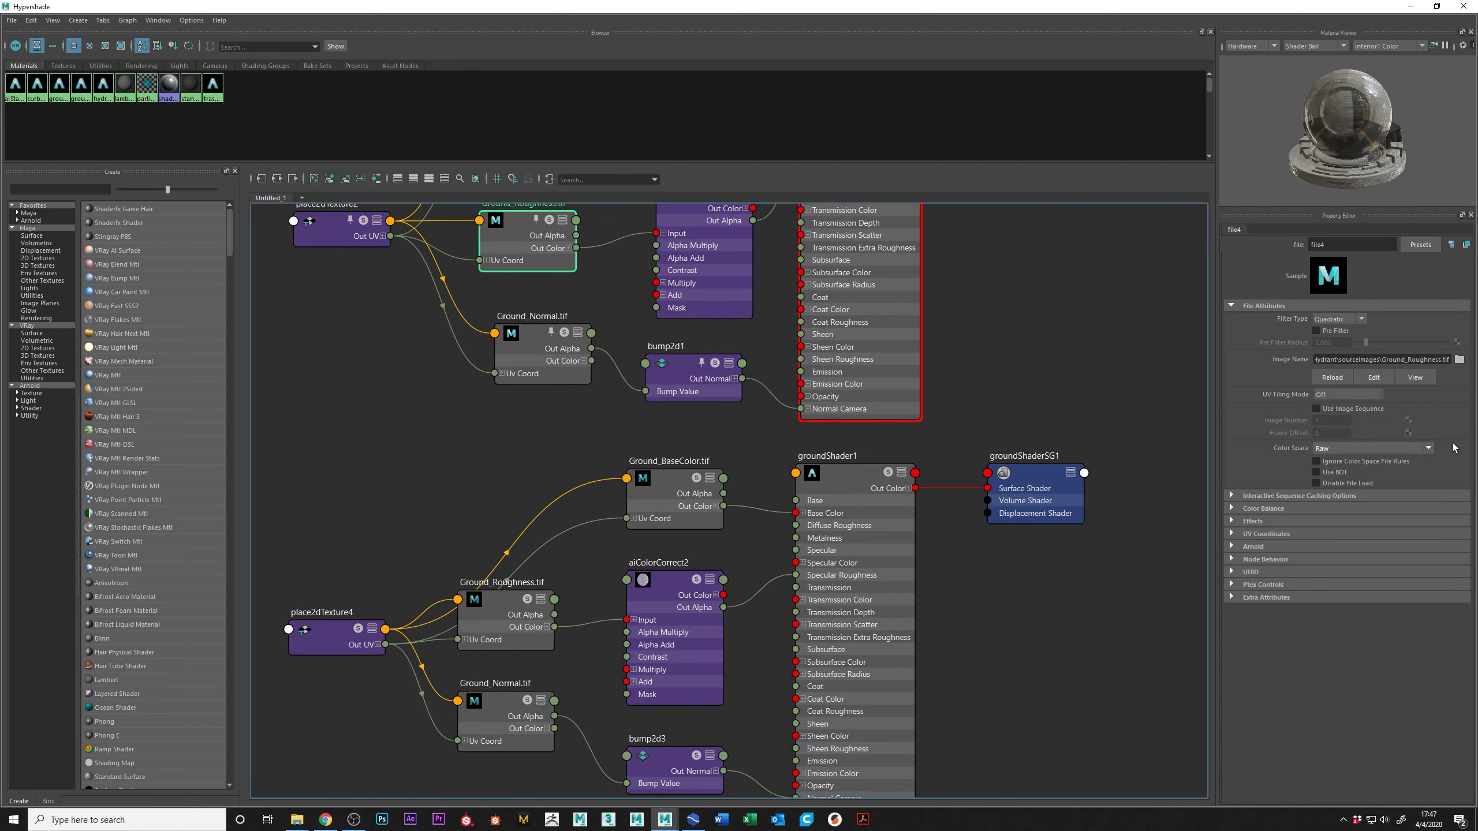
click(1288, 509)
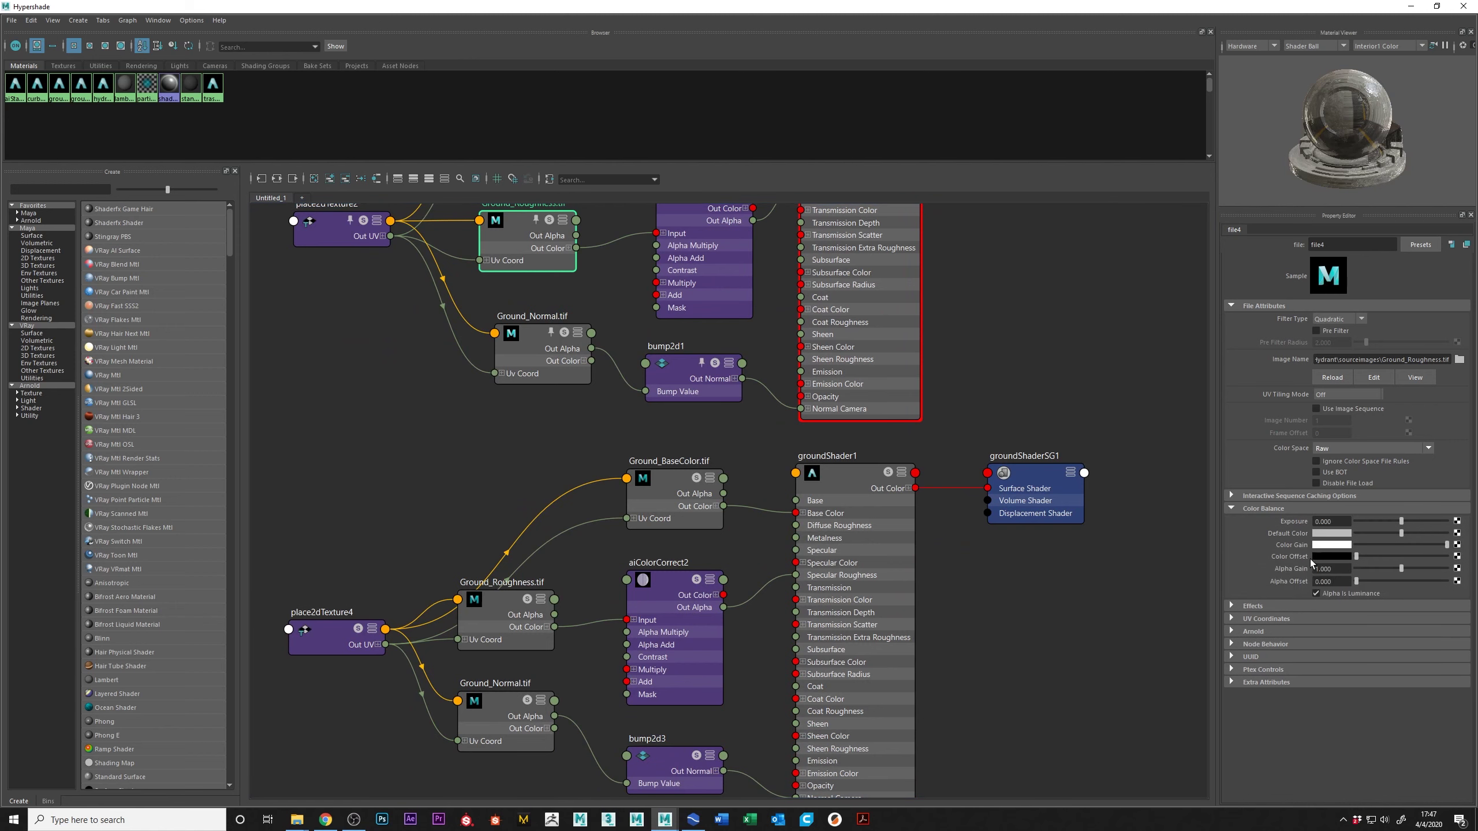
click(507, 609)
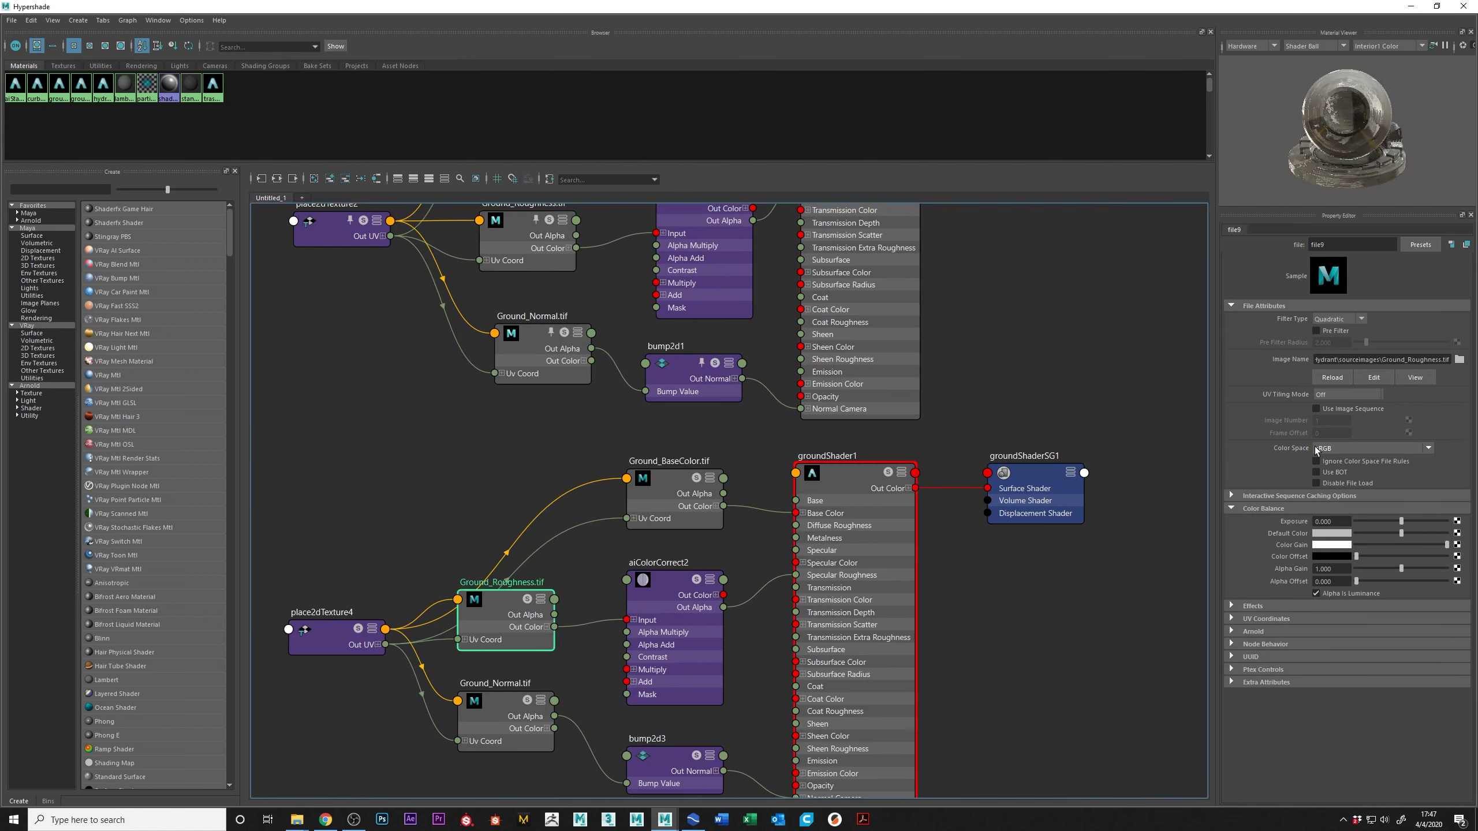
click(1368, 448)
click(1329, 461)
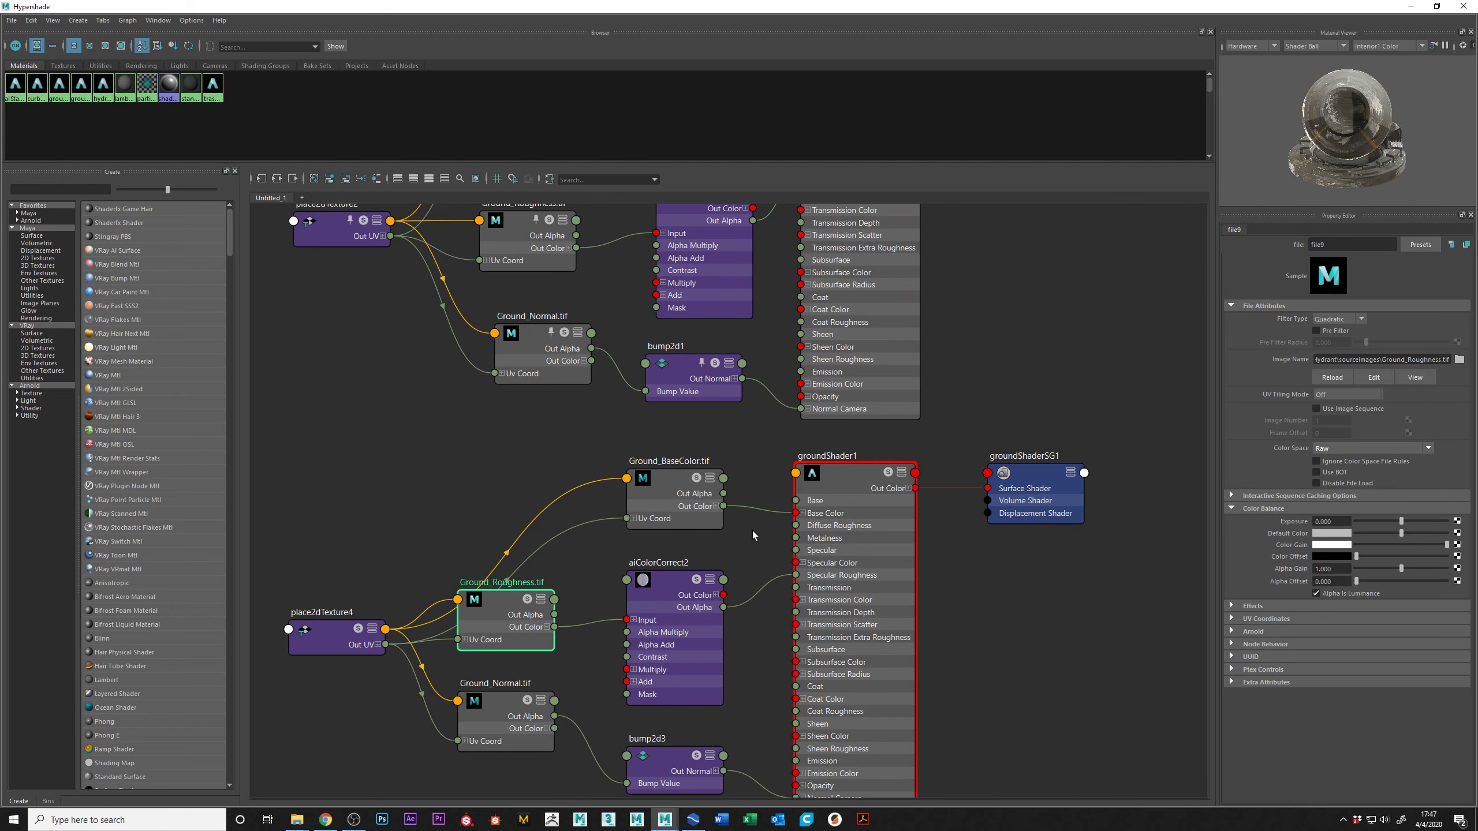
Step: Set the color space of the duplicated Ground_Normal texture to Raw
alt+middle_drag(682, 521, 649, 410)
click(469, 594)
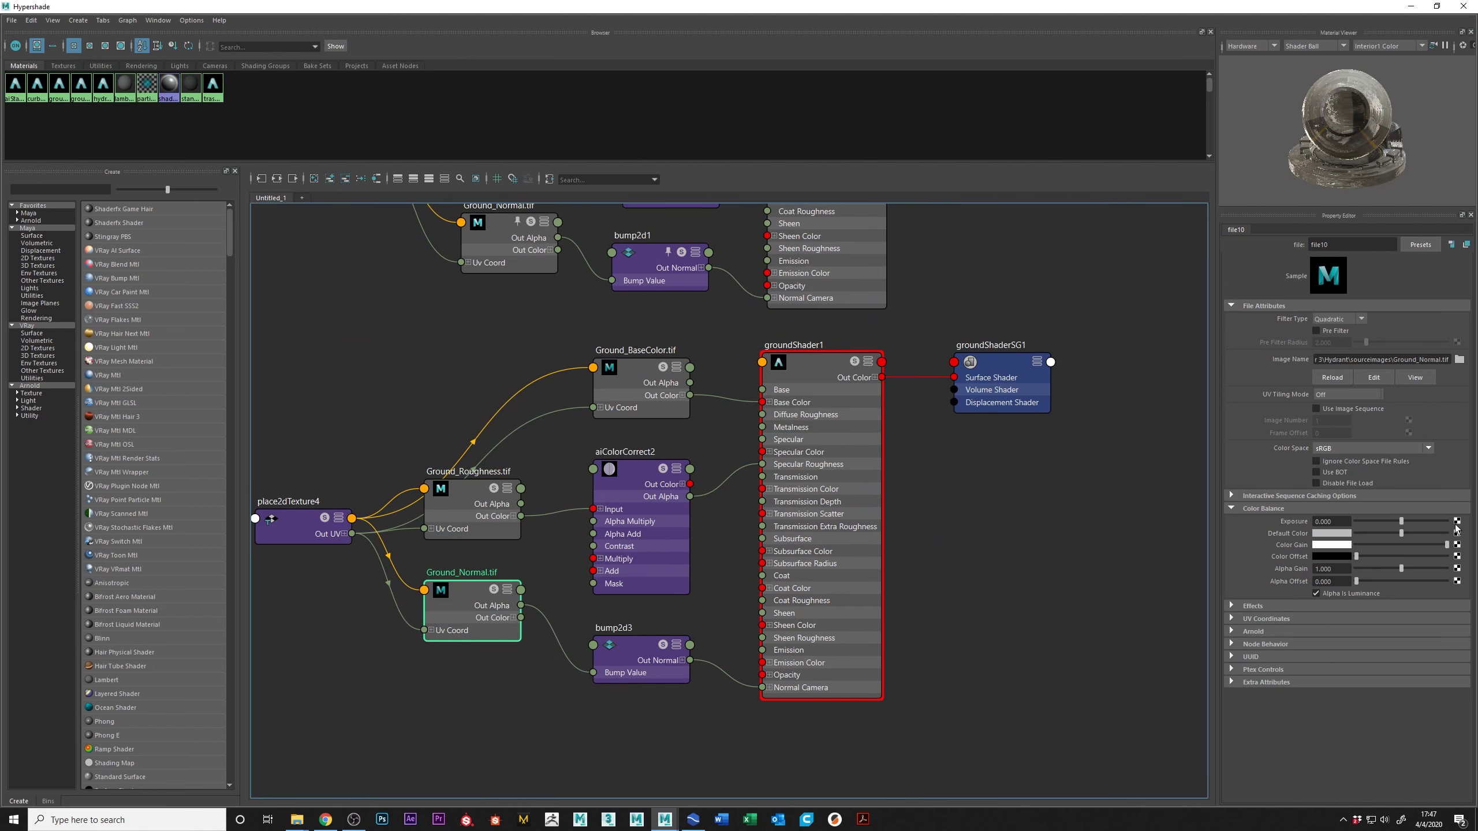
click(1358, 447)
click(1338, 461)
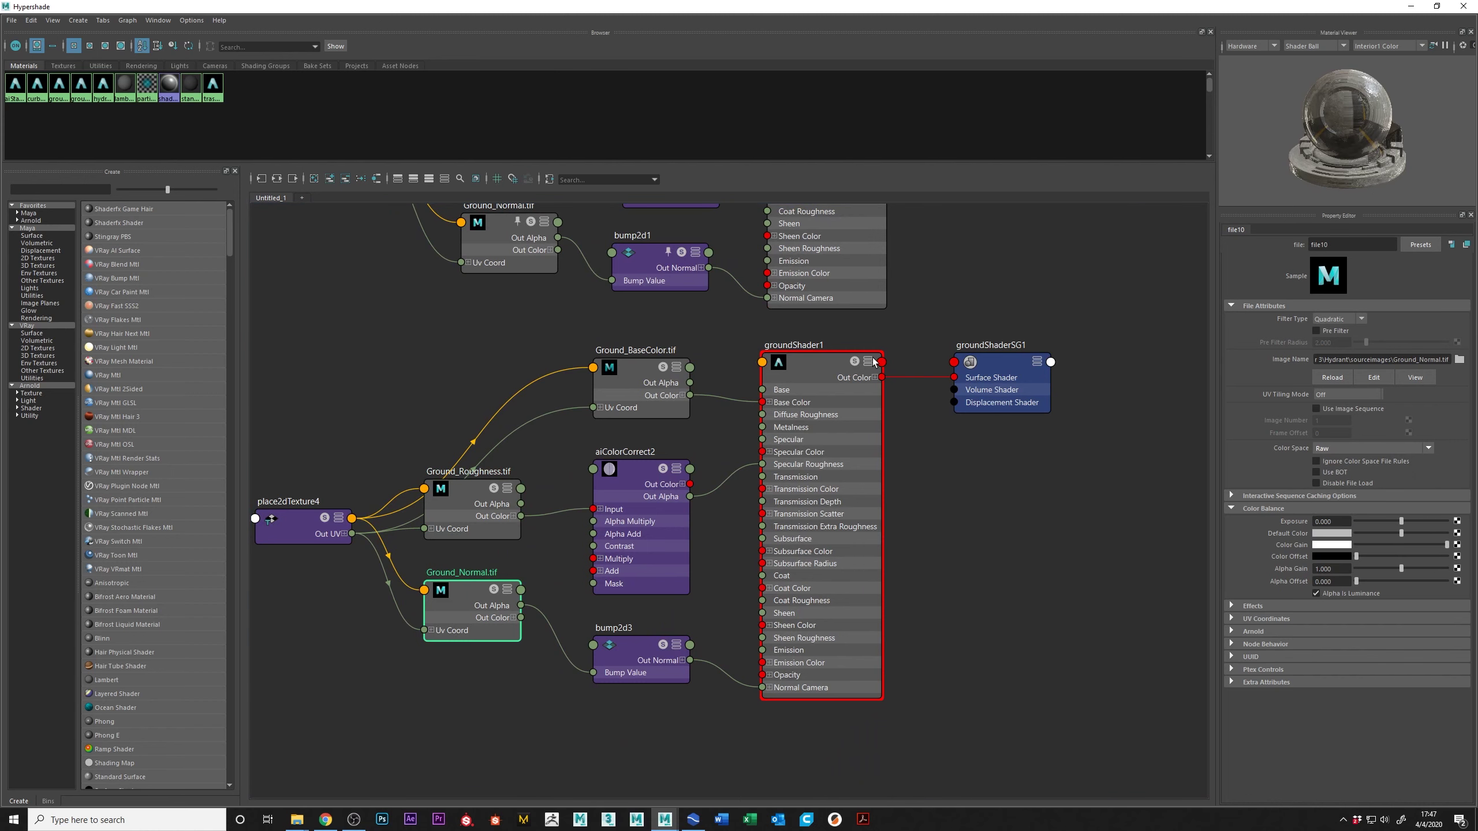
Step: Rename the duplicated ground material node as groundShaderWet
alt+middle_drag(767, 459, 729, 467)
scroll(942, 482, down, 2)
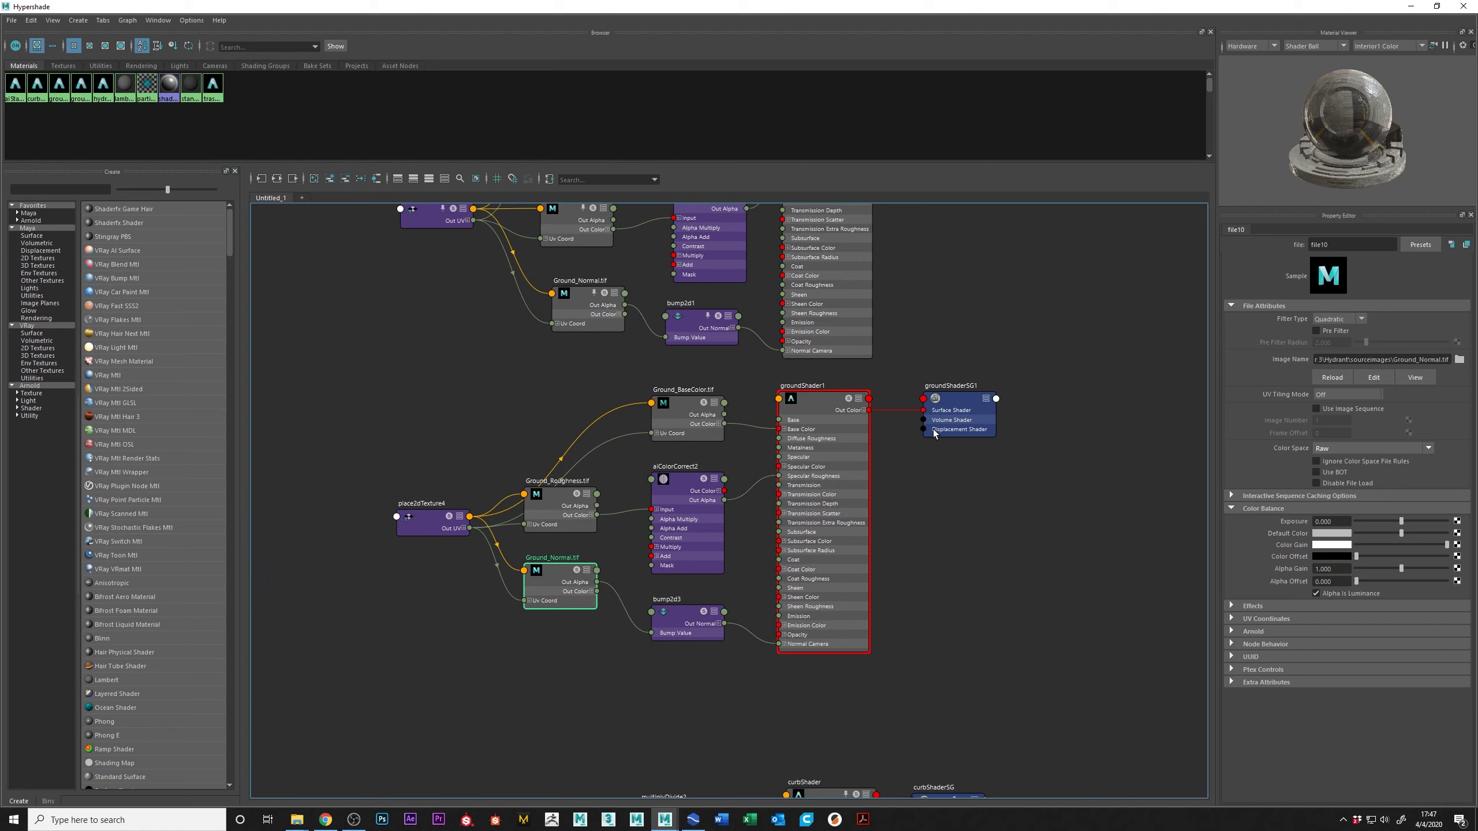
alt+middle_drag(899, 463, 840, 538)
double_click(760, 464)
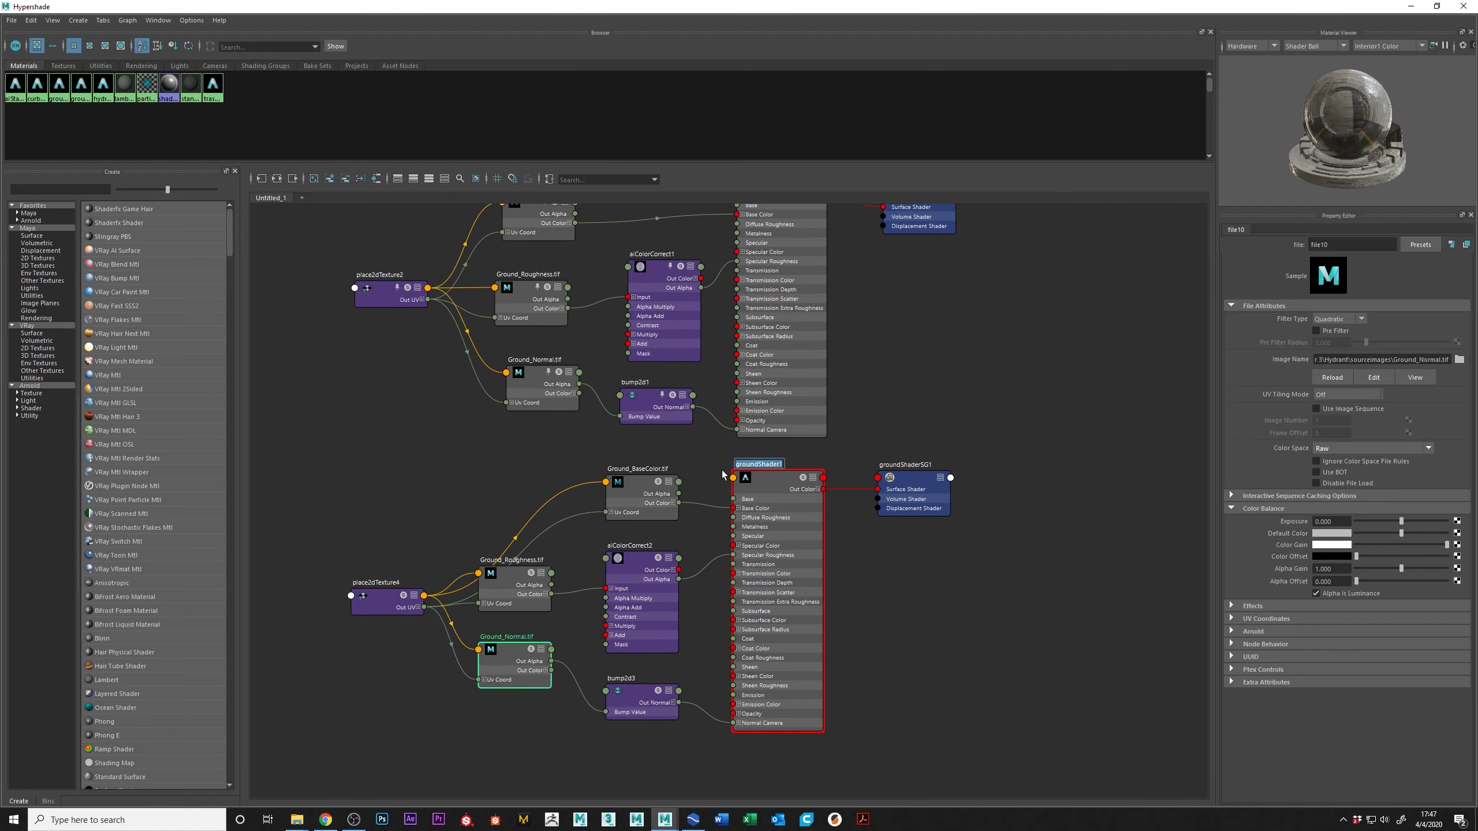
scroll(770, 466, up, 4)
click(829, 482)
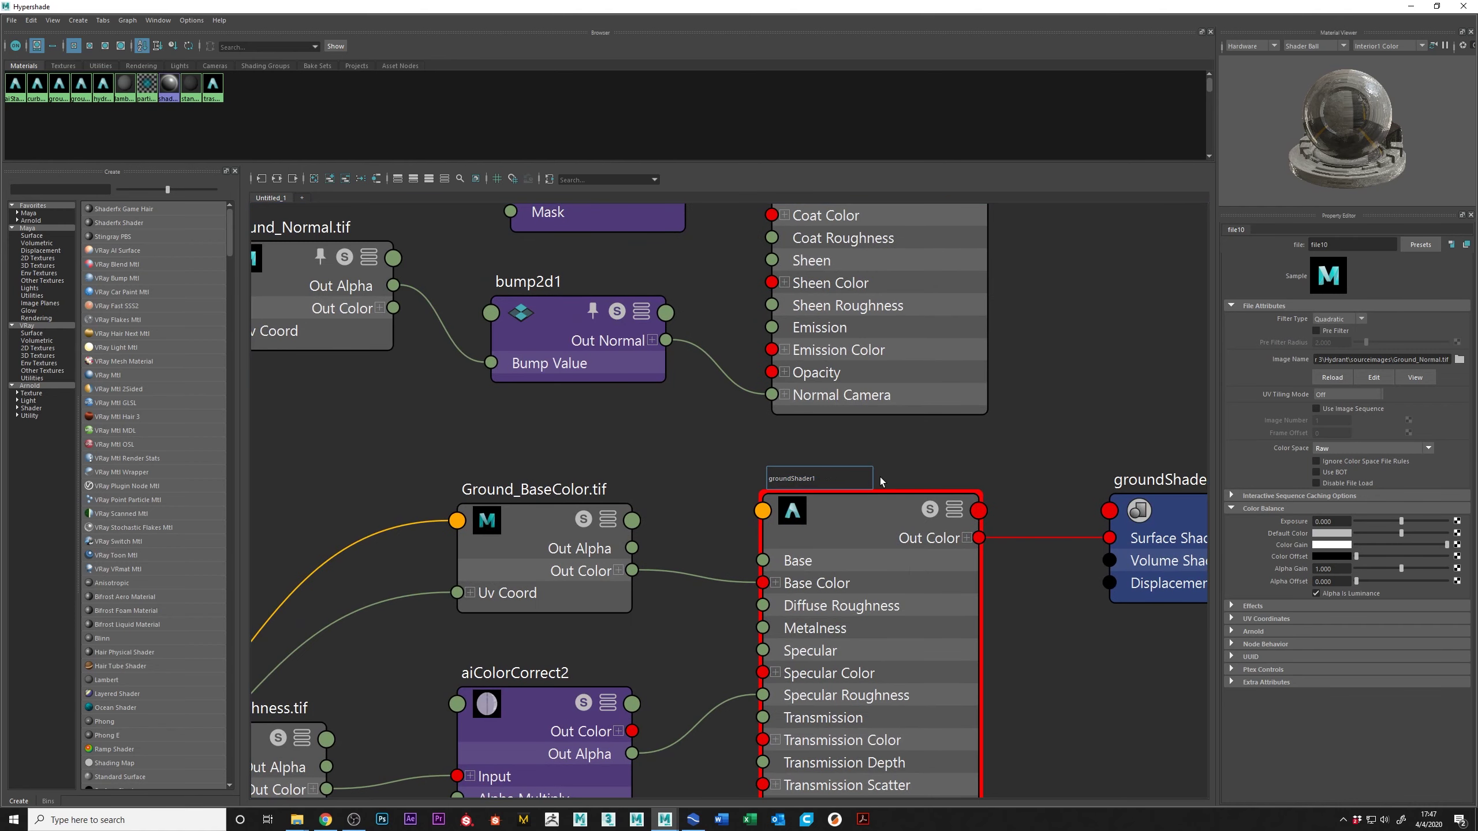
text(Wet)
key(Return)
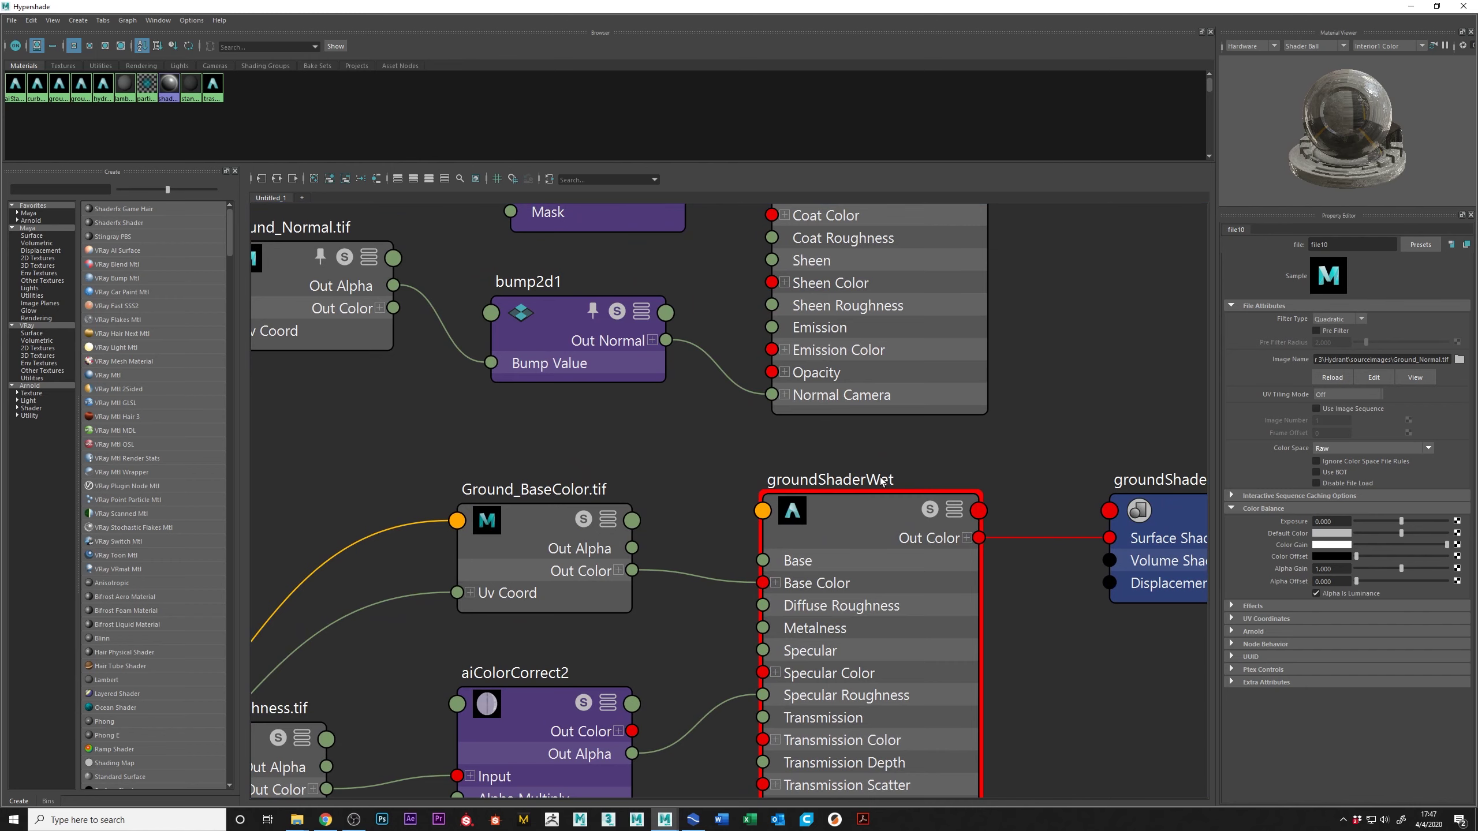
Step: Rename the duplicated material's shading group node as groundShaderWetSG
alt+middle_drag(854, 490, 395, 457)
double_click(395, 457)
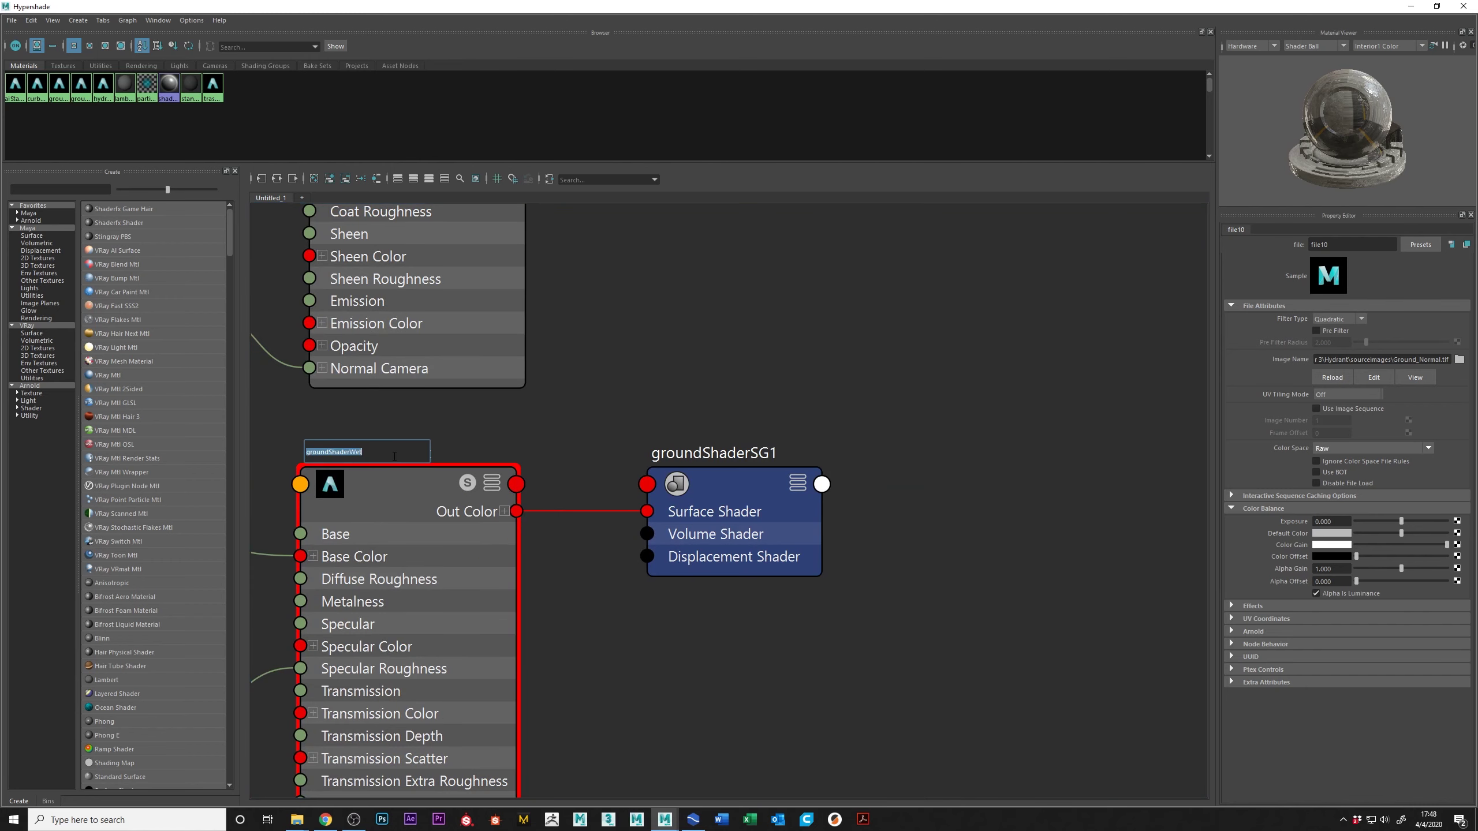
double_click(737, 455)
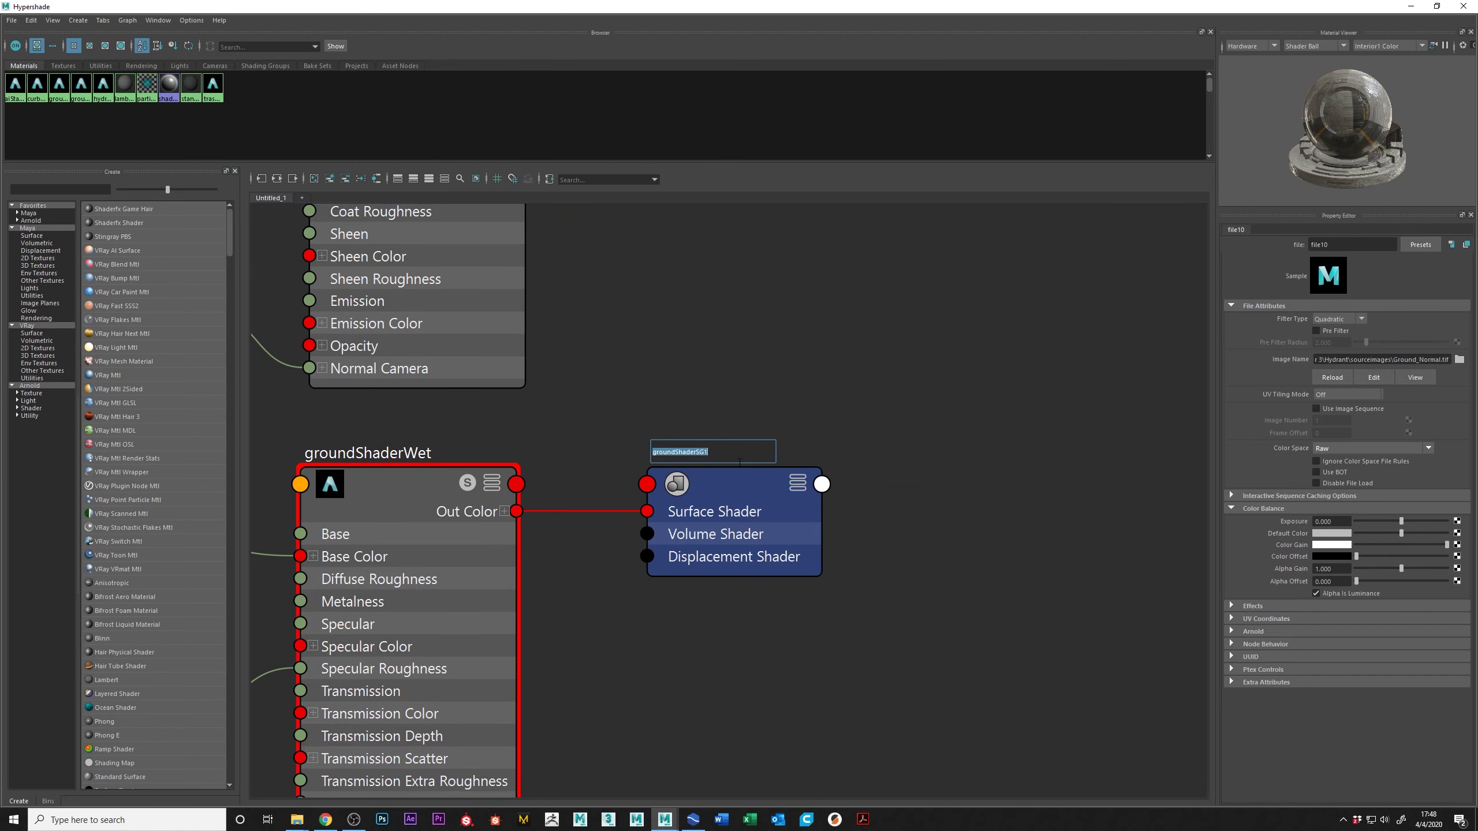
click(701, 453)
text(Wet)
key(Return)
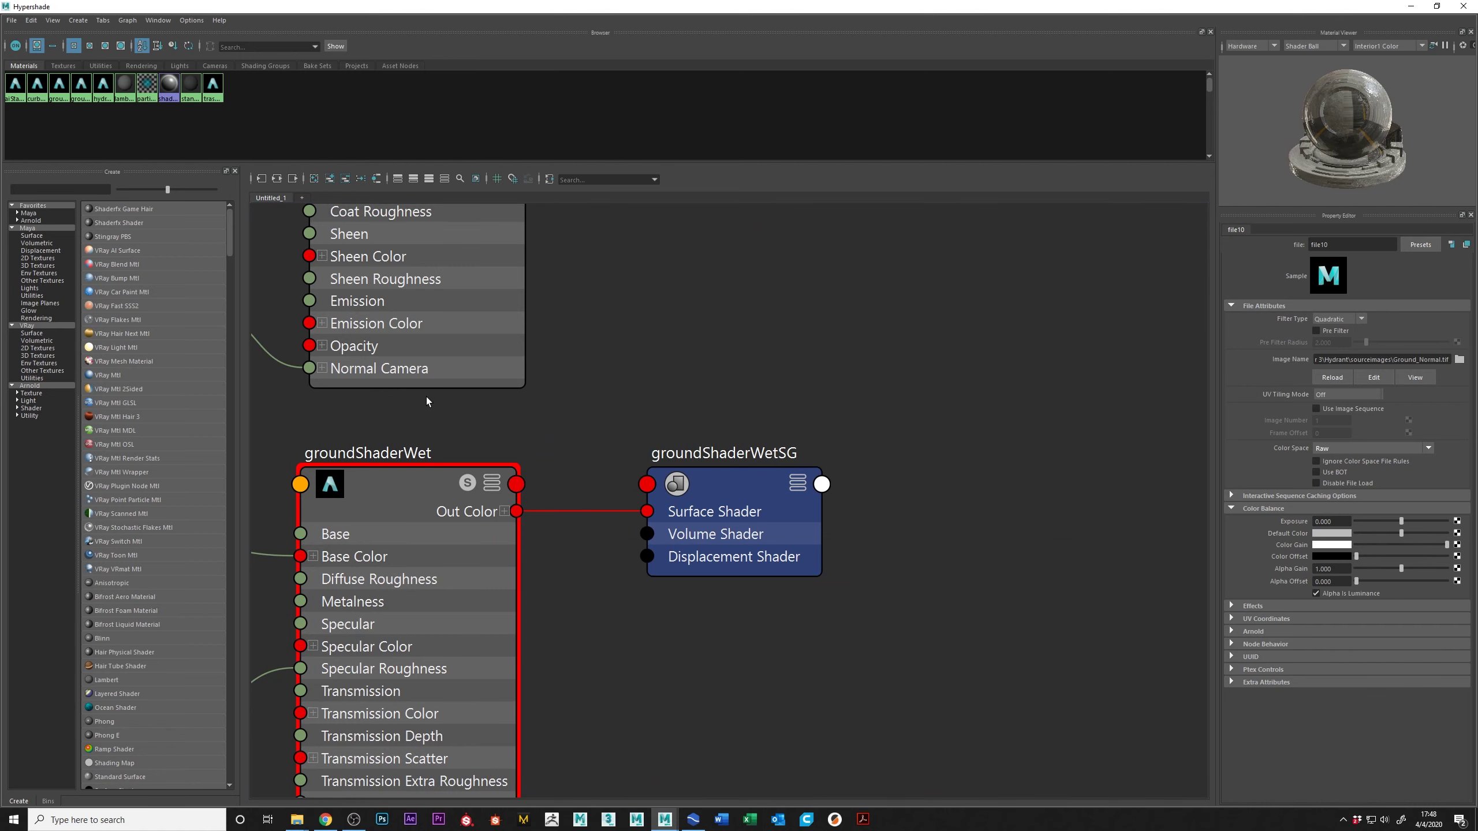
scroll(634, 553, down, 5)
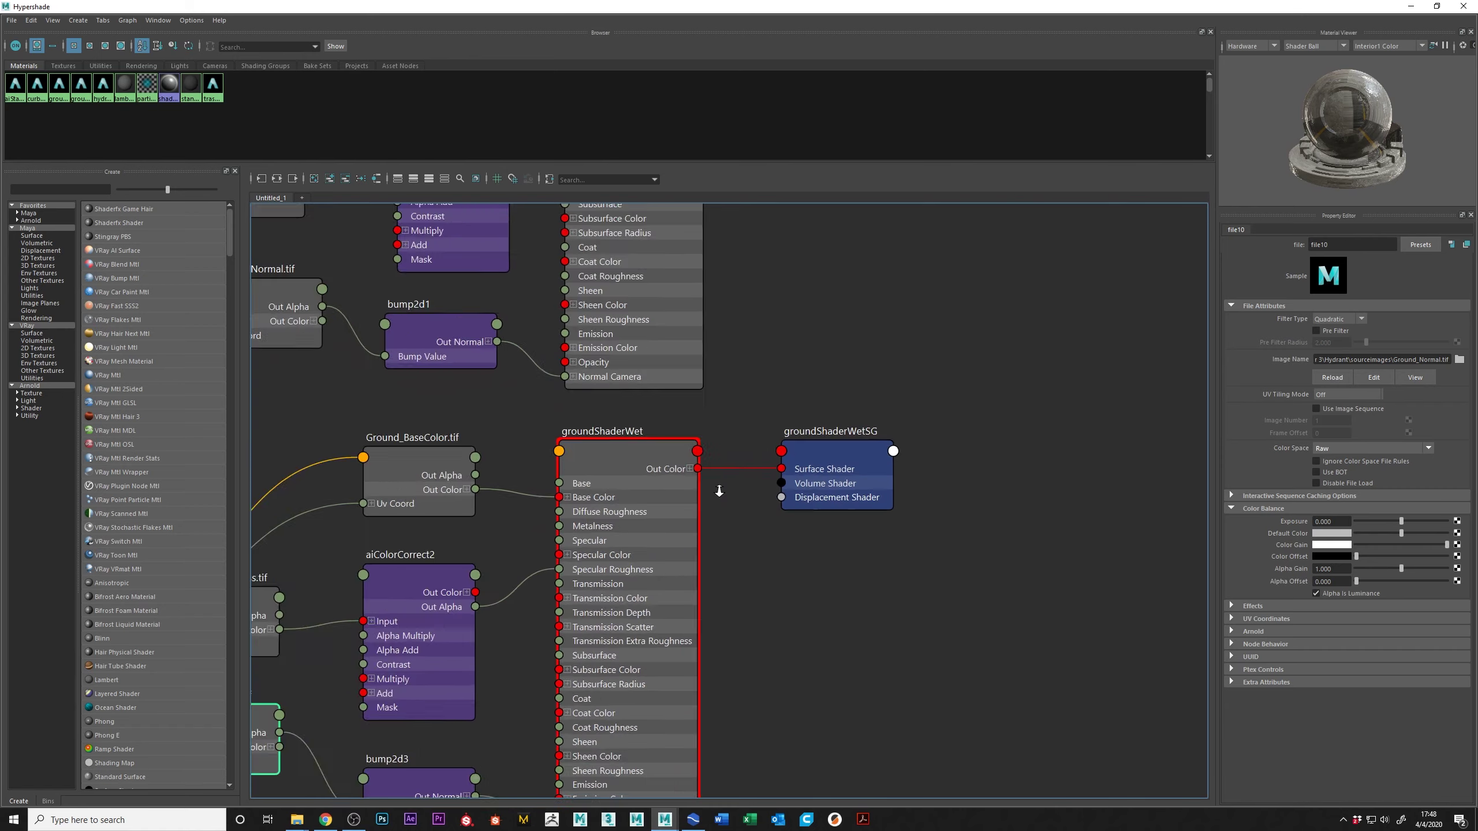
Step: Delete the duplicated Ground_Roughness texture and its aiColorCorrect node from the groundShaderWet network
alt+middle_drag(610, 479, 771, 437)
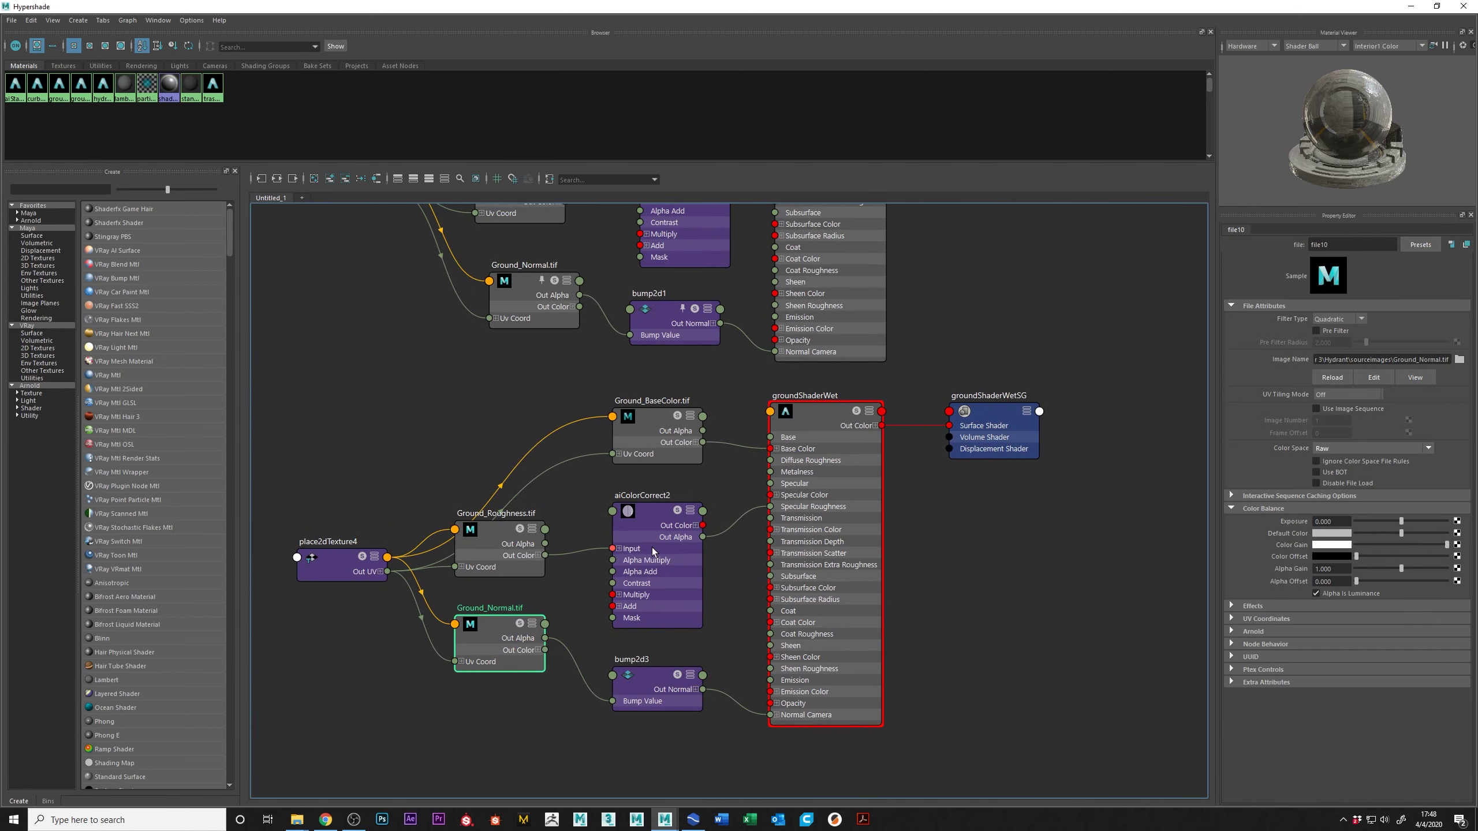
drag(527, 501, 698, 586)
key(Delete)
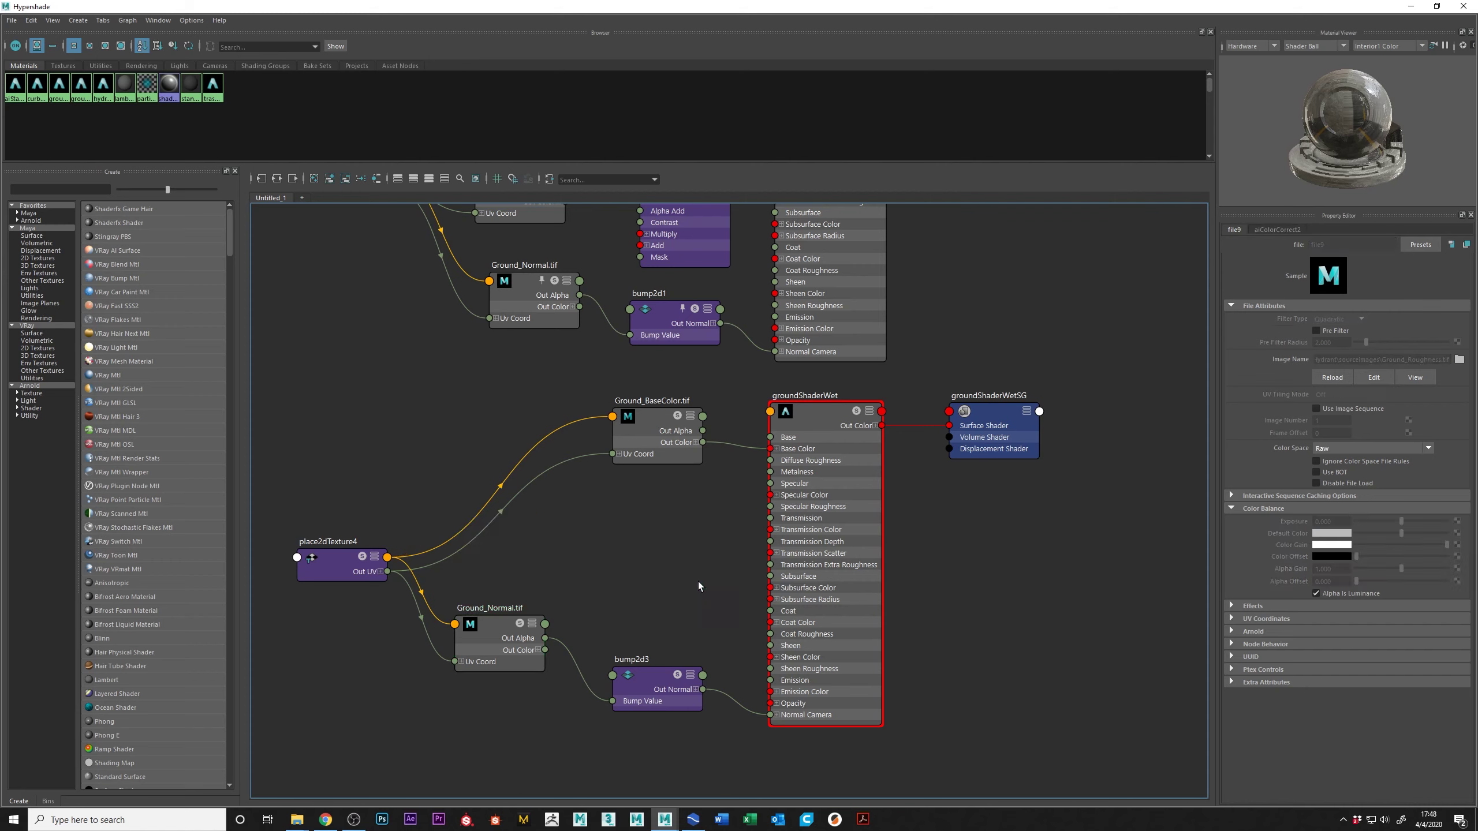
Step: Set the specular roughness of groundShaderWet to about 0.129
click(821, 416)
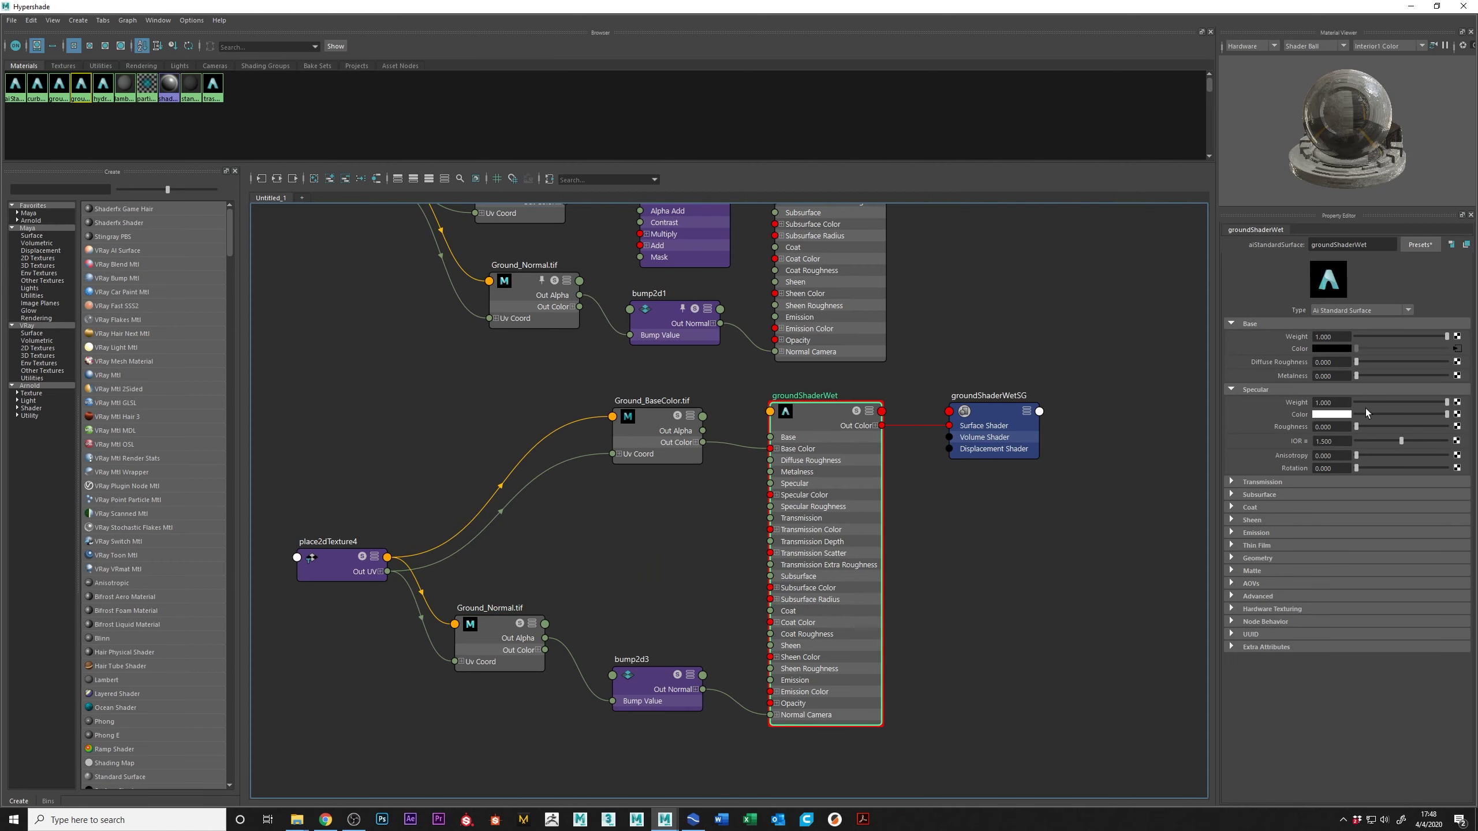
drag(1448, 414, 1413, 414)
click(1453, 414)
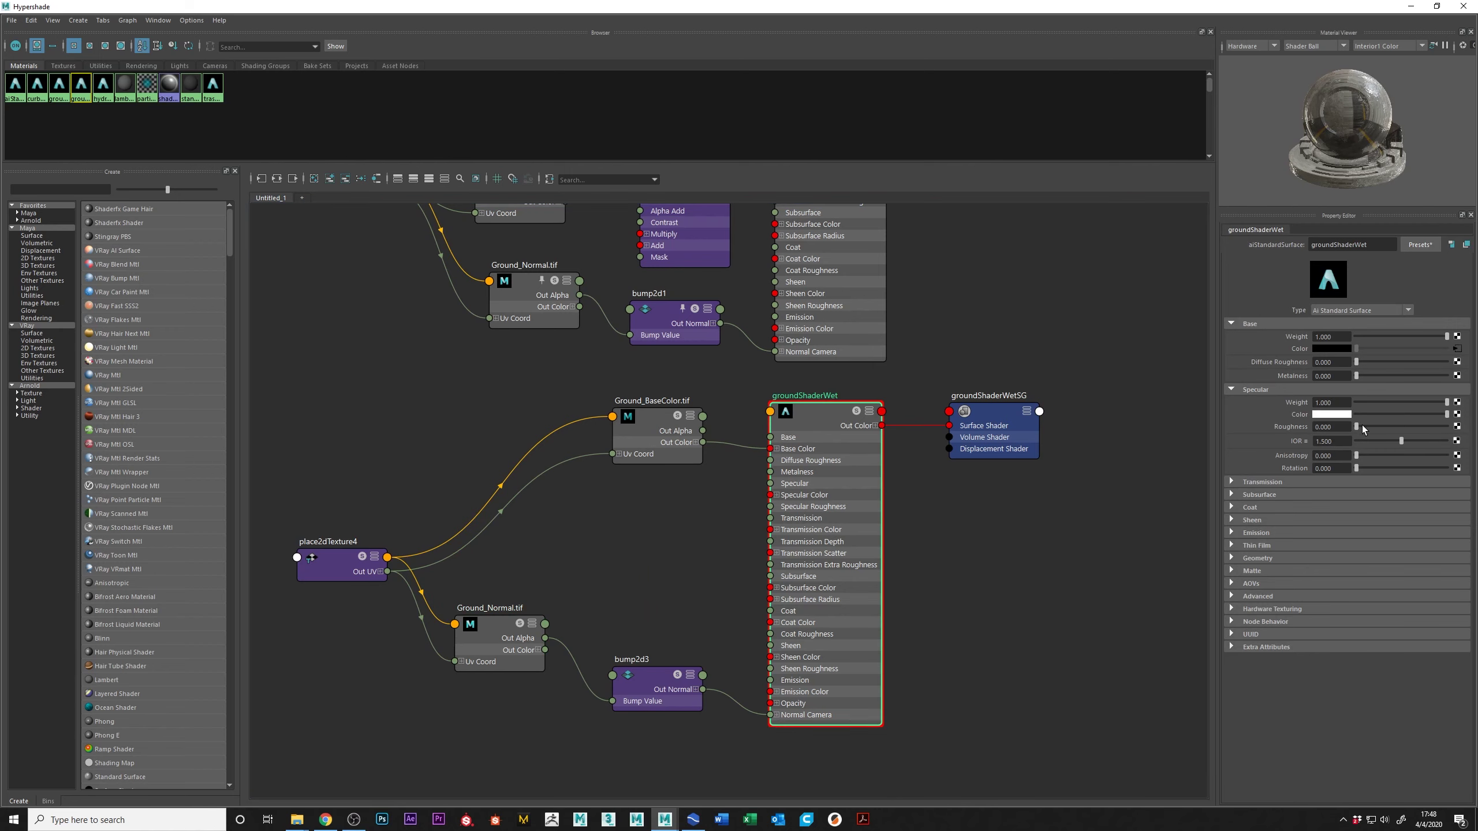
drag(1359, 427, 1363, 429)
drag(1359, 429, 1369, 431)
Step: Bring the ground into view beside the node graph and assign the groundShaderWet material to the sidewalk mesh
drag(937, 8, 2, 10)
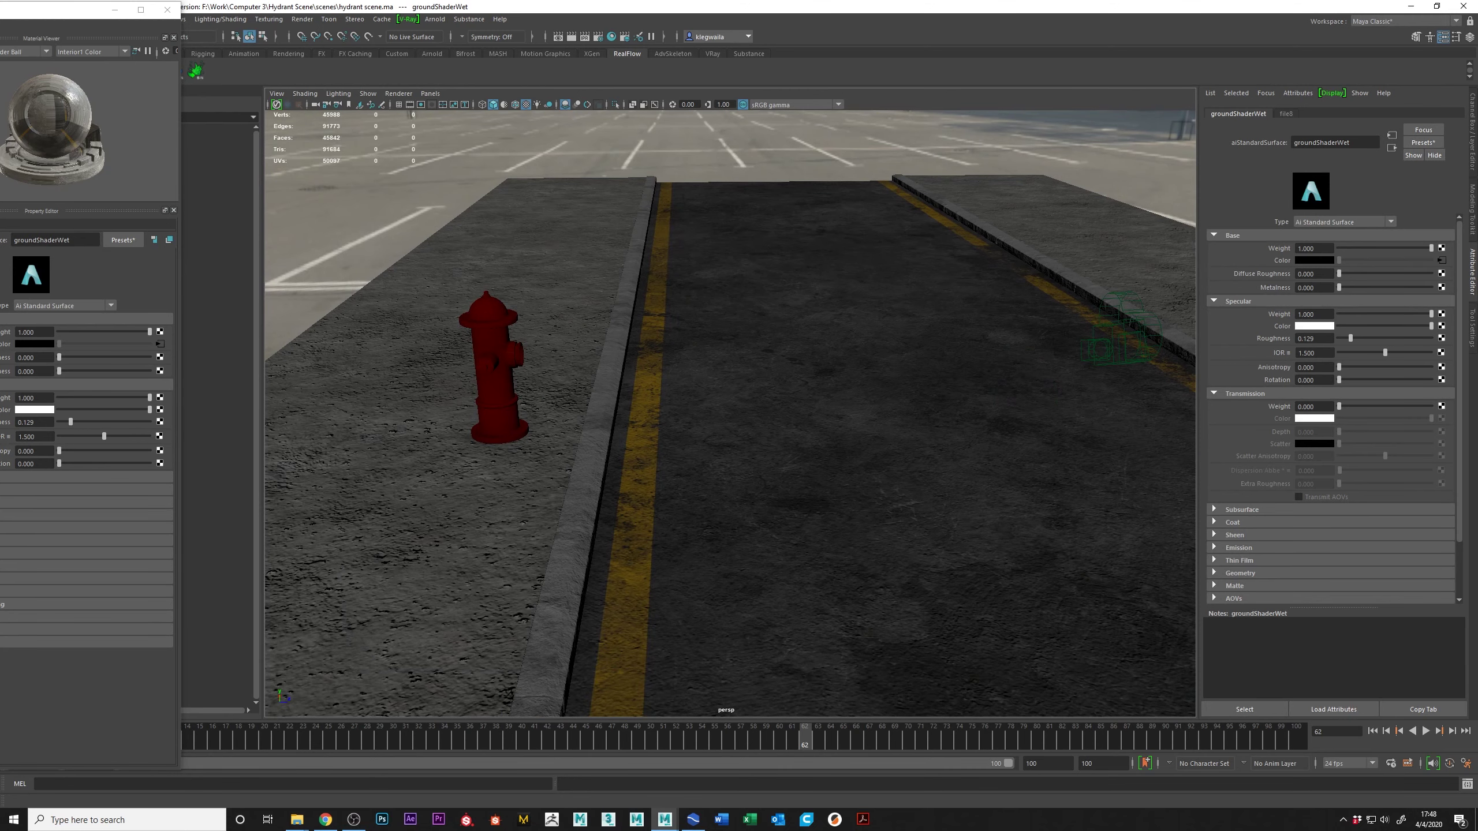
drag(59, 9, 617, 81)
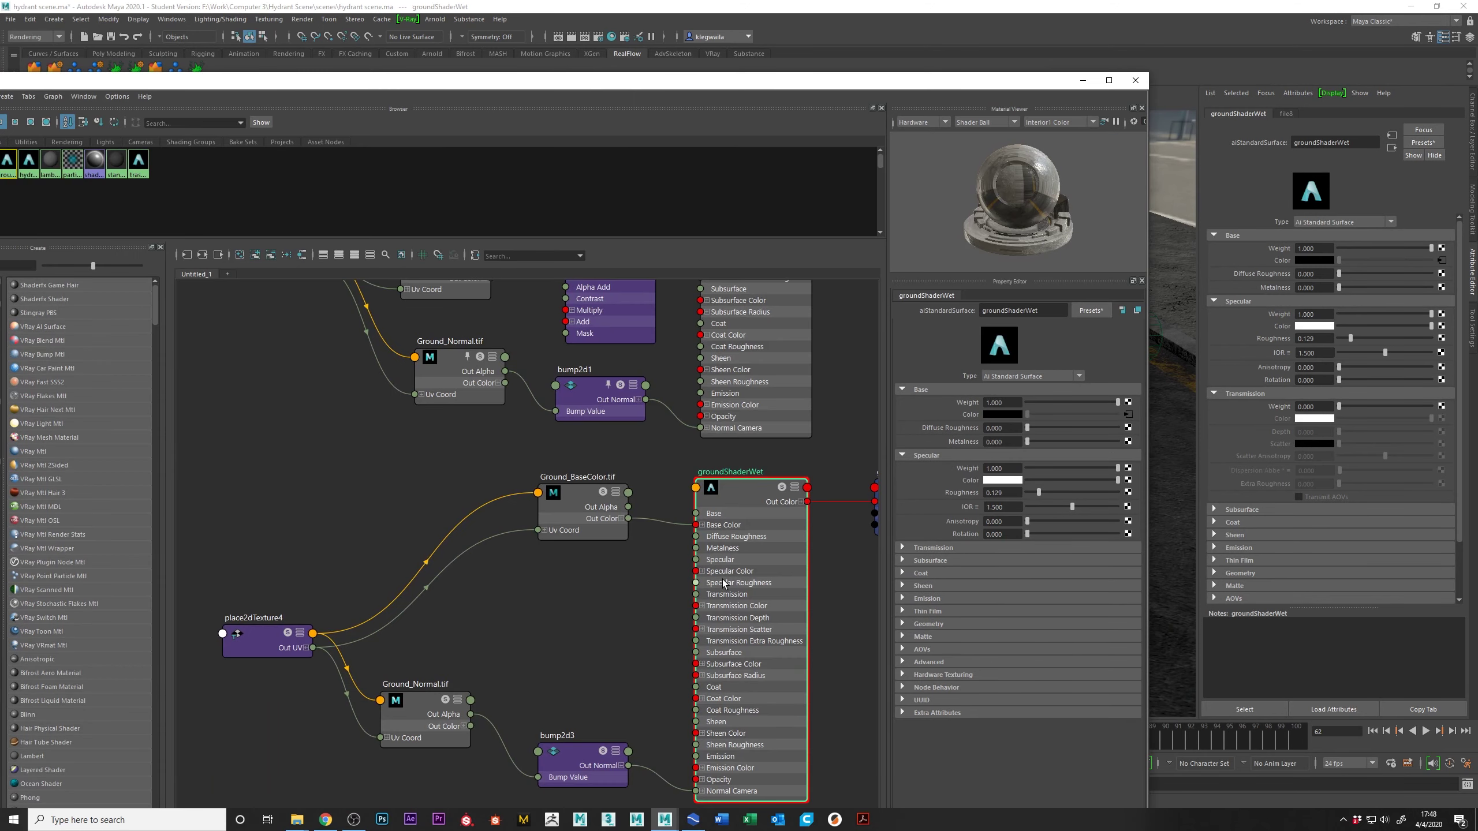
alt+middle_drag(724, 583, 661, 526)
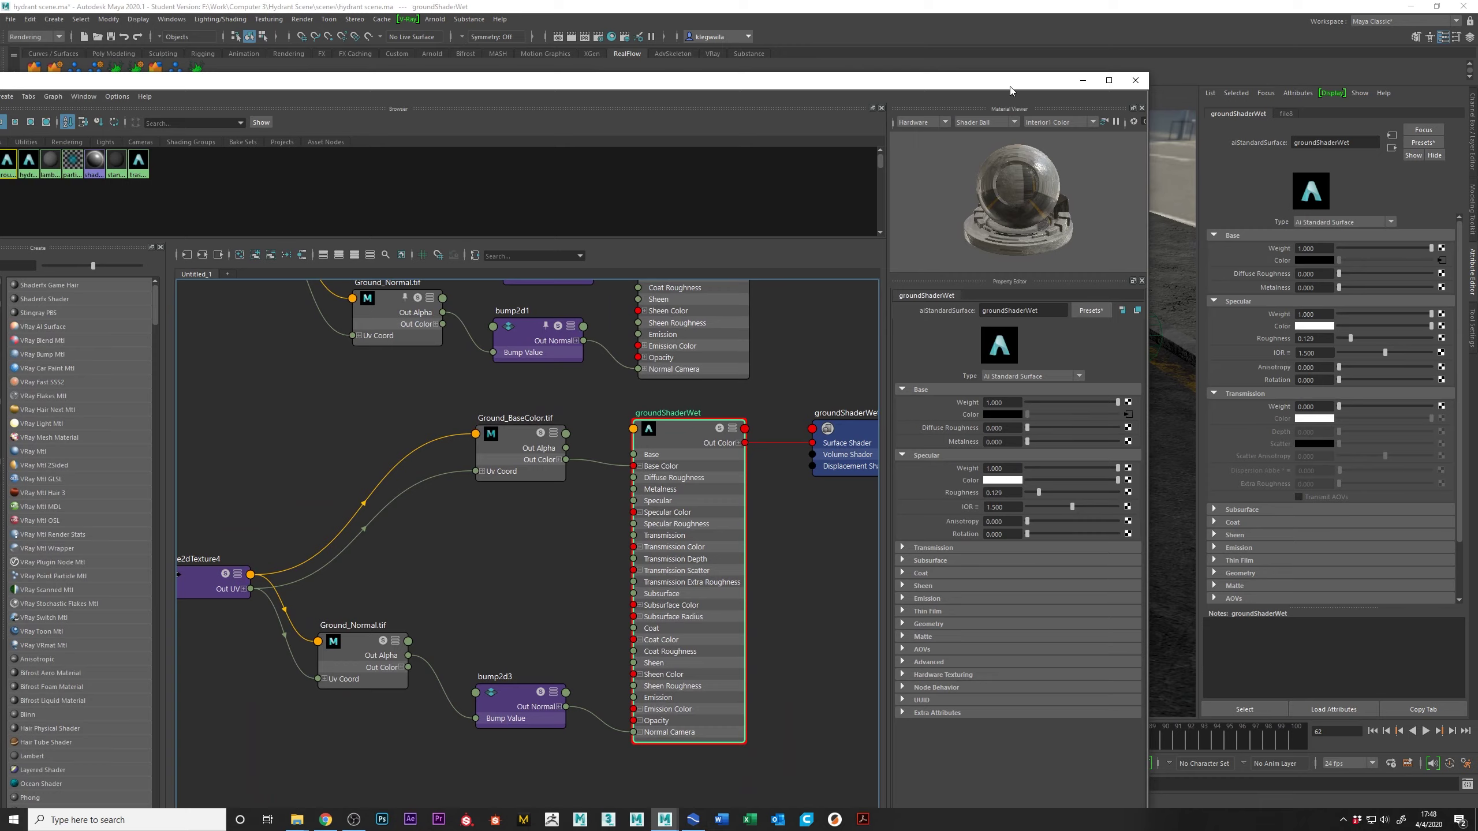
drag(917, 83, 342, 146)
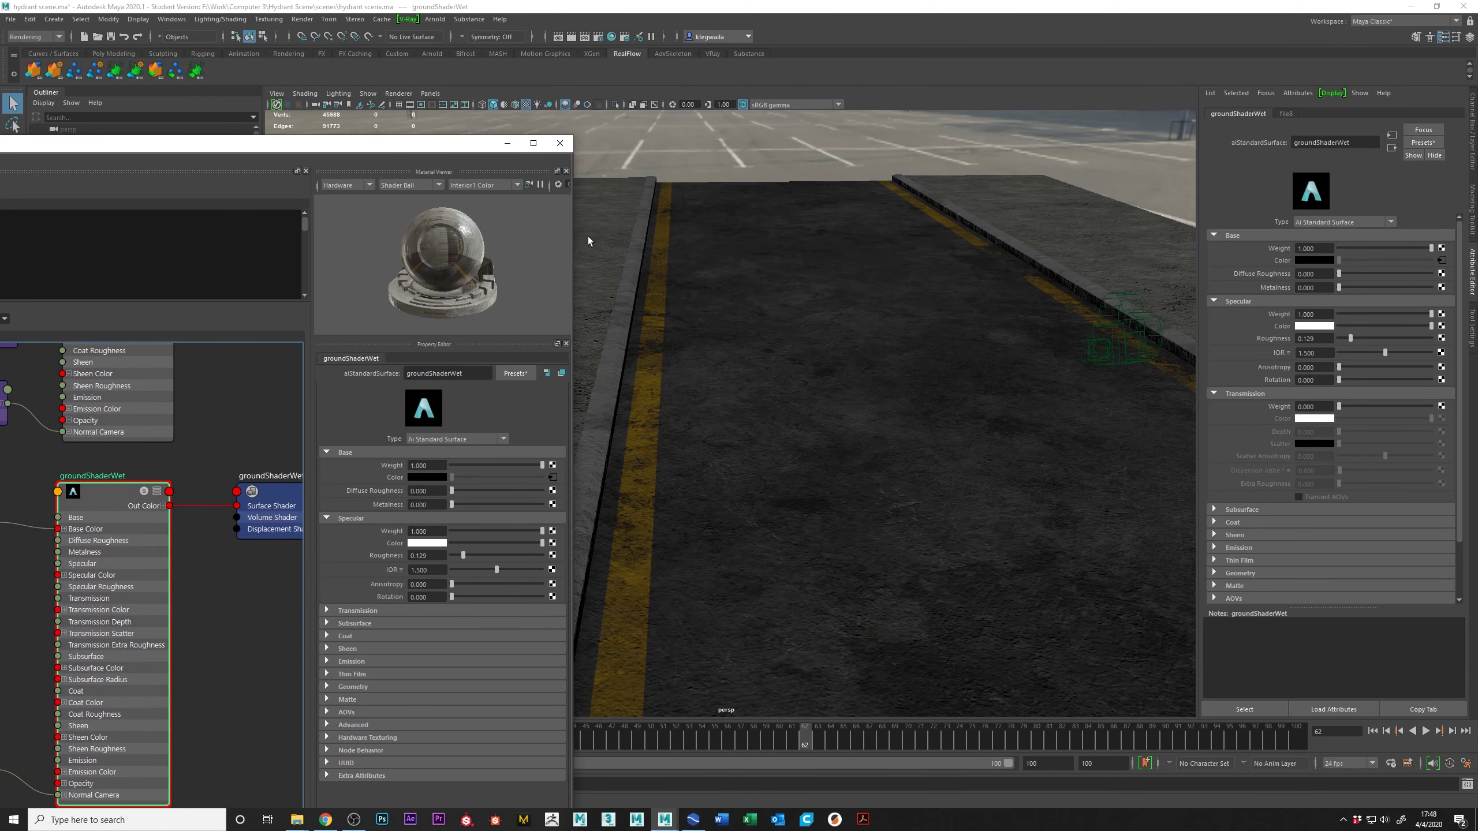
click(750, 256)
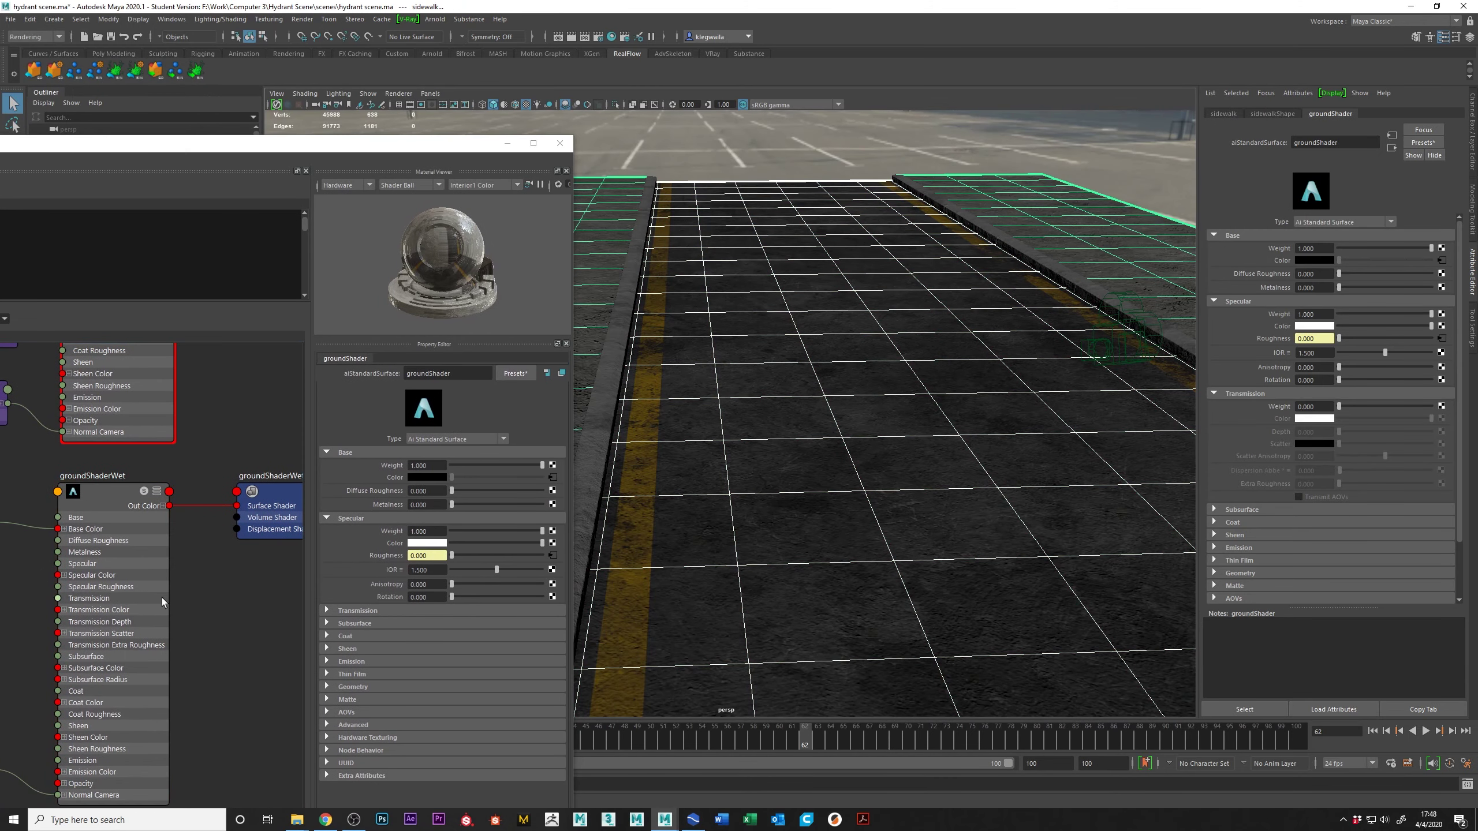
right_drag(103, 492, 105, 448)
drag(297, 138, 630, 87)
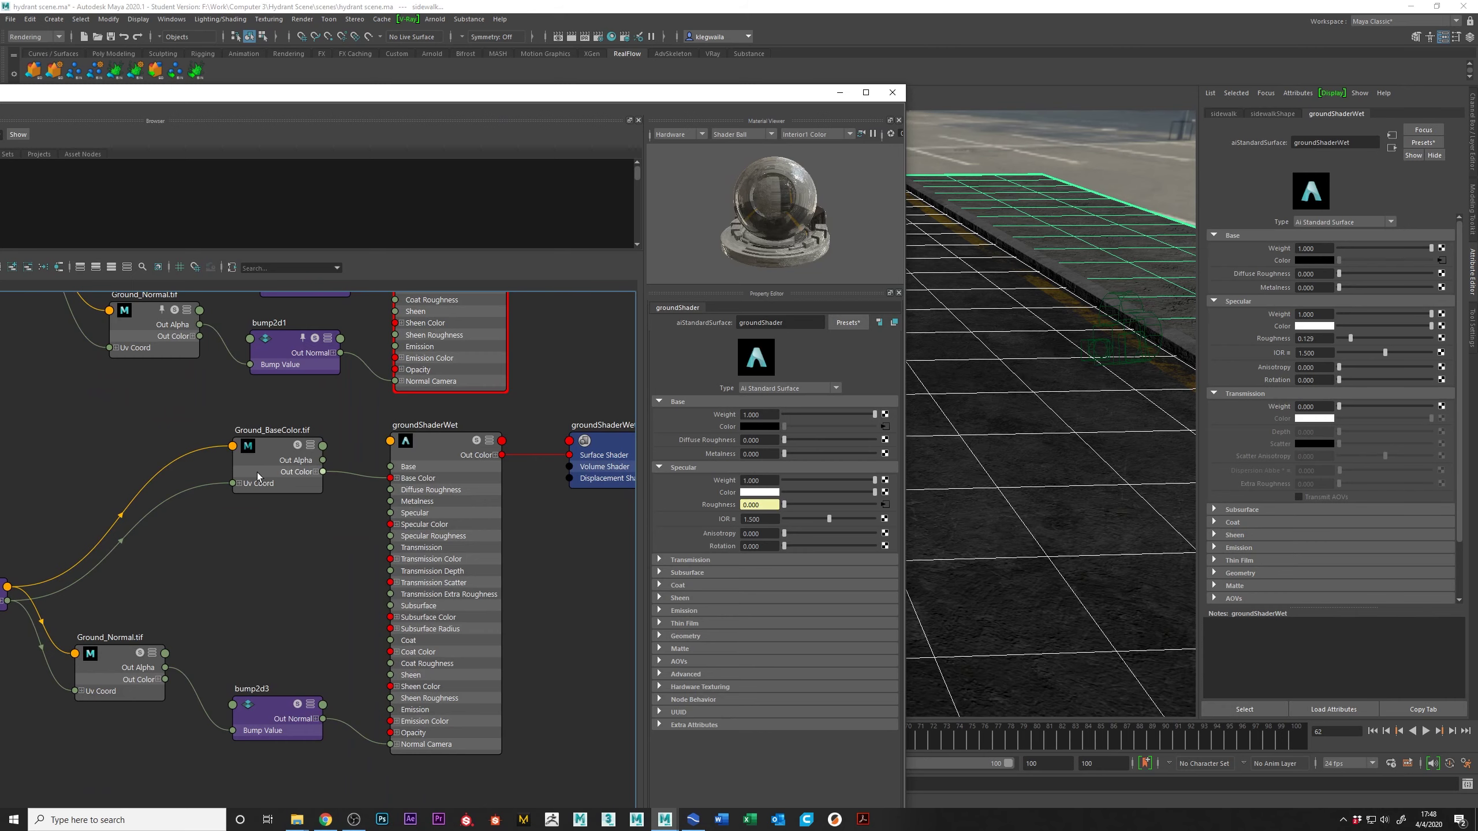
Step: Make room between the Ground_BaseColor texture and groundShaderWet and create an aiColorCorrect node there
drag(275, 448, 145, 446)
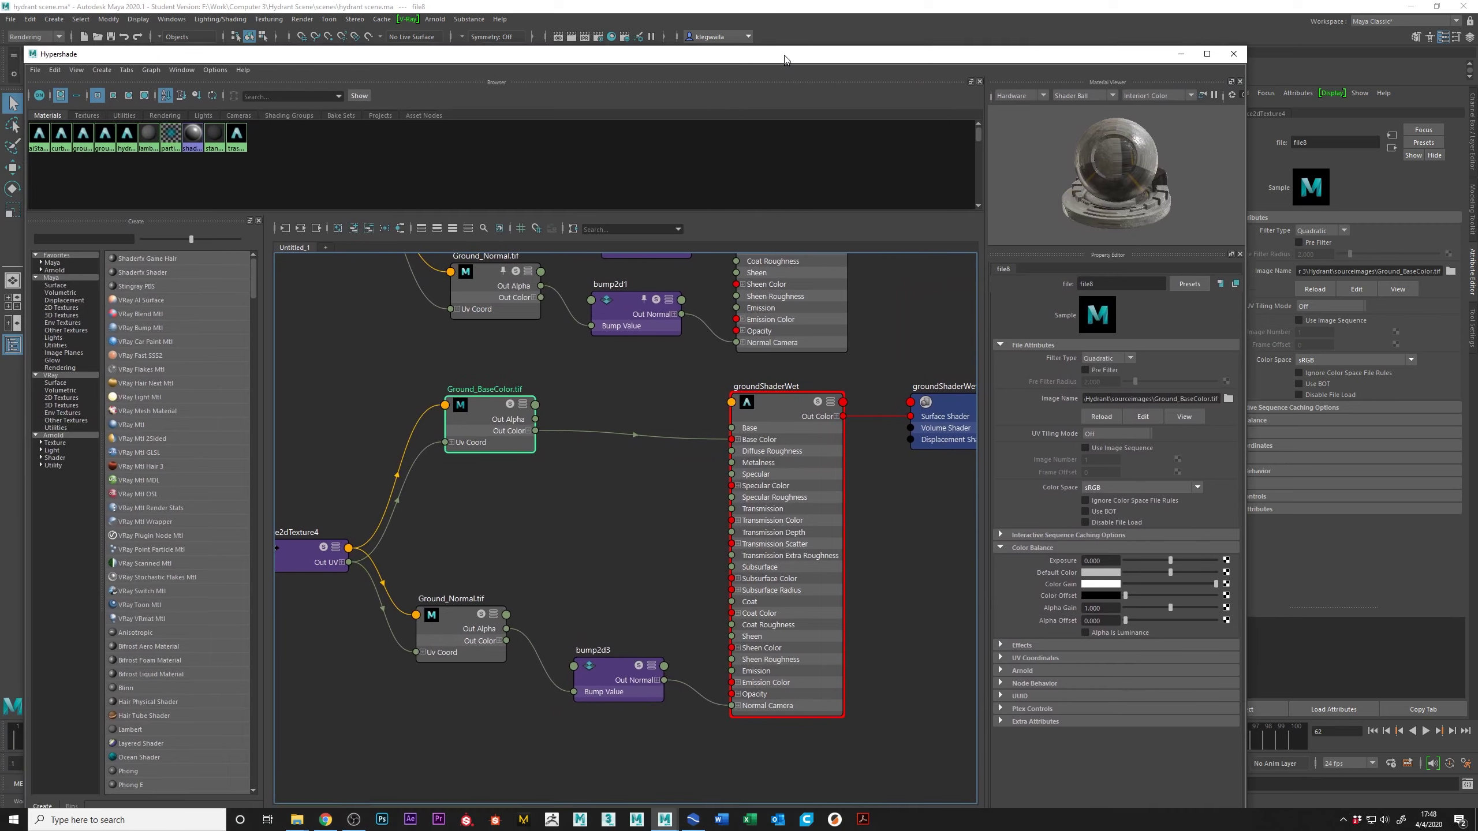
alt+middle_drag(627, 417, 591, 481)
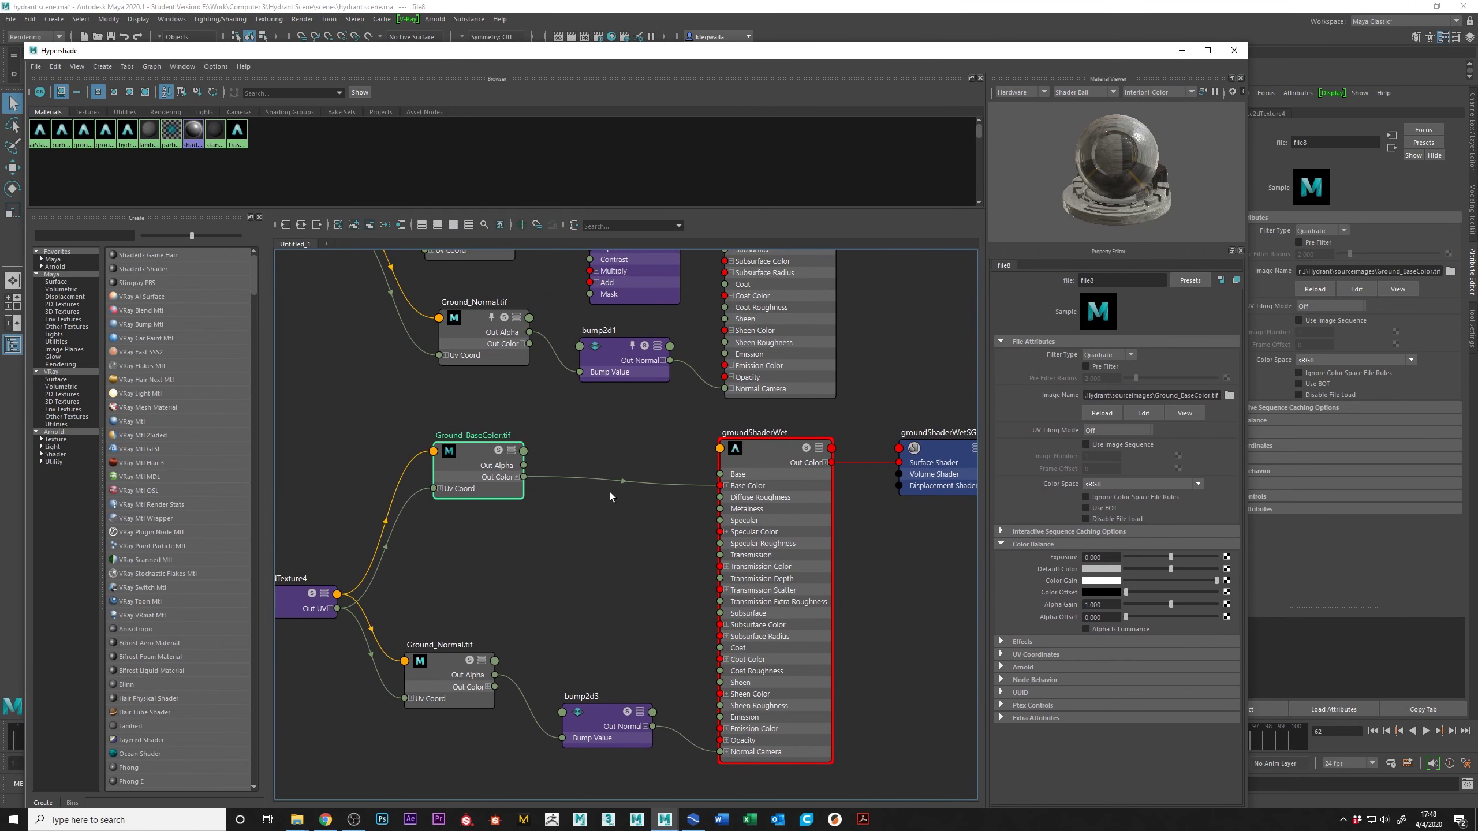
alt+right_drag(521, 518, 608, 575)
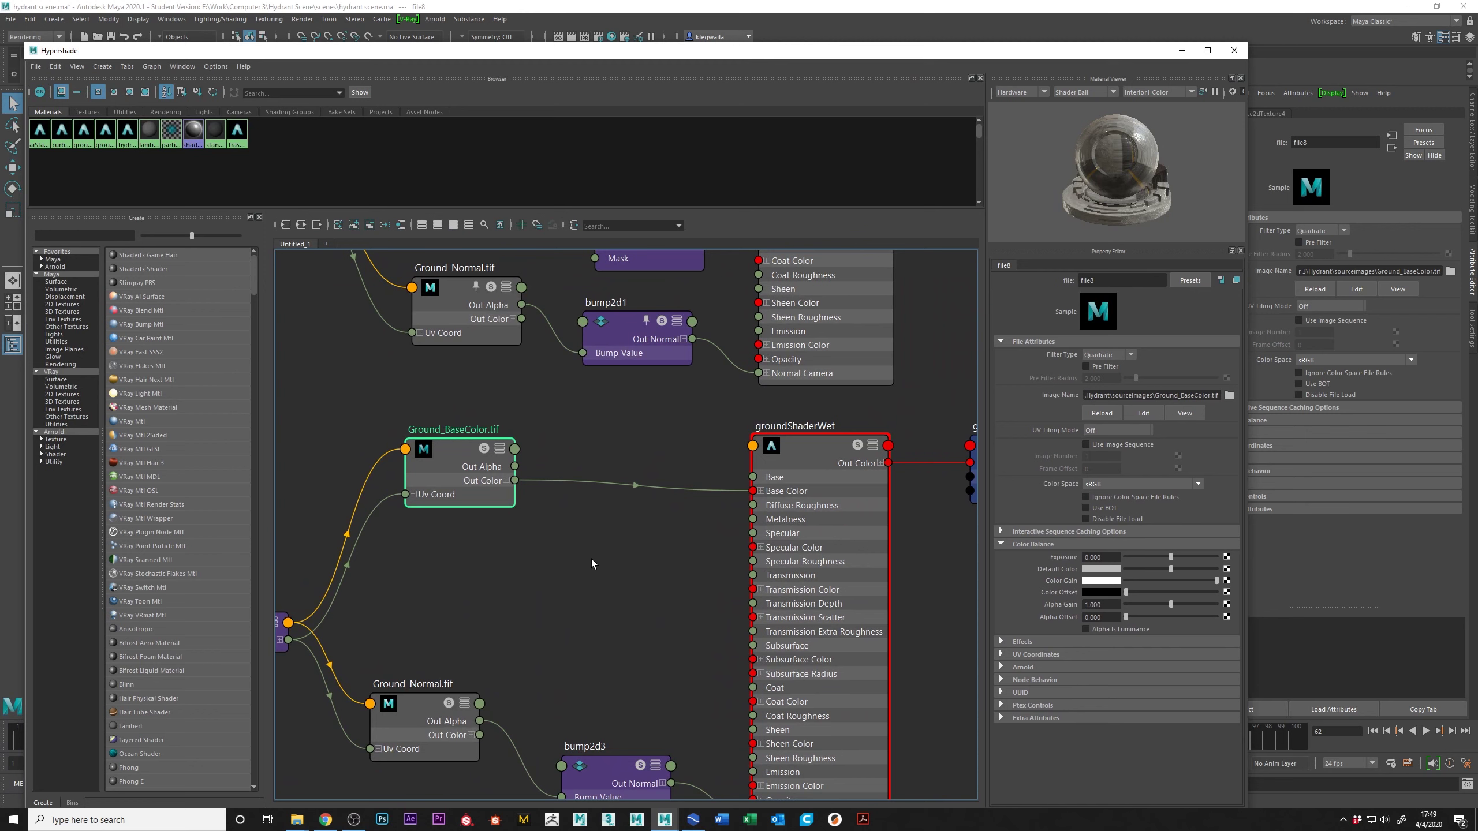
key(Tab)
text(ai)
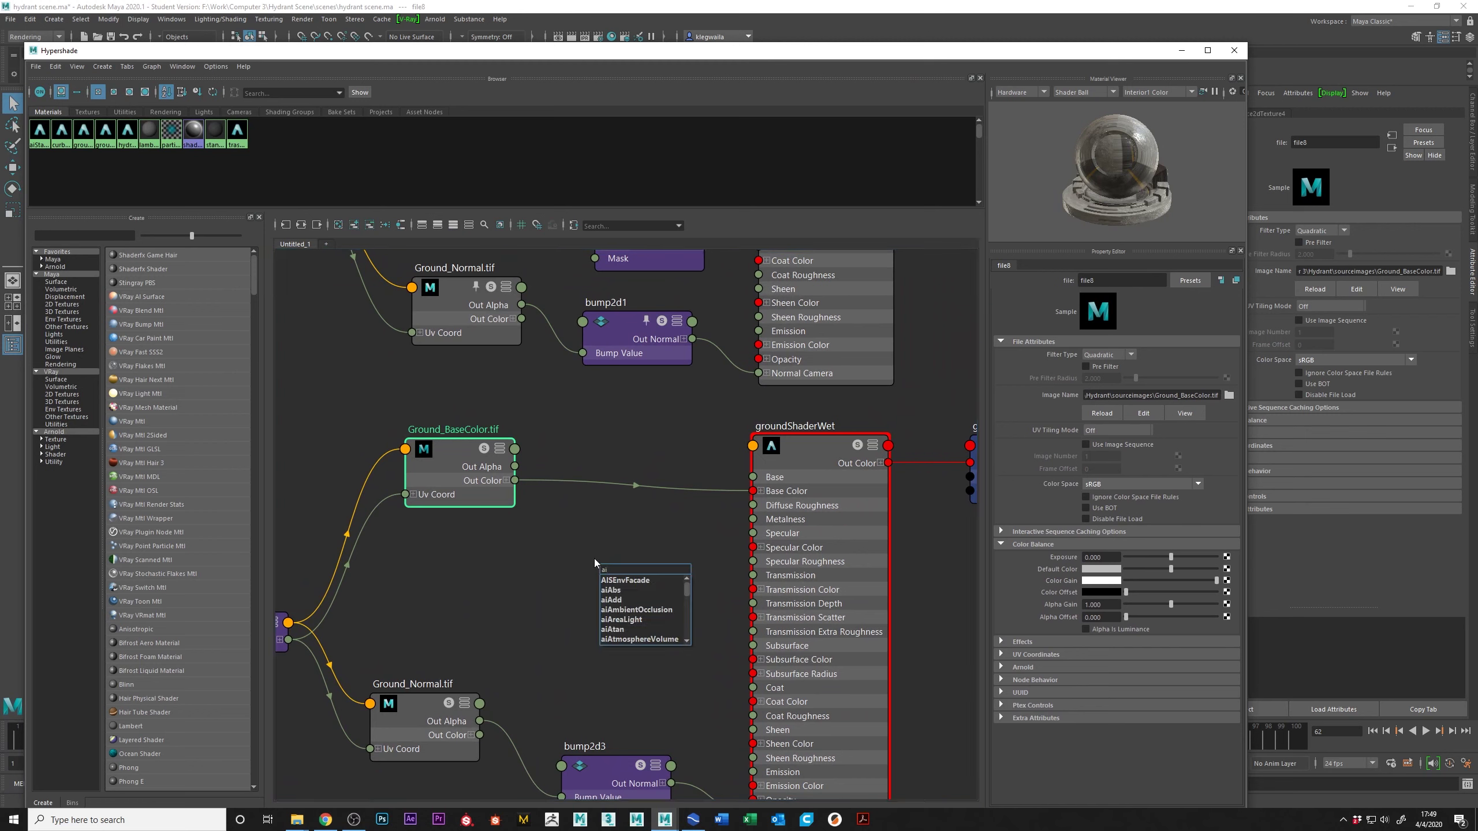
text(color)
key(Down)
key(Down)
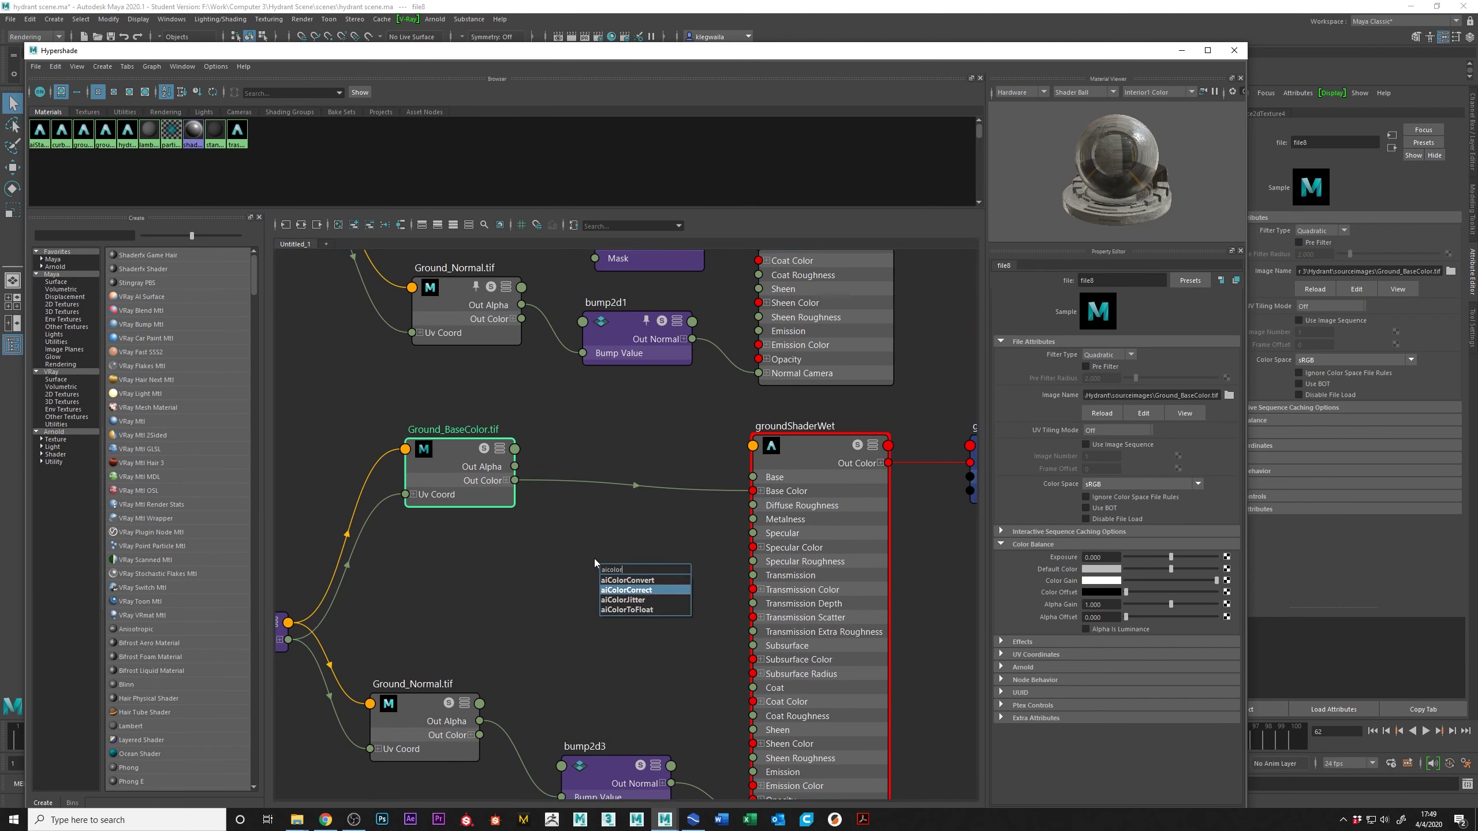
key(Return)
Step: Route the Ground_BaseColor texture's Out Color through the new aiColorCorrect node into groundShaderWet's Base Color
drag(647, 581, 636, 449)
drag(515, 485, 590, 490)
drag(698, 463, 754, 495)
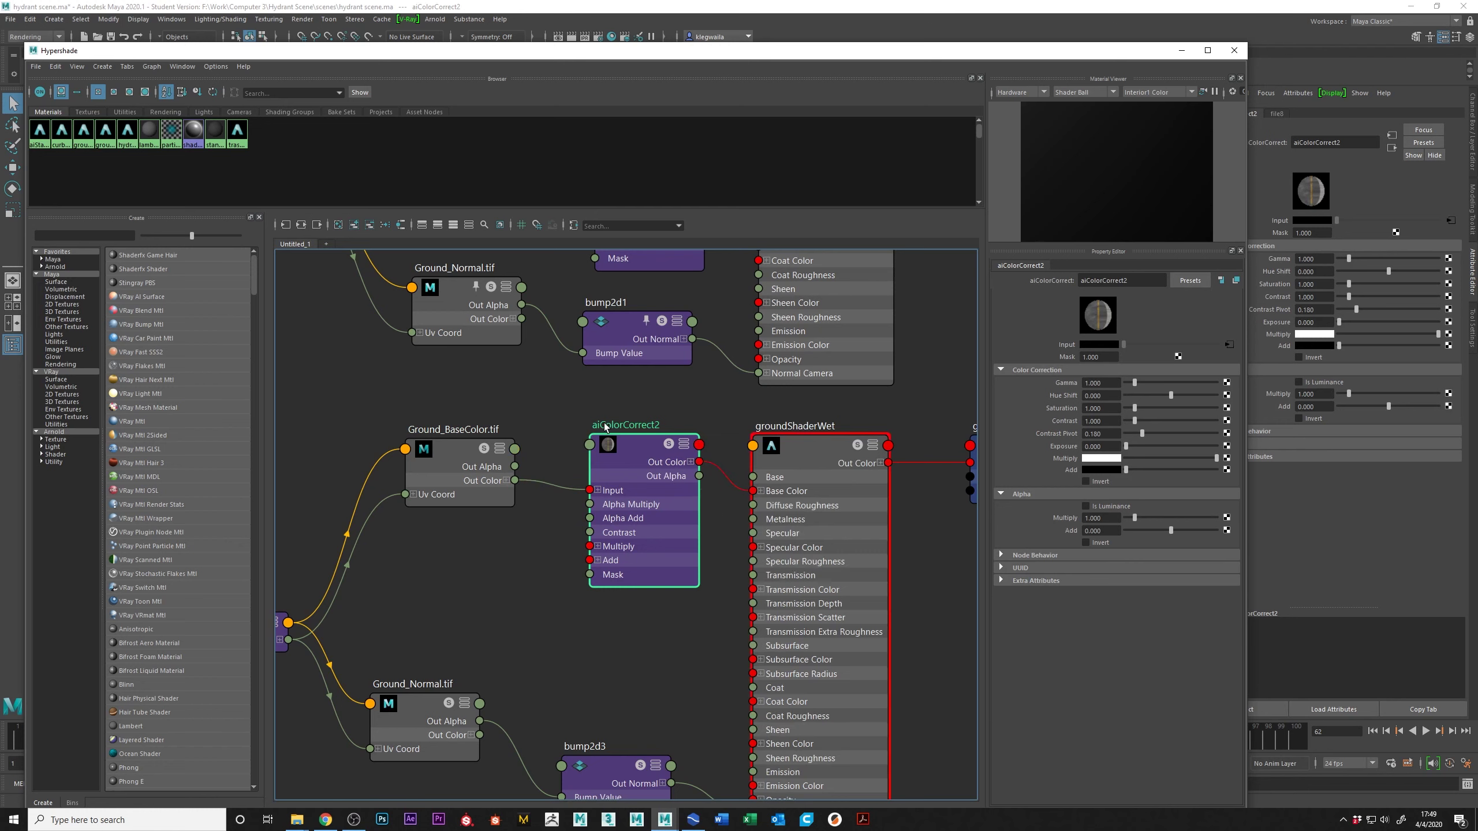
drag(638, 448, 633, 435)
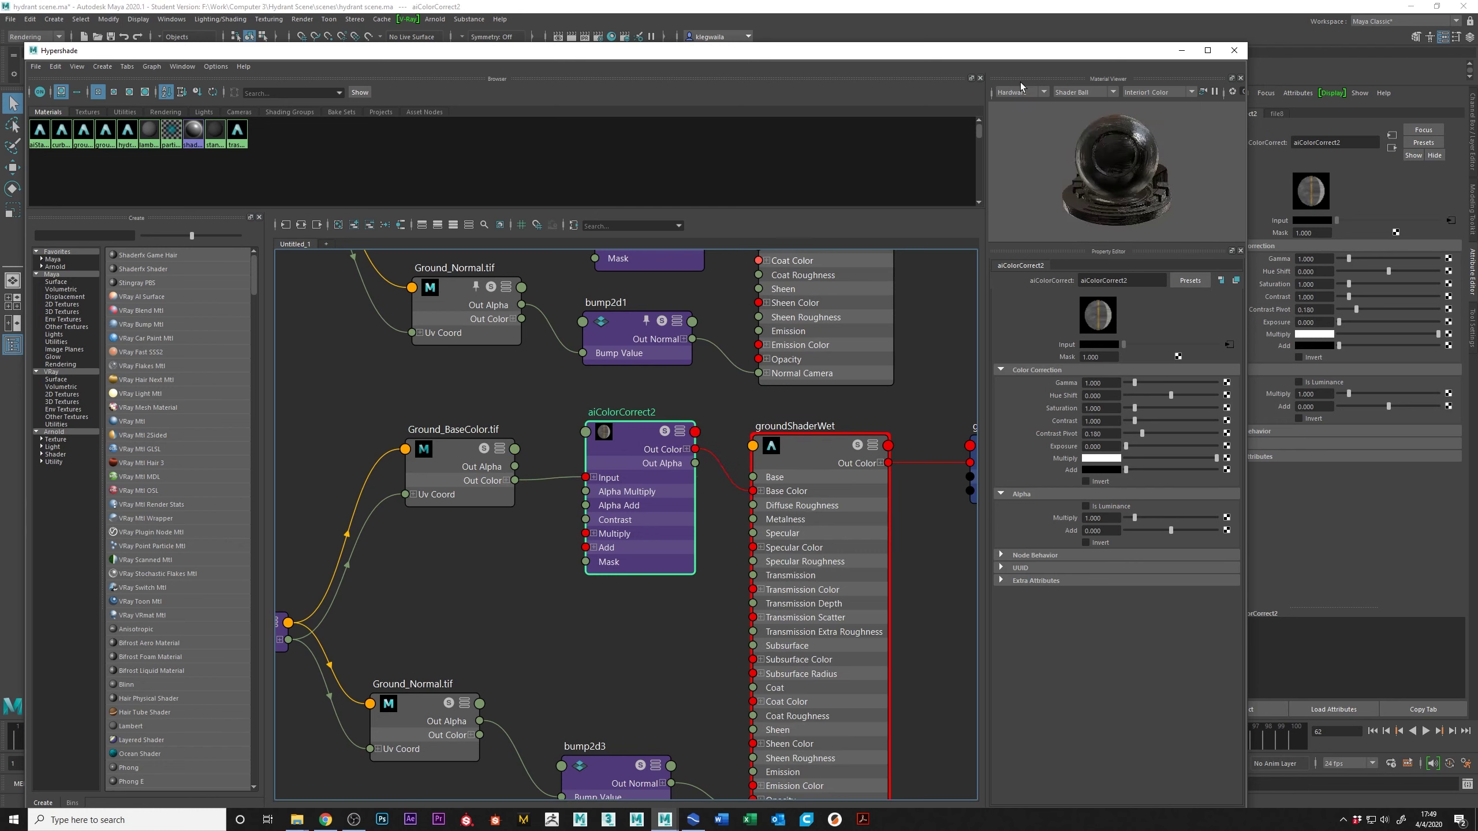
Step: Start a live Arnold render of the hydrant and road, and arrange it beside the shader graph
drag(1060, 49, 728, 48)
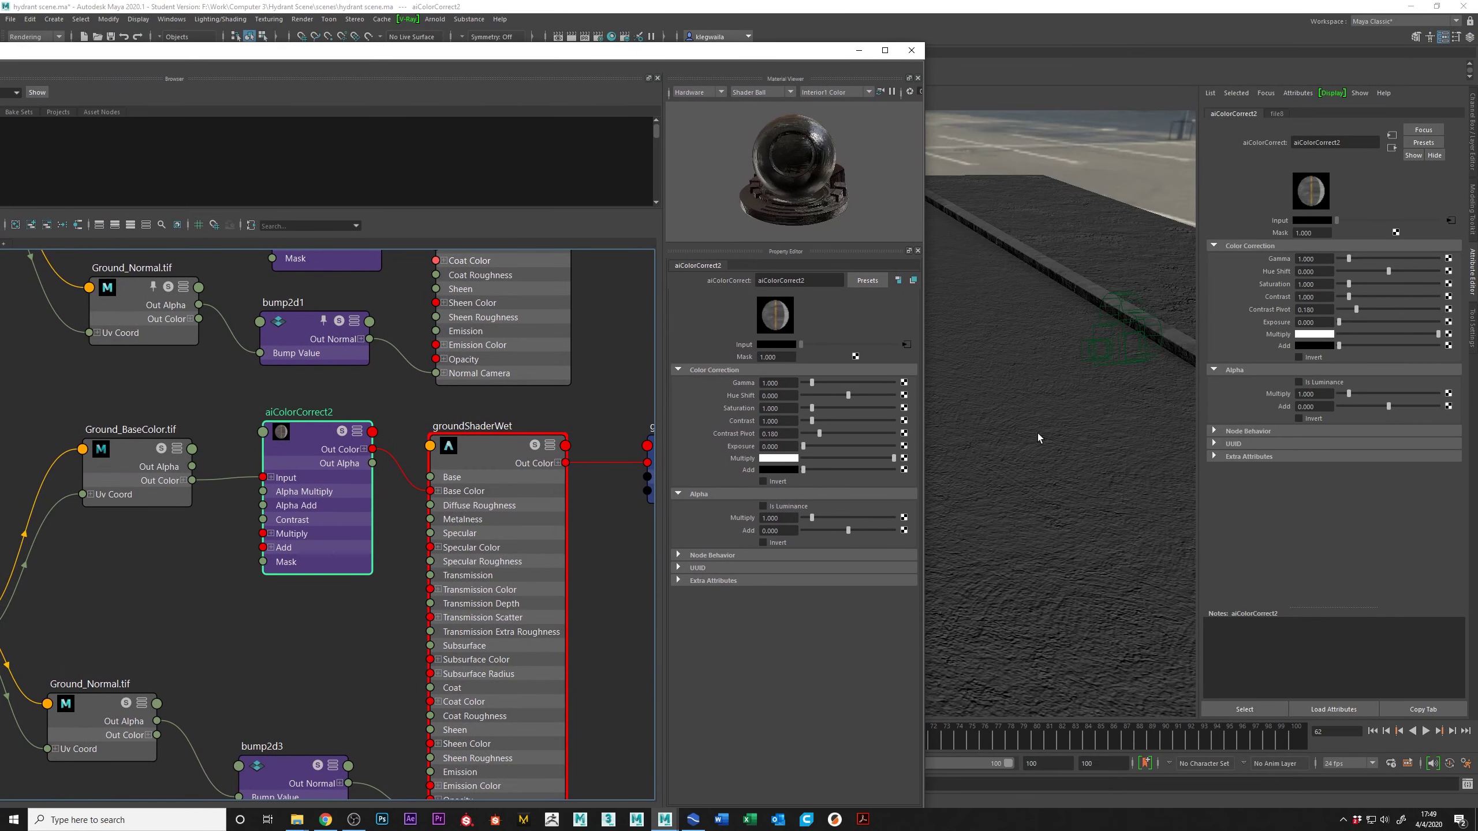
alt+drag(1094, 245, 990, 423)
scroll(1003, 447, up, 5)
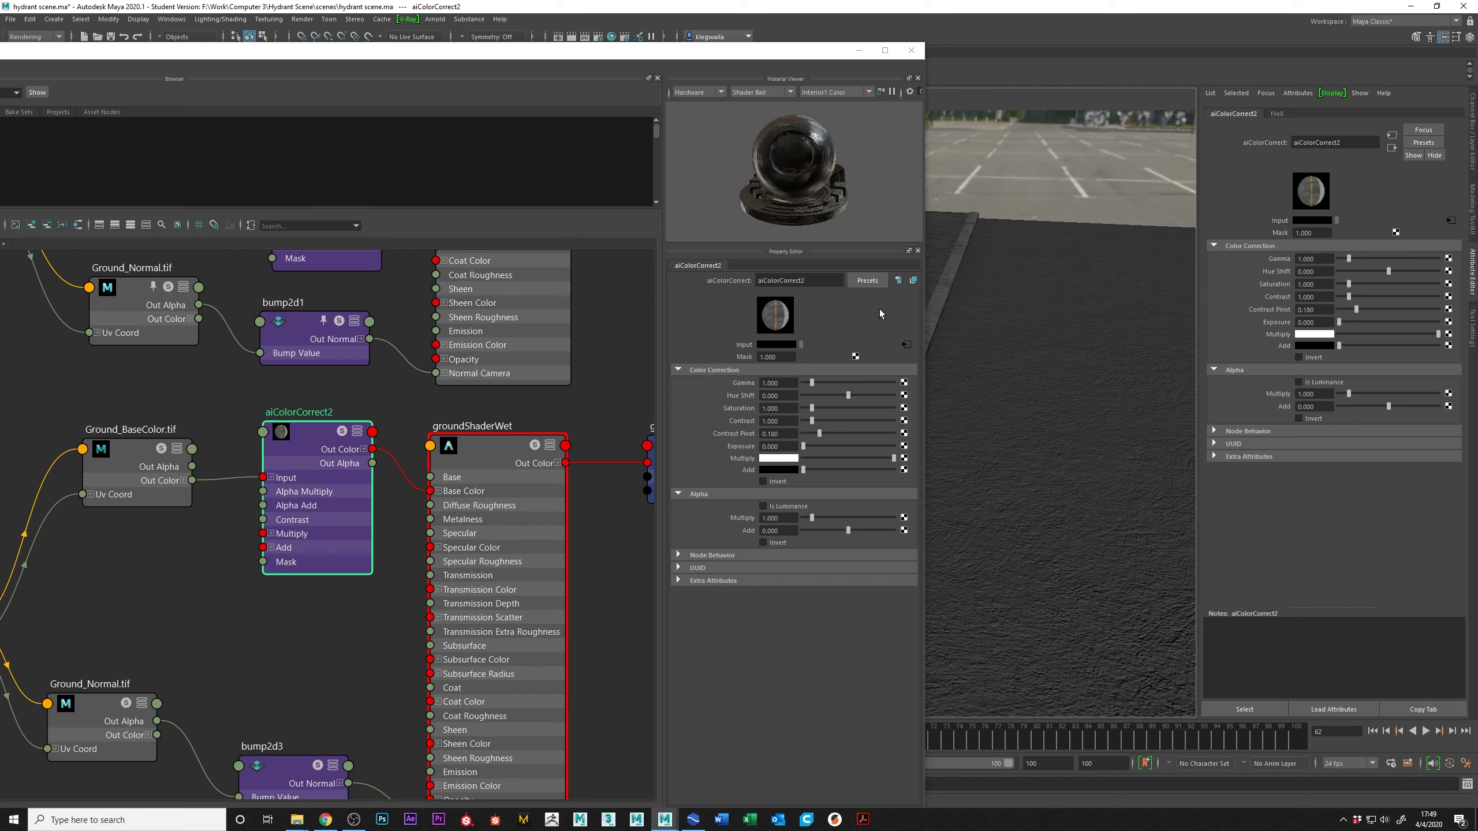
drag(662, 55, 625, 76)
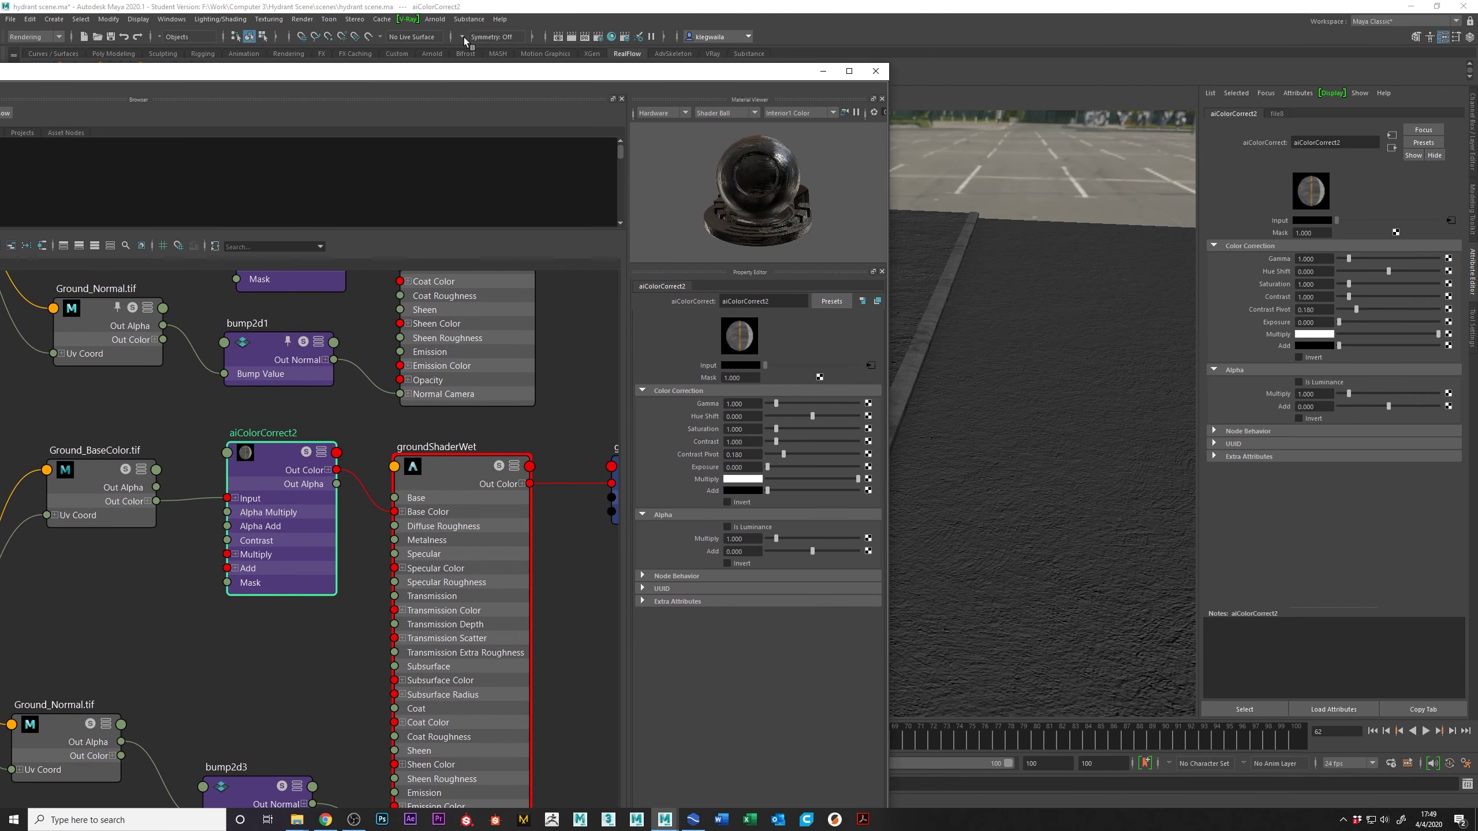
click(466, 19)
mouse_move(435, 19)
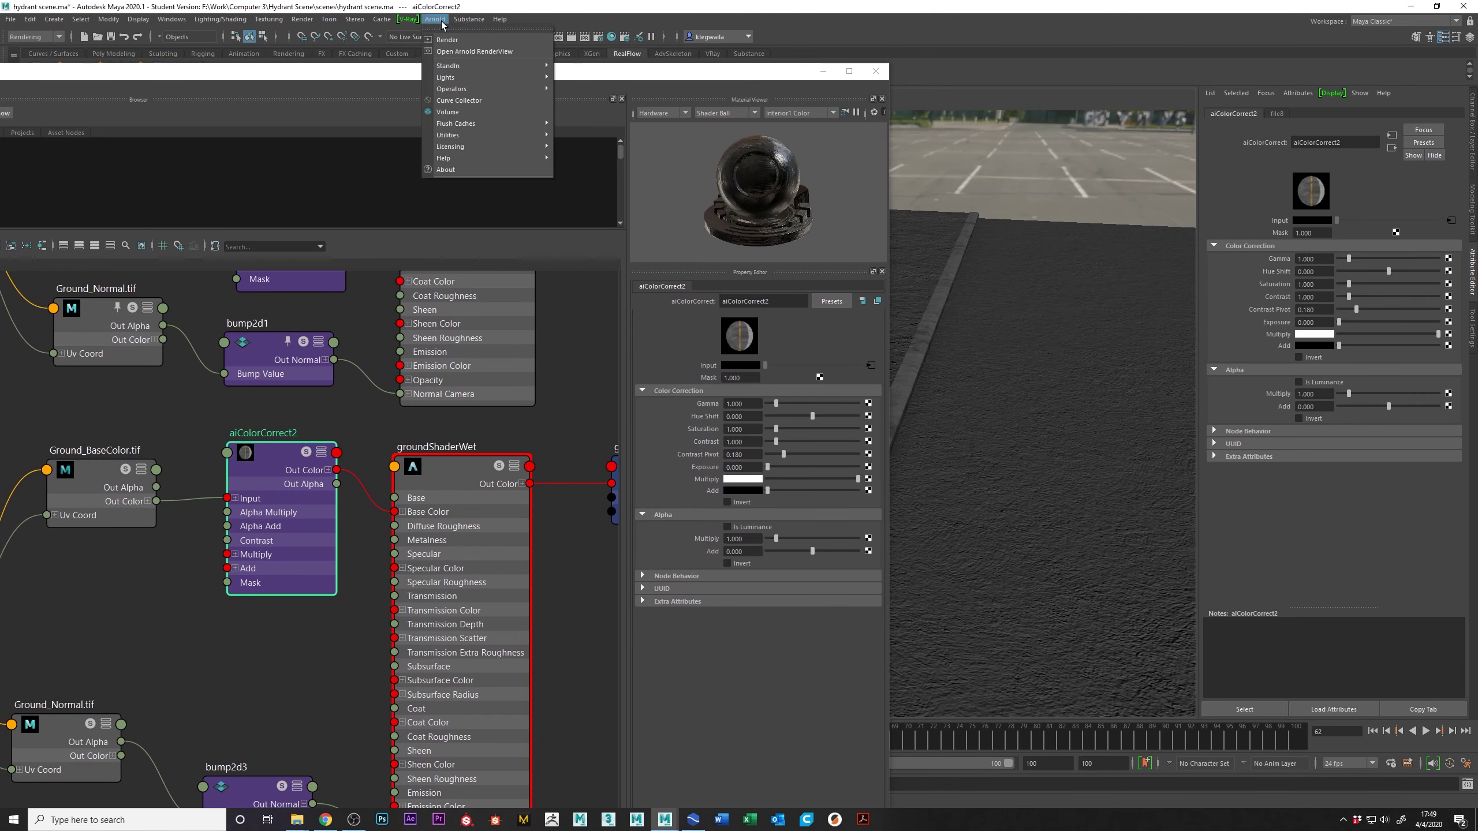
click(540, 55)
click(1132, 115)
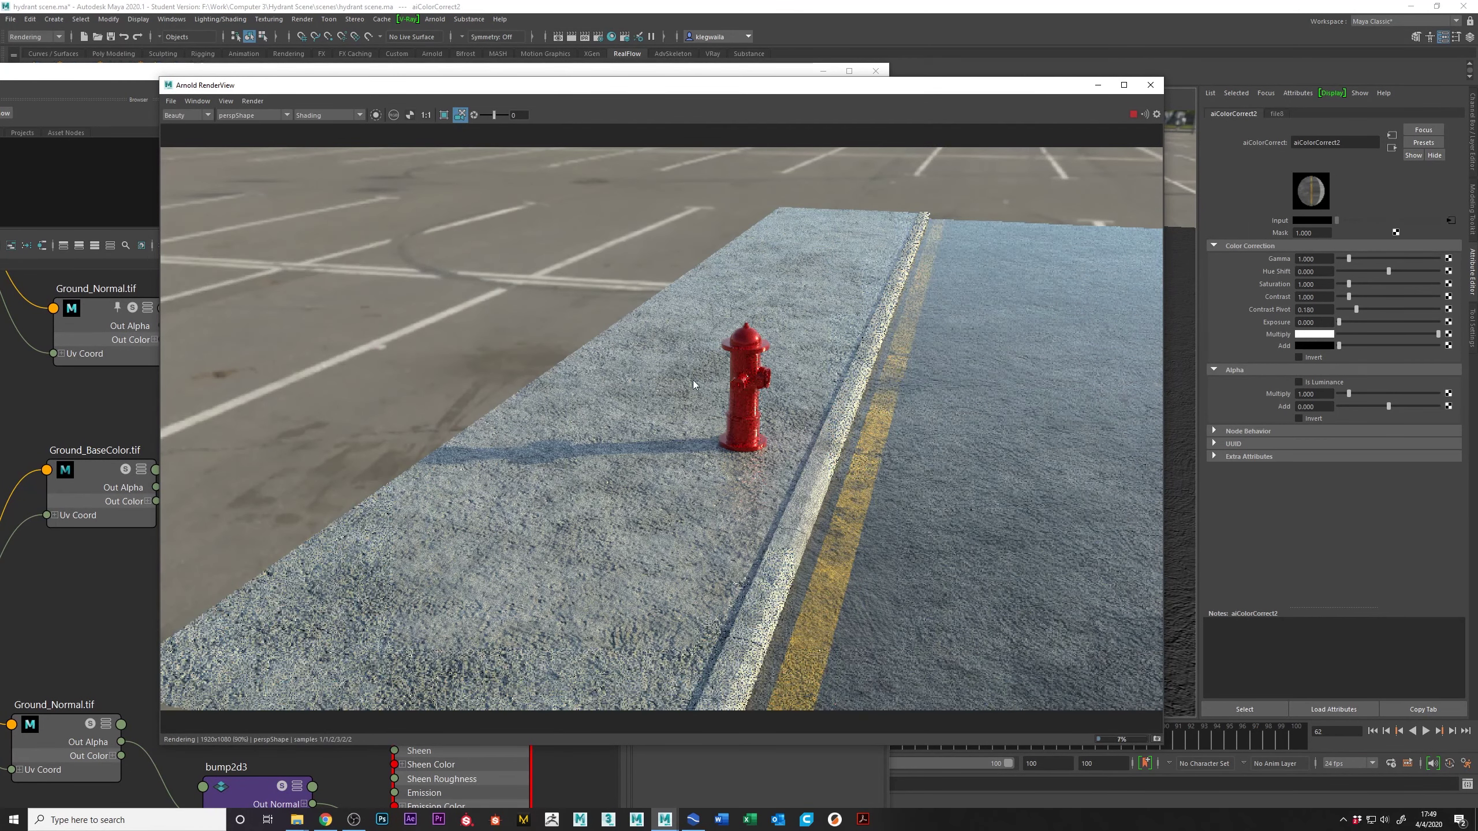
alt+drag(692, 380, 595, 375)
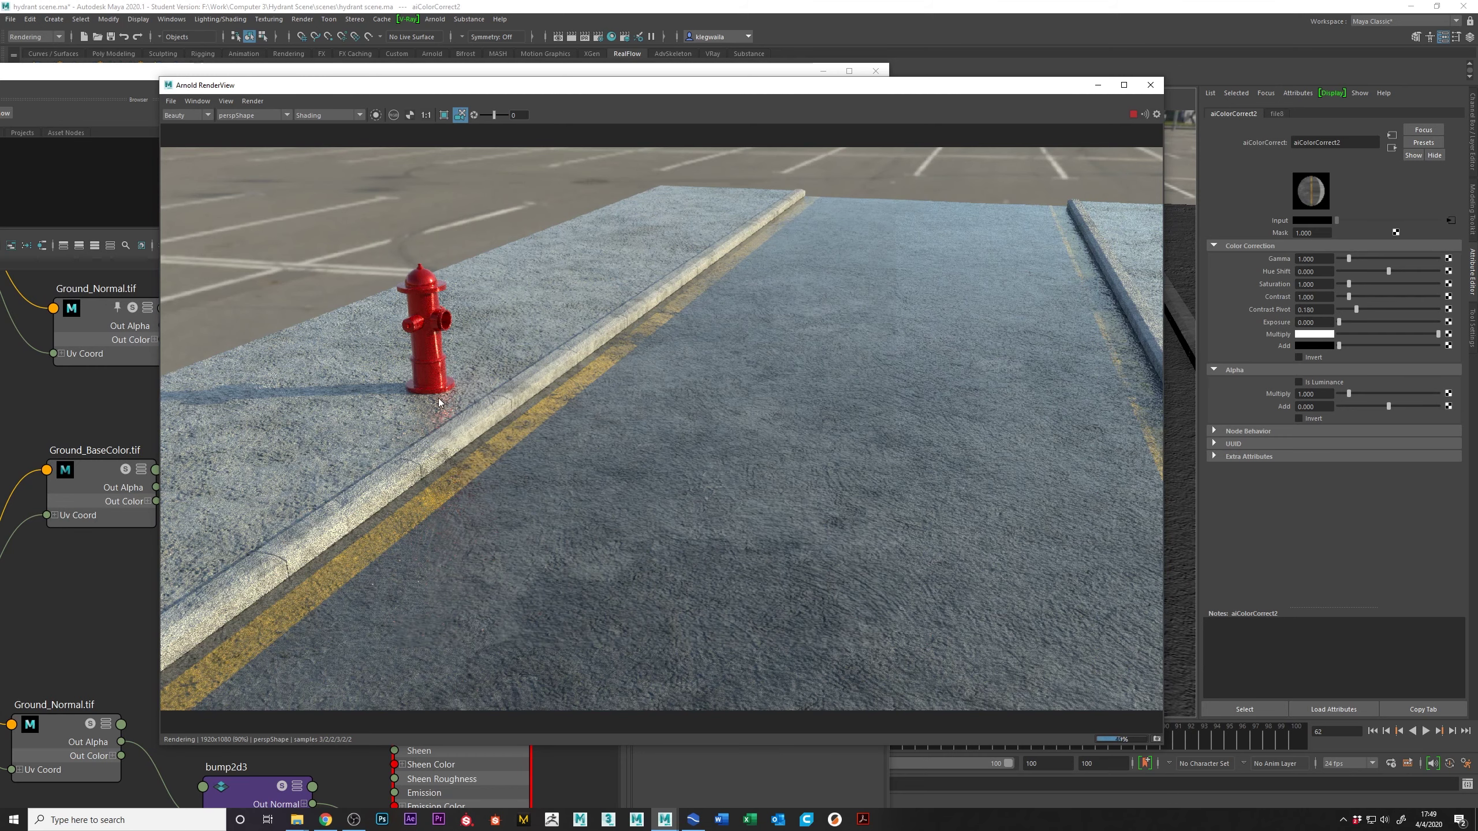
drag(542, 87, 799, 122)
drag(625, 79, 574, 70)
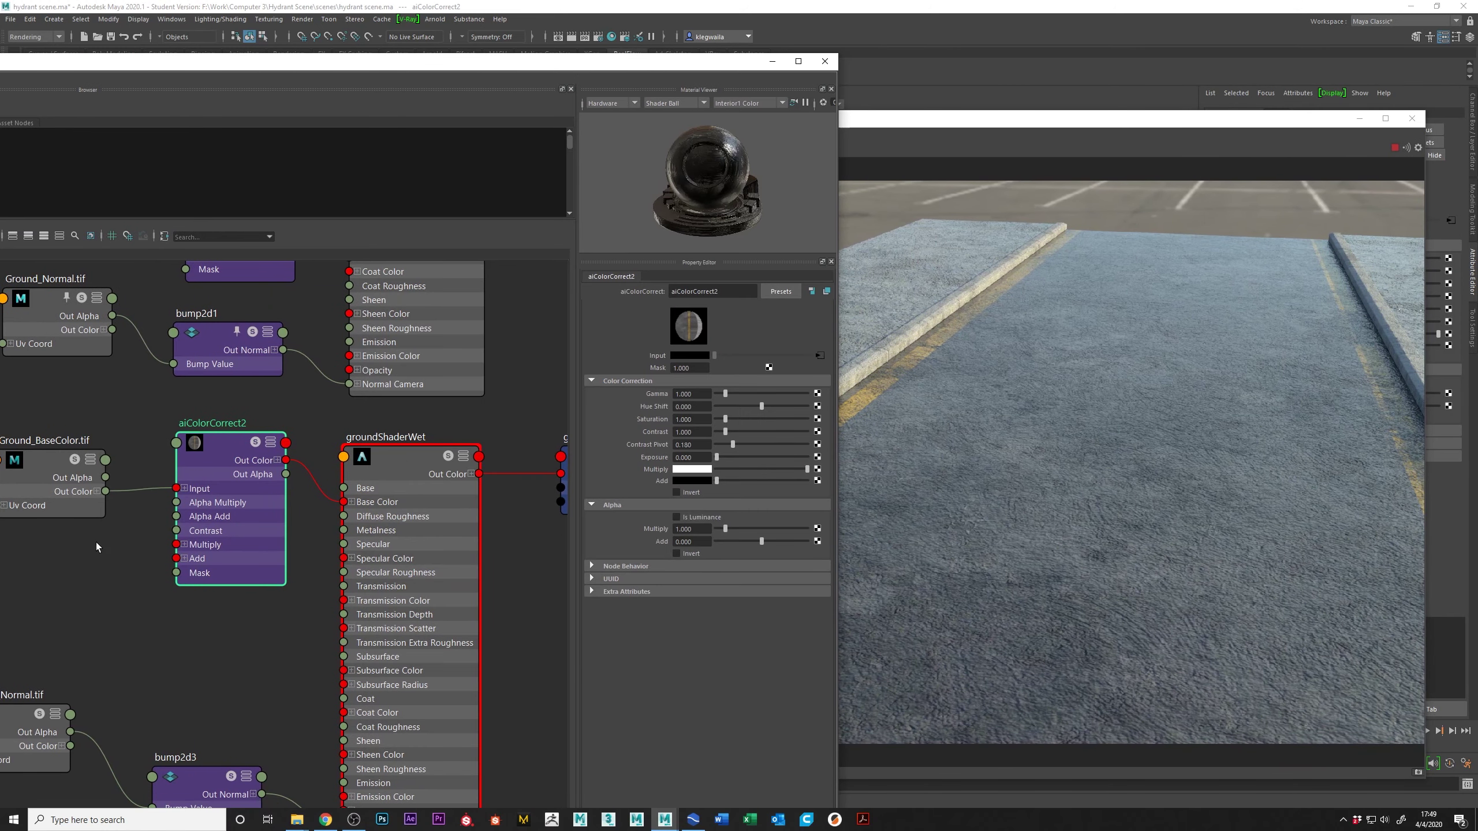
Step: Try a specular roughness of 0 on groundShaderWet and settle on about 0.245
middle_drag(58, 504, 261, 571)
click(521, 362)
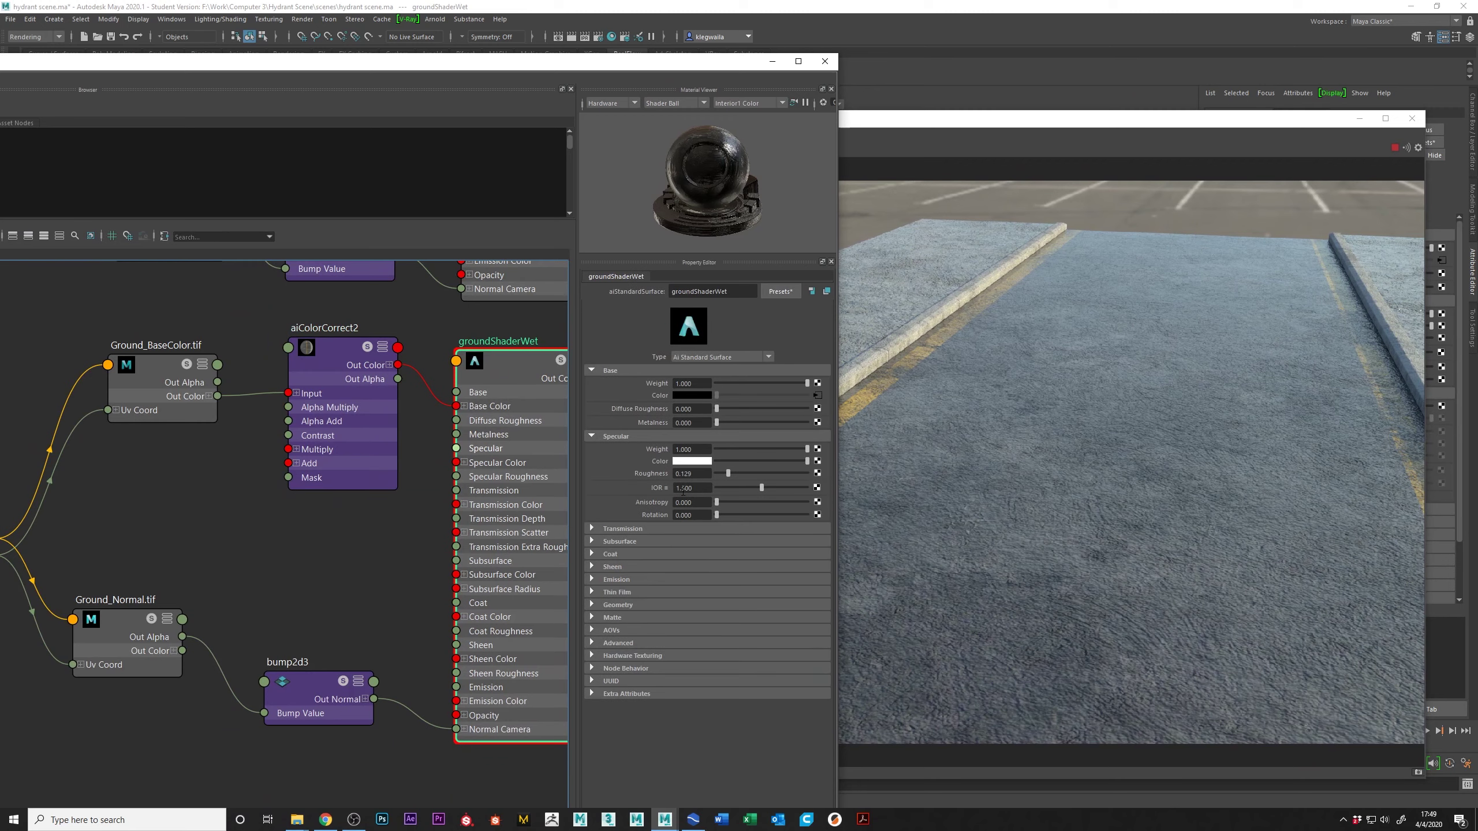
drag(728, 475, 716, 475)
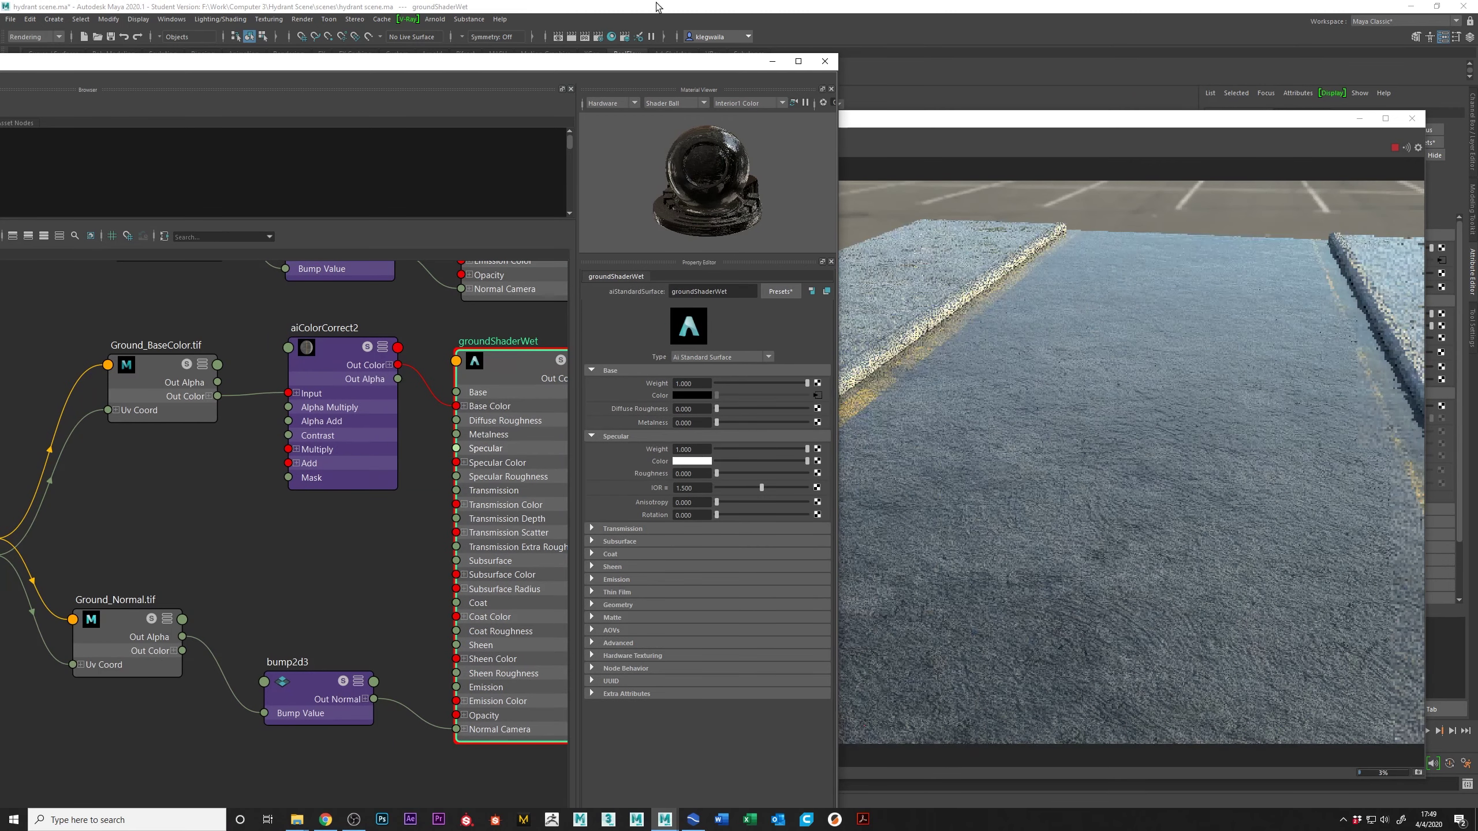
drag(688, 61, 456, 71)
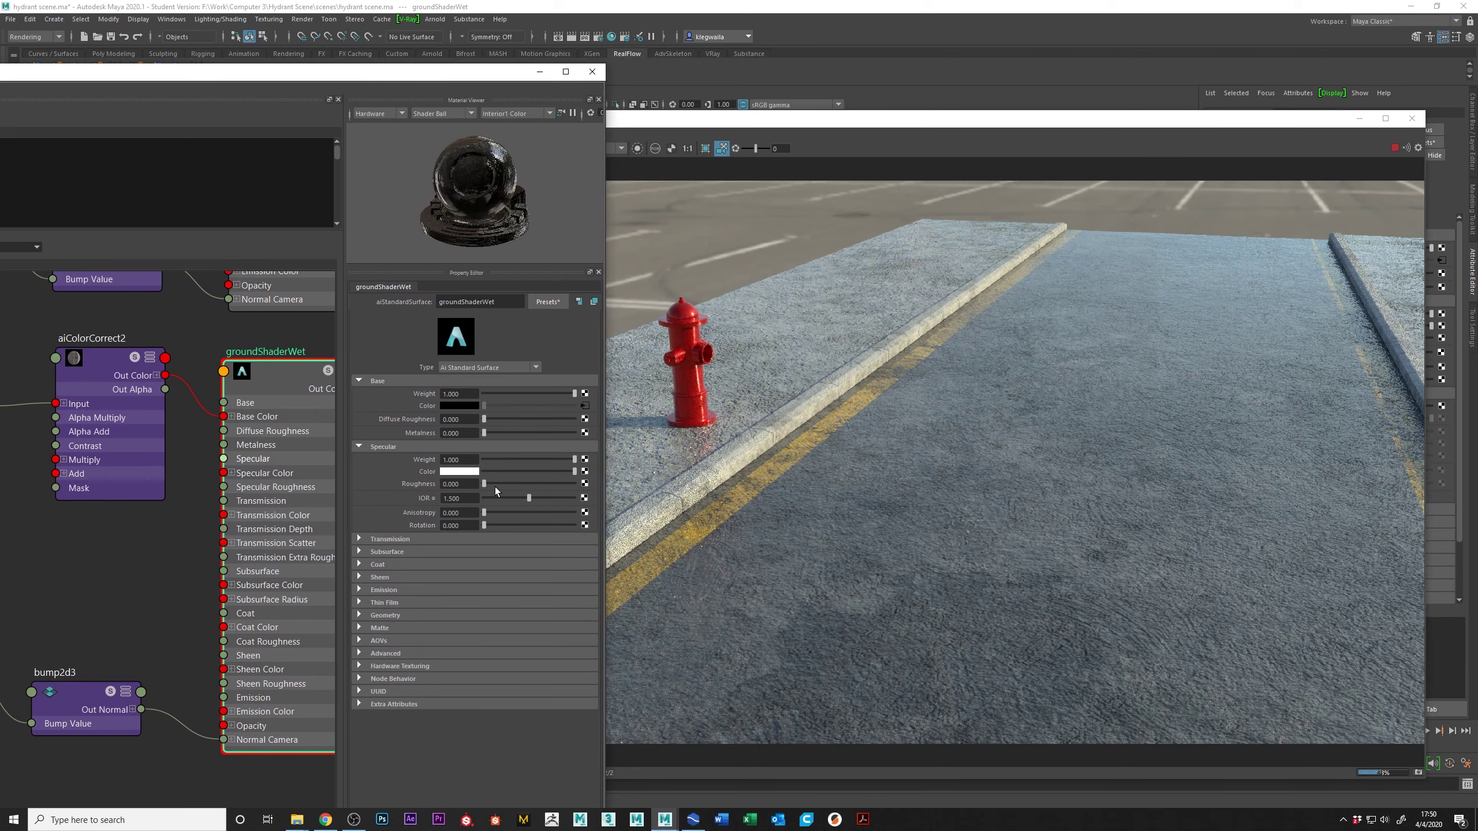
drag(494, 485, 504, 485)
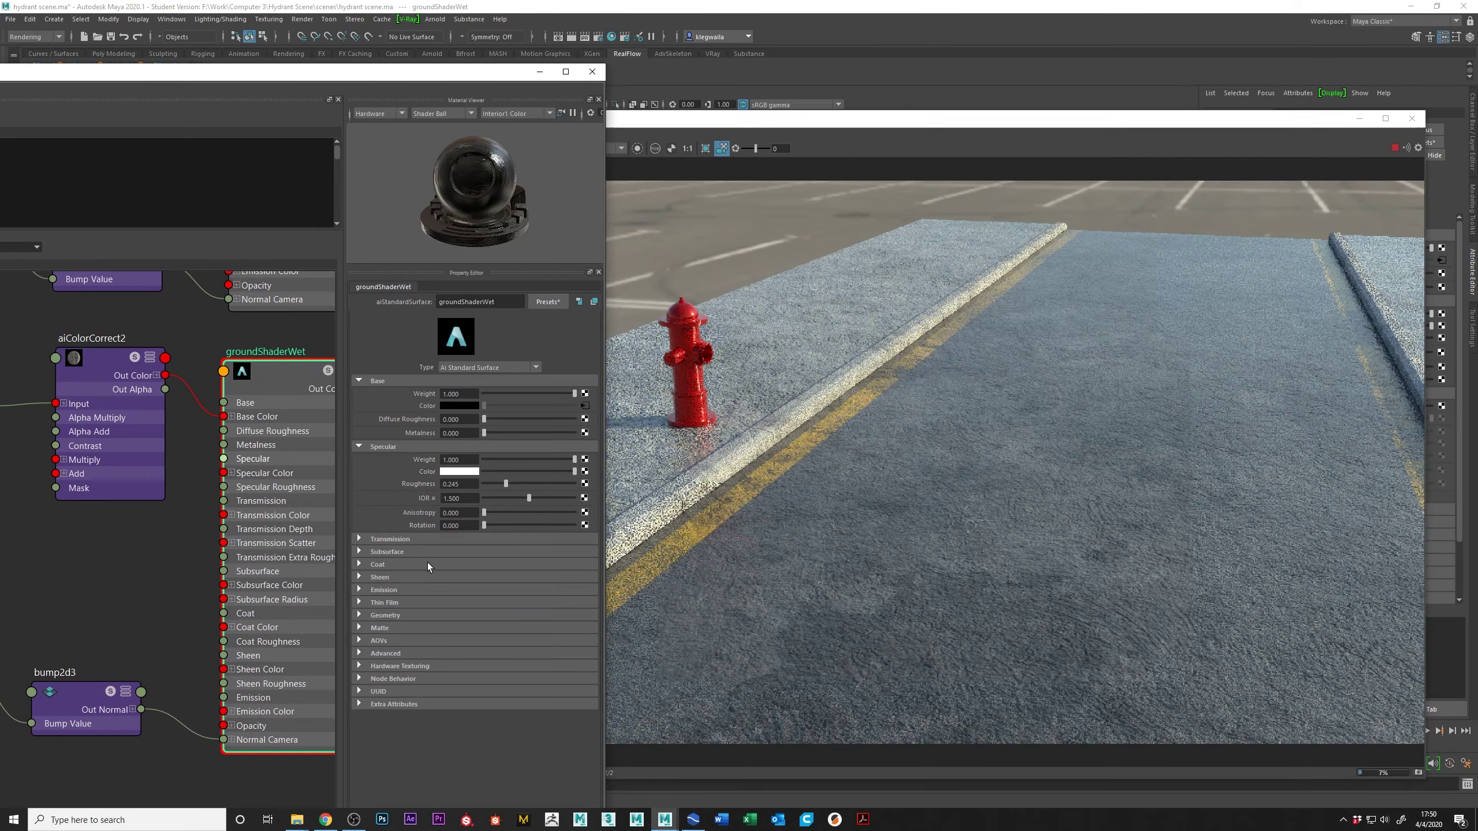
Step: Try darkening the wet ground's base color by lowering the aiColorCorrect gamma to 0.3
alt+middle_drag(68, 386, 180, 429)
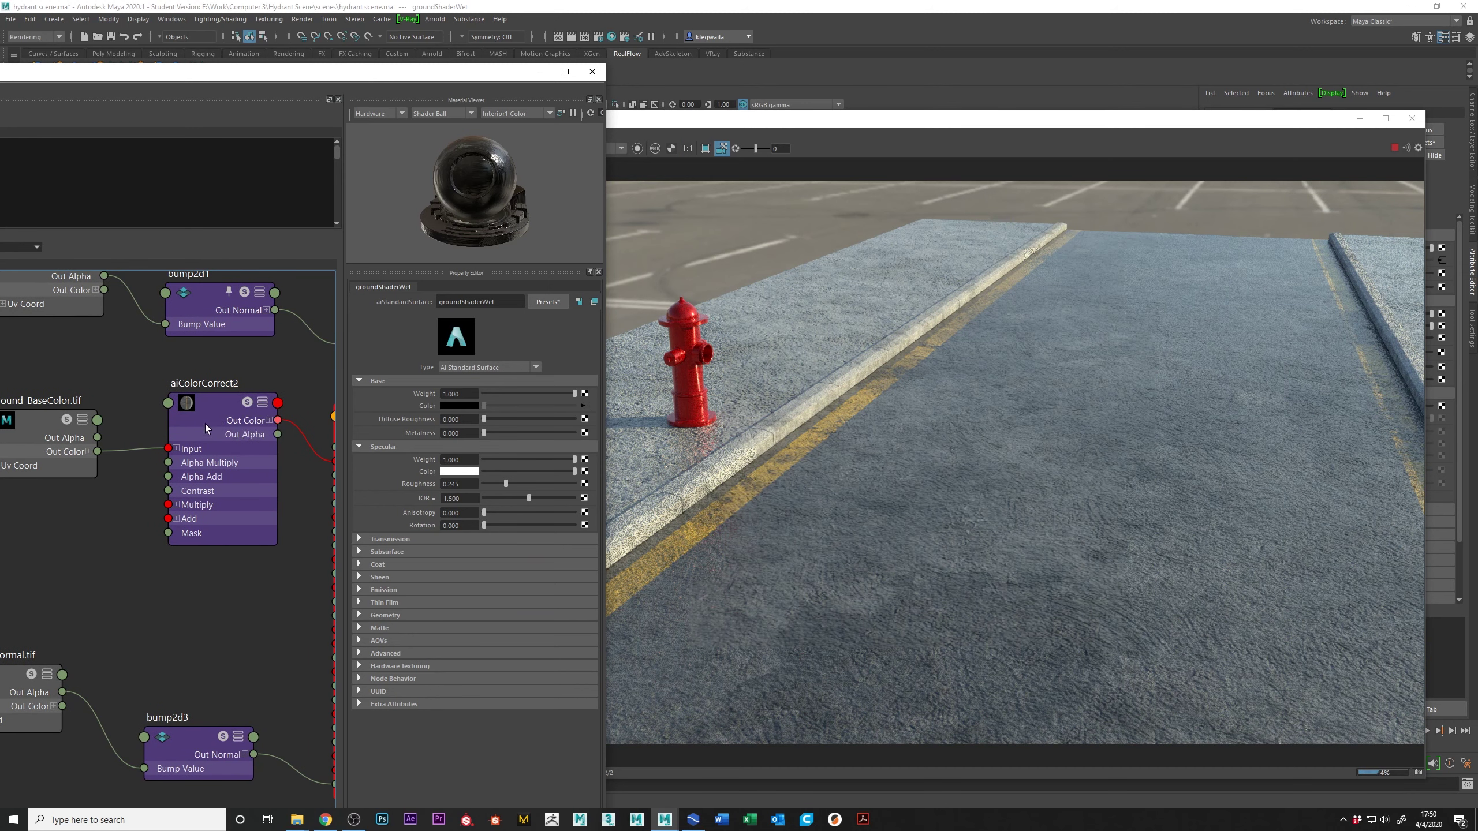
click(241, 430)
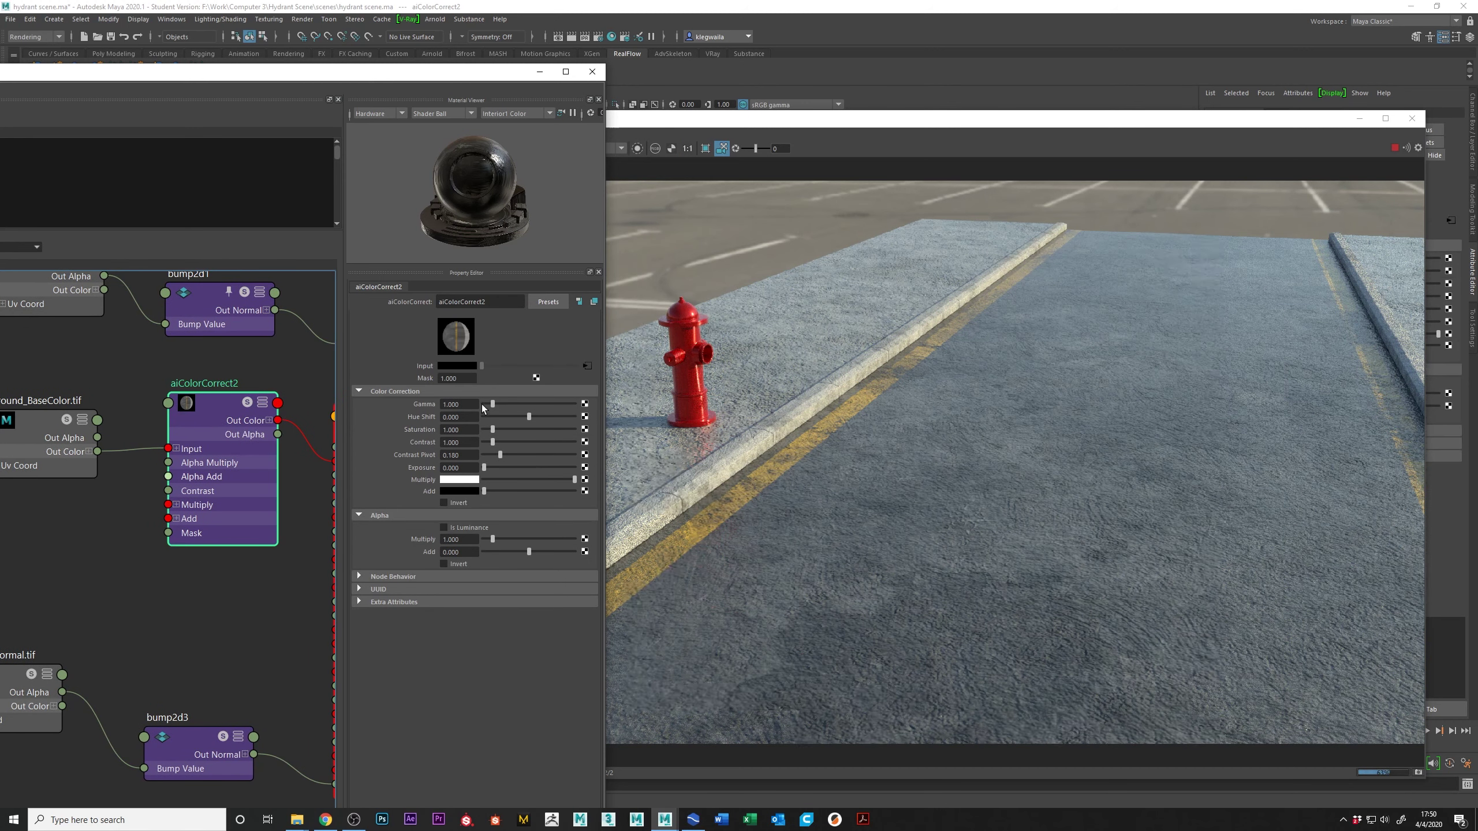
drag(492, 403, 488, 404)
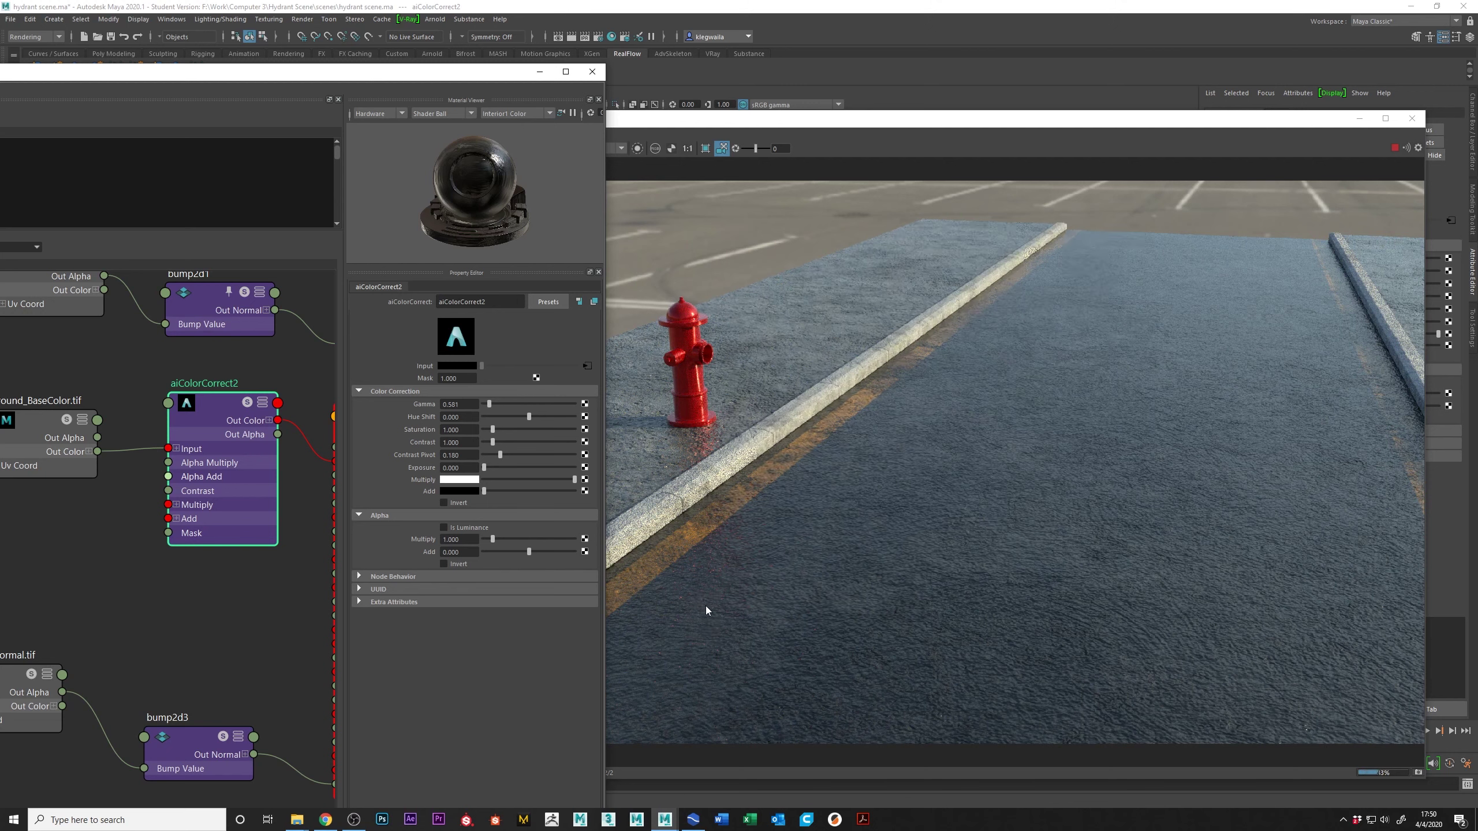
click(459, 404)
text(.36)
key(BackSpace)
key(Return)
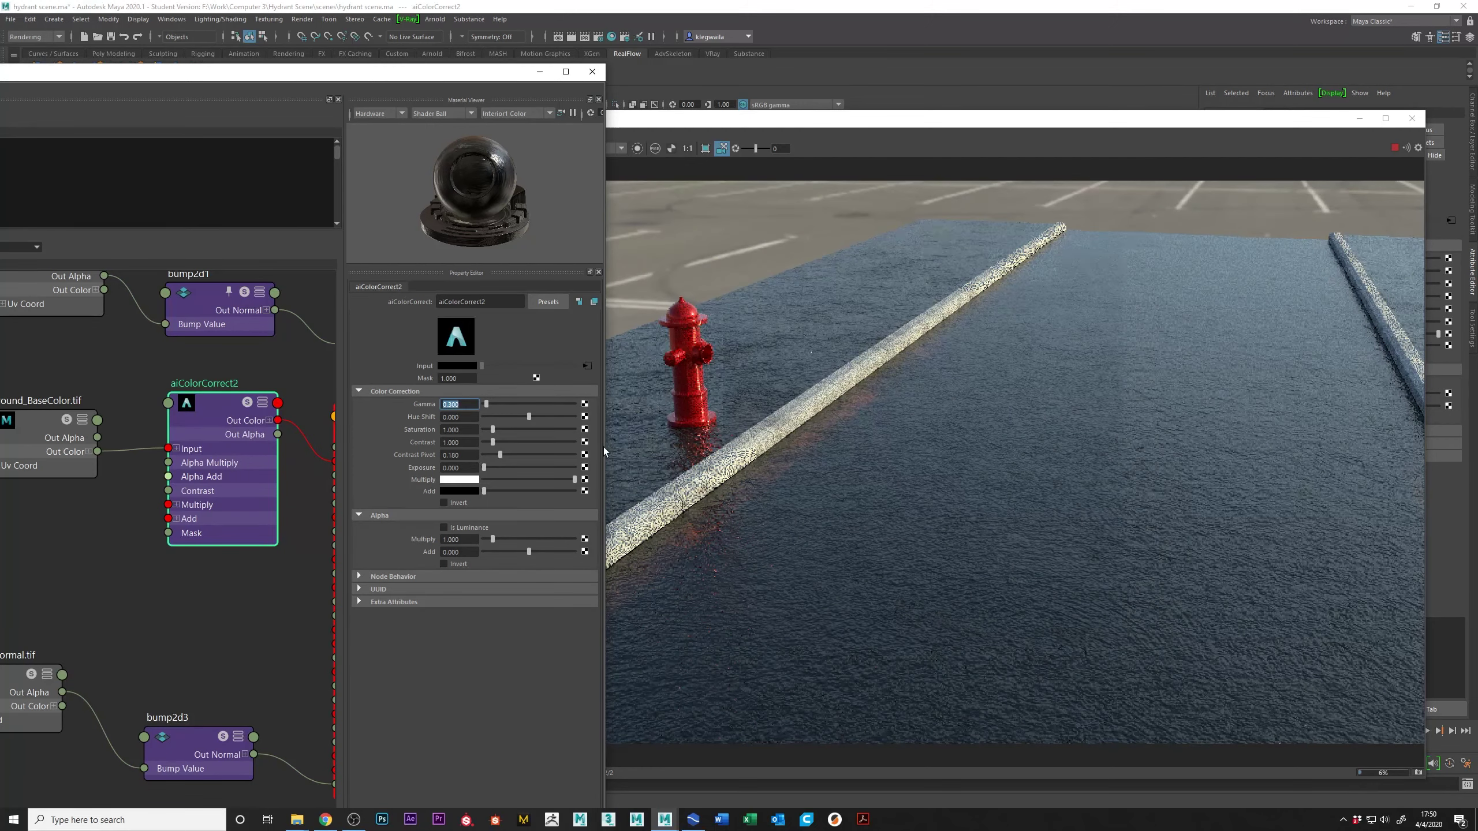
Step: Try a gamma of 0.4 on the base color's aiColorCorrect node and settle on 0.454
click(868, 500)
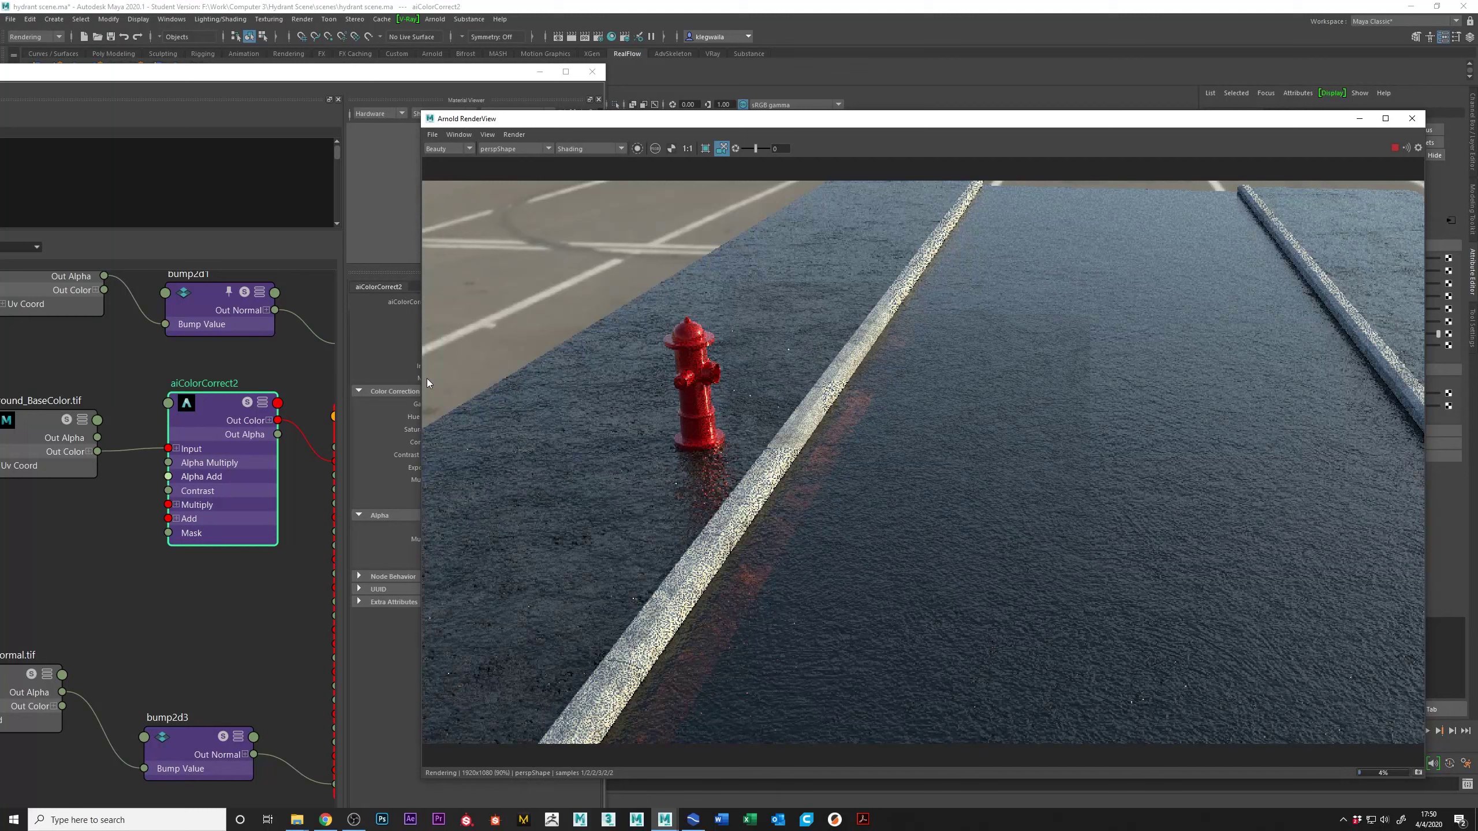
click(226, 407)
click(459, 405)
text(.4)
key(Return)
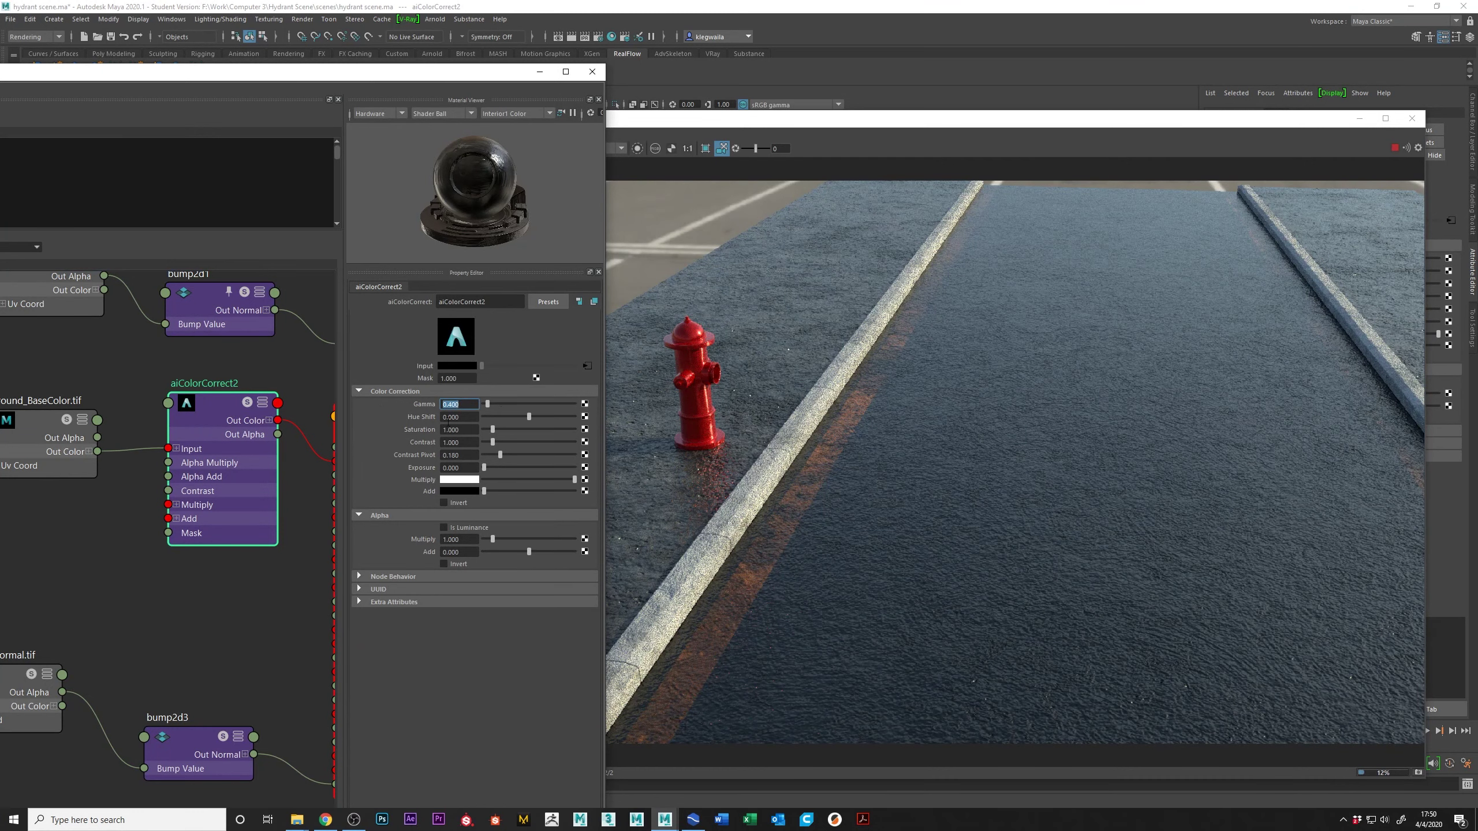
text(.454)
key(Return)
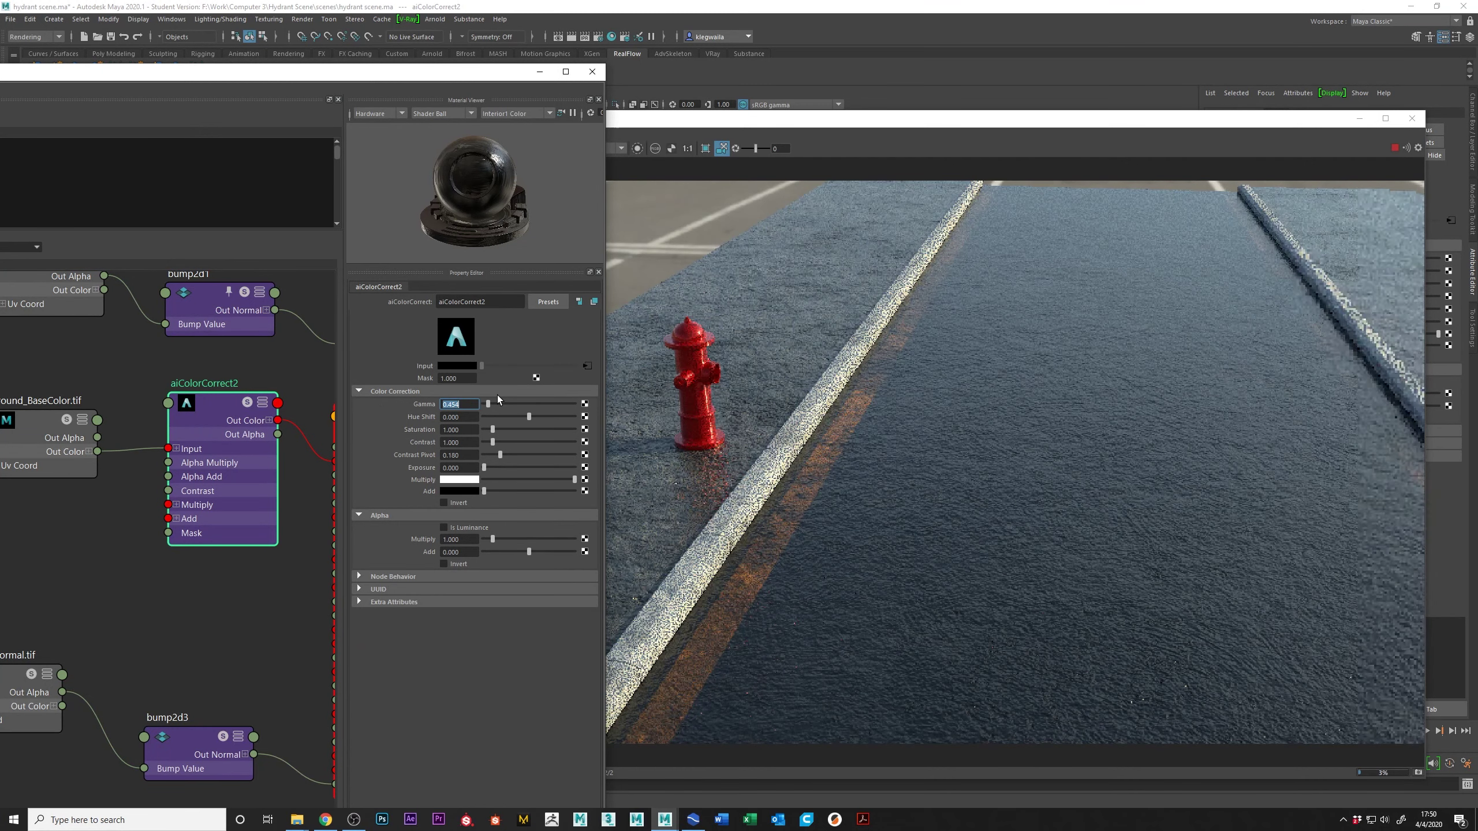
Step: Set the wet ground's base color gamma to 0.45 and stop the live Arnold render
key(Return)
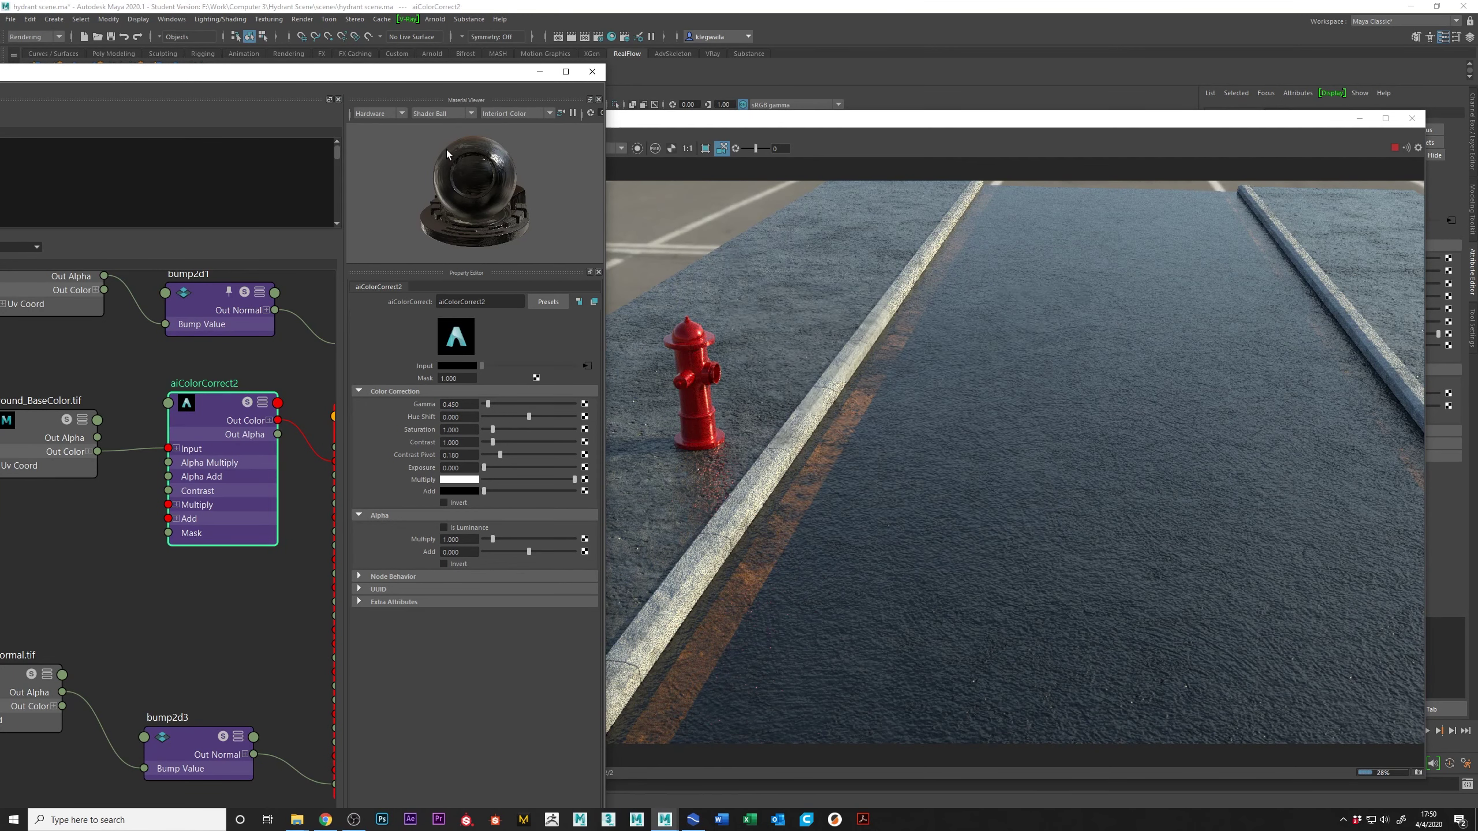
click(1375, 167)
click(1395, 147)
Step: Duplicate the complete shading network of curbShader
drag(441, 76, 881, 20)
scroll(413, 522, down, 3)
alt+middle_drag(413, 521, 564, 429)
click(605, 362)
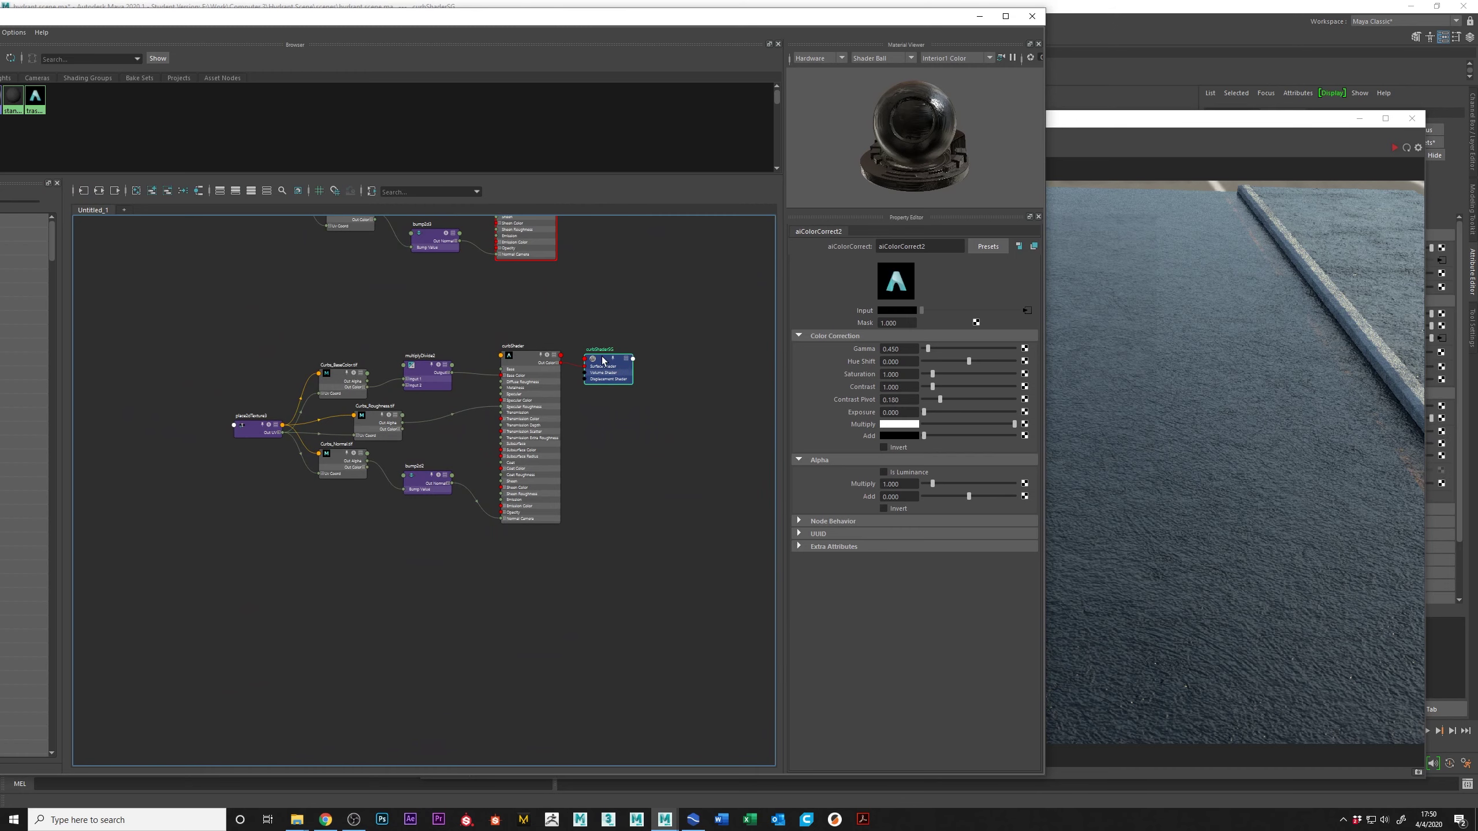
drag(93, 19, 290, 26)
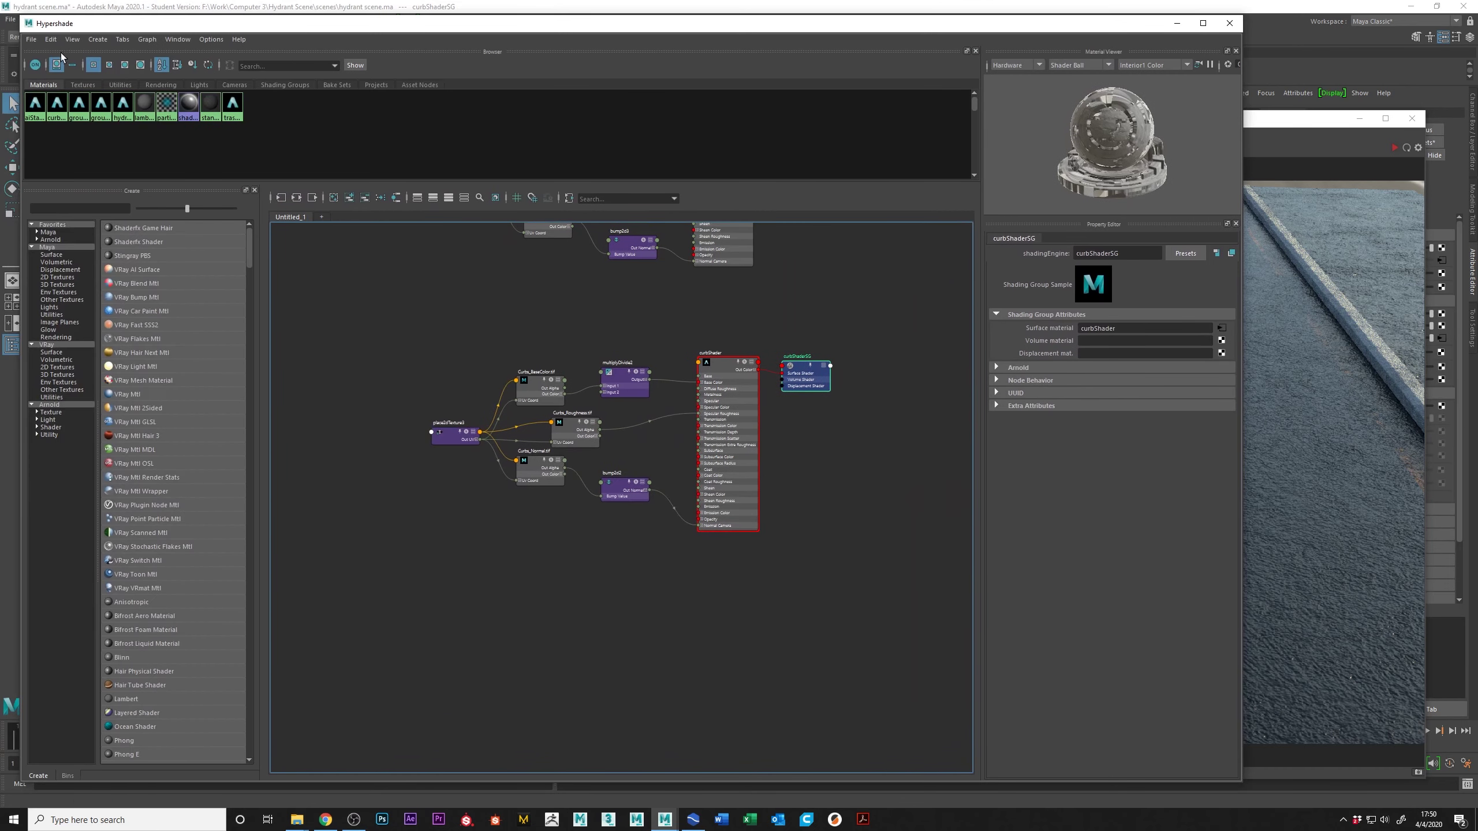
click(51, 39)
mouse_move(195, 161)
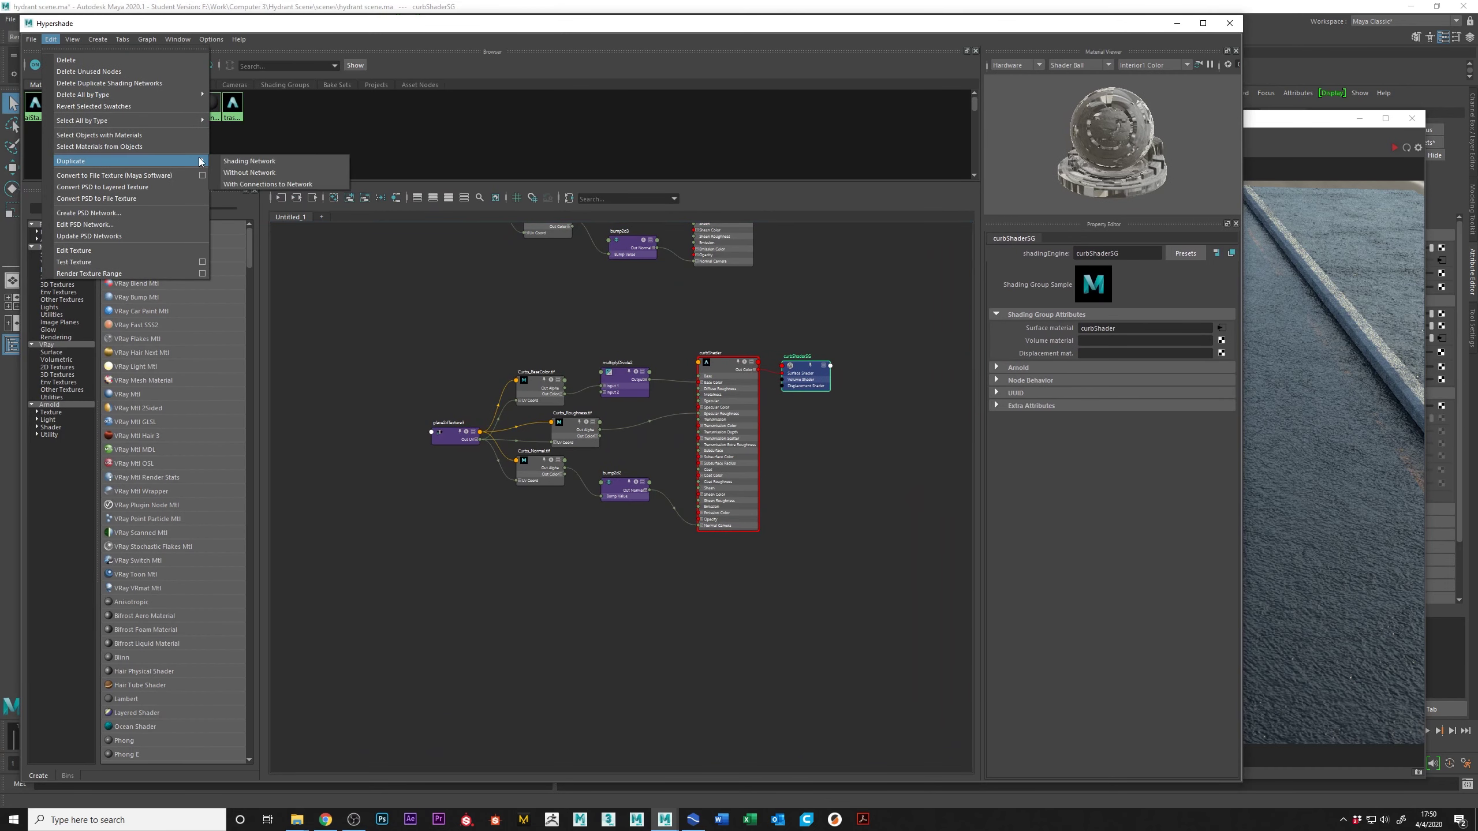
click(266, 162)
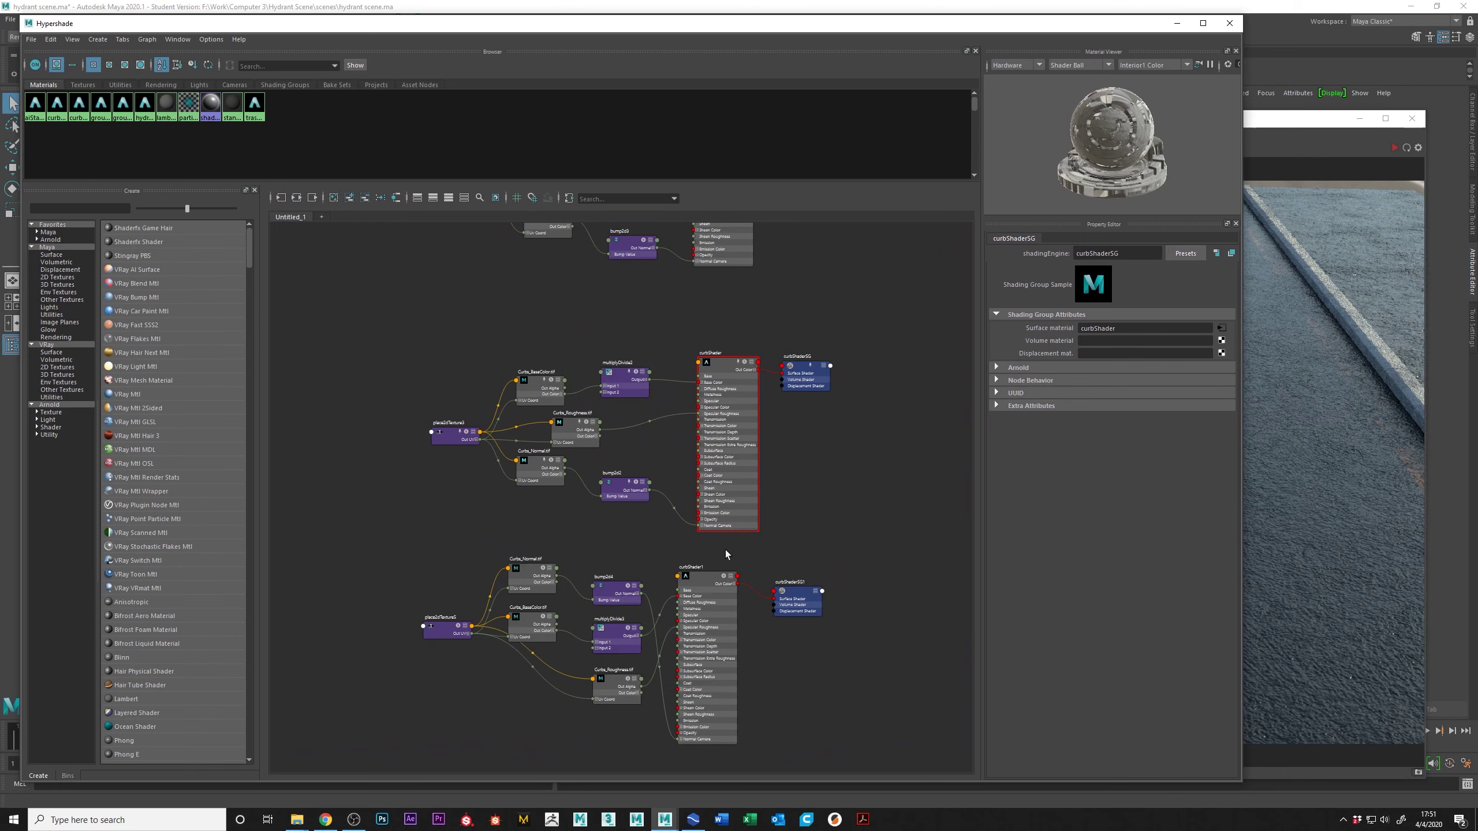
Step: Separate the duplicated curb network from the original and rename its surface shader as curbShaderWet
drag(384, 515, 972, 776)
drag(679, 608, 706, 592)
alt+right_drag(669, 508, 856, 632)
double_click(680, 522)
click(657, 530)
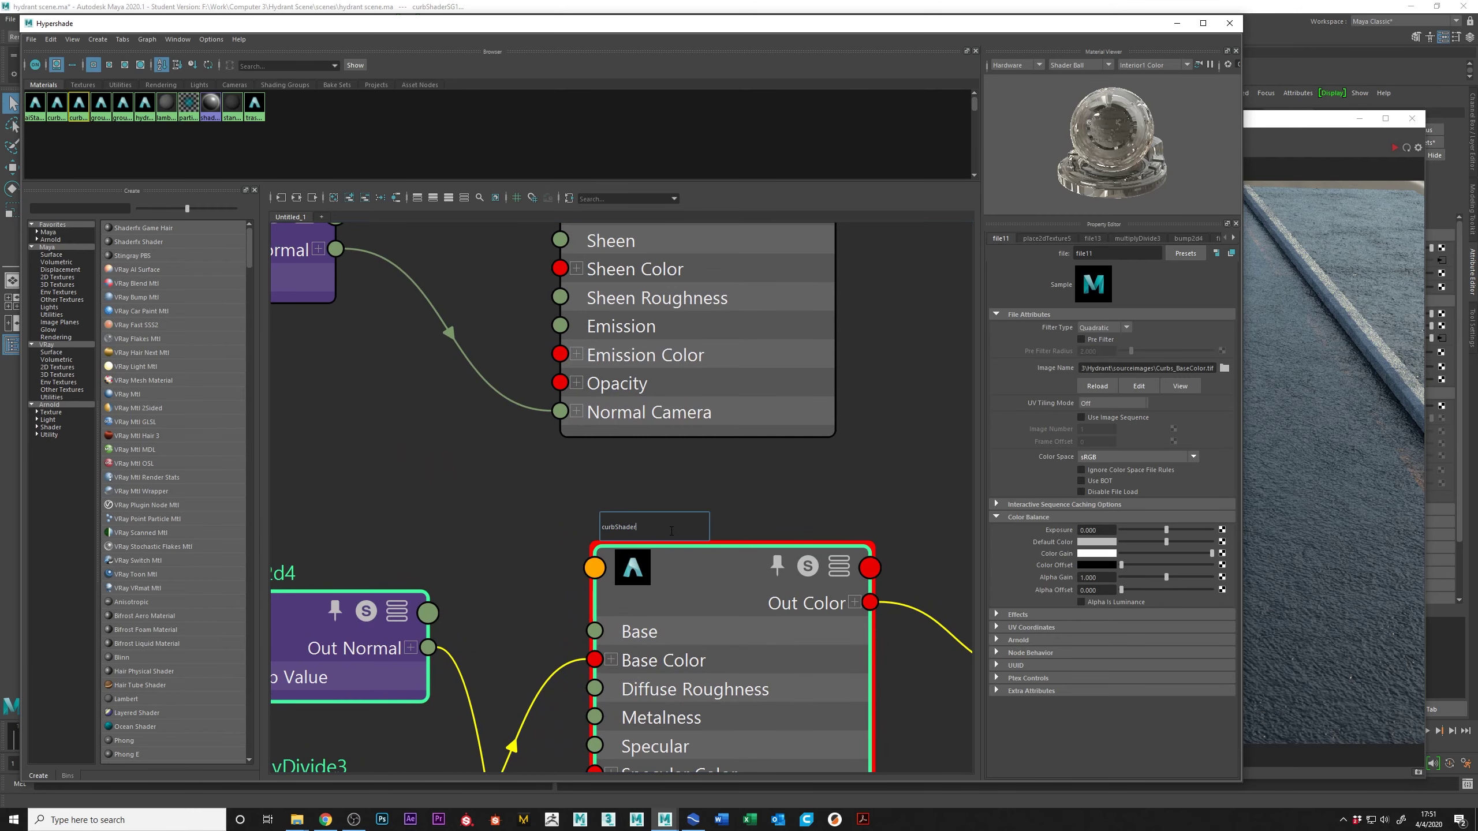
double_click(672, 531)
key(Return)
Step: Rename the duplicated curb shading group as curbShaderWetSG
alt+middle_drag(735, 560, 373, 520)
double_click(732, 557)
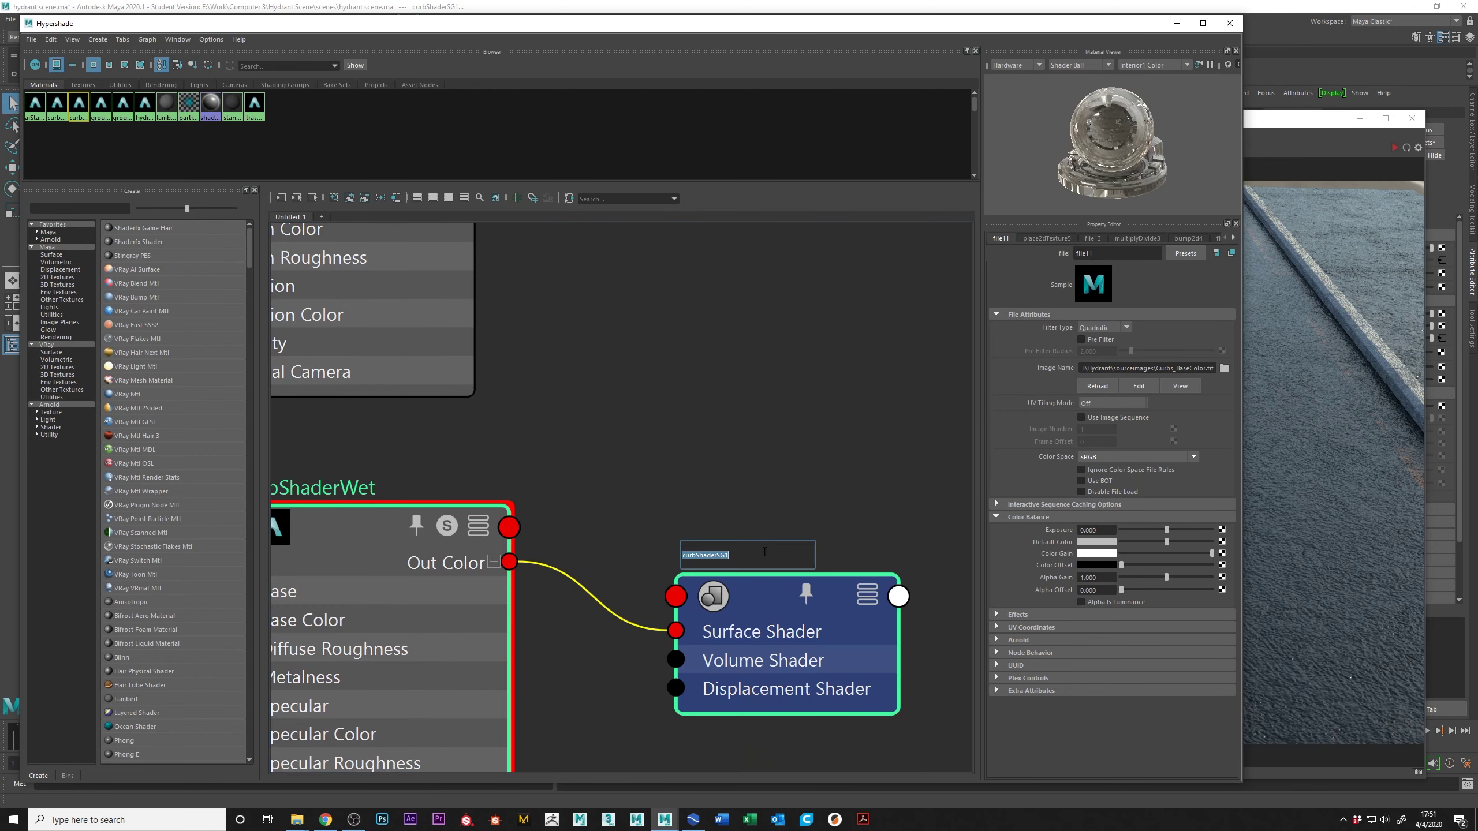
click(717, 555)
text(Wet)
key(BackSpace)
key(Return)
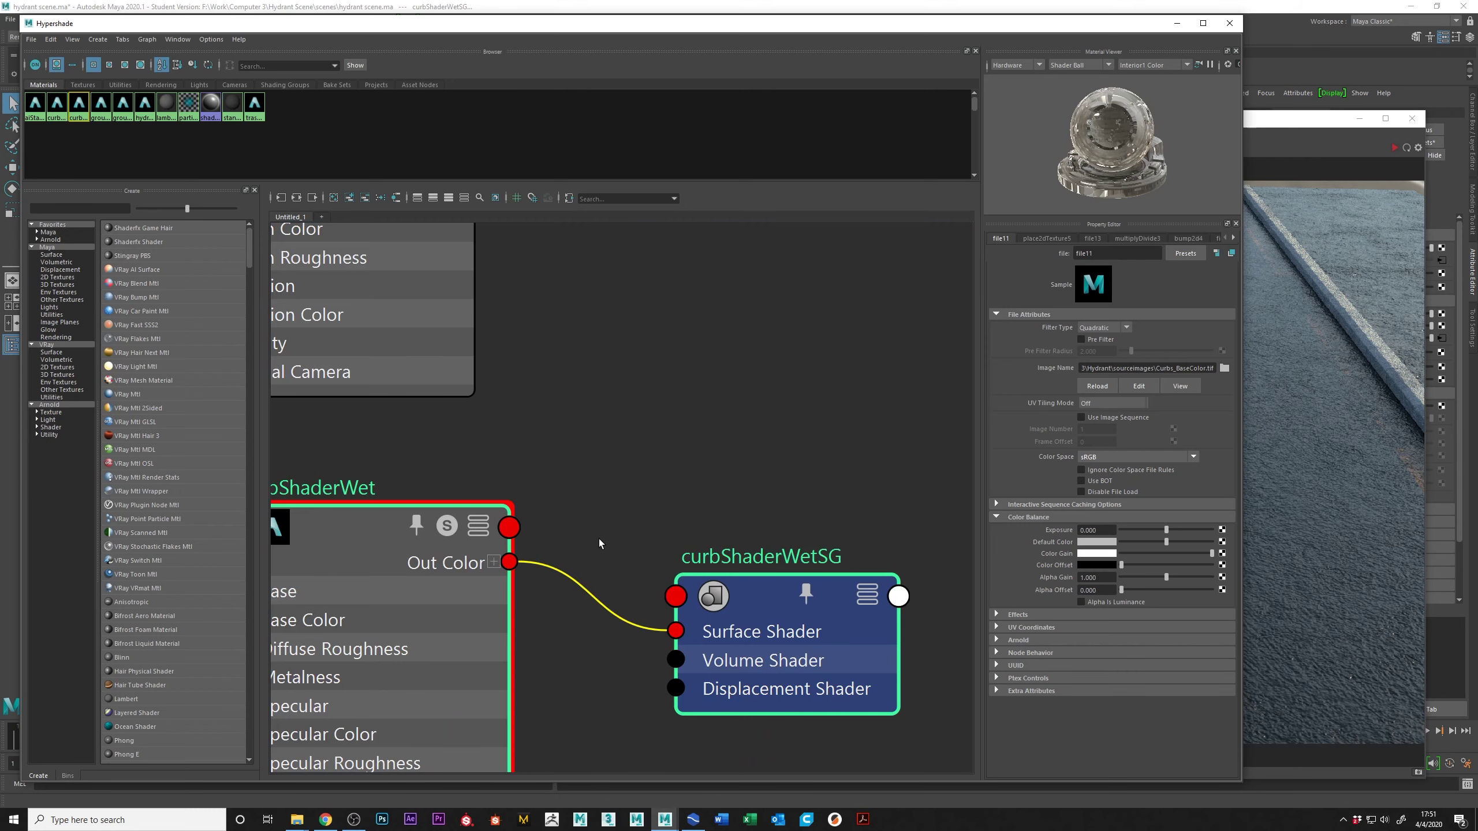
Step: Set the color space of the wet curb's Curbs_Normal.tif texture to Raw
scroll(599, 543, down, 8)
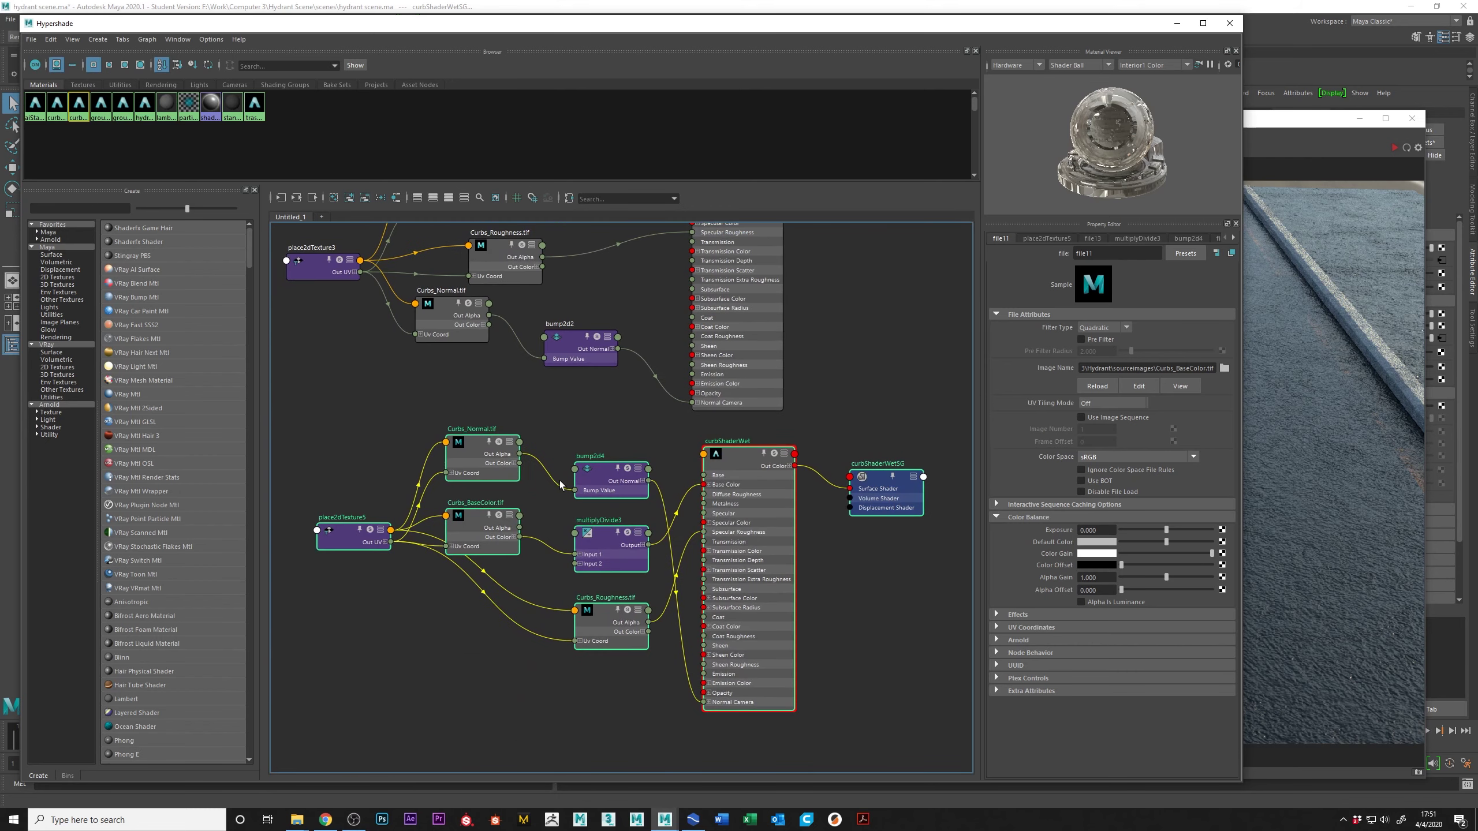
click(485, 490)
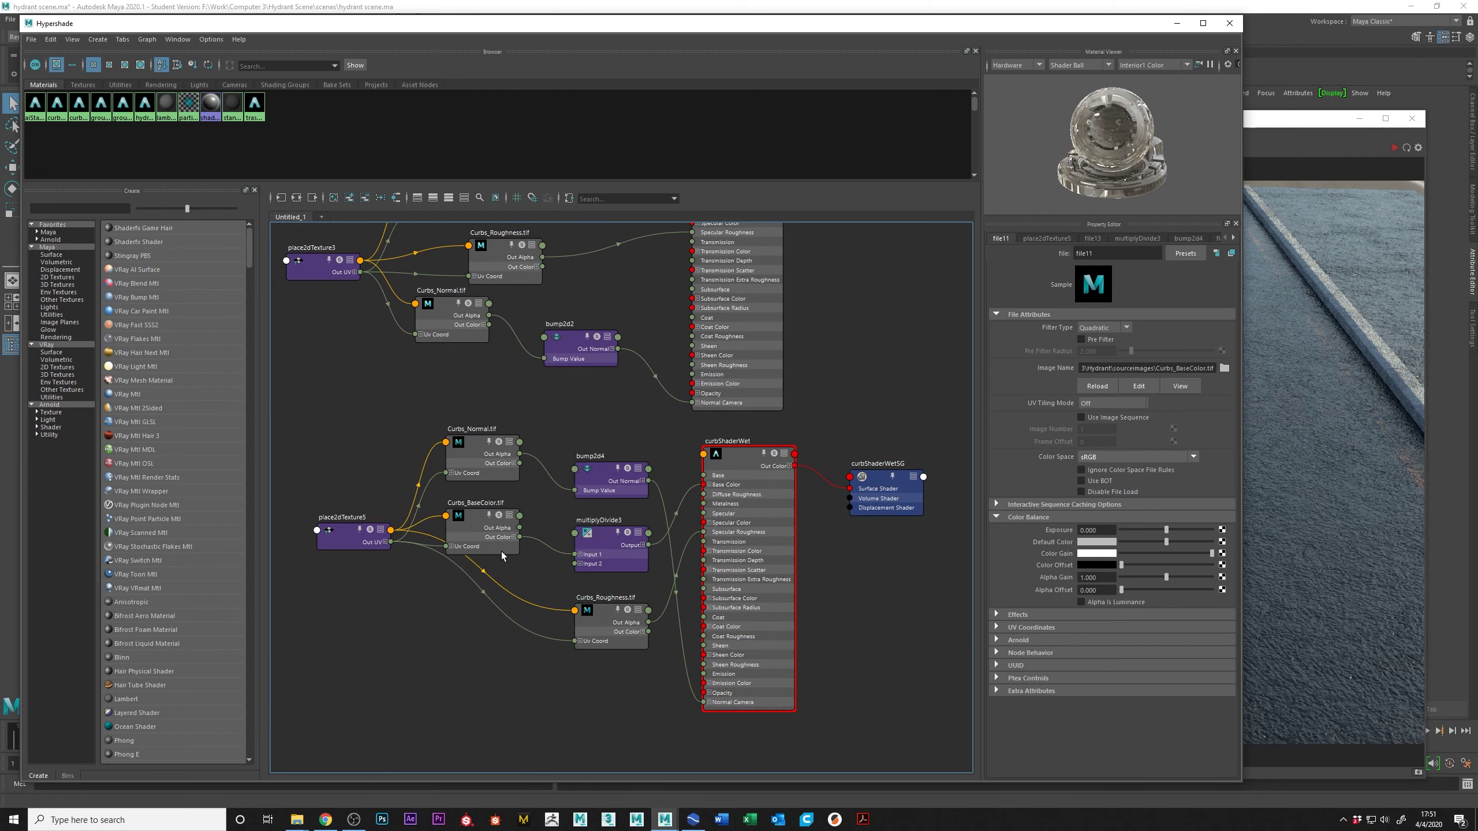
click(488, 447)
click(1099, 457)
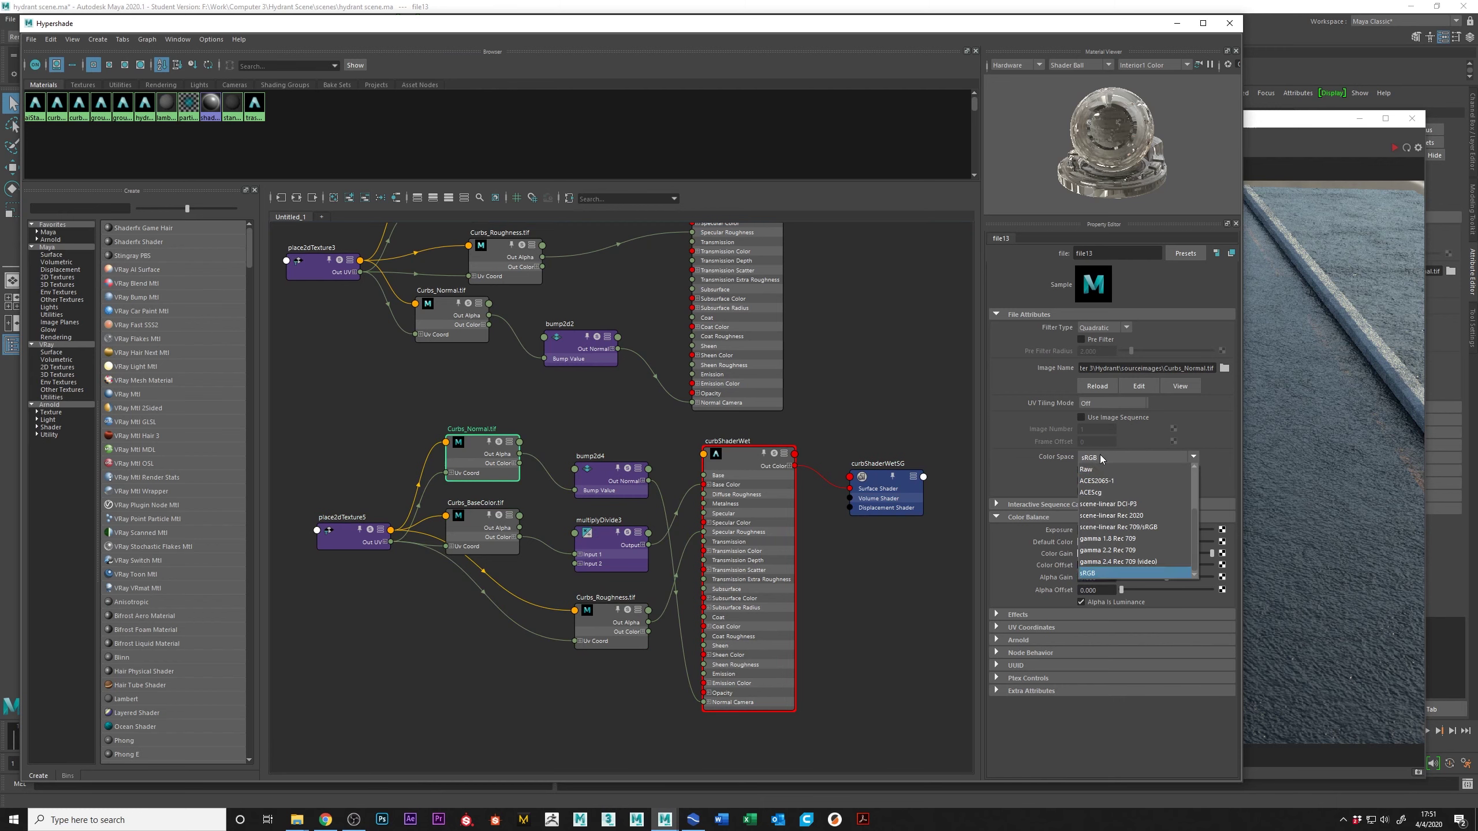
click(1097, 467)
Step: Delete the Curbs_Roughness.tif texture from the wet curb network and set curbShaderWet's specular roughness to about 0.191
click(609, 619)
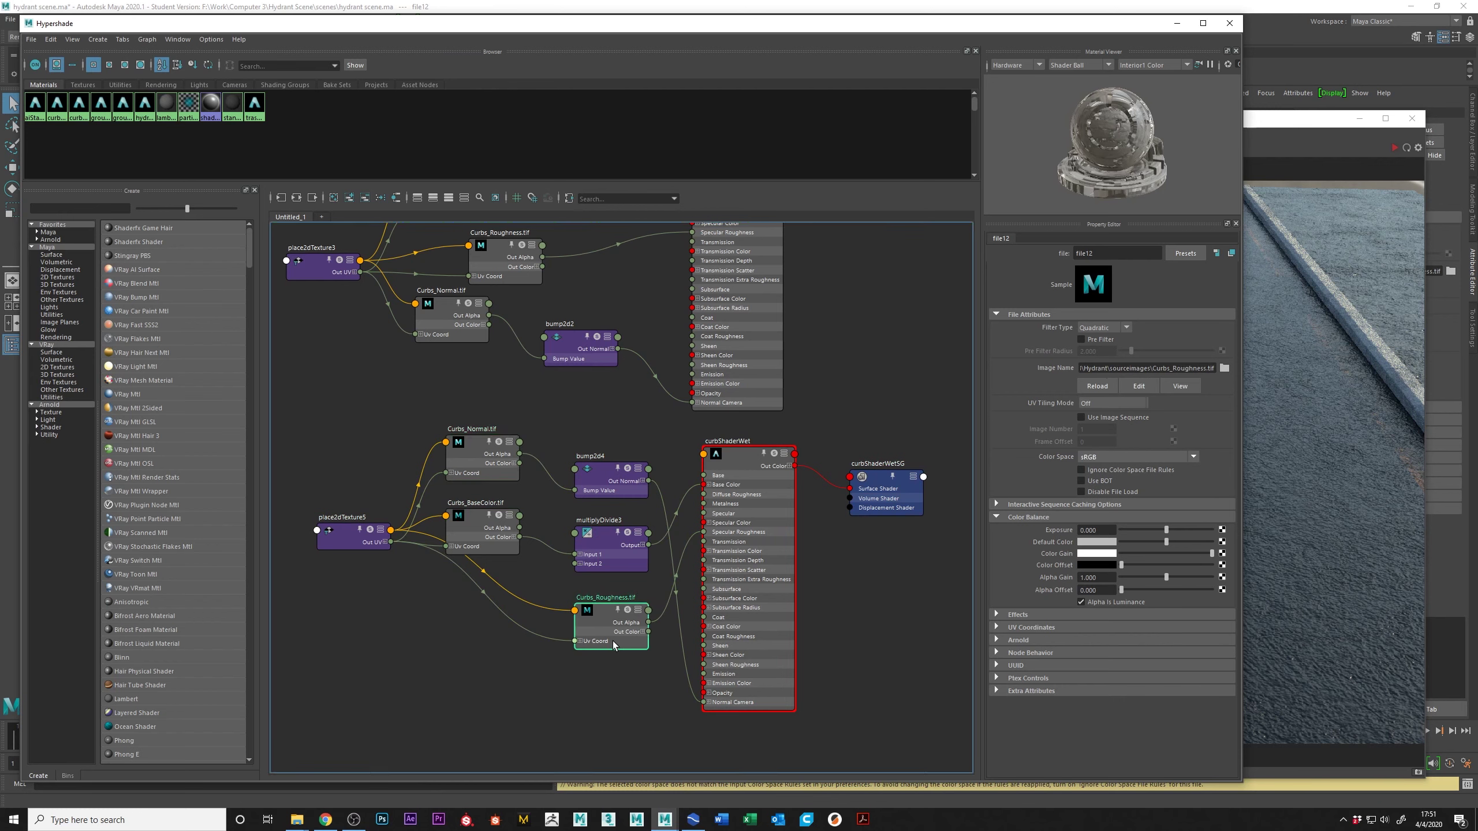
key(Delete)
click(752, 460)
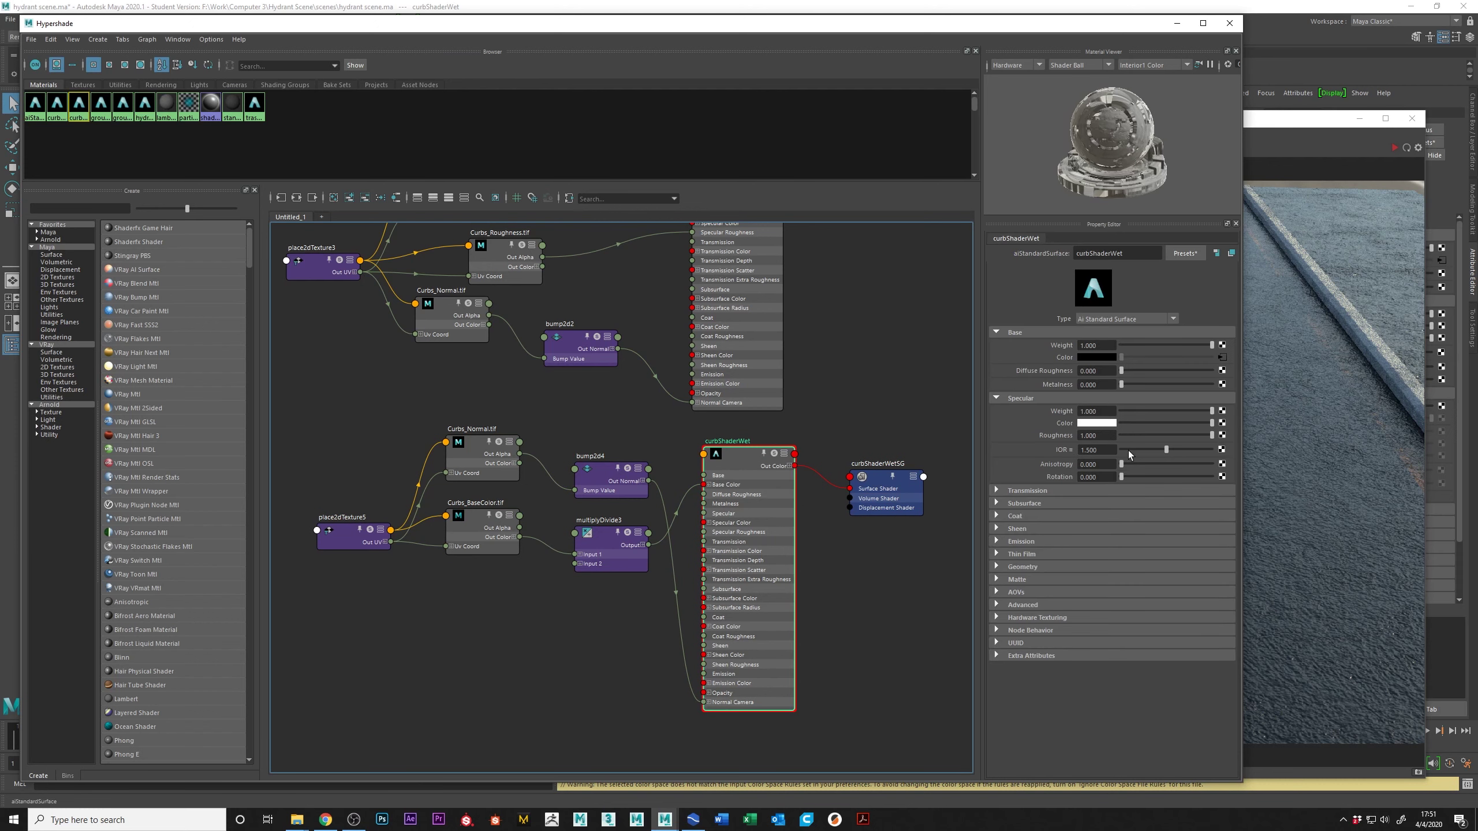
drag(1144, 435, 1133, 435)
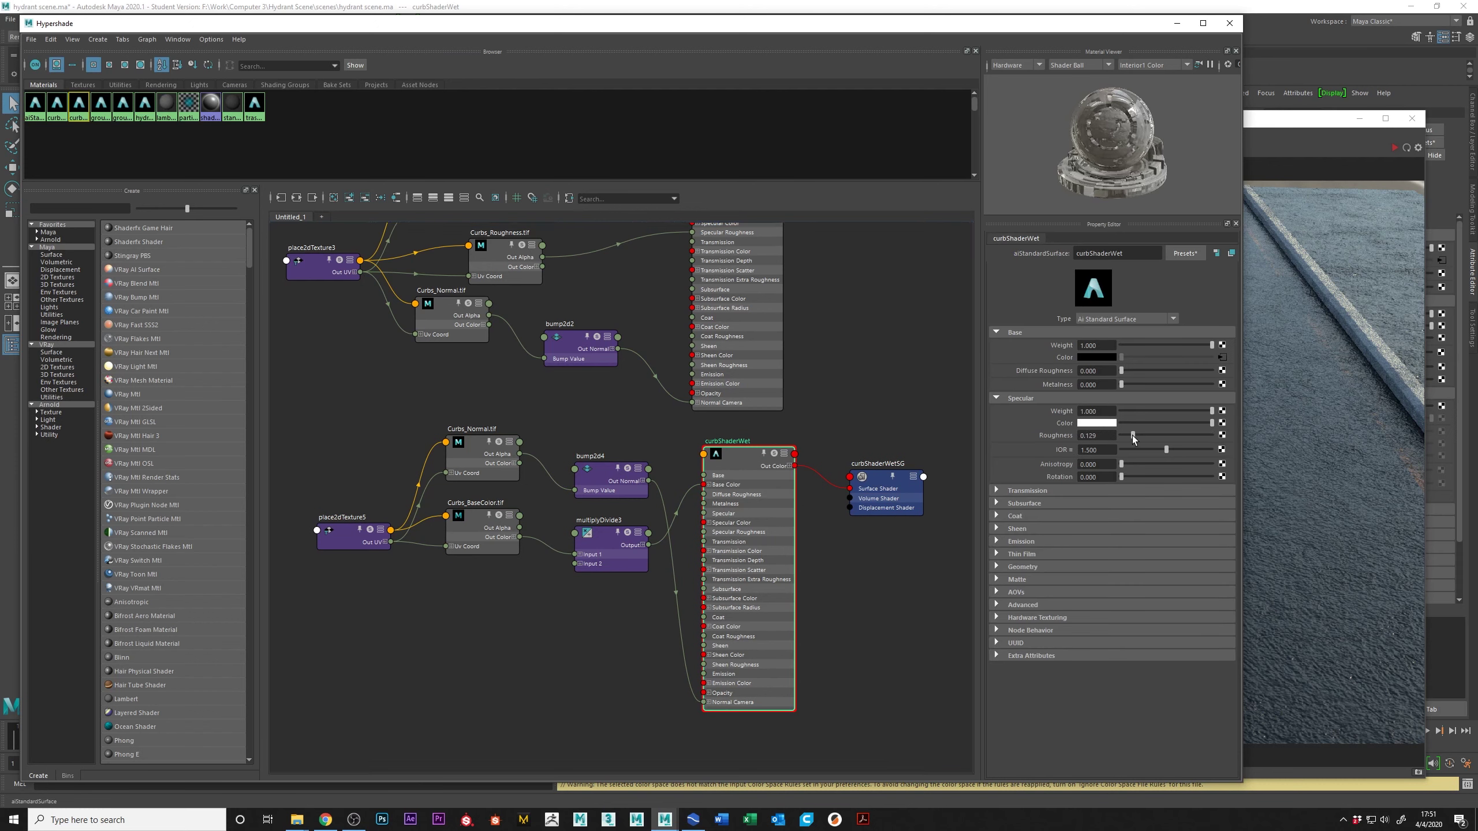
Step: Restart the live Arnold render beside the shader graph and assign curbShaderWet to the curbs
drag(582, 23, 96, 31)
click(1423, 140)
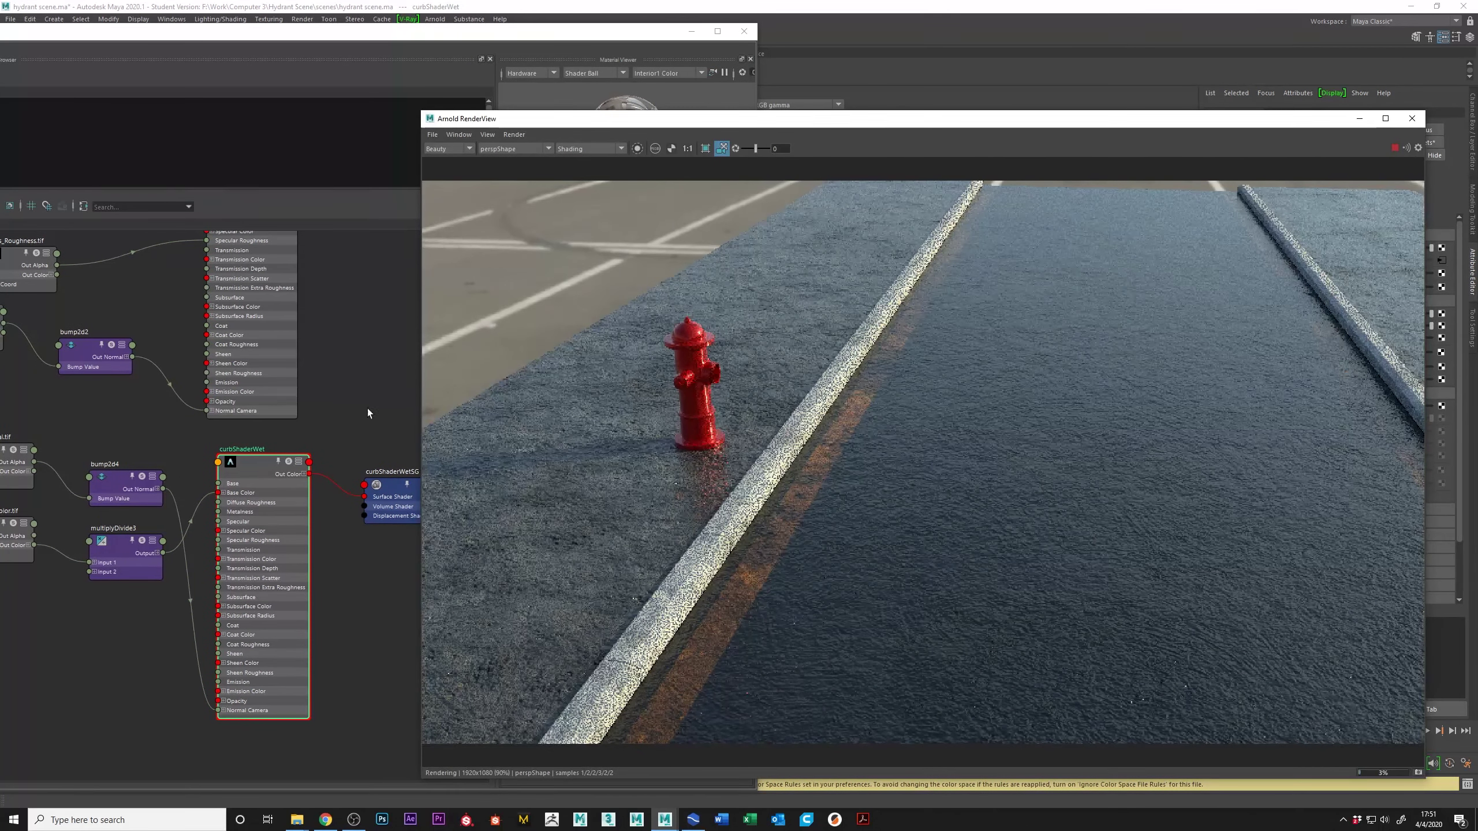
click(277, 476)
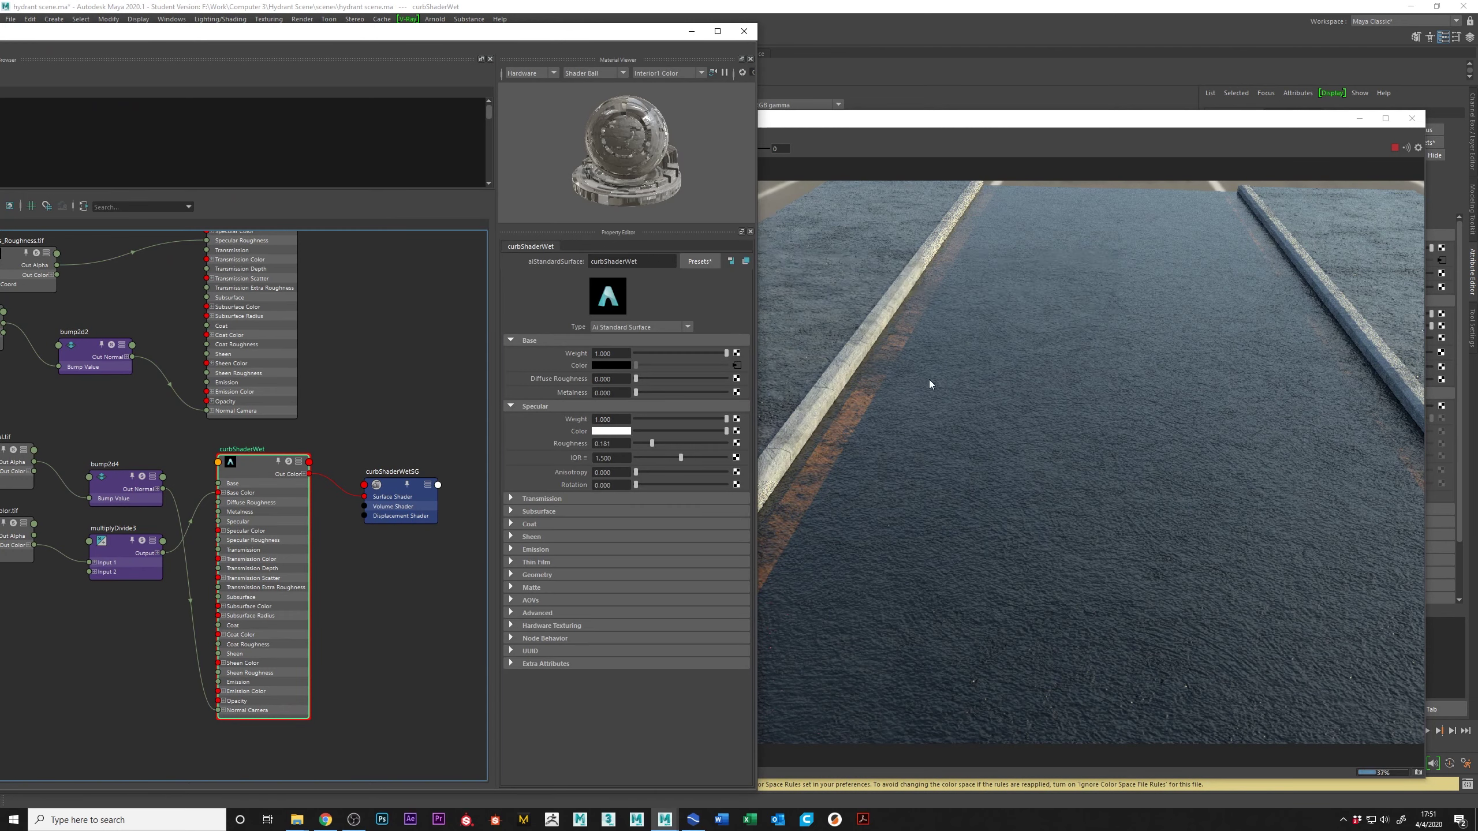
click(963, 376)
click(280, 395)
right_drag(254, 458, 254, 431)
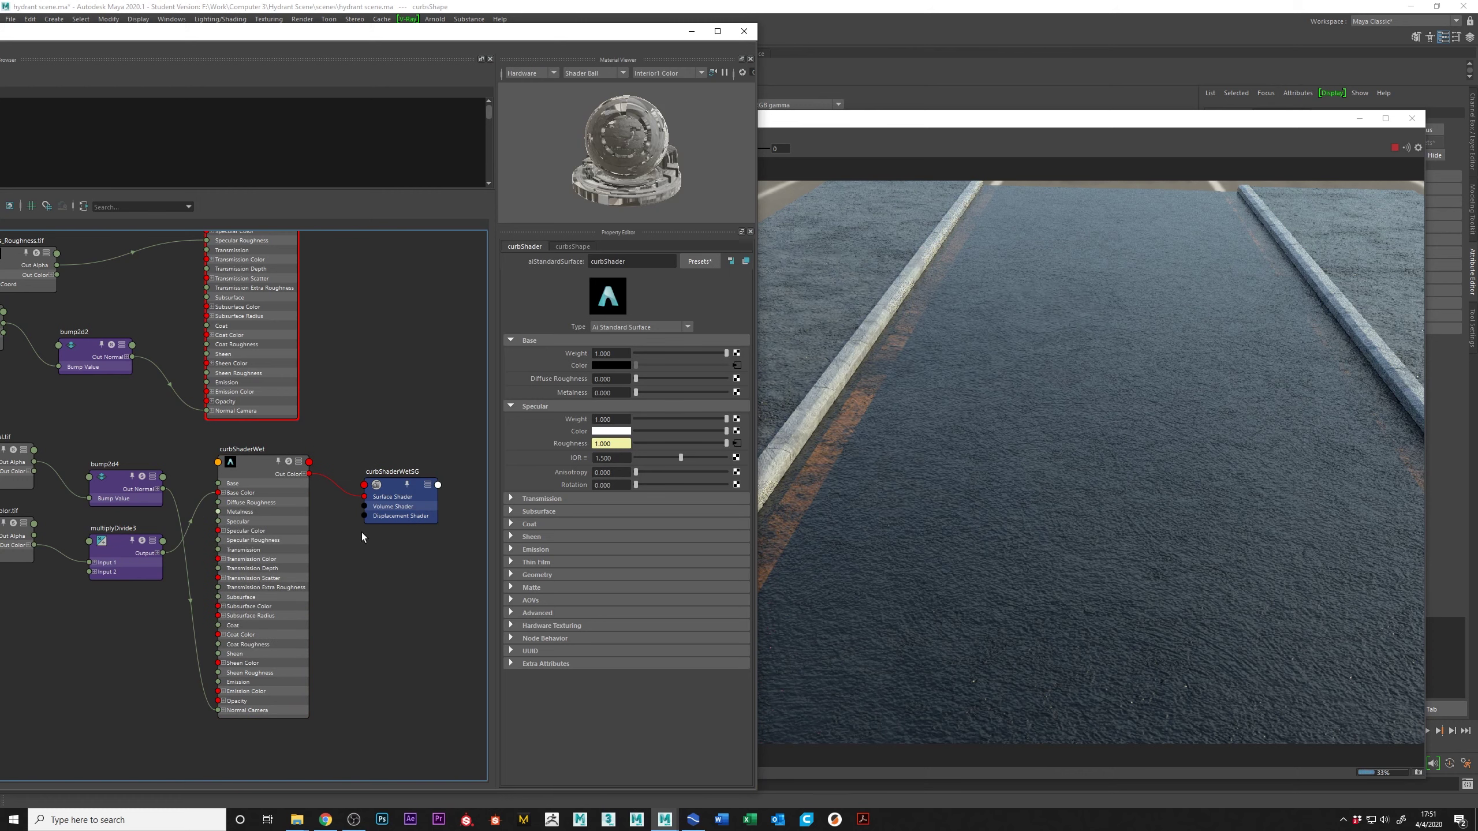
Step: Try a specular roughness of 0 on curbShaderWet
click(263, 471)
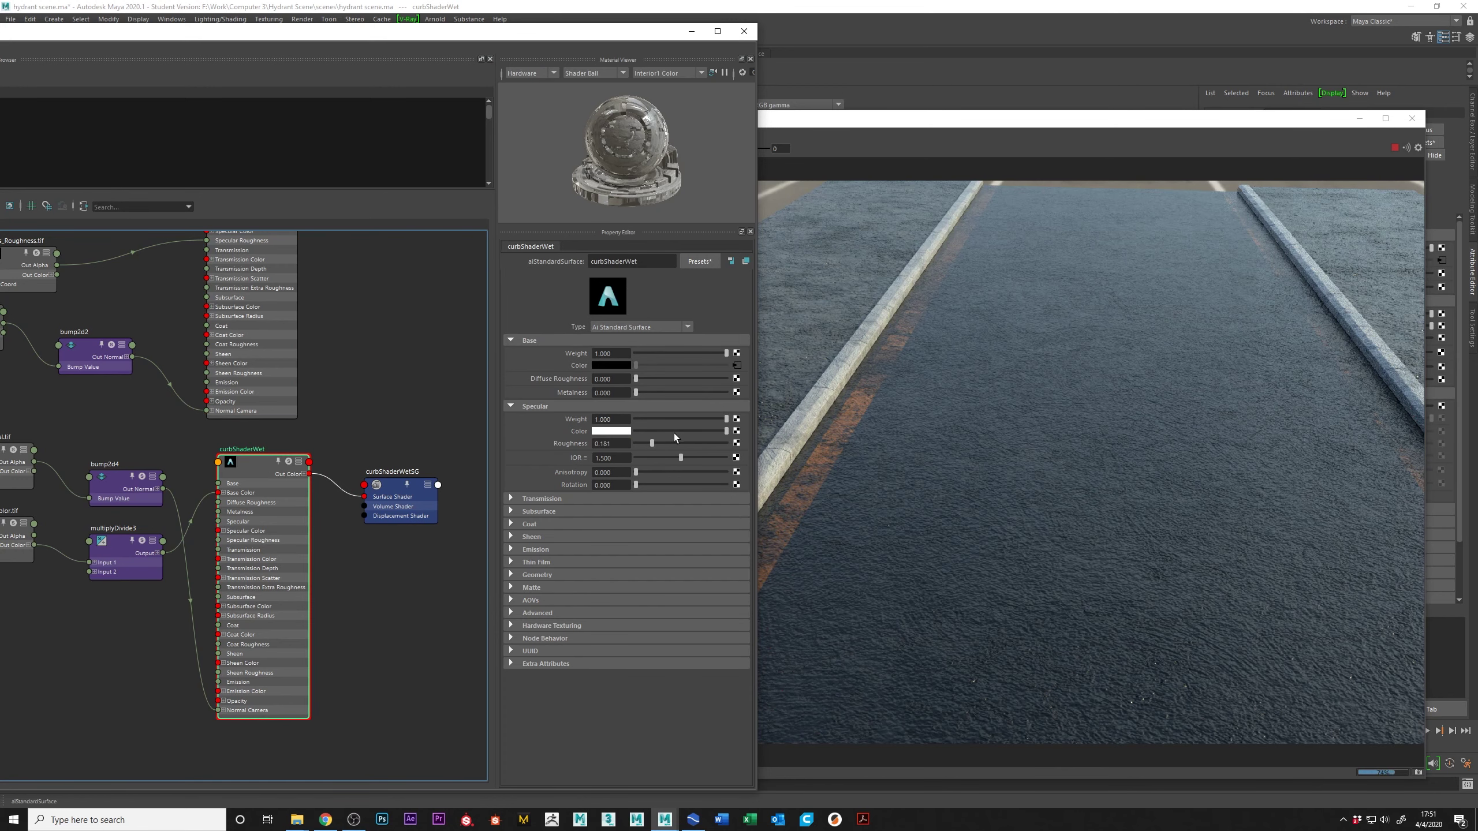
drag(651, 446, 636, 449)
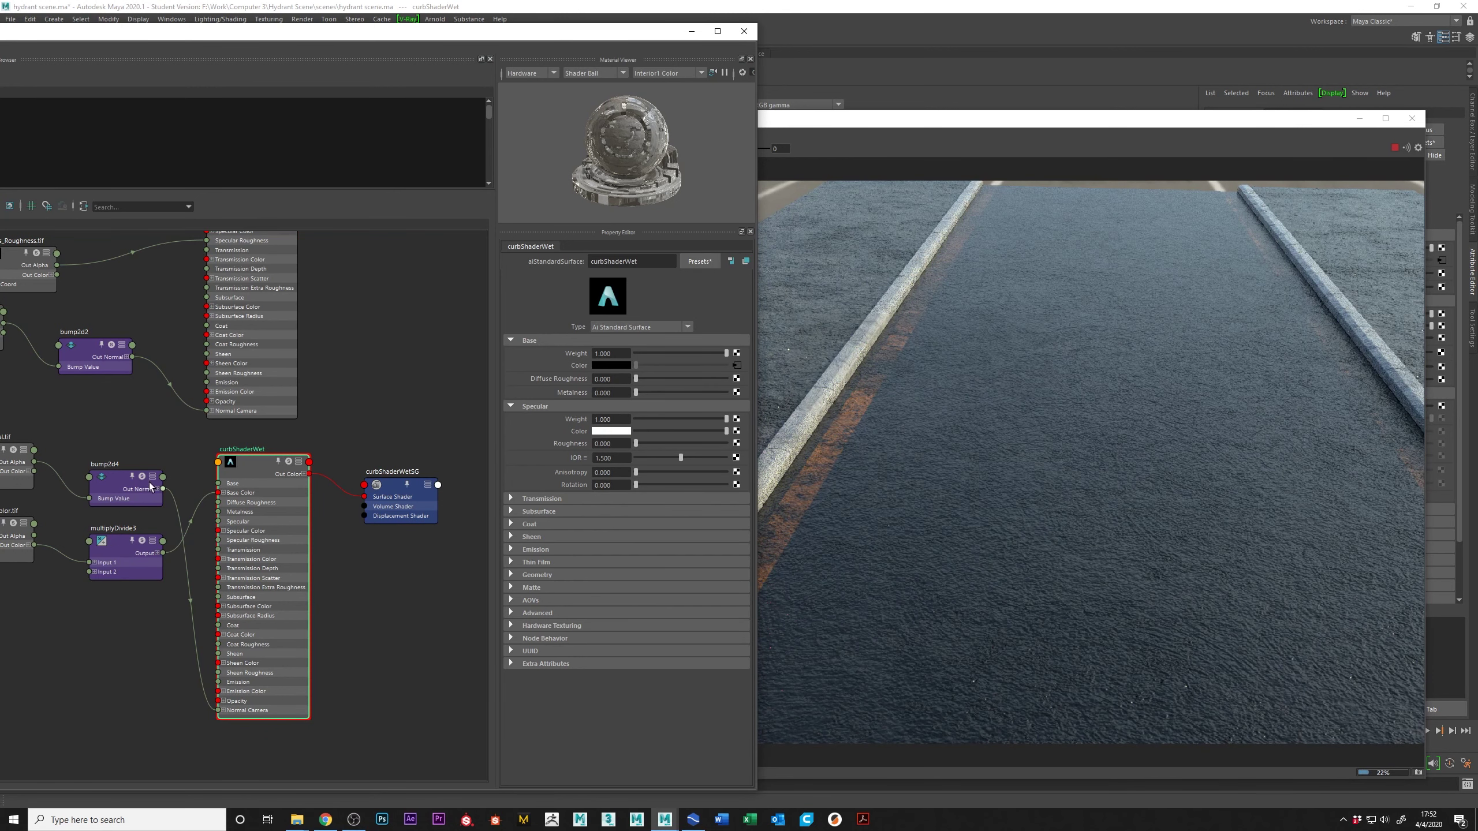
Step: Make room around the wet curb's Curbs_BaseColor.tif texture and delete the multiplyDivide node between it and curbShaderWet
alt+middle_drag(141, 491, 351, 488)
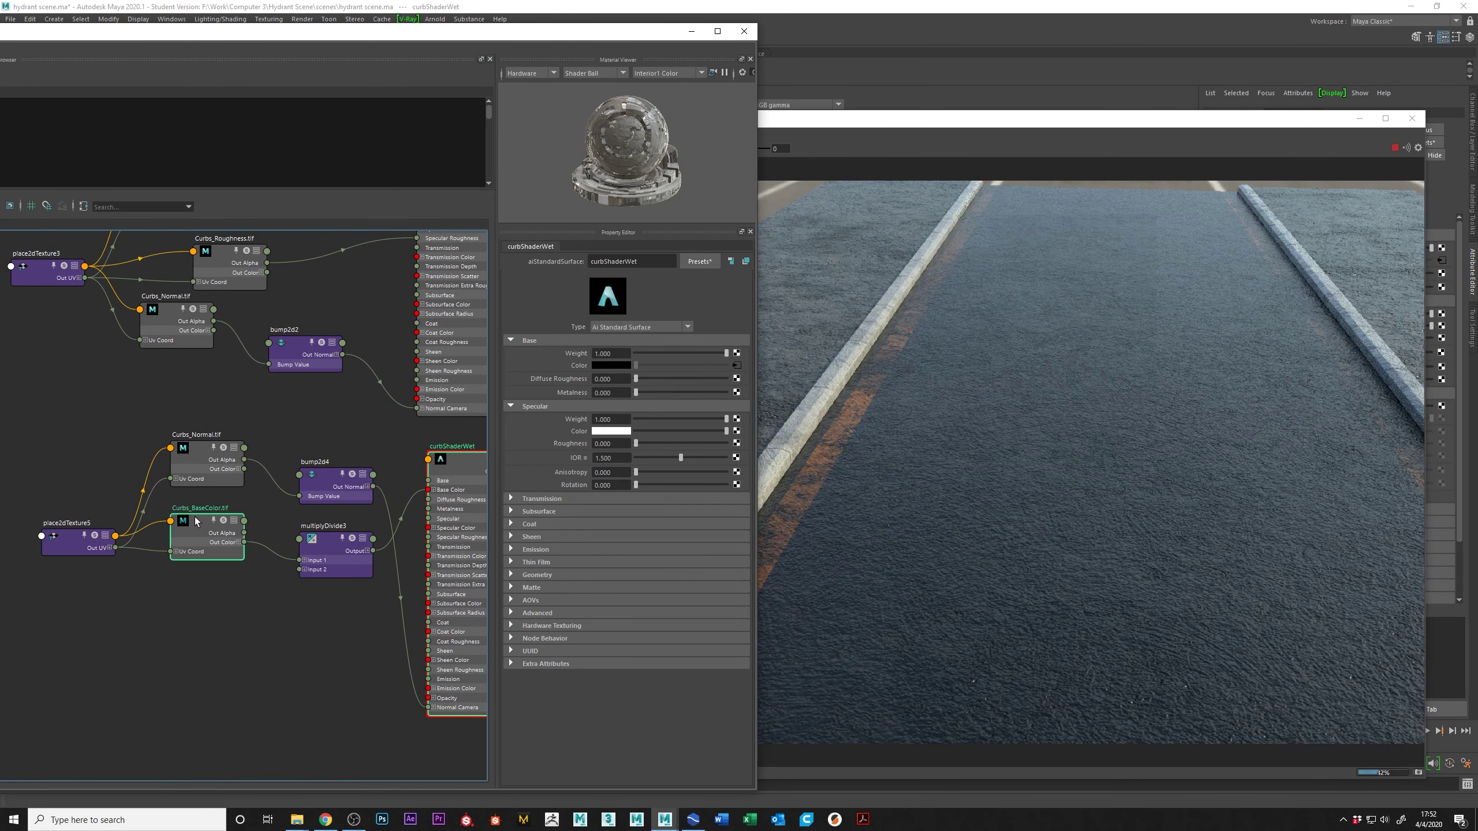
drag(190, 504, 205, 563)
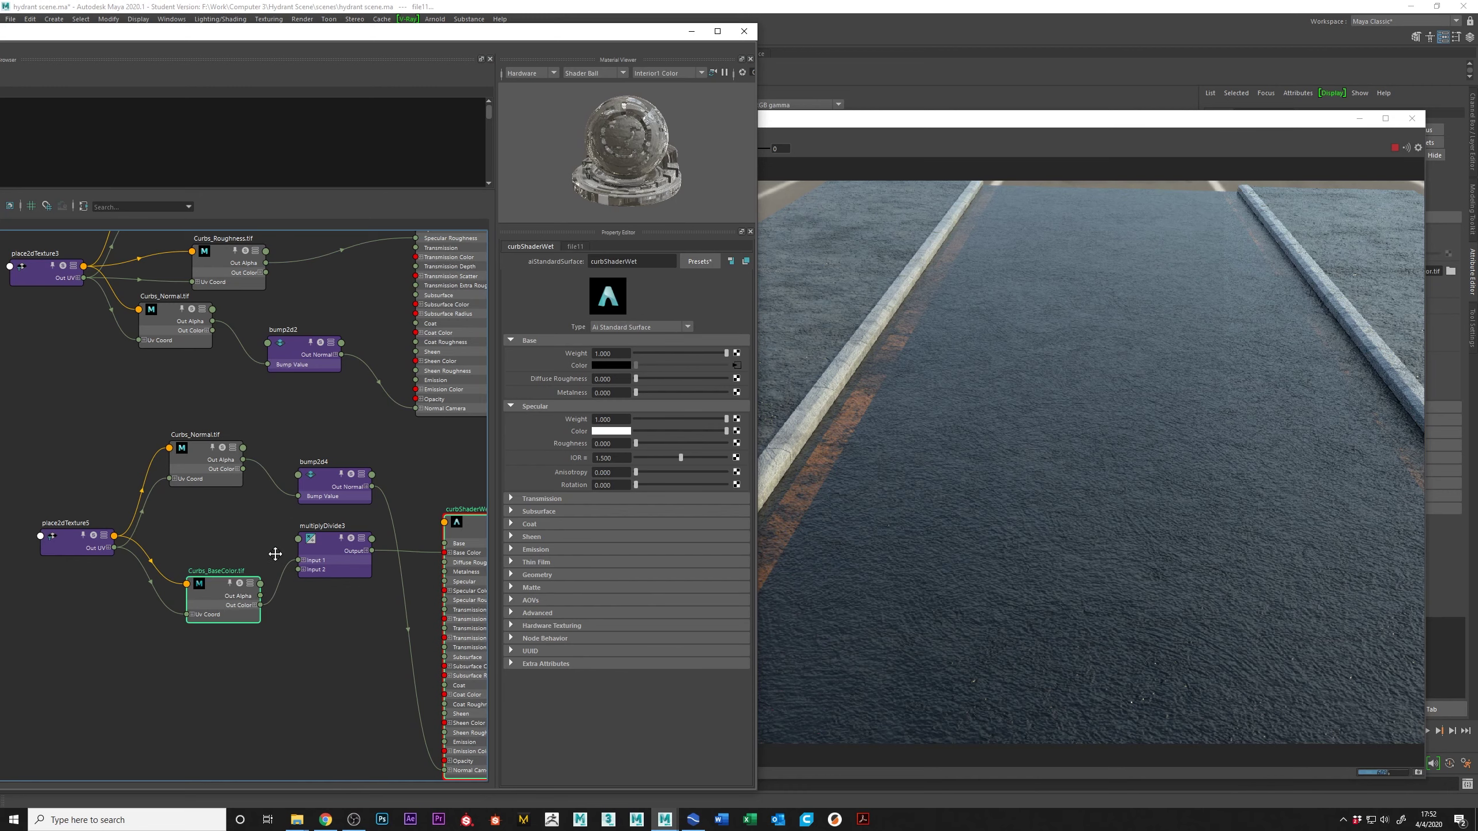
alt+middle_drag(263, 559, 193, 471)
drag(405, 418, 395, 382)
drag(256, 465, 256, 477)
key(Delete)
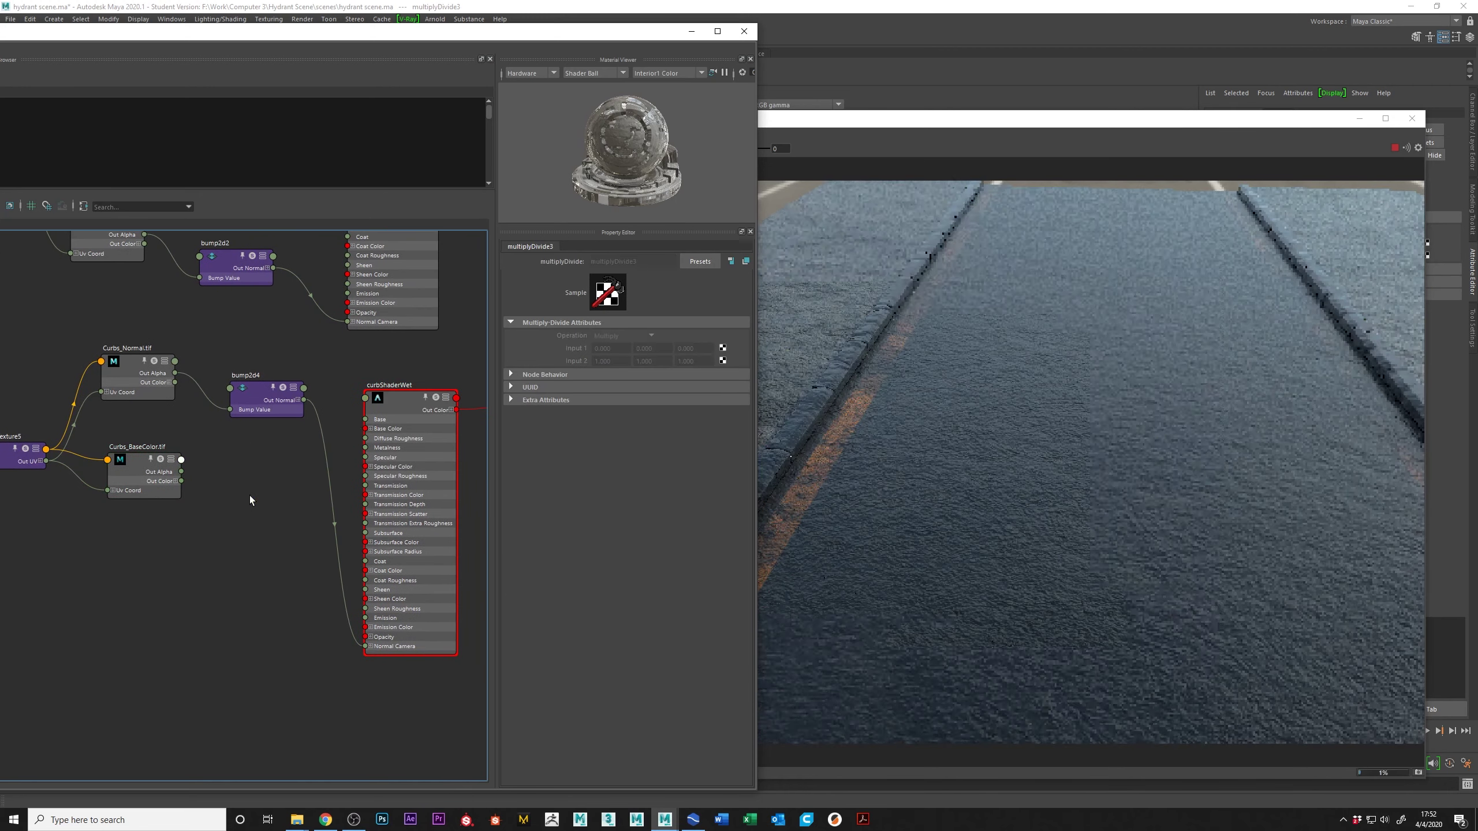
Step: Create an aiColorCorrect node in the wet curb shader network
click(242, 562)
key(Tab)
text(ai)
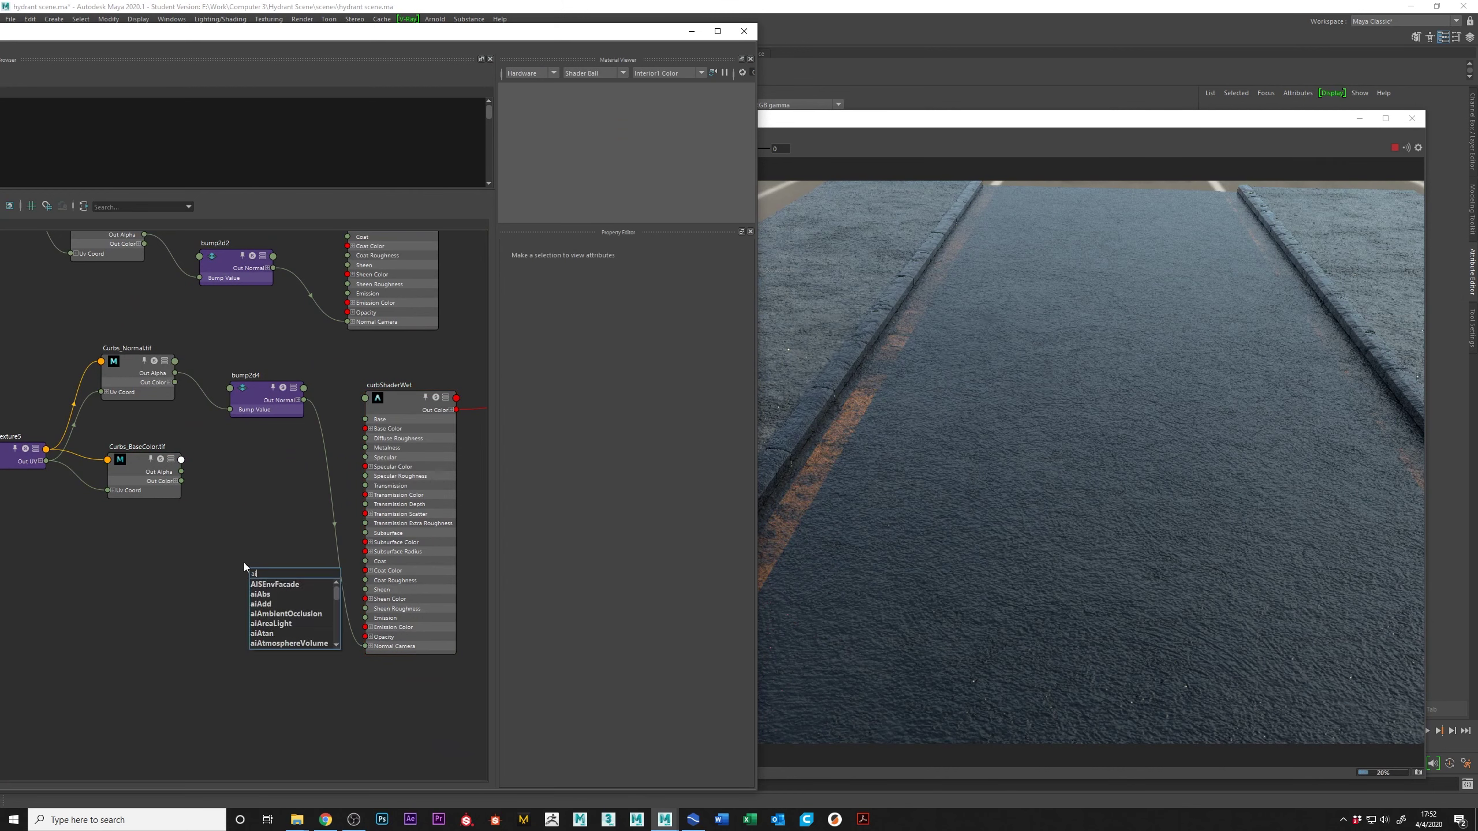
text(colro)
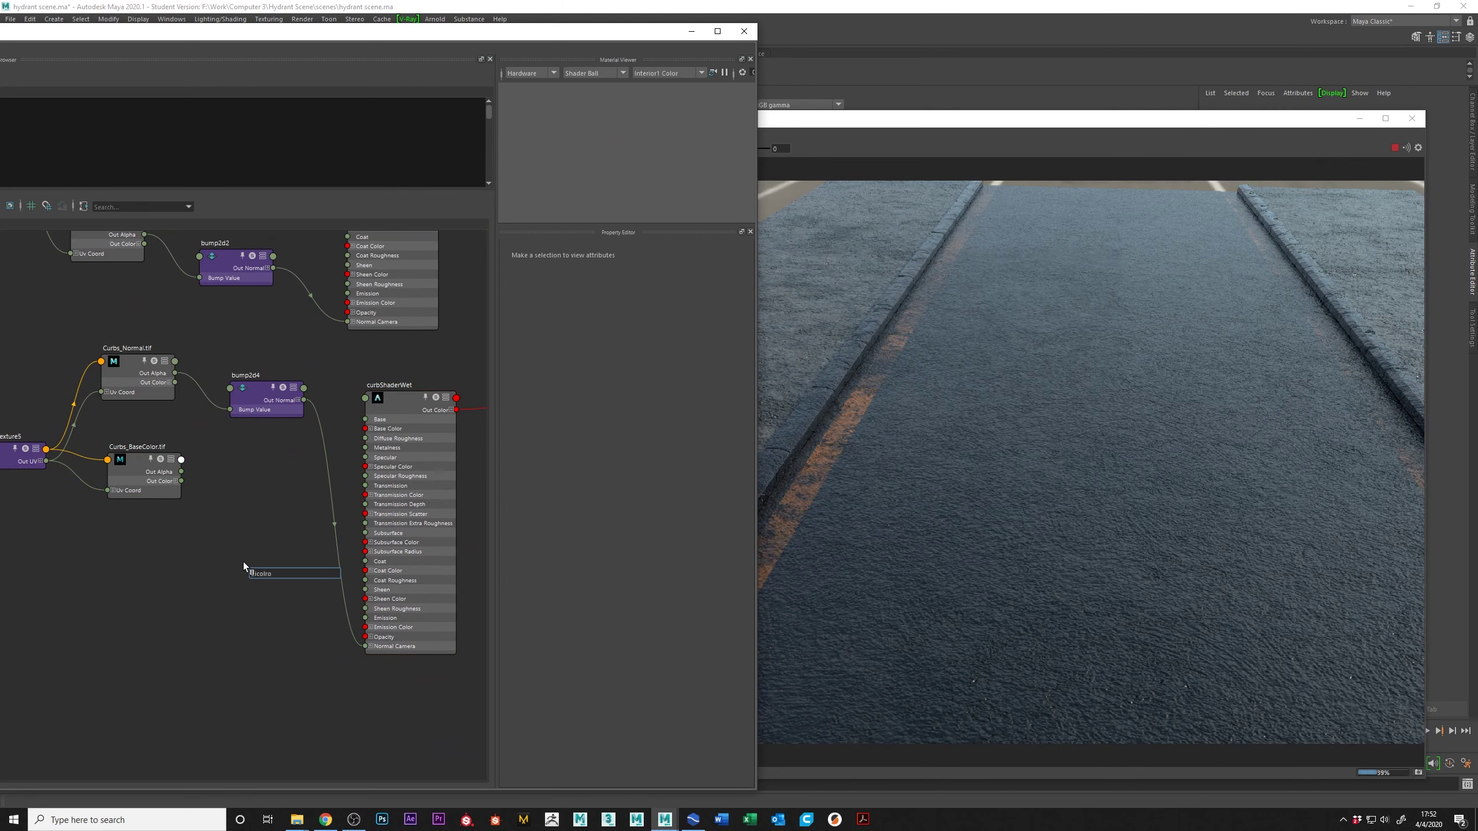
key(BackSpace)
key(BackSpace)
text(or)
key(Down)
key(Down)
key(Return)
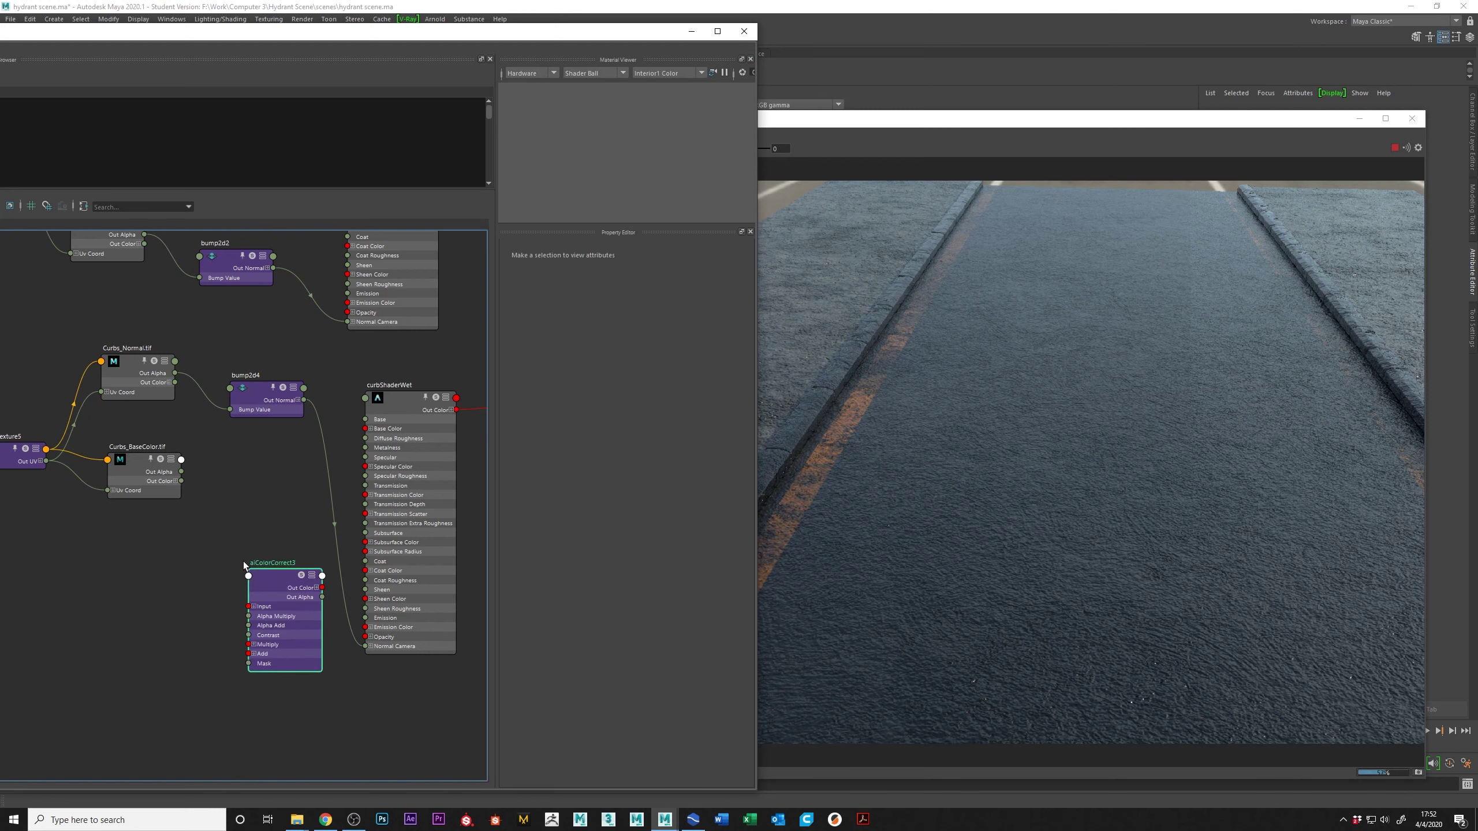
Step: Route Curbs_BaseColor.tif through the new aiColorCorrect node into curbShaderWet's base color, and set its gamma to 0.45
drag(279, 579, 366, 428)
click(627, 363)
key(BackSpace)
text(0.45)
key(Return)
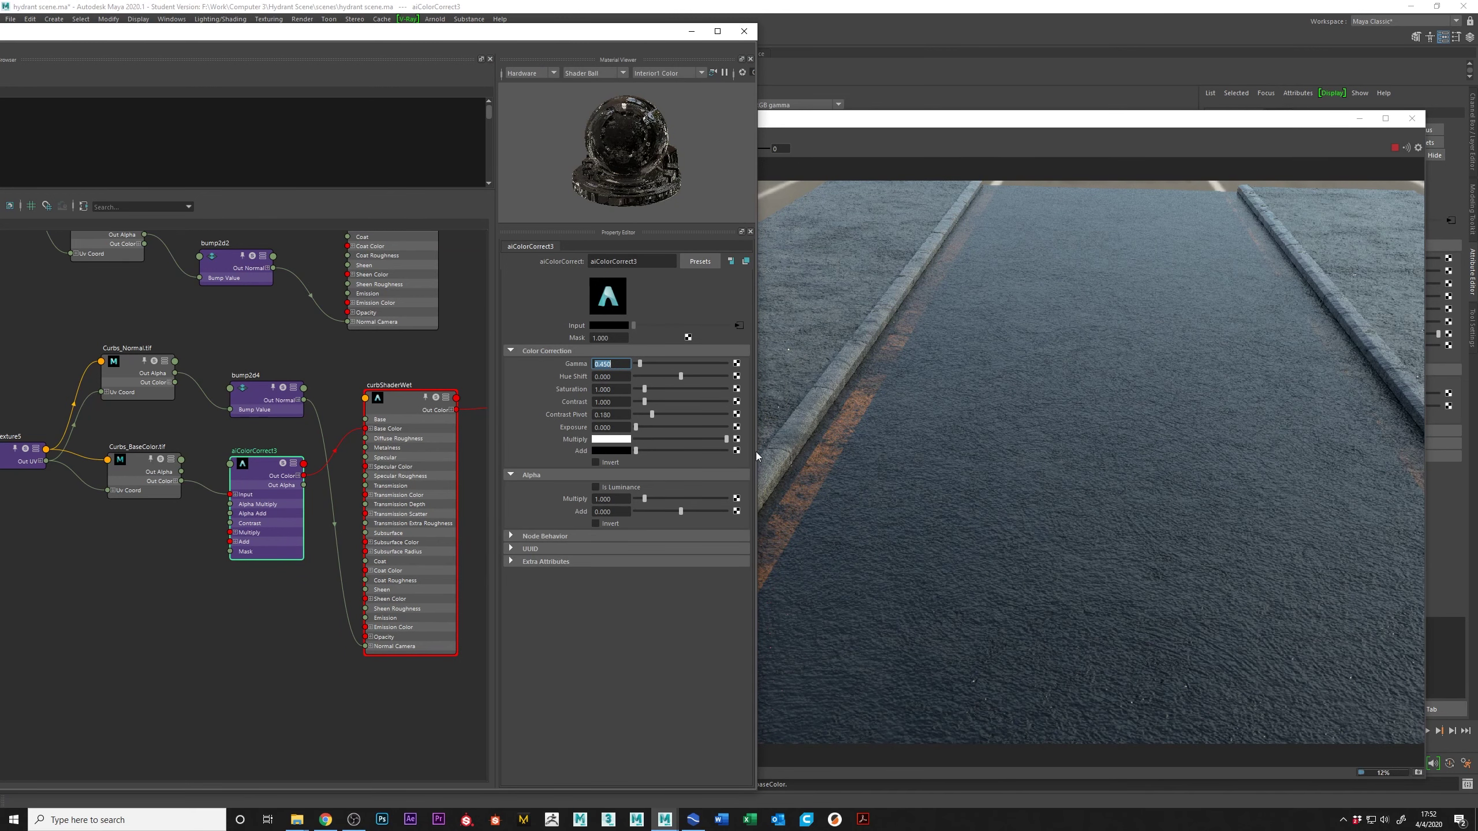
Step: Check the wet curb beside the hydrant in the render and set curbShaderWet's specular roughness to about 0.071
drag(758, 456, 420, 456)
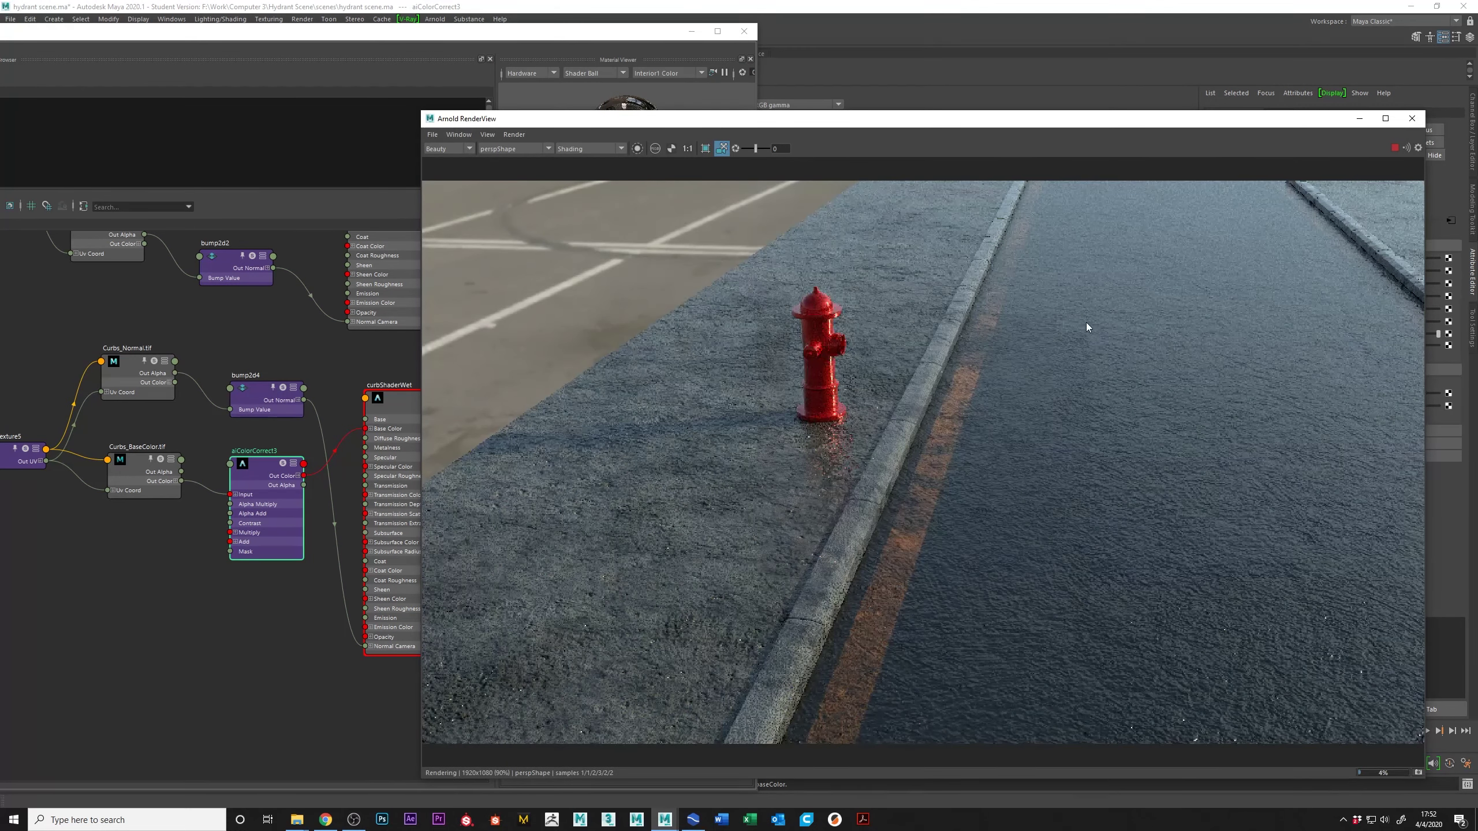
click(379, 410)
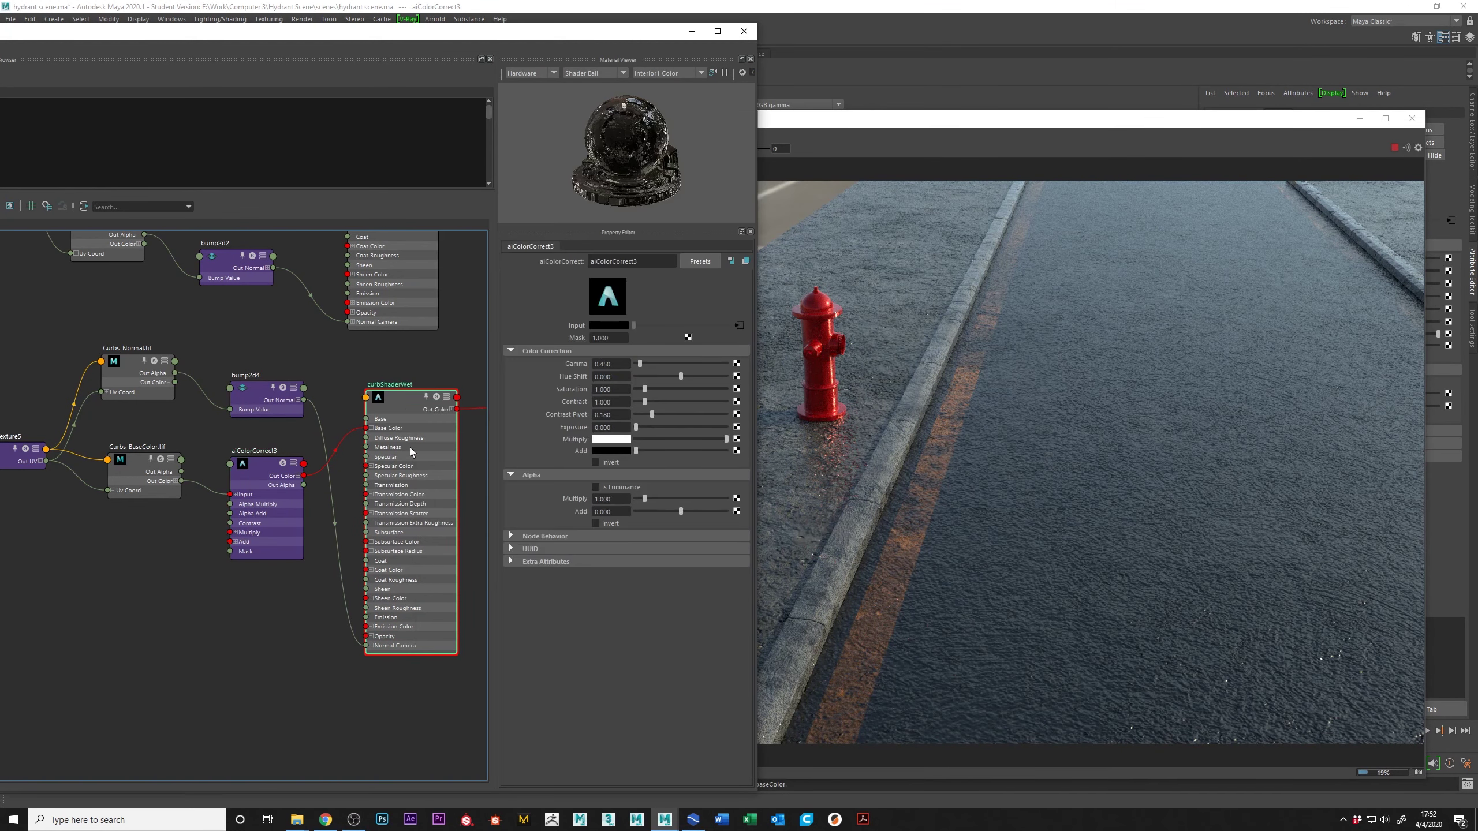
drag(635, 445, 642, 448)
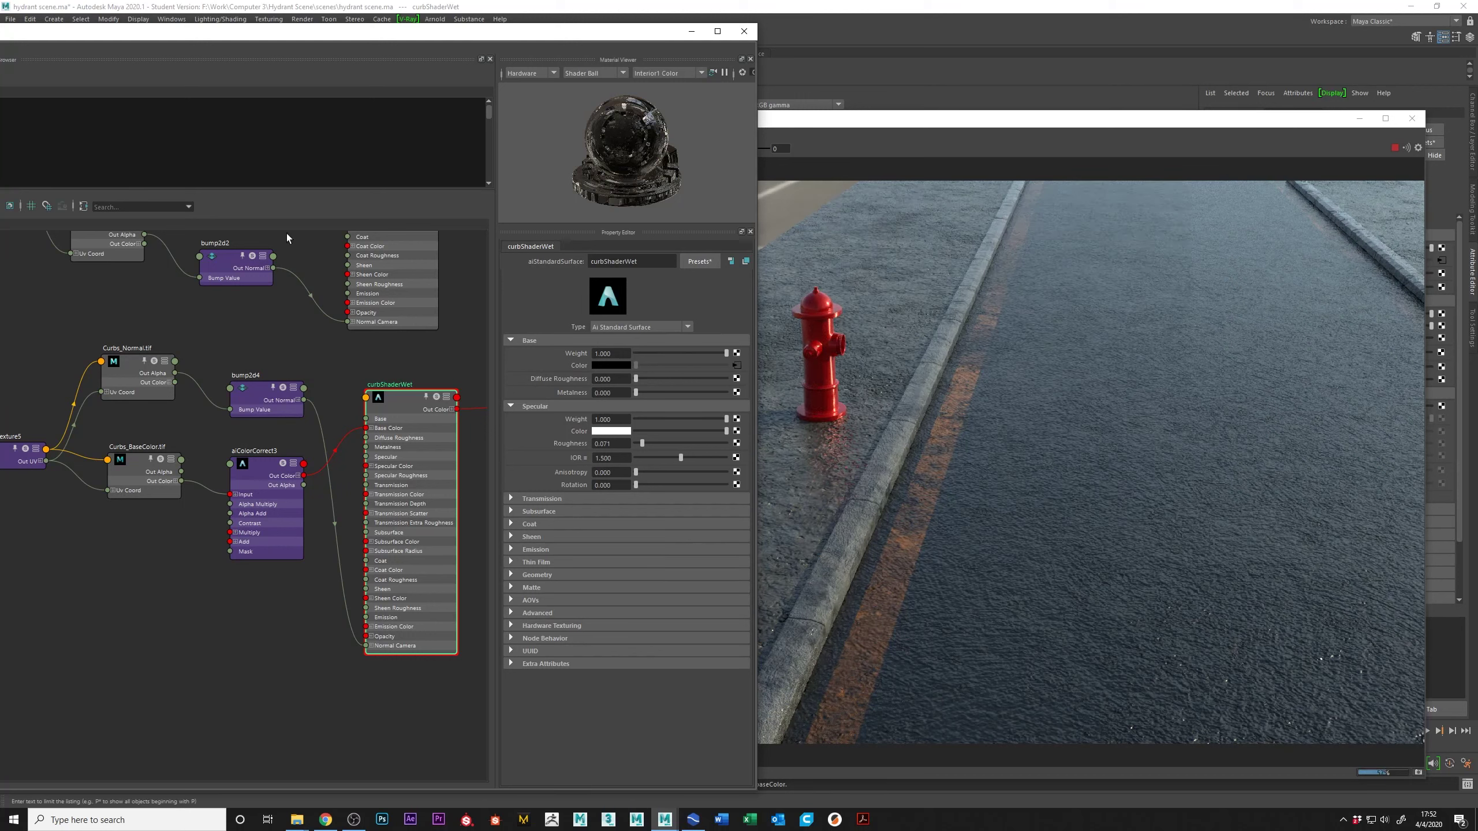
Step: Stop the live Arnold render and bring the dry and wet ground shader networks into view in Hypershade
click(1102, 482)
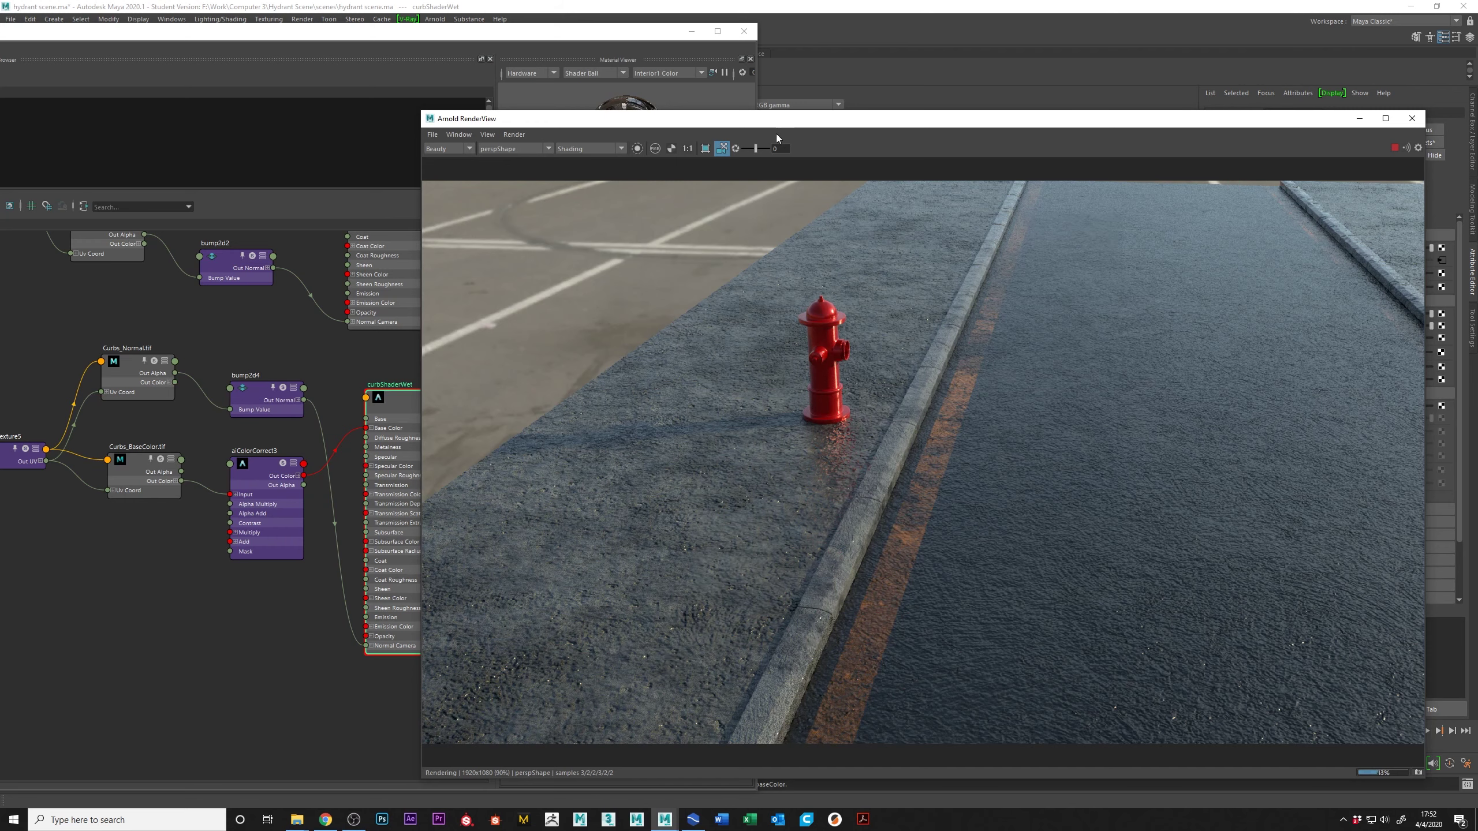
alt+middle_drag(346, 393, 258, 423)
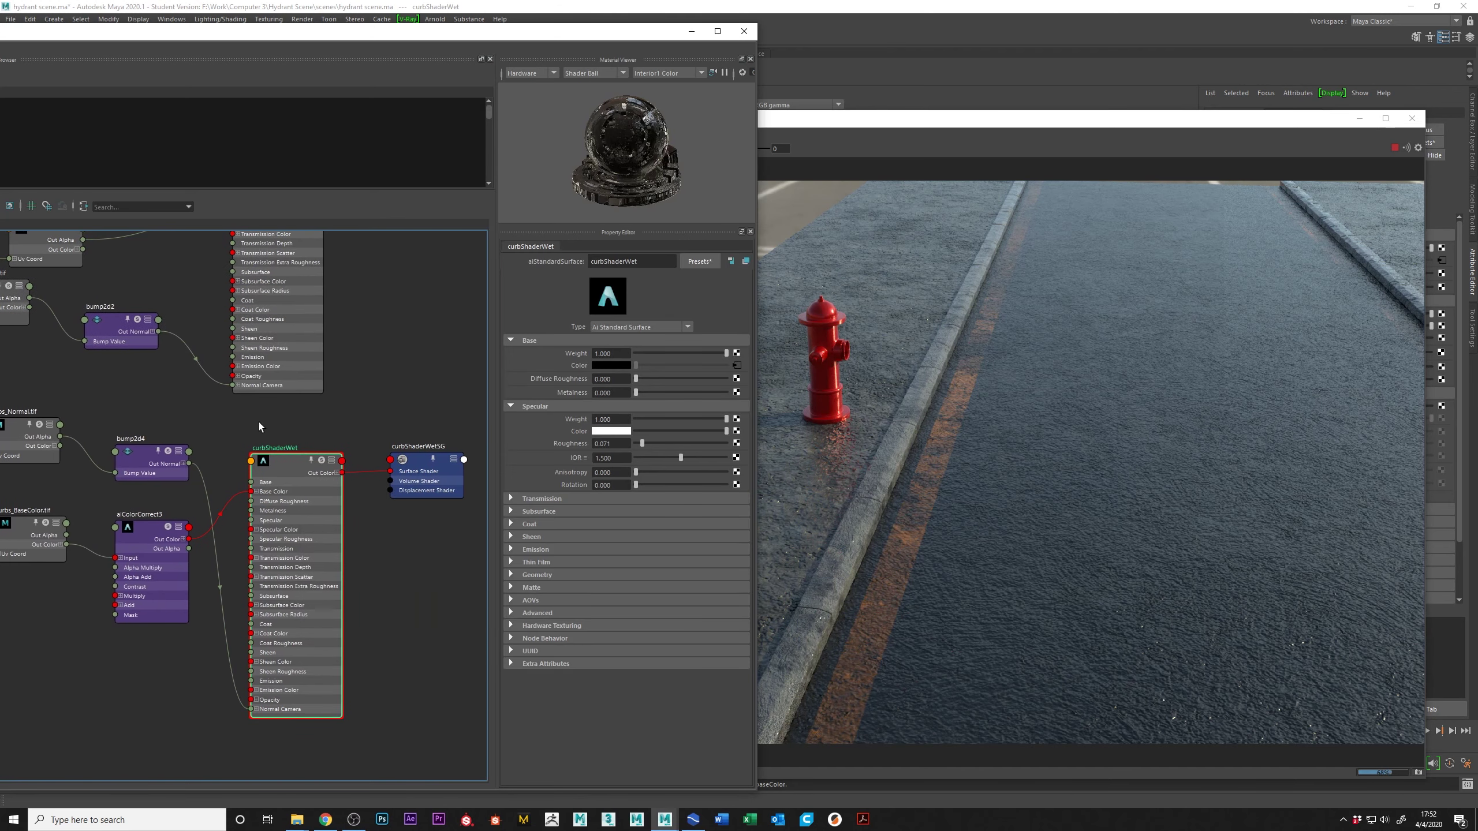
scroll(409, 425, down, 2)
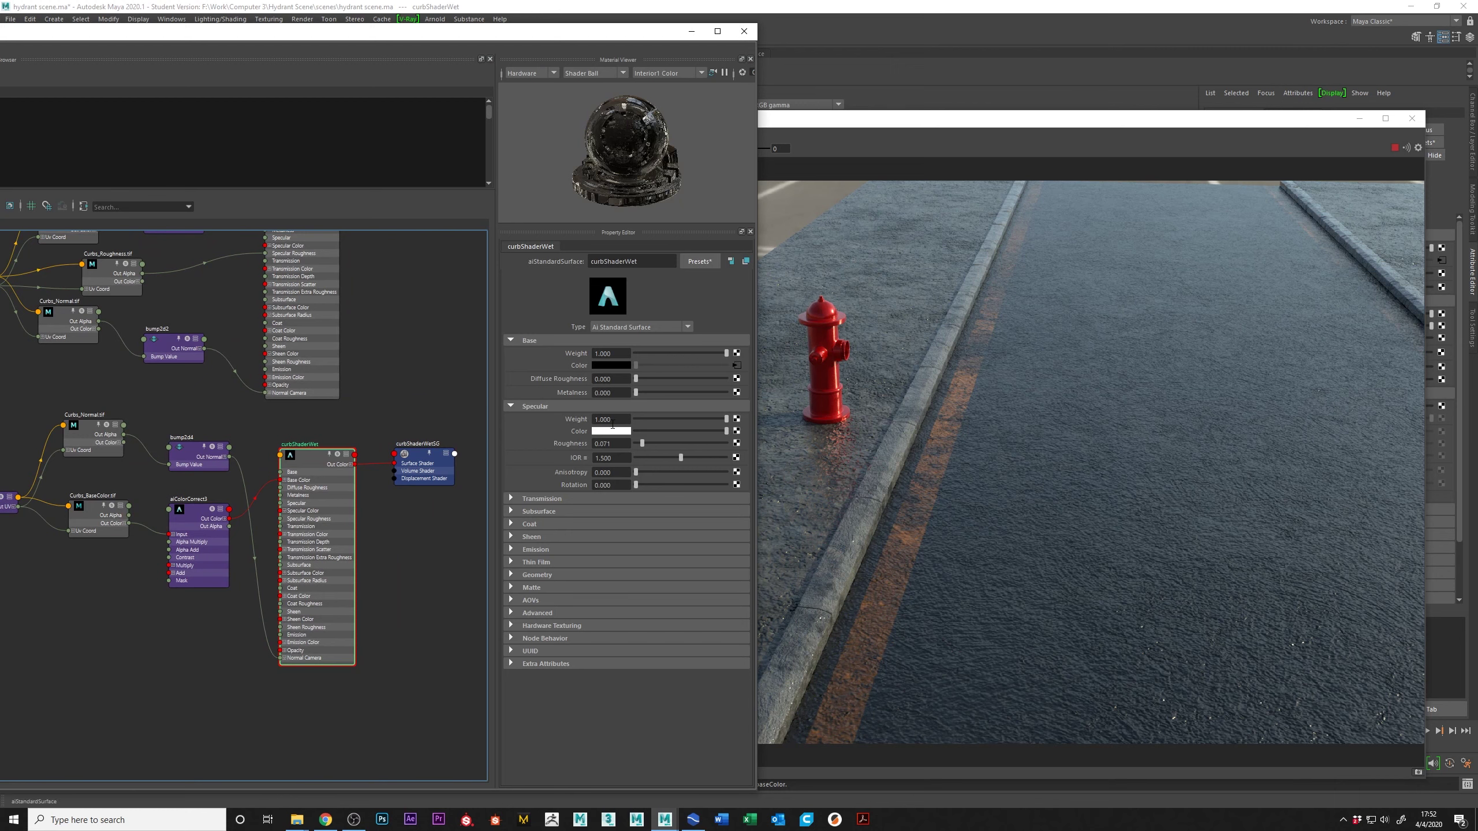
alt+middle_drag(377, 293, 305, 518)
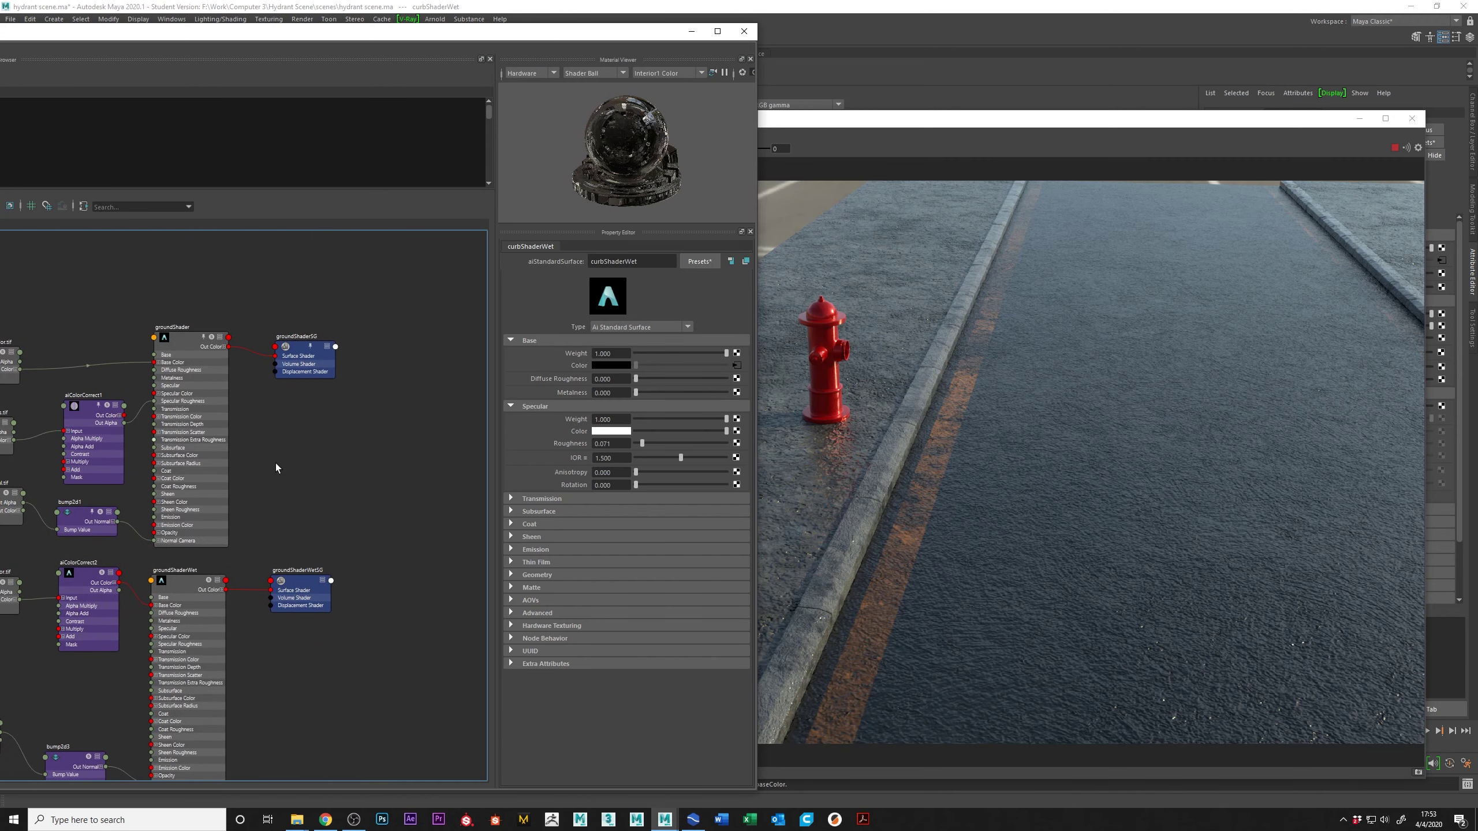
alt+middle_drag(276, 468, 284, 352)
drag(501, 34, 718, 77)
click(1388, 154)
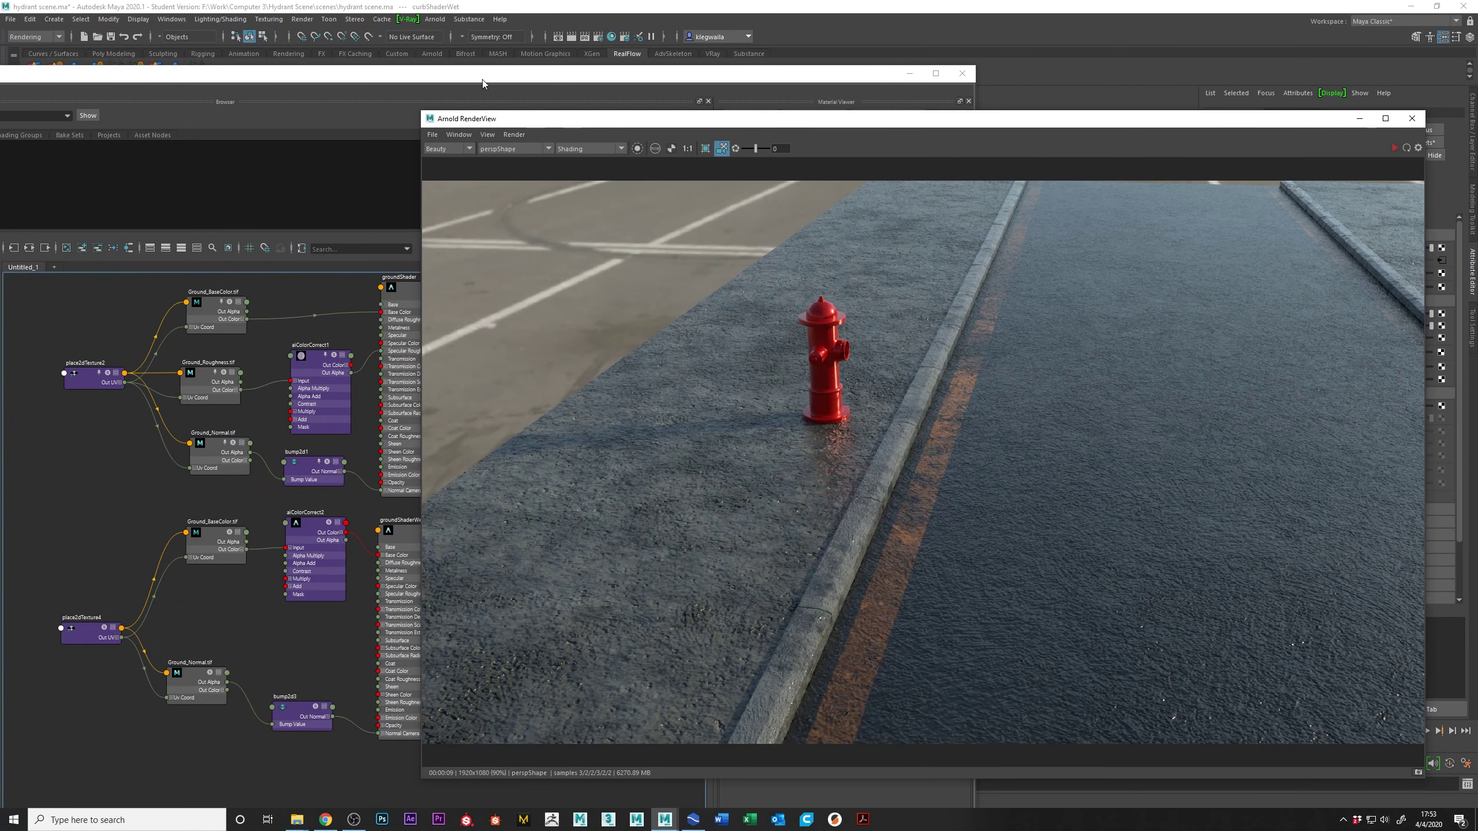
drag(485, 82, 487, 63)
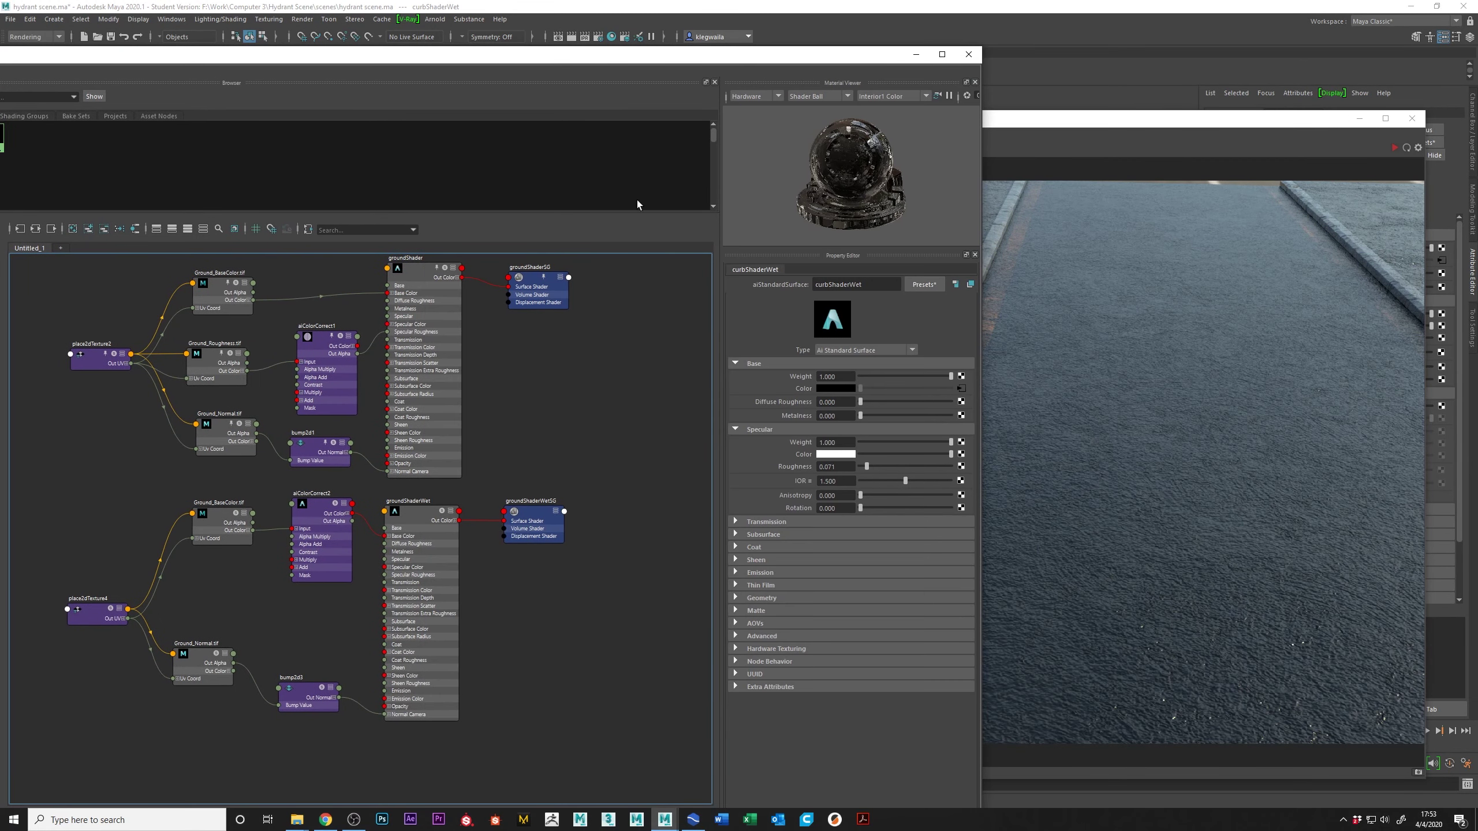
Step: Move Hypershade aside and close the Arnold RenderView to free the perspective viewport
drag(854, 60, 81, 51)
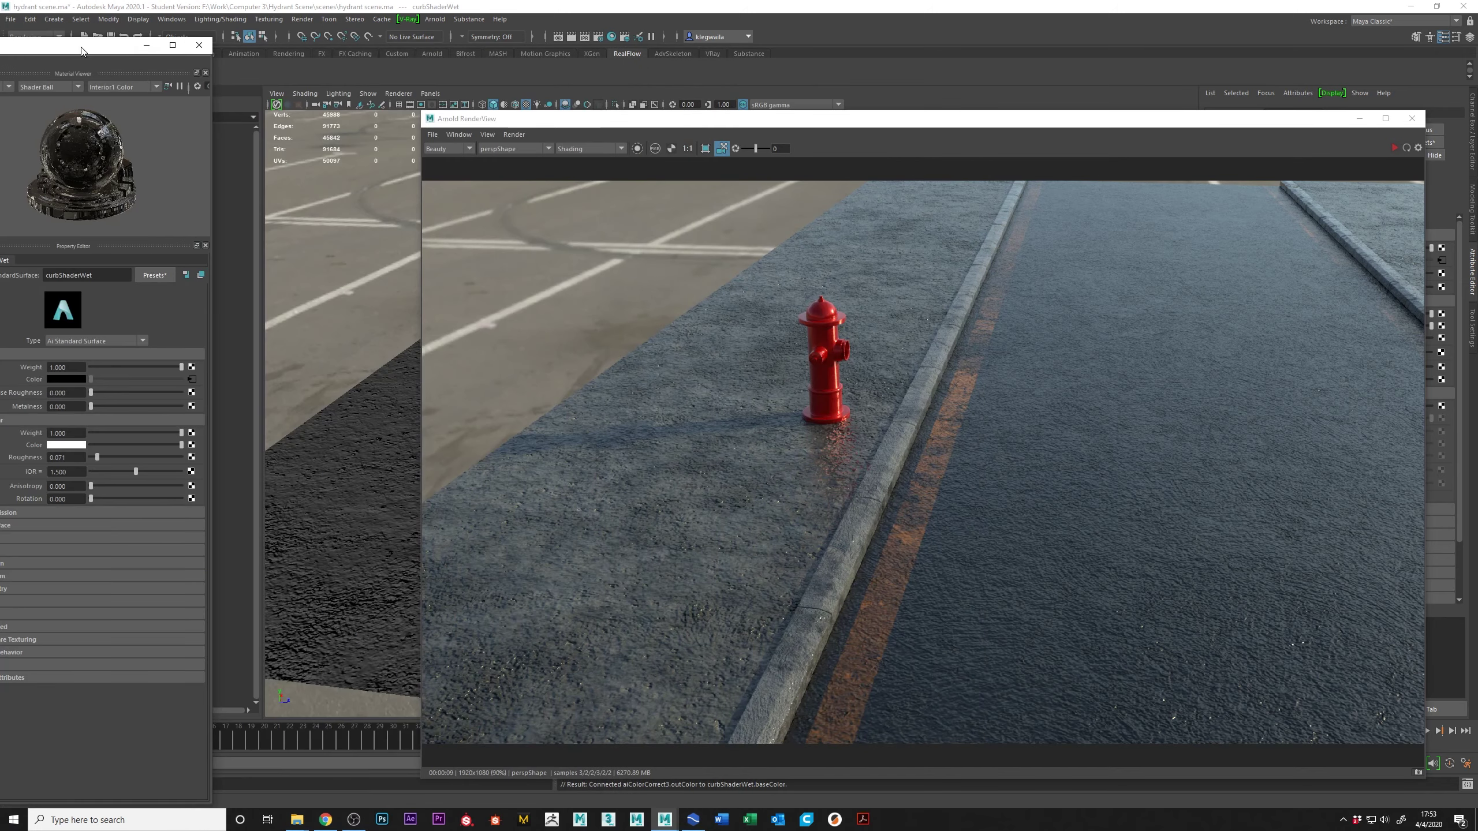
click(1418, 125)
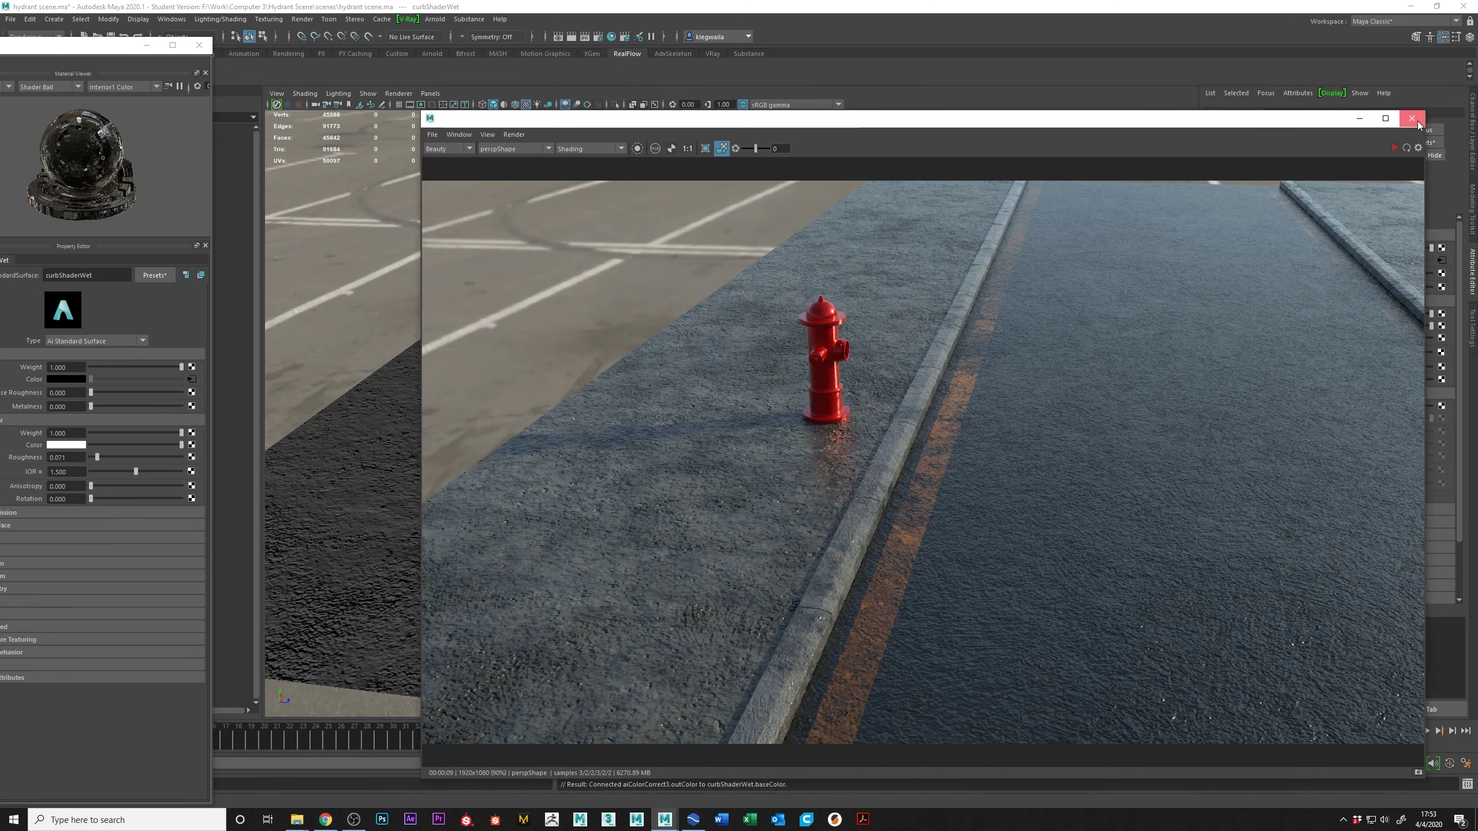
click(1412, 119)
Step: Select the sidewalk and the road together and assign them a new Lambert material
alt+drag(1059, 419, 485, 538)
click(732, 479)
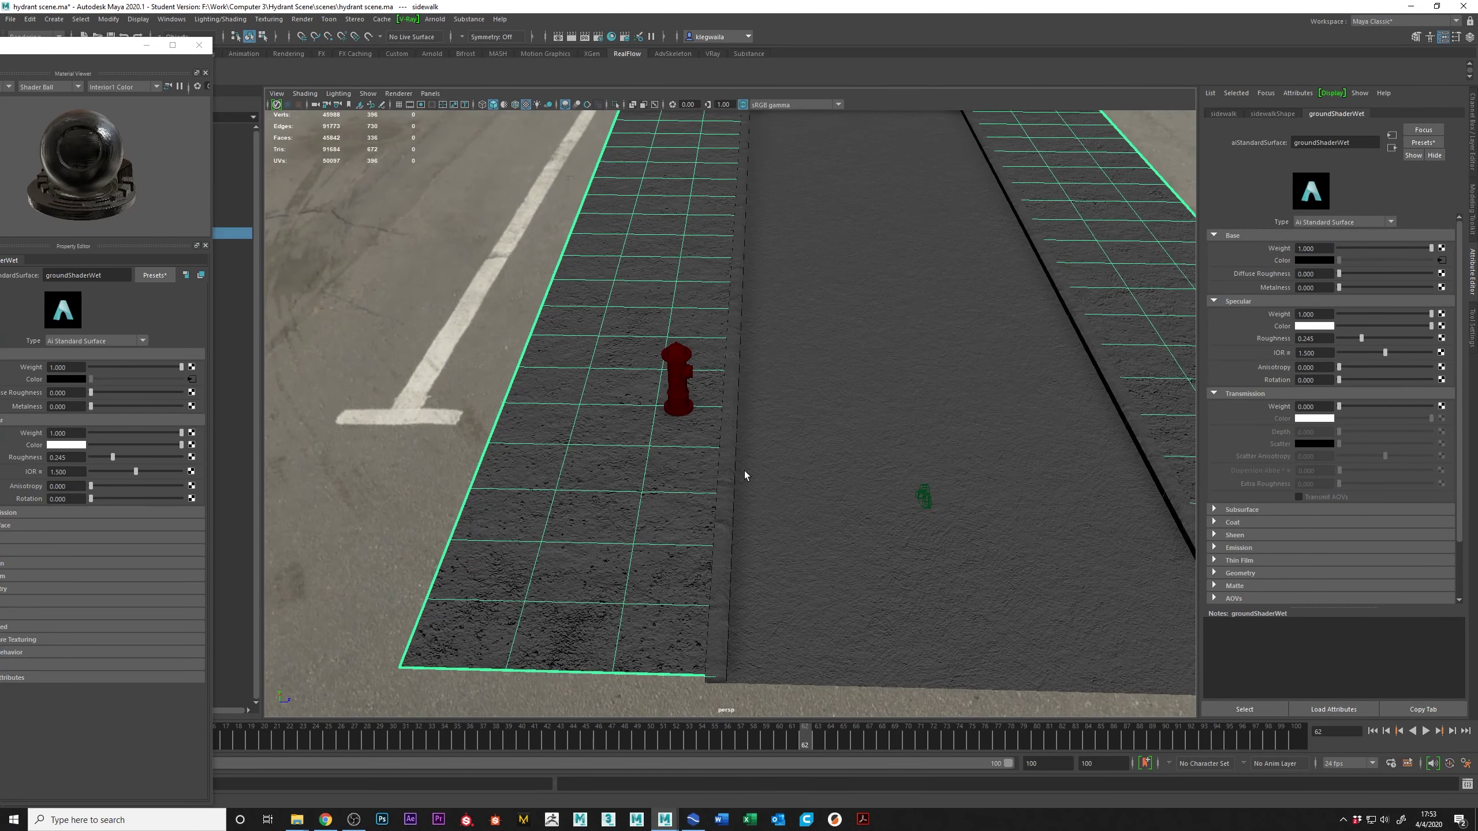
click(827, 379)
alt+drag(960, 403, 769, 403)
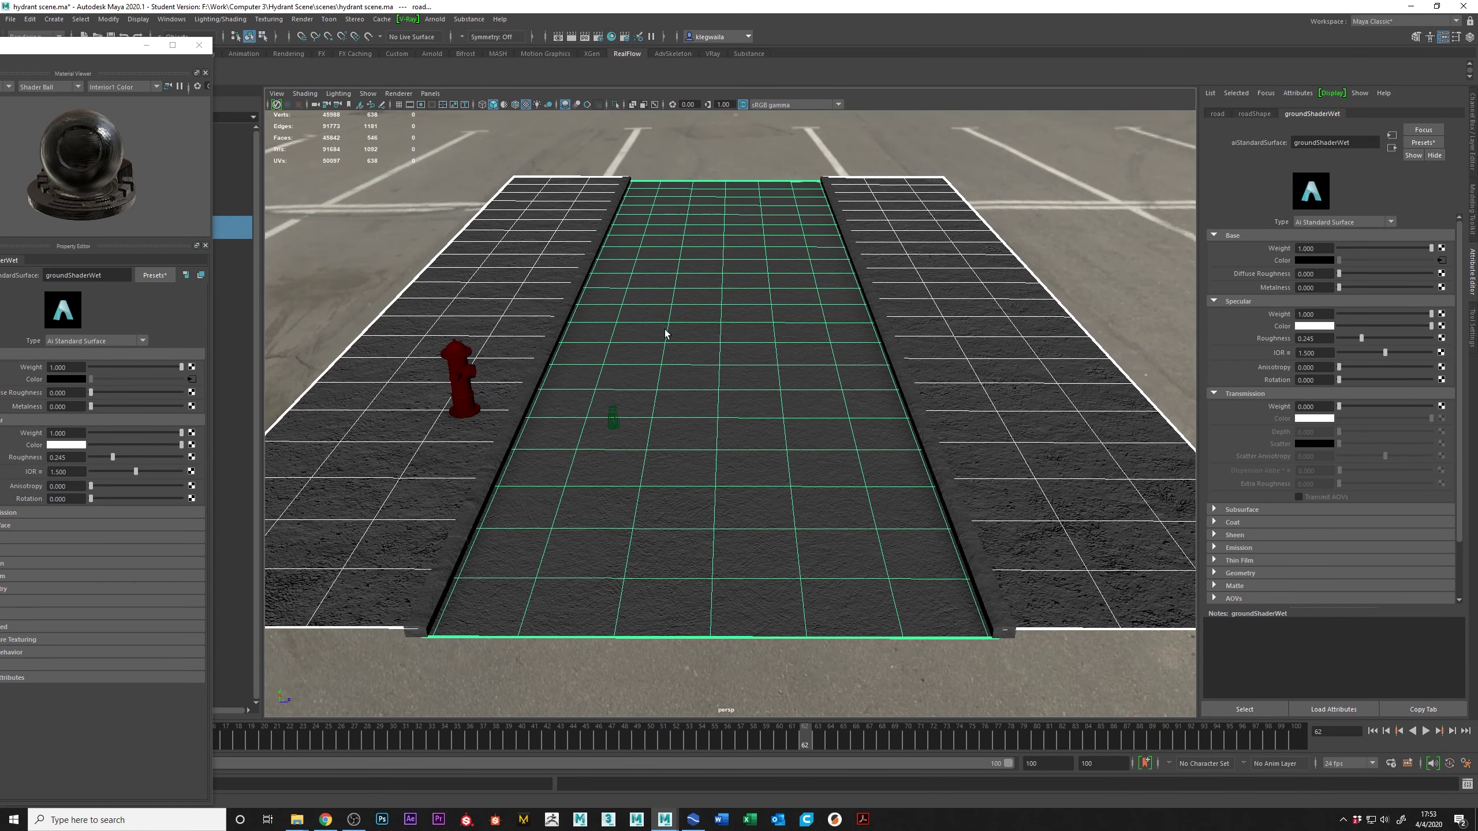
right_drag(682, 341, 759, 667)
Step: Map the new Lambert's color to a File texture and browse to the project's images\Sim2 folder for its image
click(1448, 244)
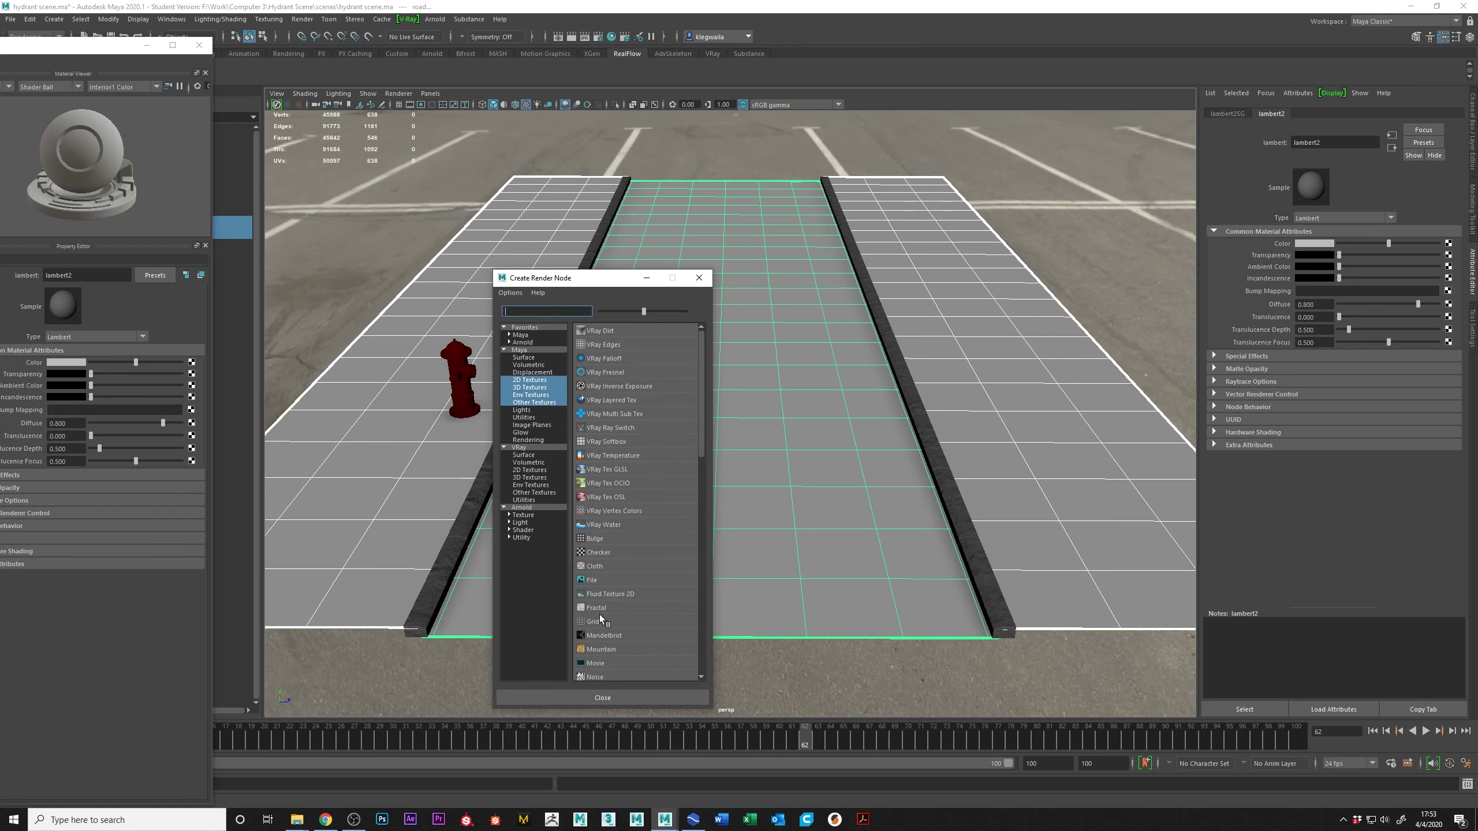
click(596, 580)
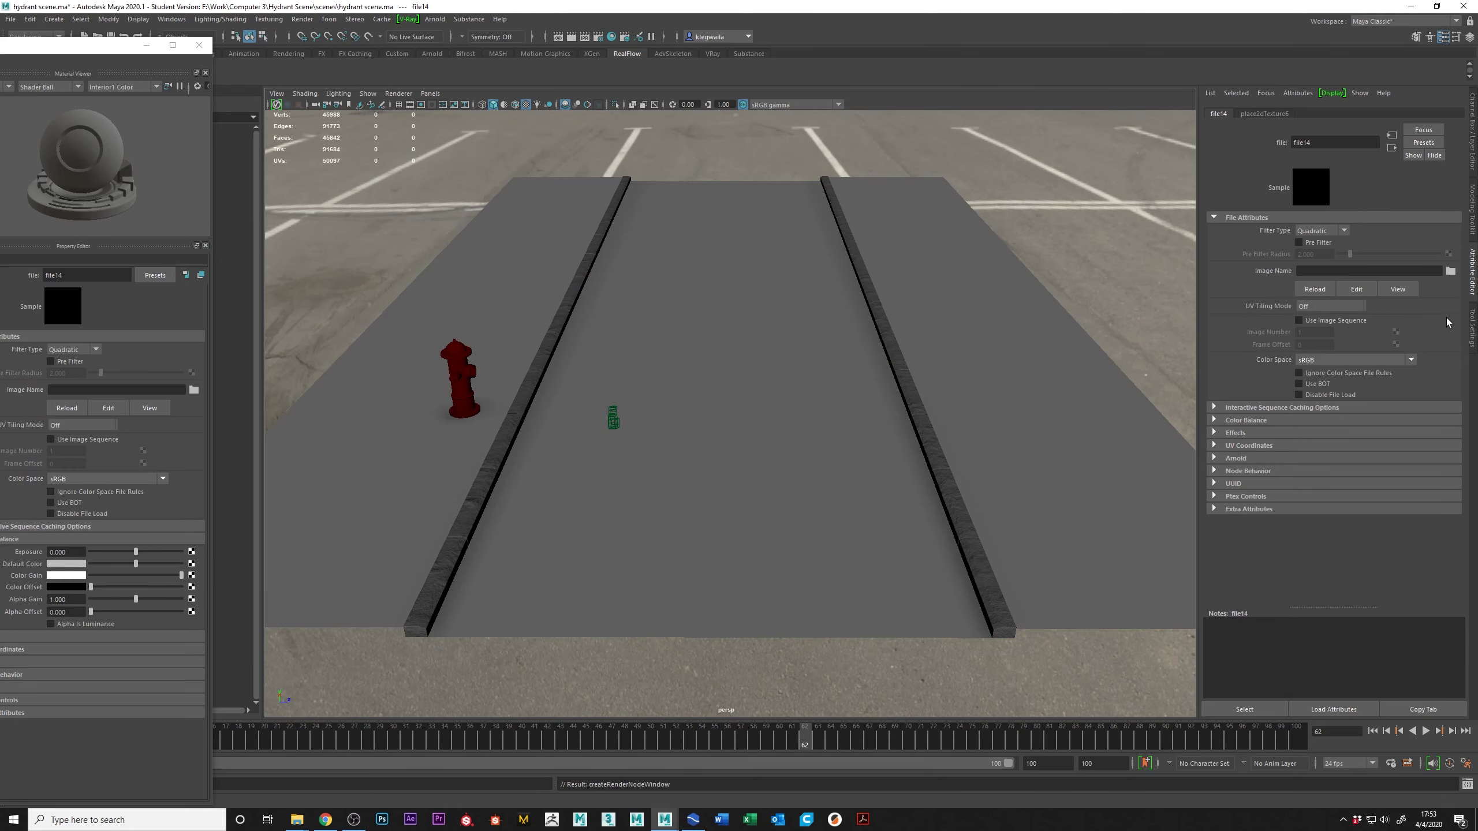
click(1451, 271)
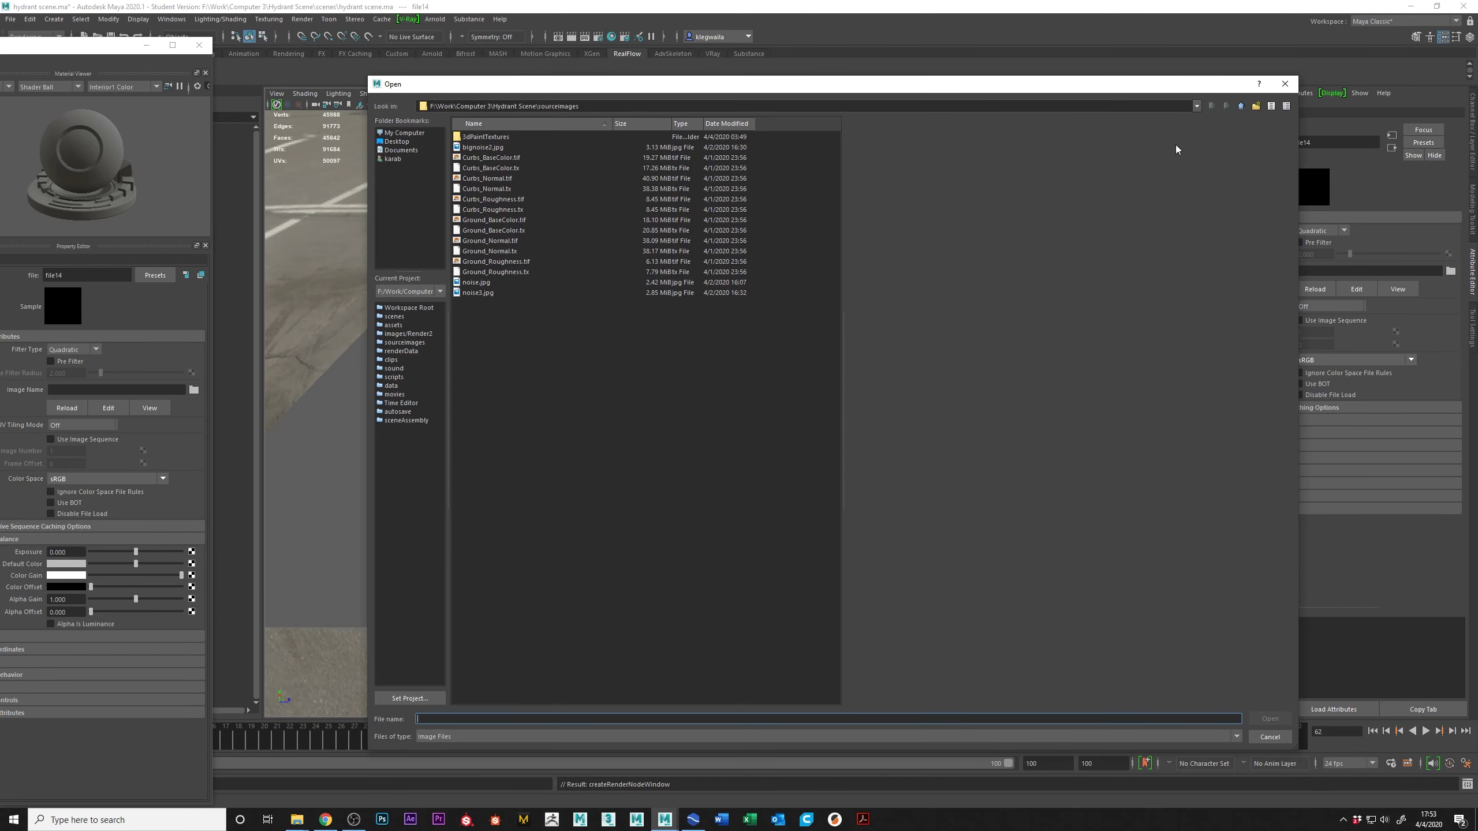
click(1241, 106)
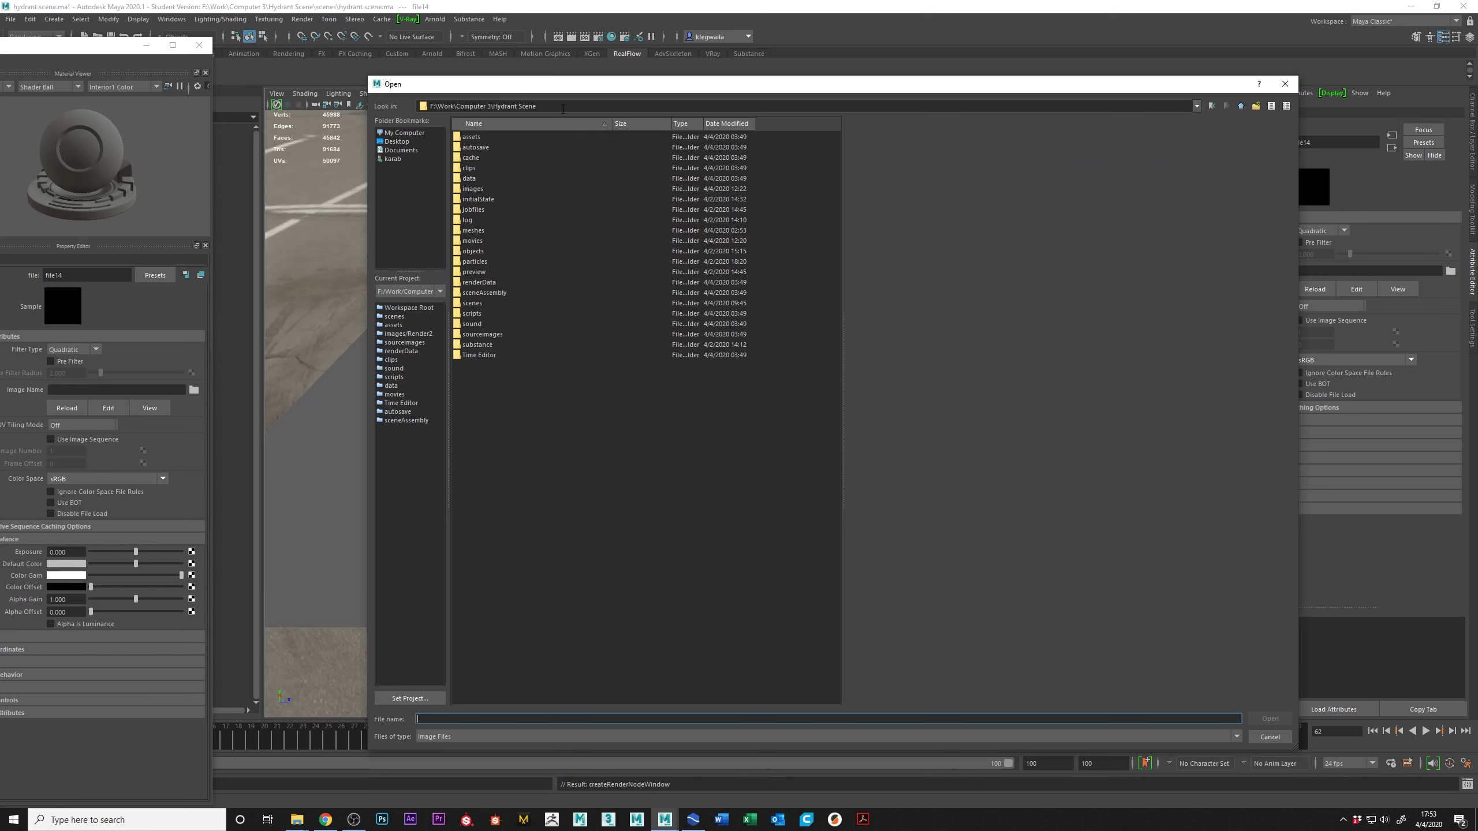
double_click(473, 189)
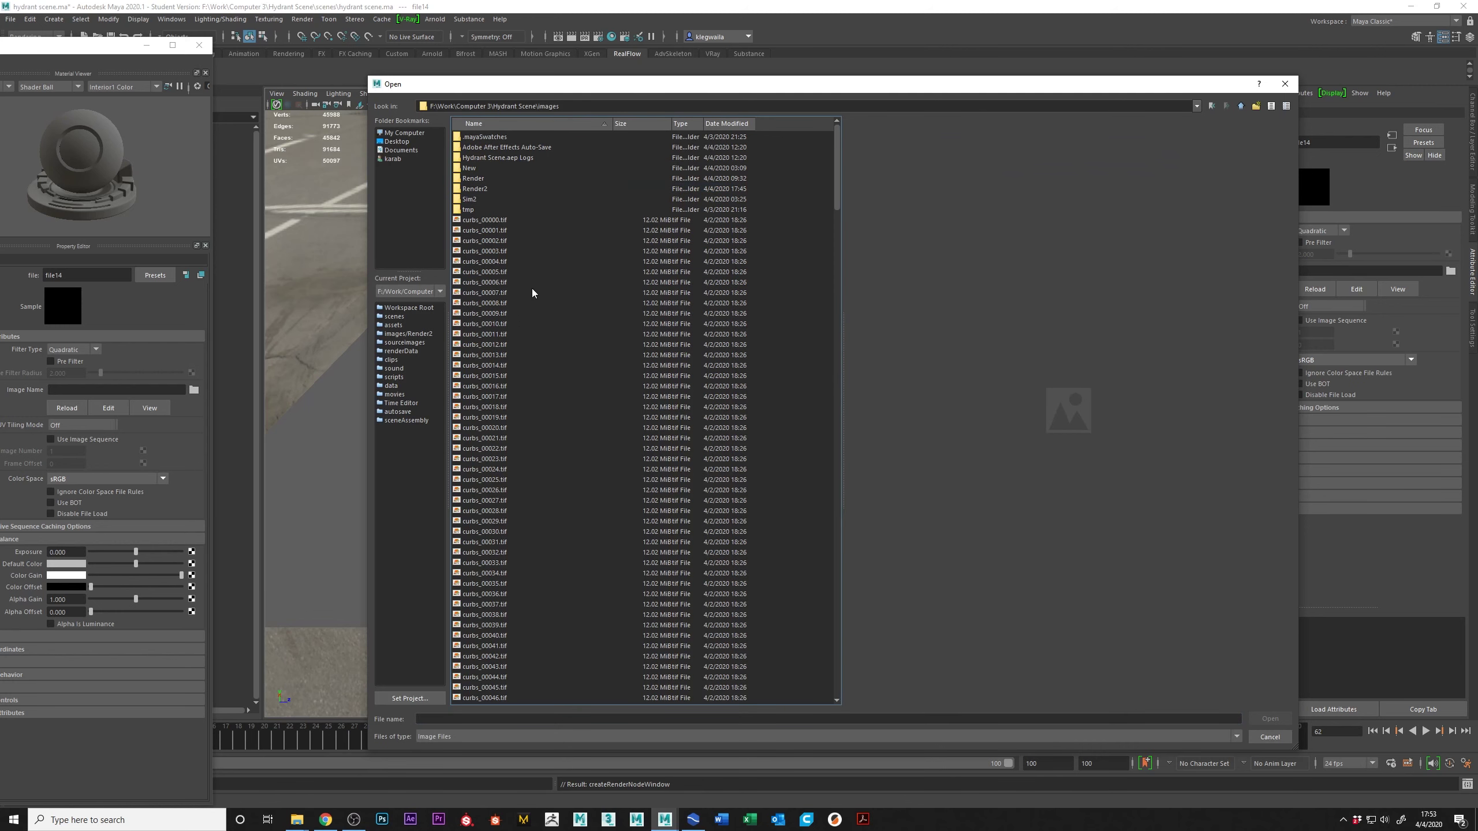
double_click(470, 199)
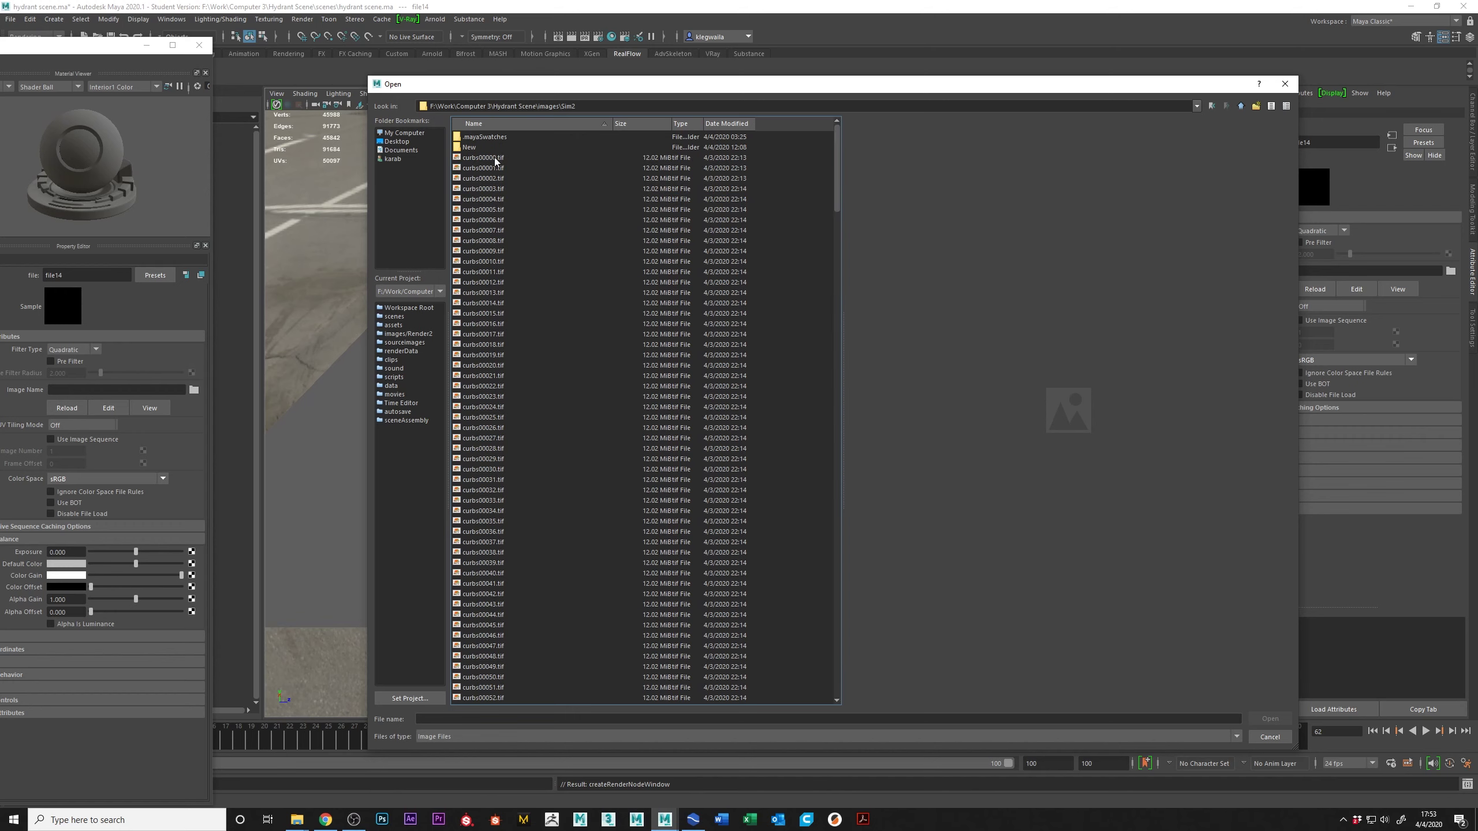
Step: Look through the curbs and road image sequences in the Sim2 folder
click(496, 162)
scroll(565, 430, down, 17)
scroll(559, 521, down, 20)
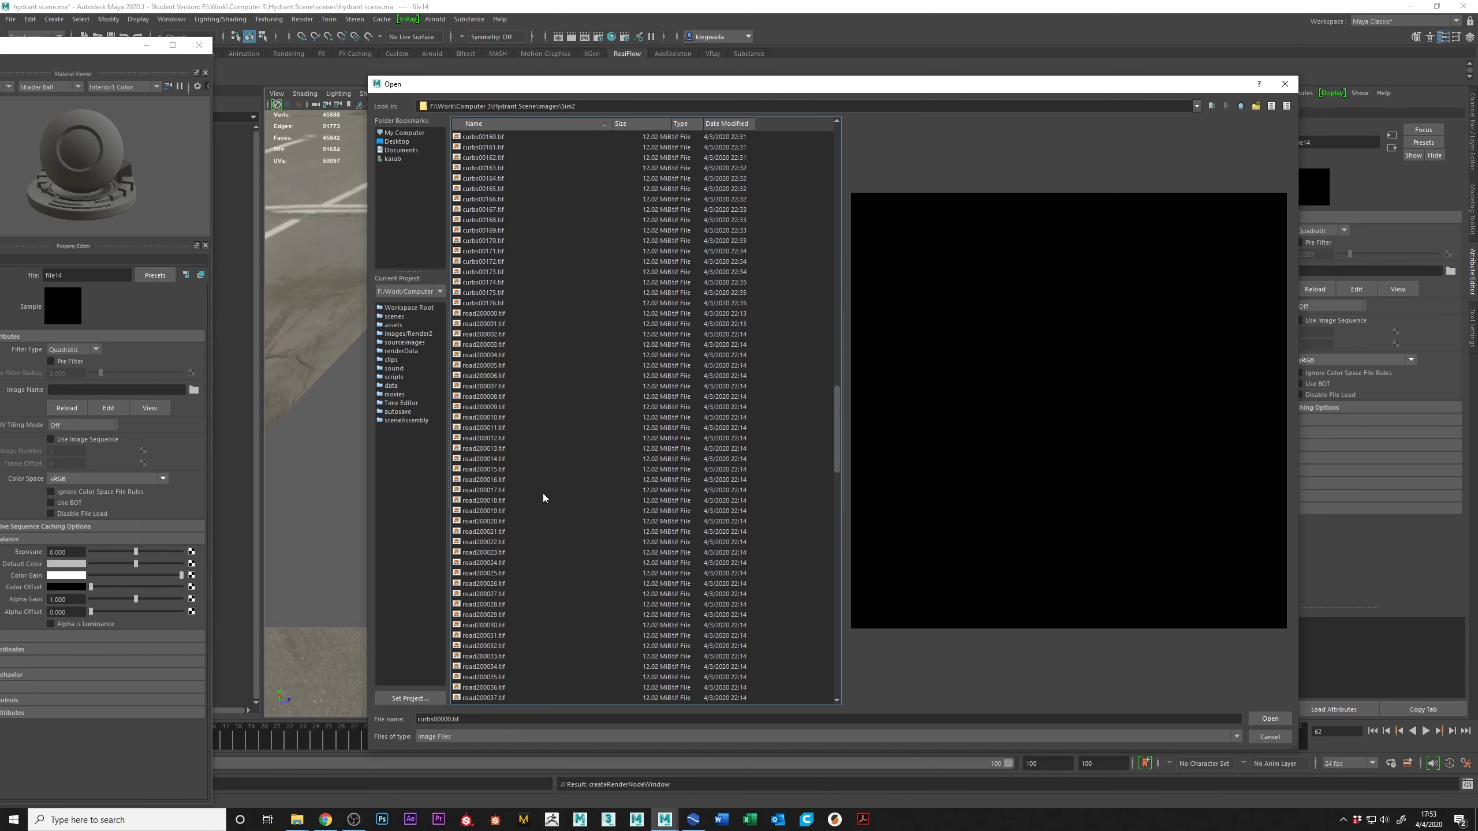
click(486, 314)
scroll(513, 349, up, 6)
scroll(539, 314, up, 20)
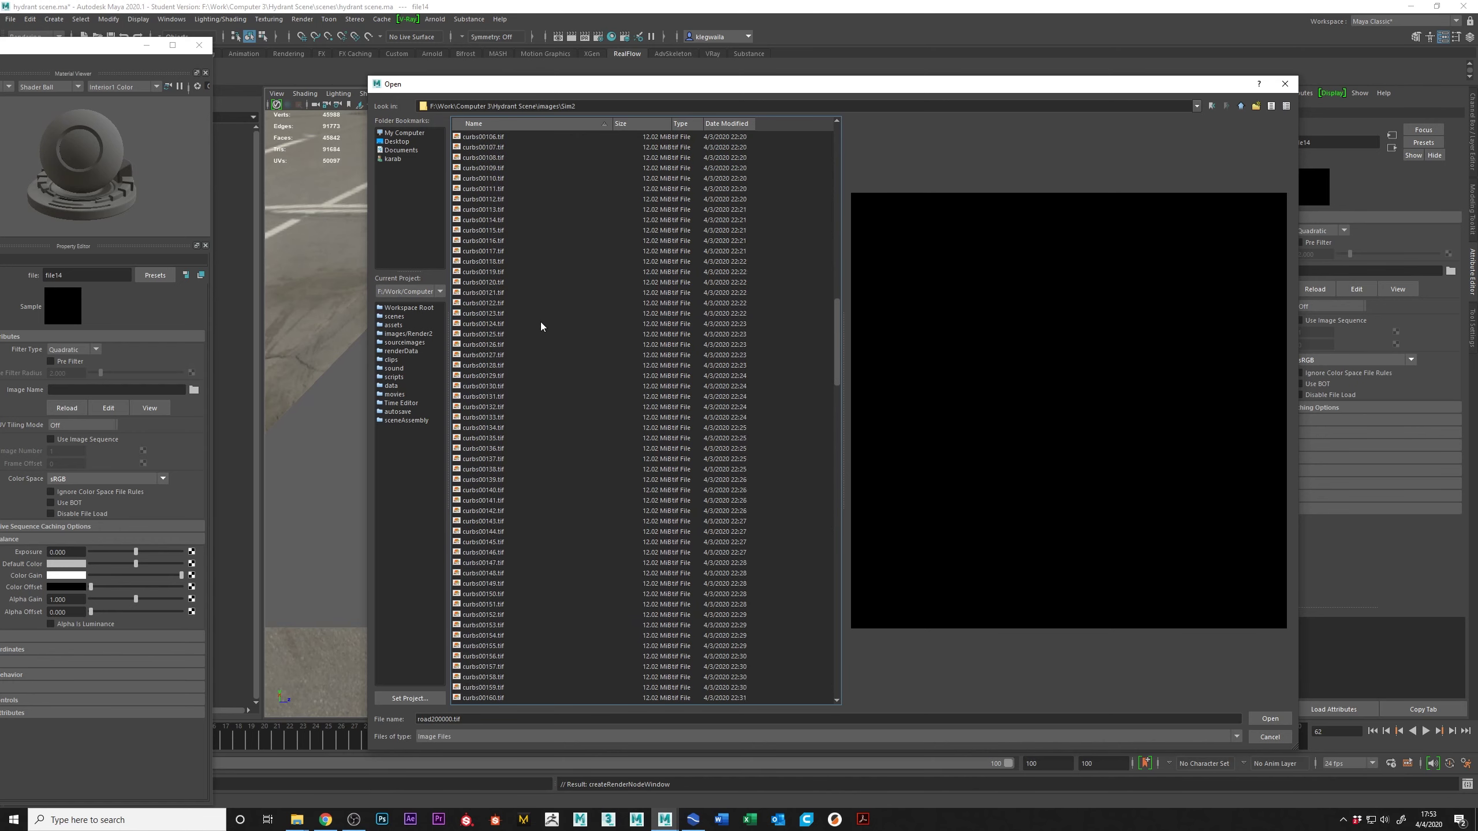
Step: Load road_0001.tif from the New subfolder of Sim2 into the Lambert's file texture
click(476, 148)
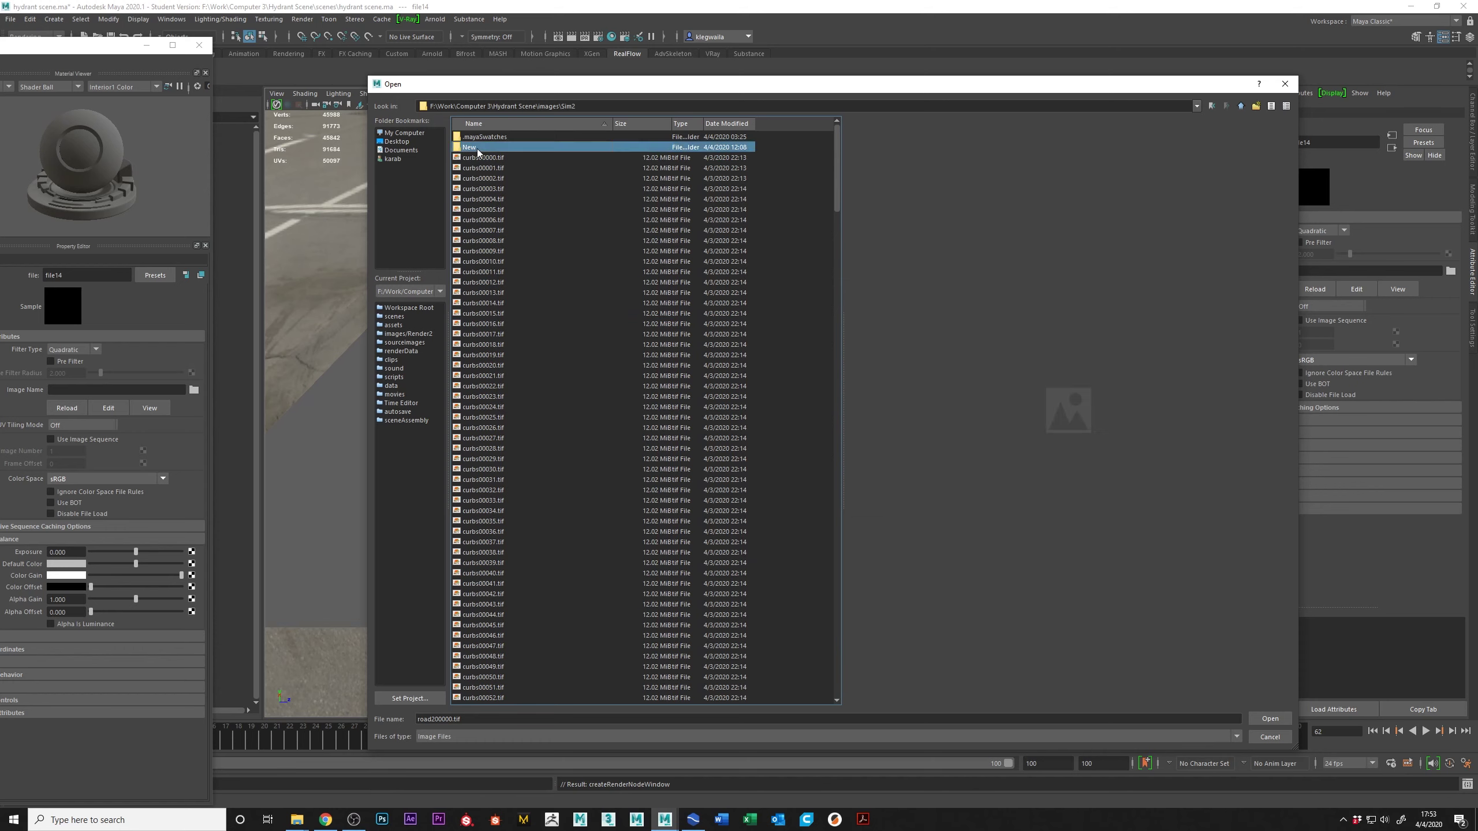
double_click(460, 149)
scroll(539, 505, down, 20)
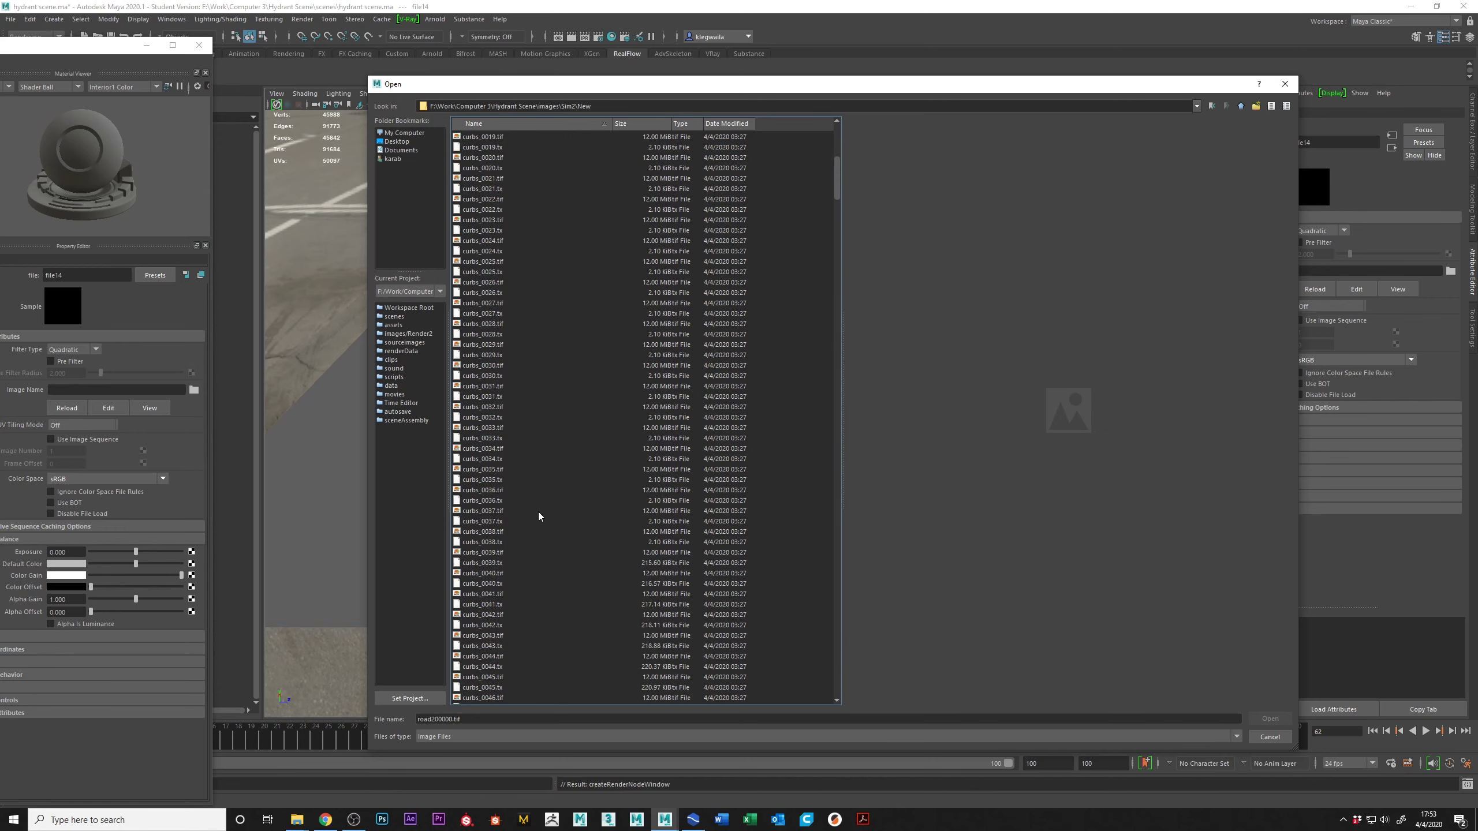
scroll(539, 551, down, 20)
scroll(532, 547, down, 20)
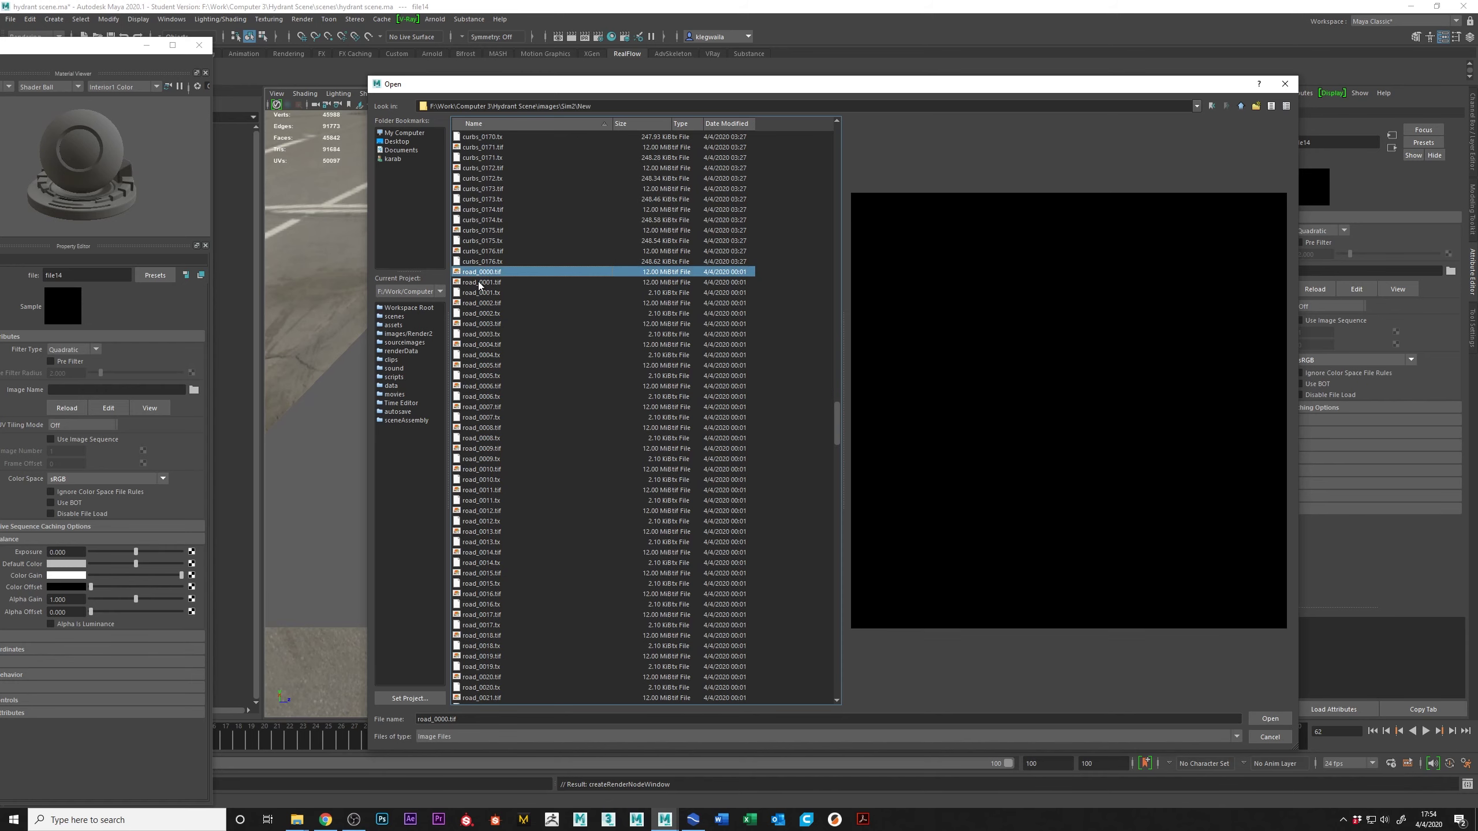
double_click(483, 283)
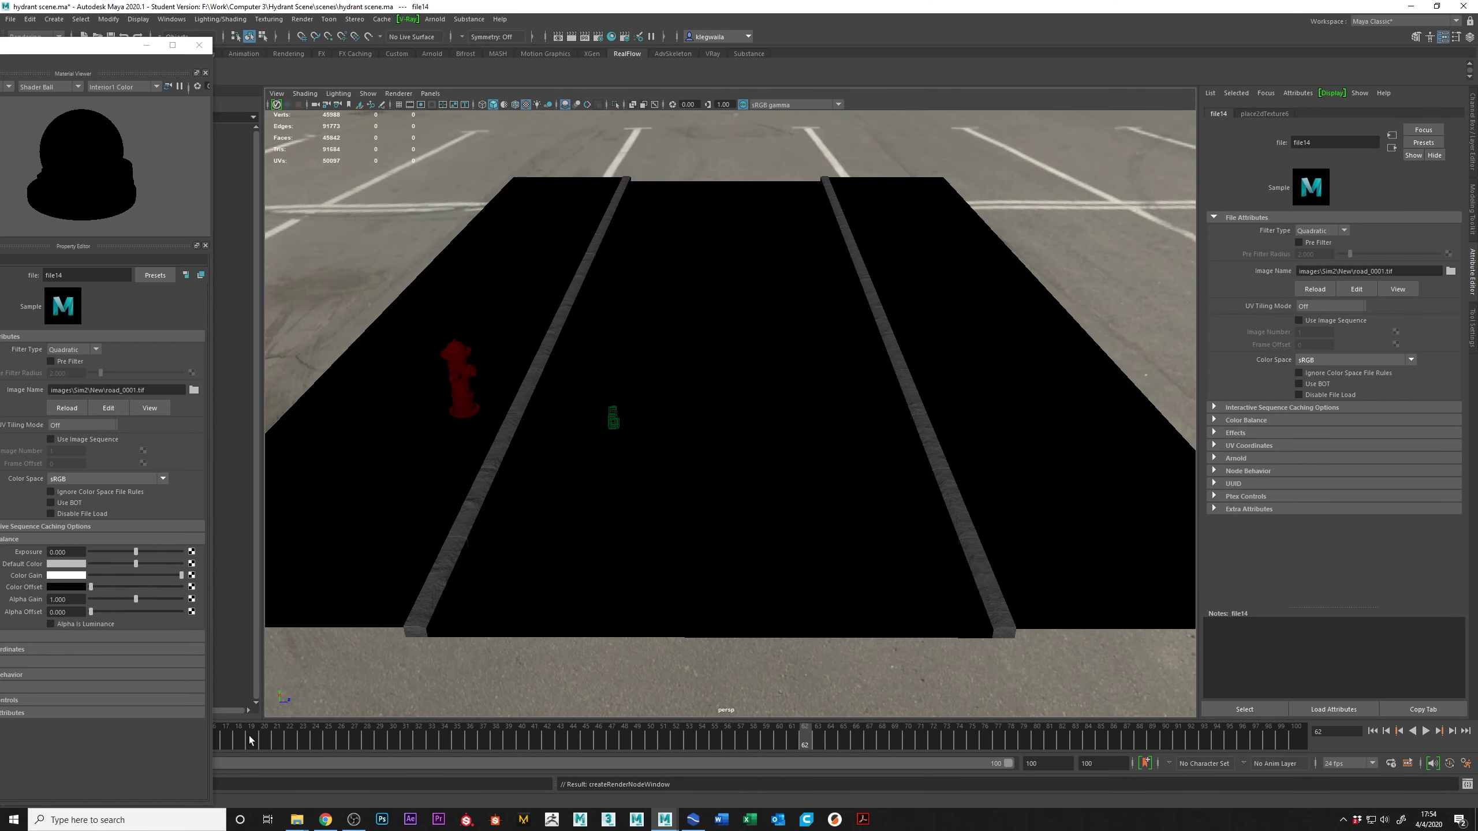
Step: Close Hypershade and play the timeline with textured display on to check the road map
drag(88, 47, 120, 94)
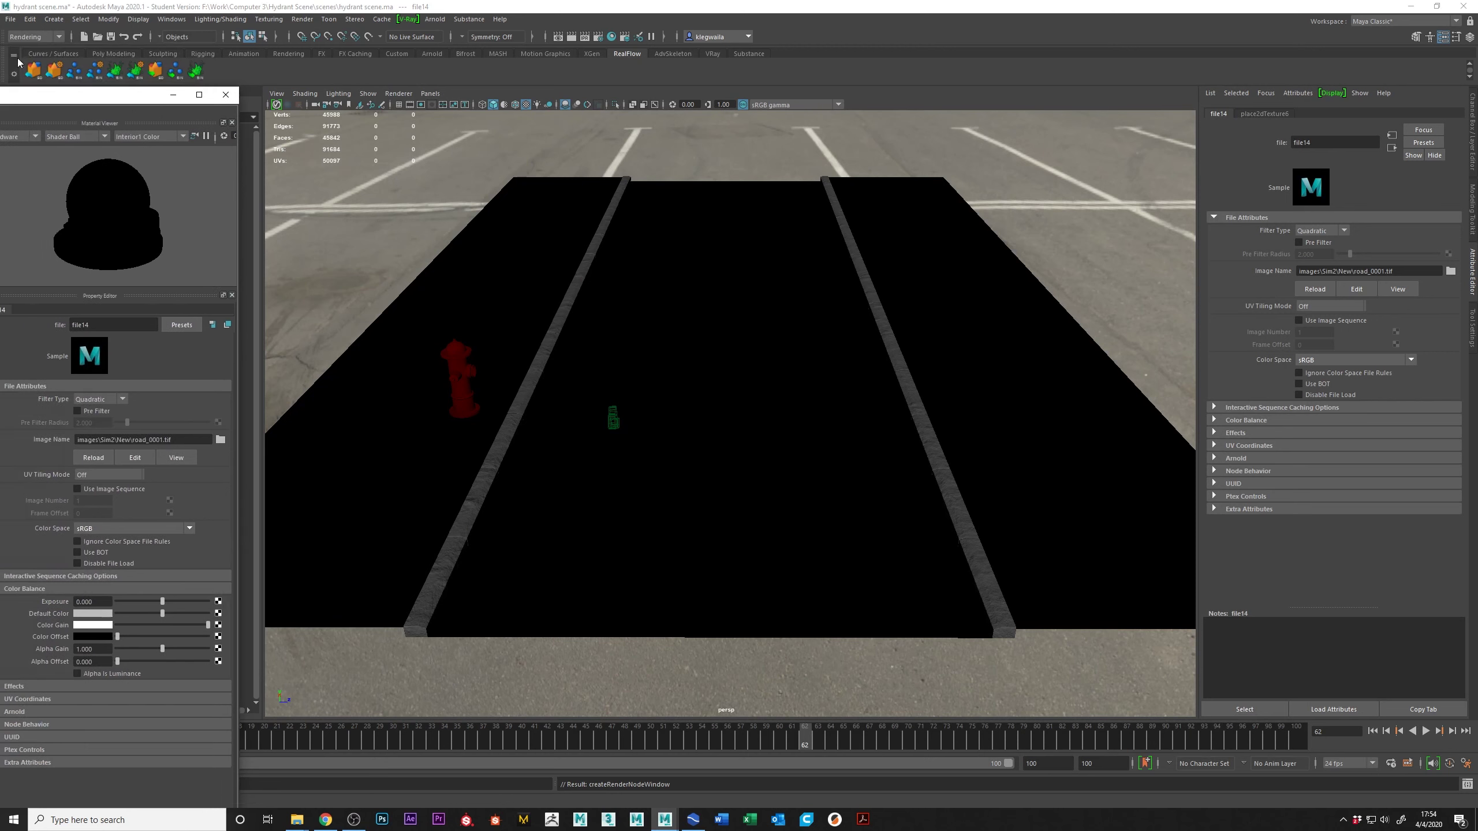
click(231, 93)
drag(61, 740, 43, 739)
key(6)
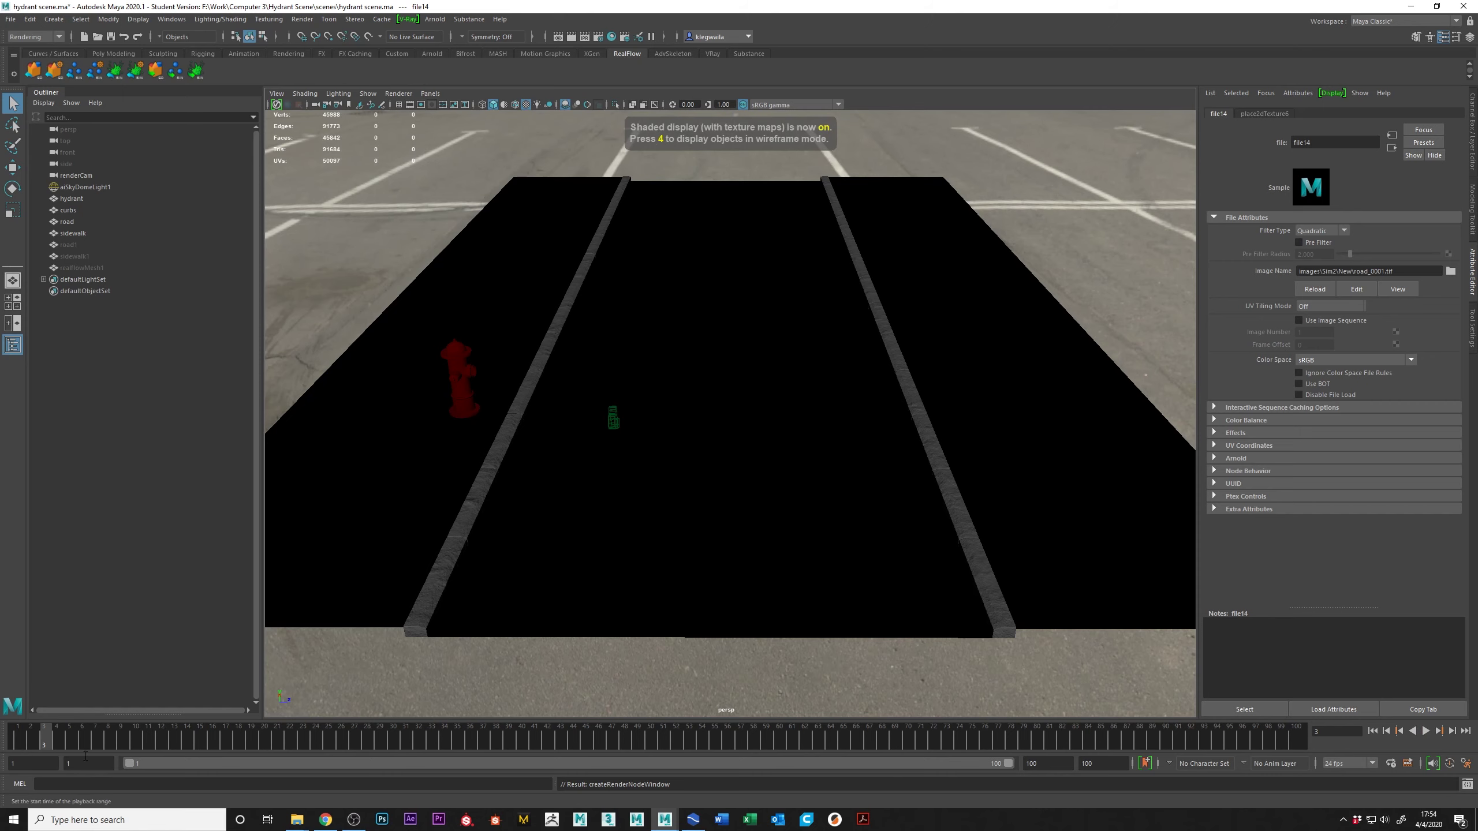
key(alt+v)
key(alt+v)
Step: Compare the ground in shaded and textured display and scrub to frame 45 to inspect the road map
alt+drag(794, 463, 933, 423)
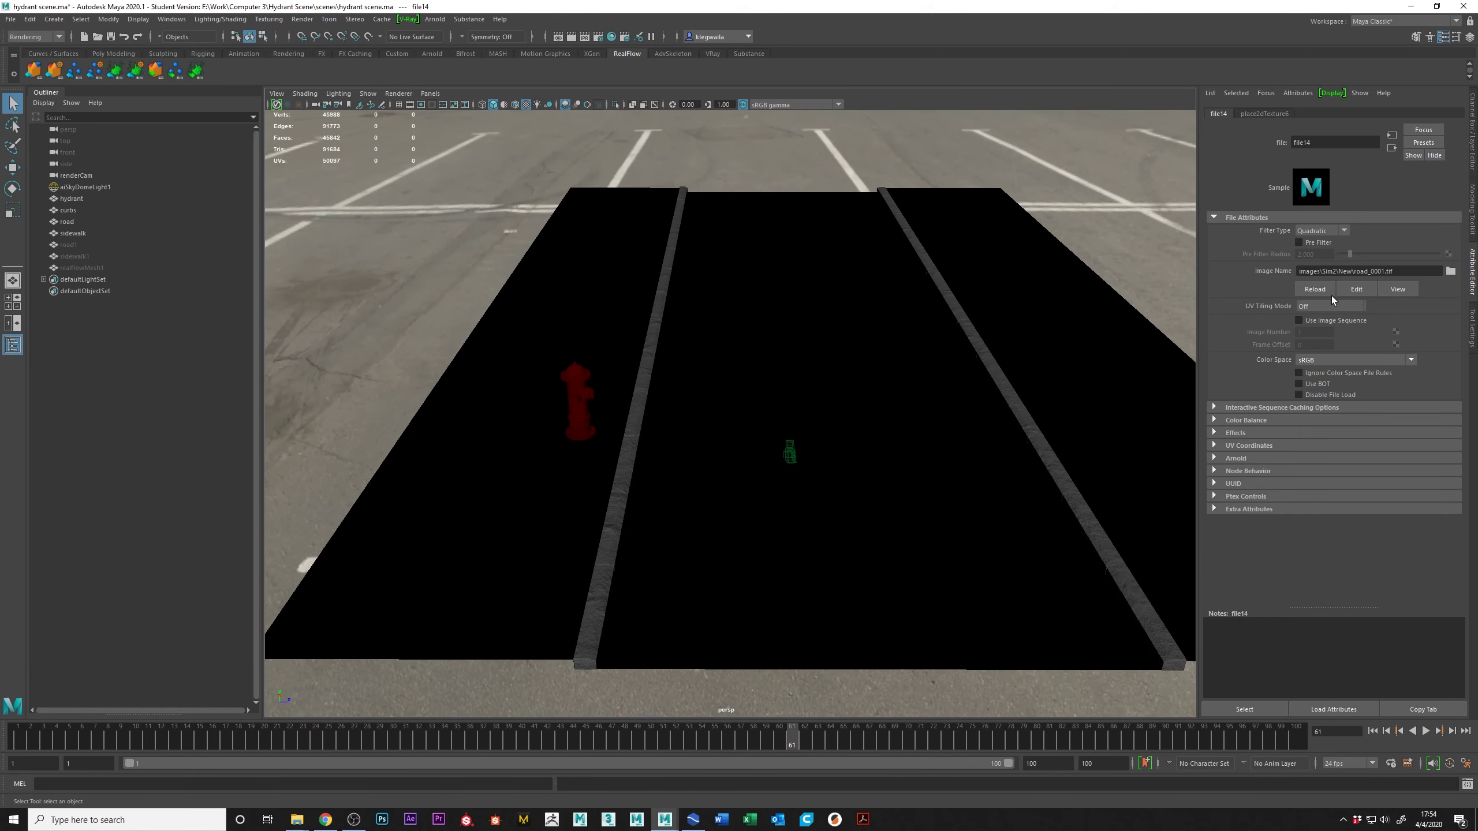
alt+drag(951, 296, 862, 306)
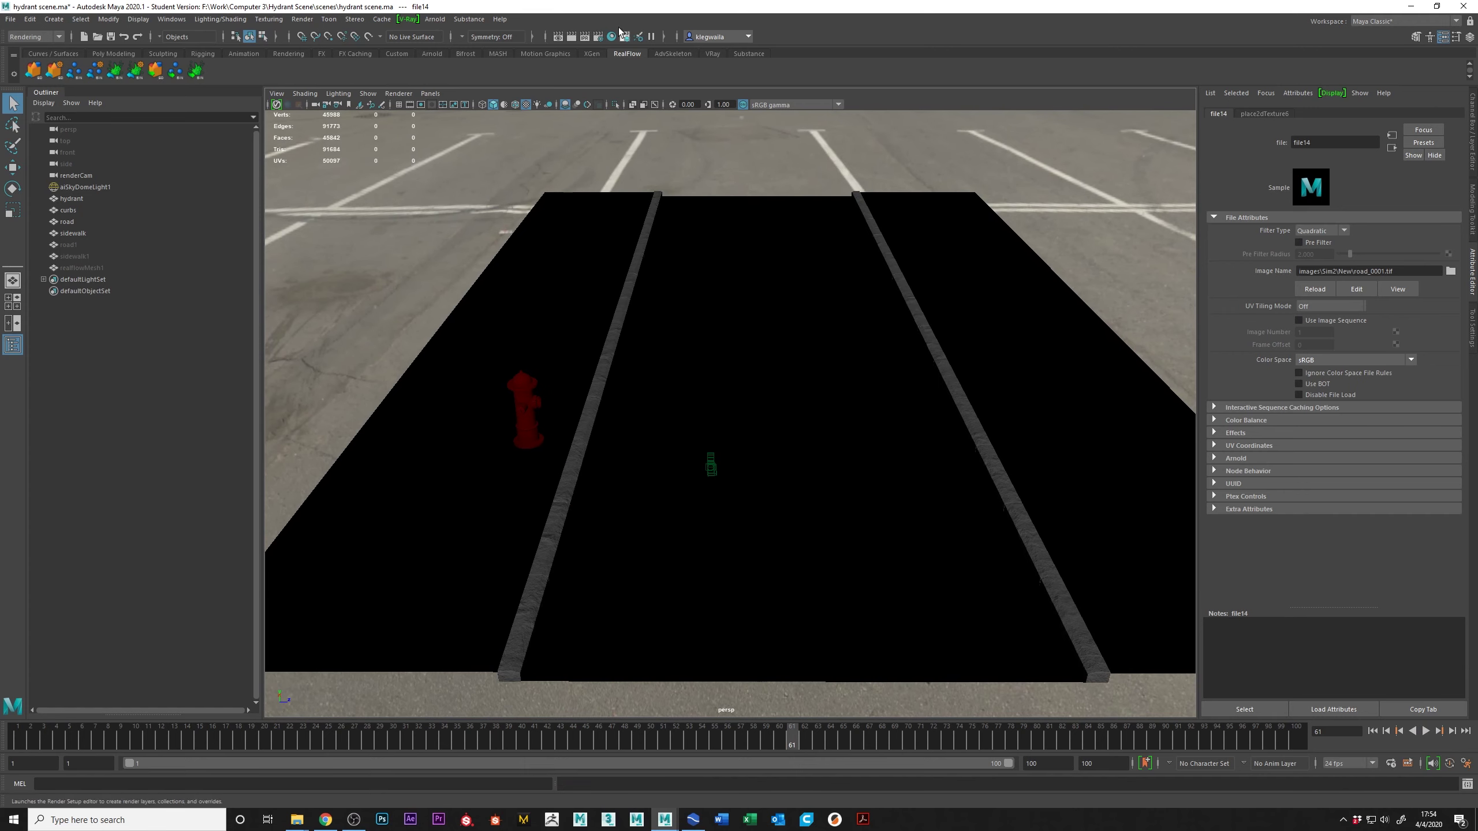
click(435, 18)
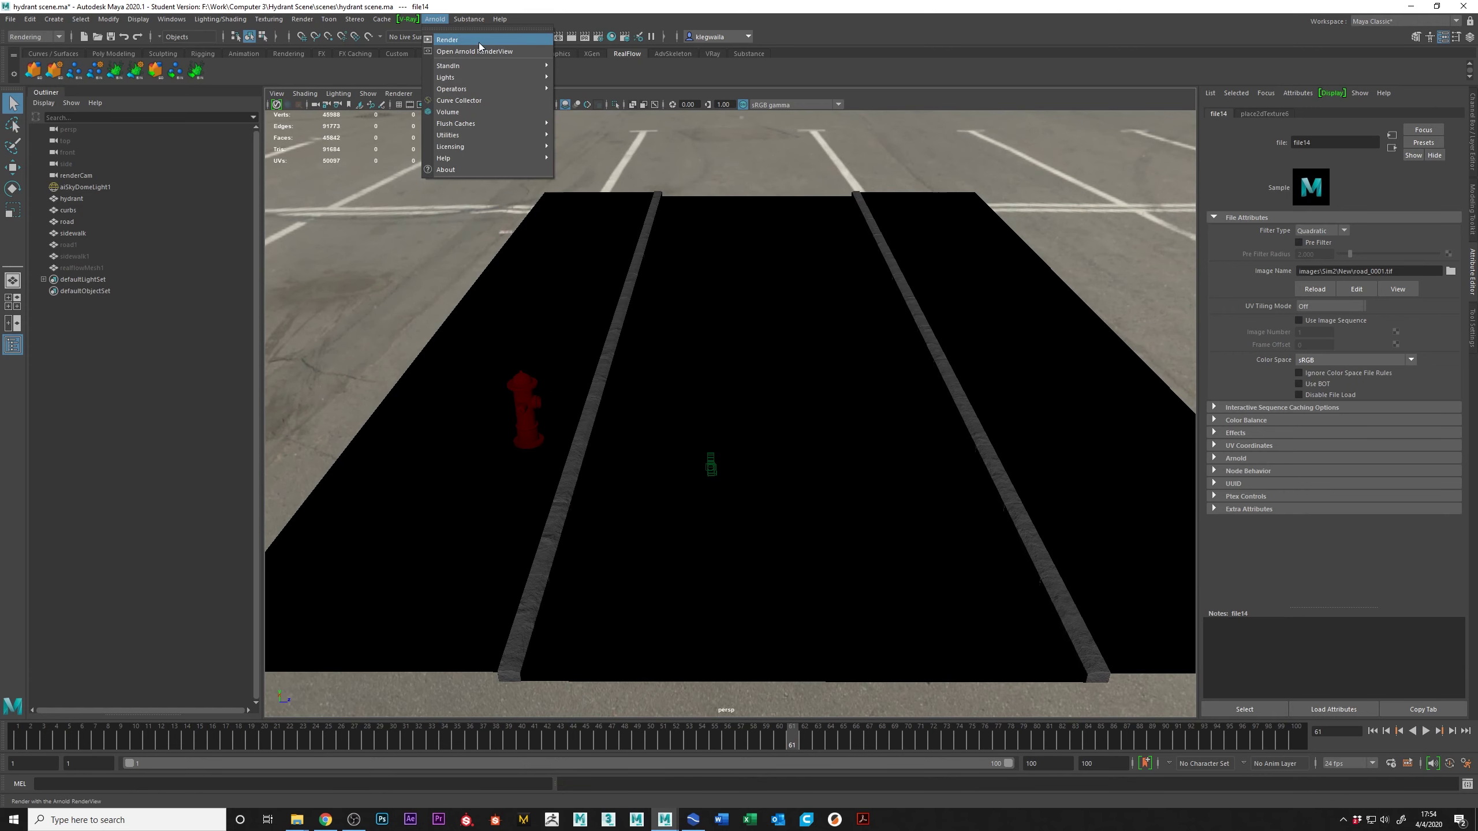
alt+drag(764, 382, 660, 250)
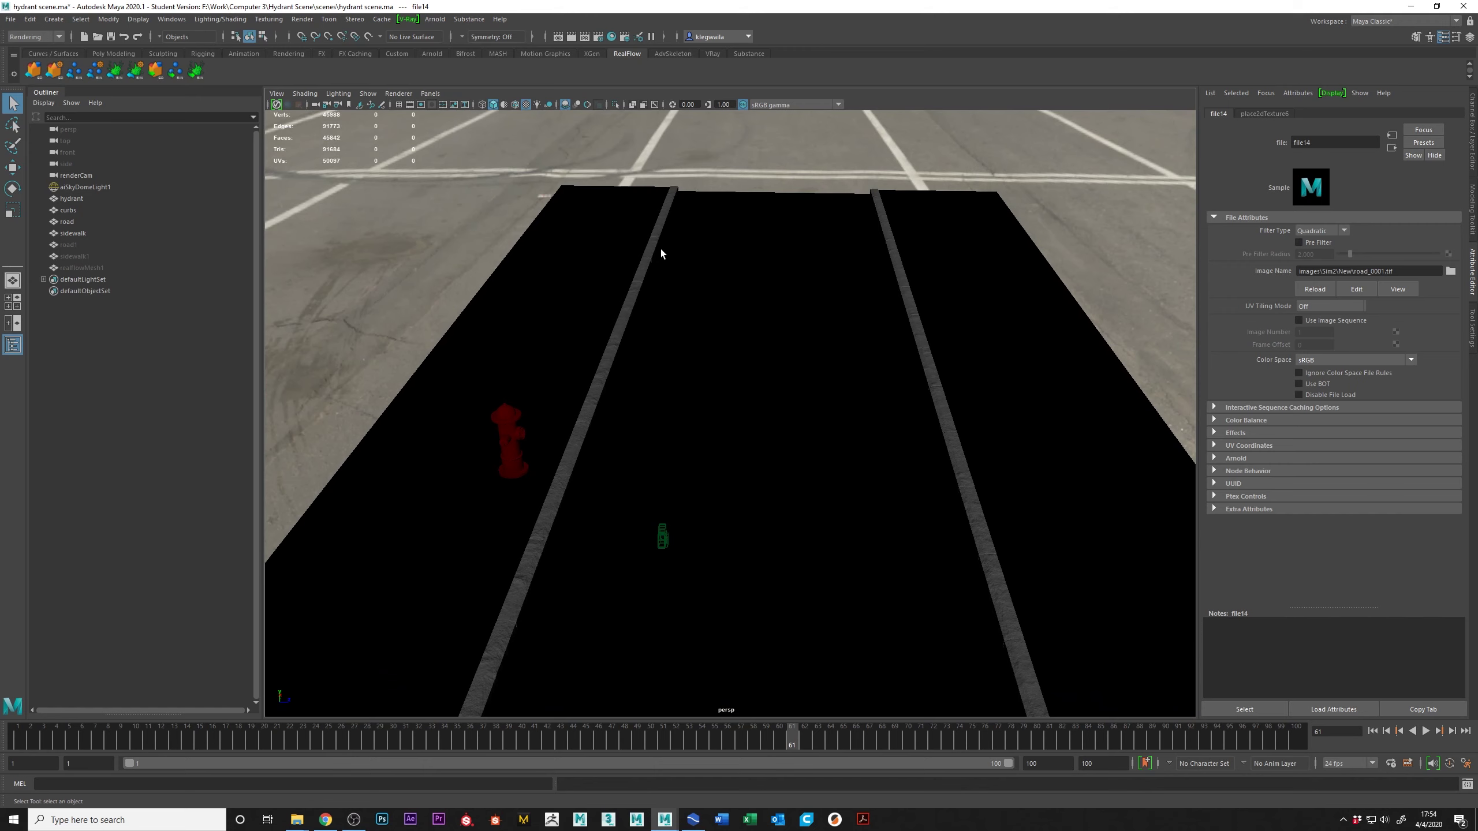
key(5)
alt+drag(766, 476, 720, 406)
key(6)
mouse_move(134, 746)
mouse_down()
mouse_move(107, 742)
mouse_move(586, 794)
mouse_up()
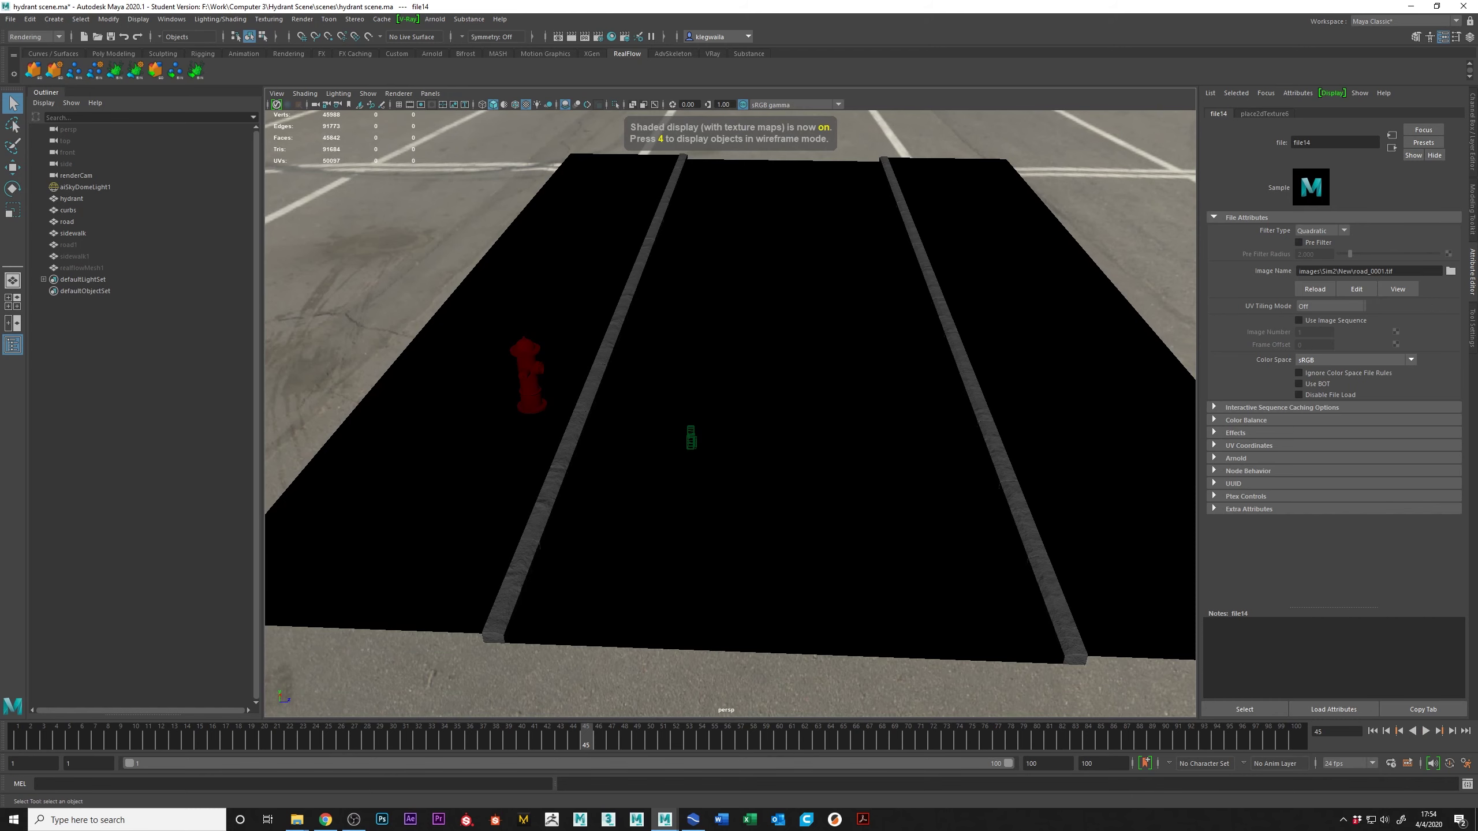
Step: Open the file texture on the road's Lambert color and enable Use Image Sequence
click(1264, 114)
mouse_move(881, 425)
alt+mouse_down()
mouse_move(901, 423)
mouse_move(900, 396)
mouse_move(890, 403)
alt+mouse_up()
click(790, 321)
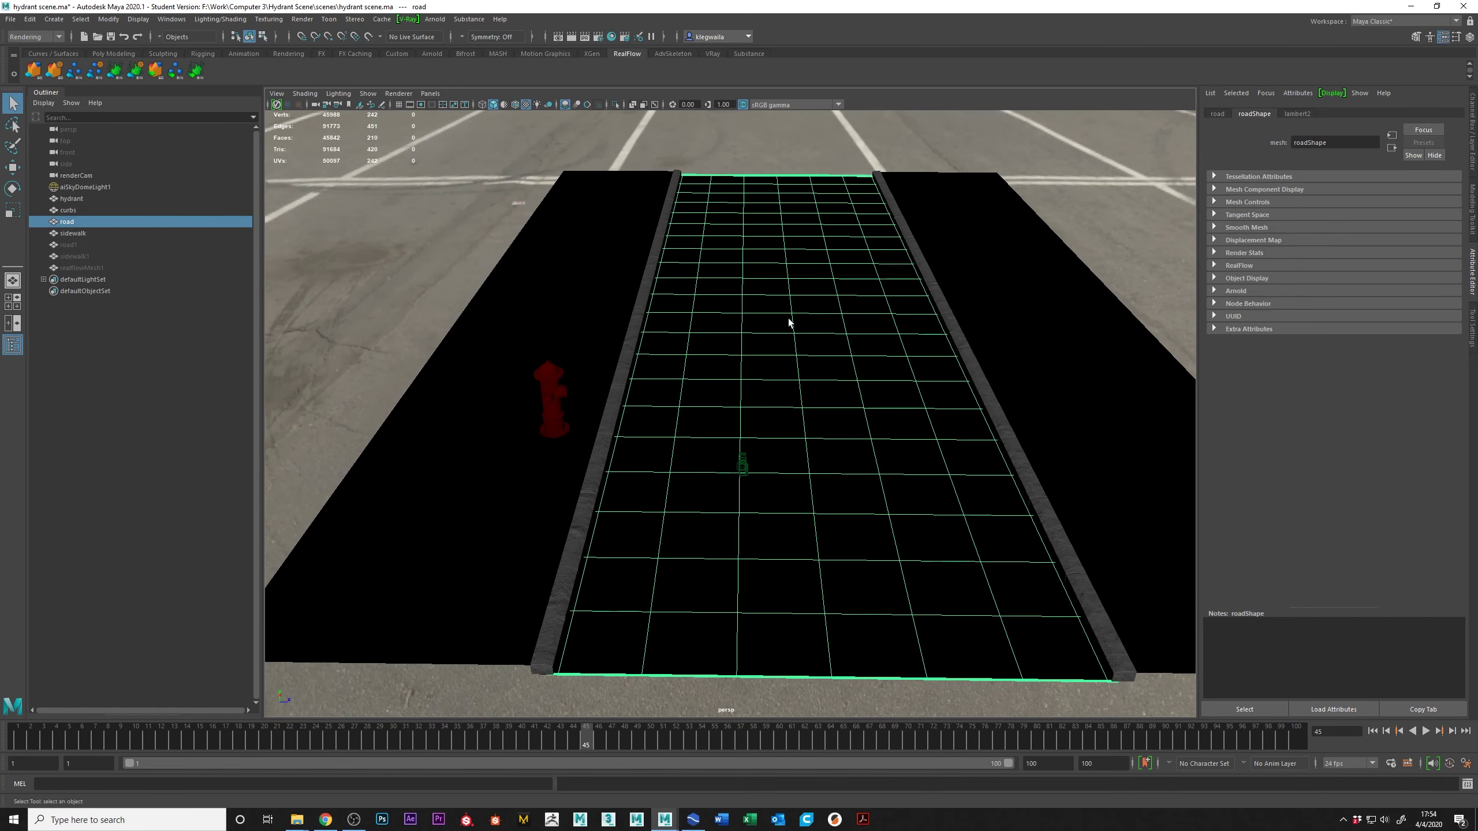
click(1303, 115)
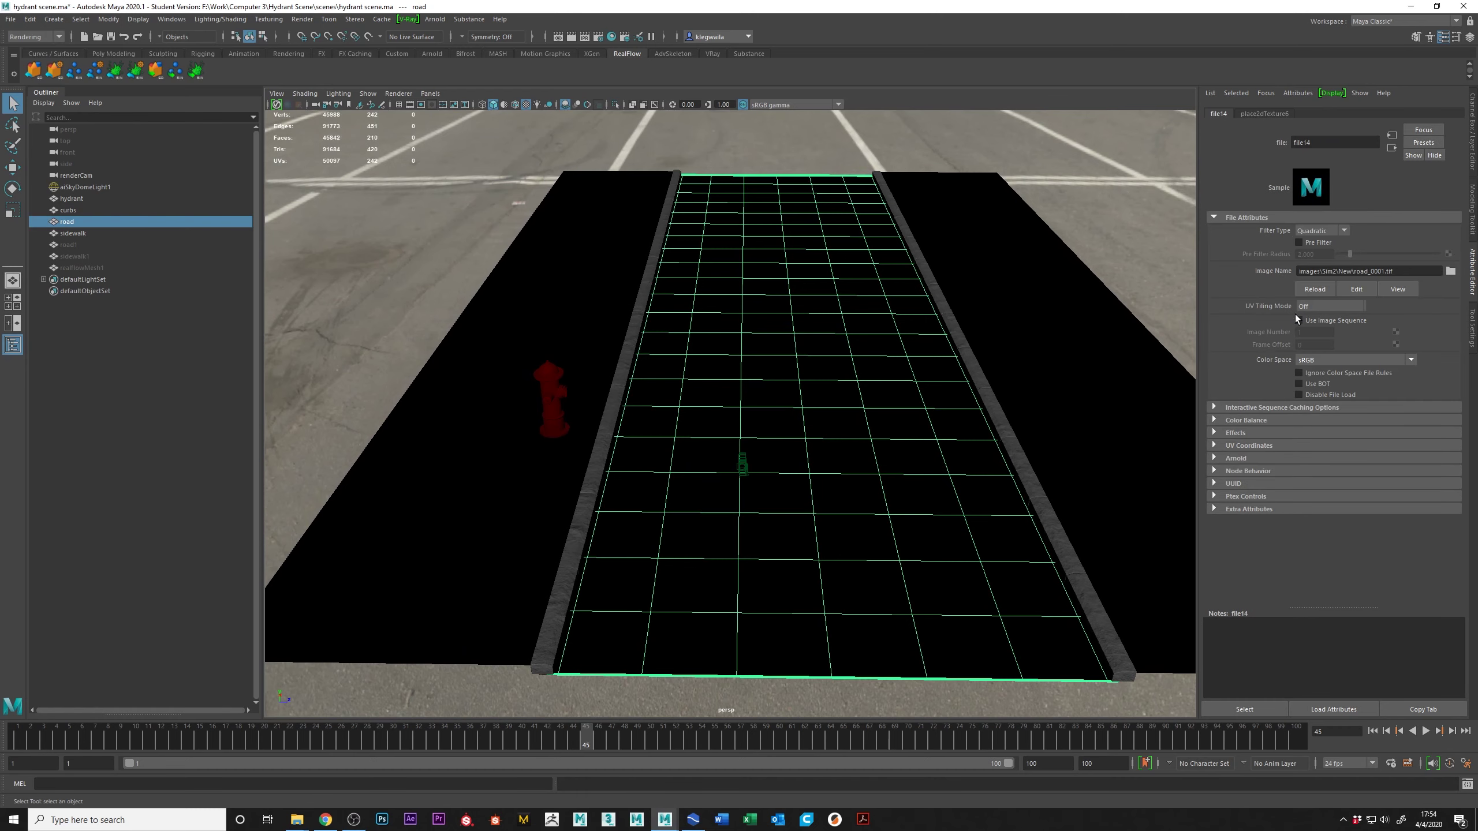
click(1451, 271)
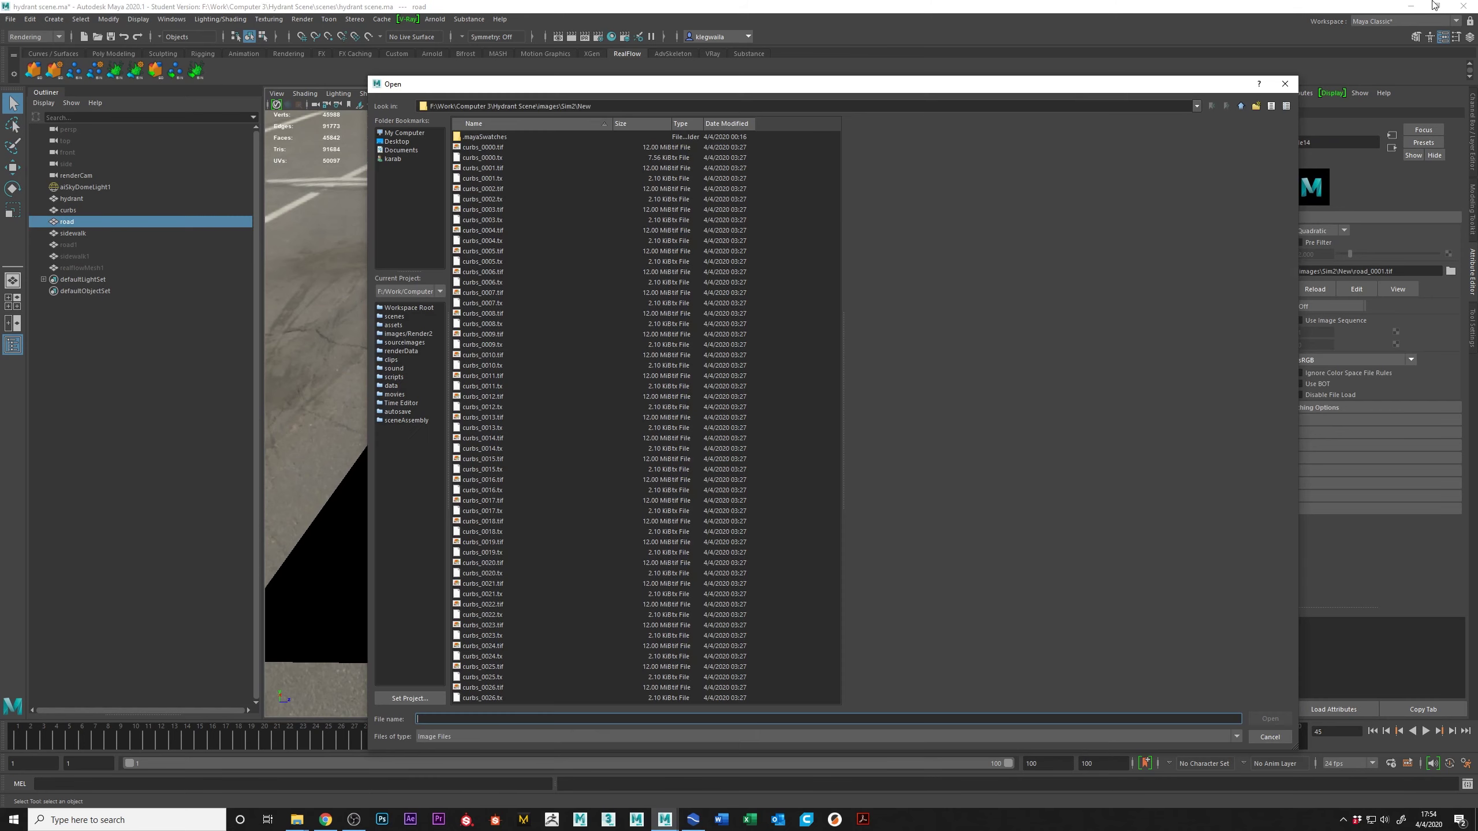
click(1285, 83)
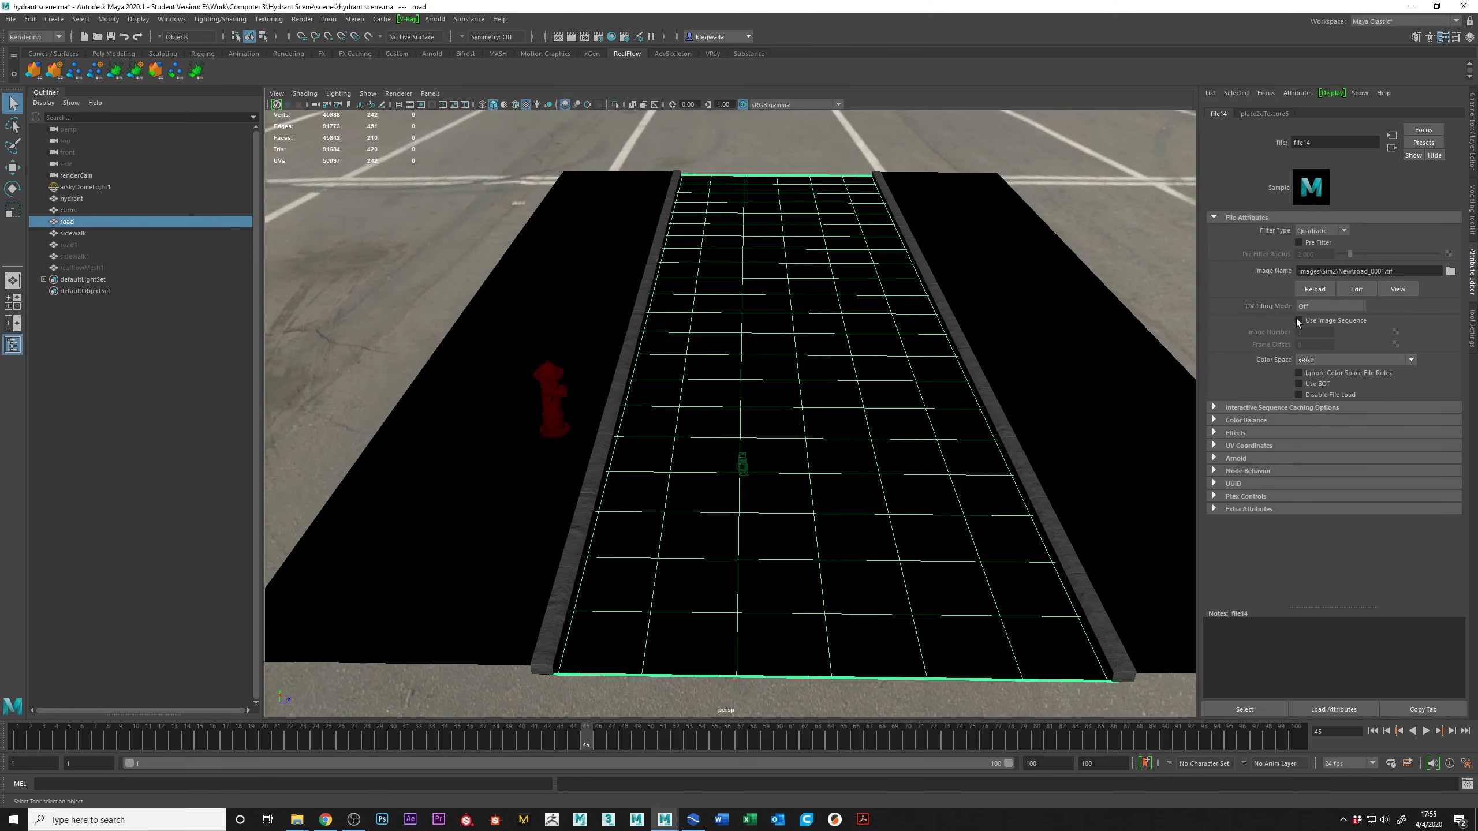
click(1299, 321)
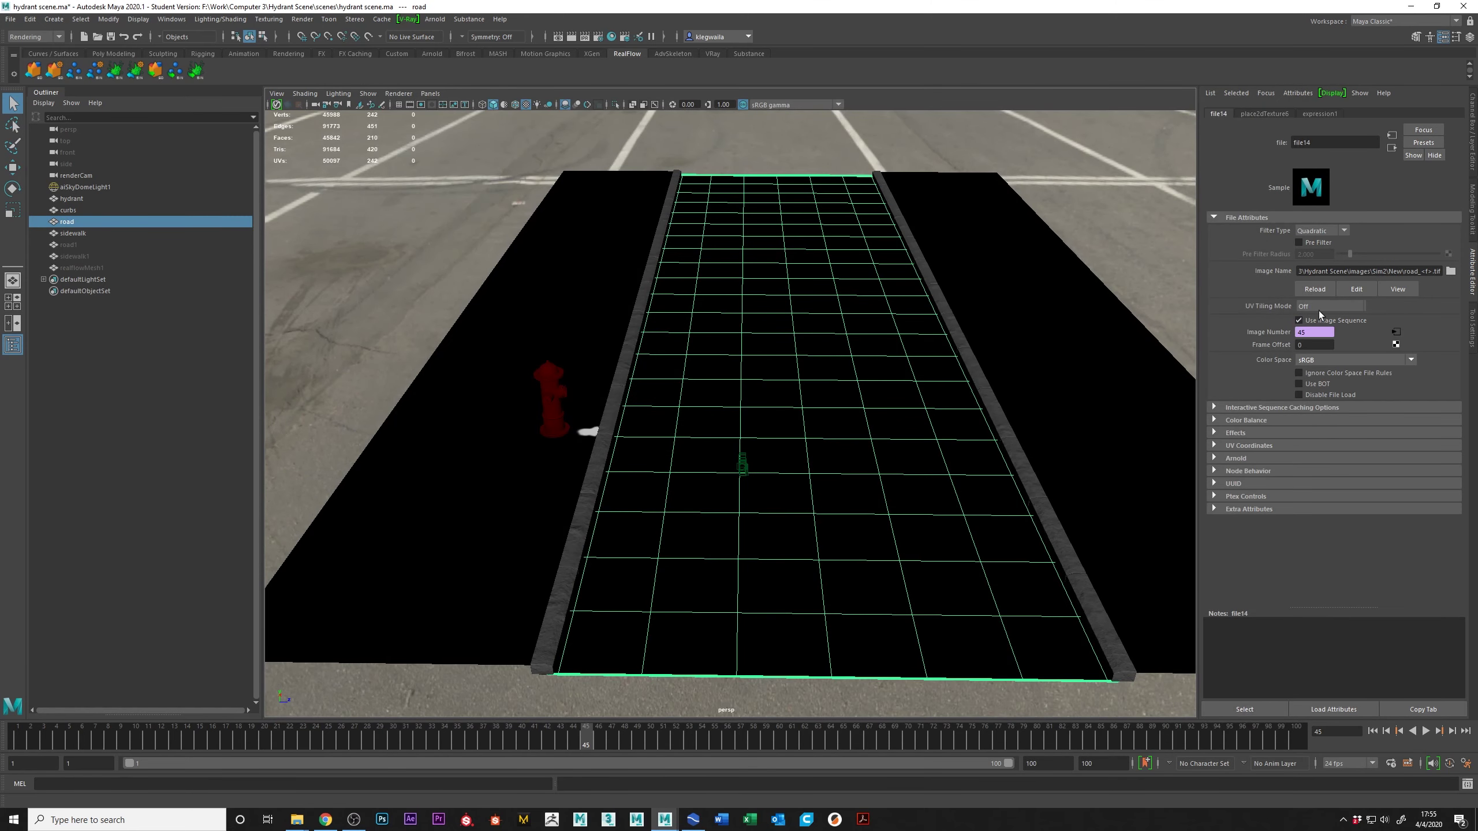
Step: Play the timeline from an early frame to check the animated road mask, stopping at frame 91
click(395, 239)
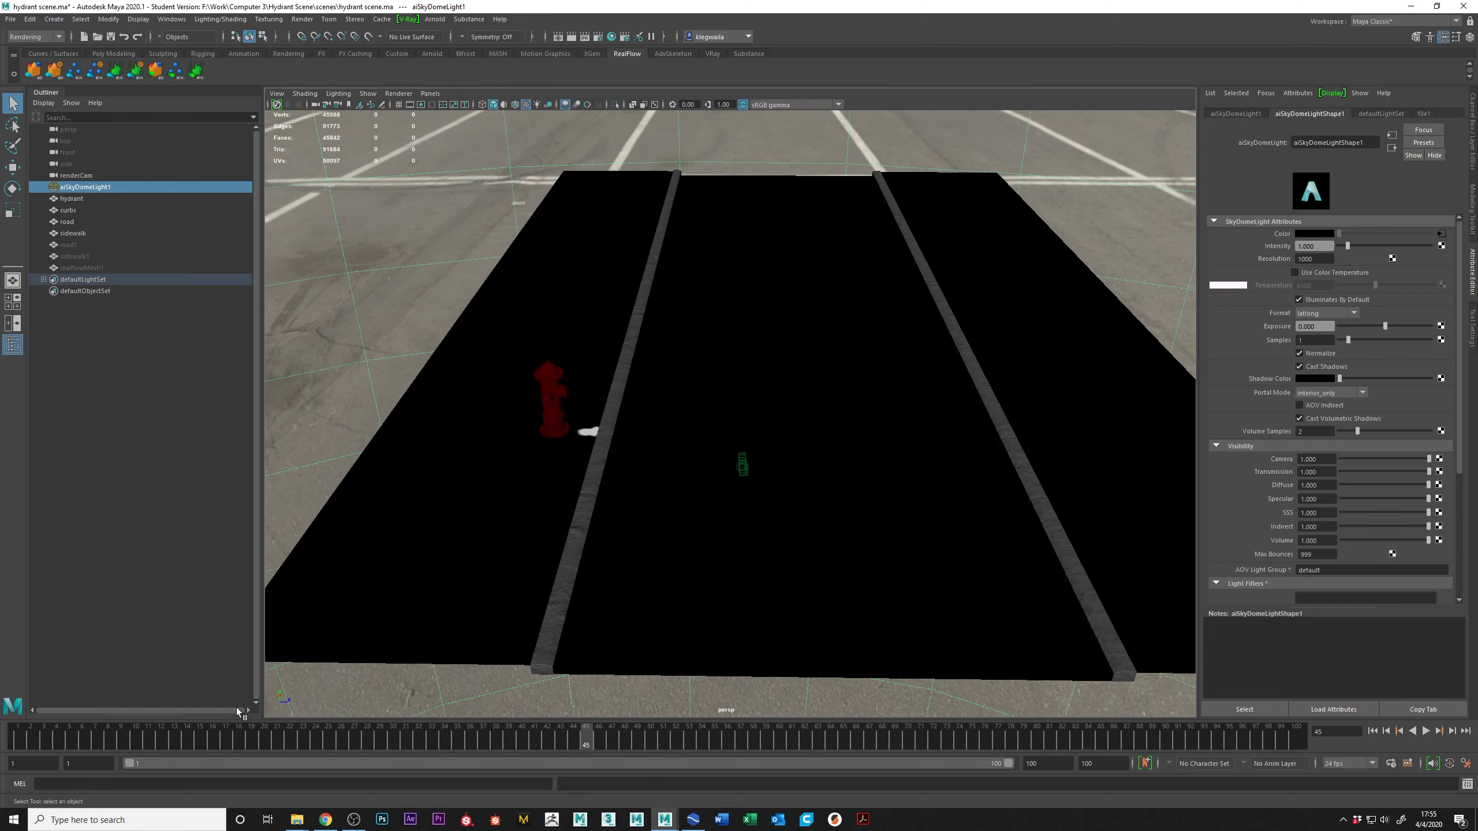
click(182, 741)
key(alt+v)
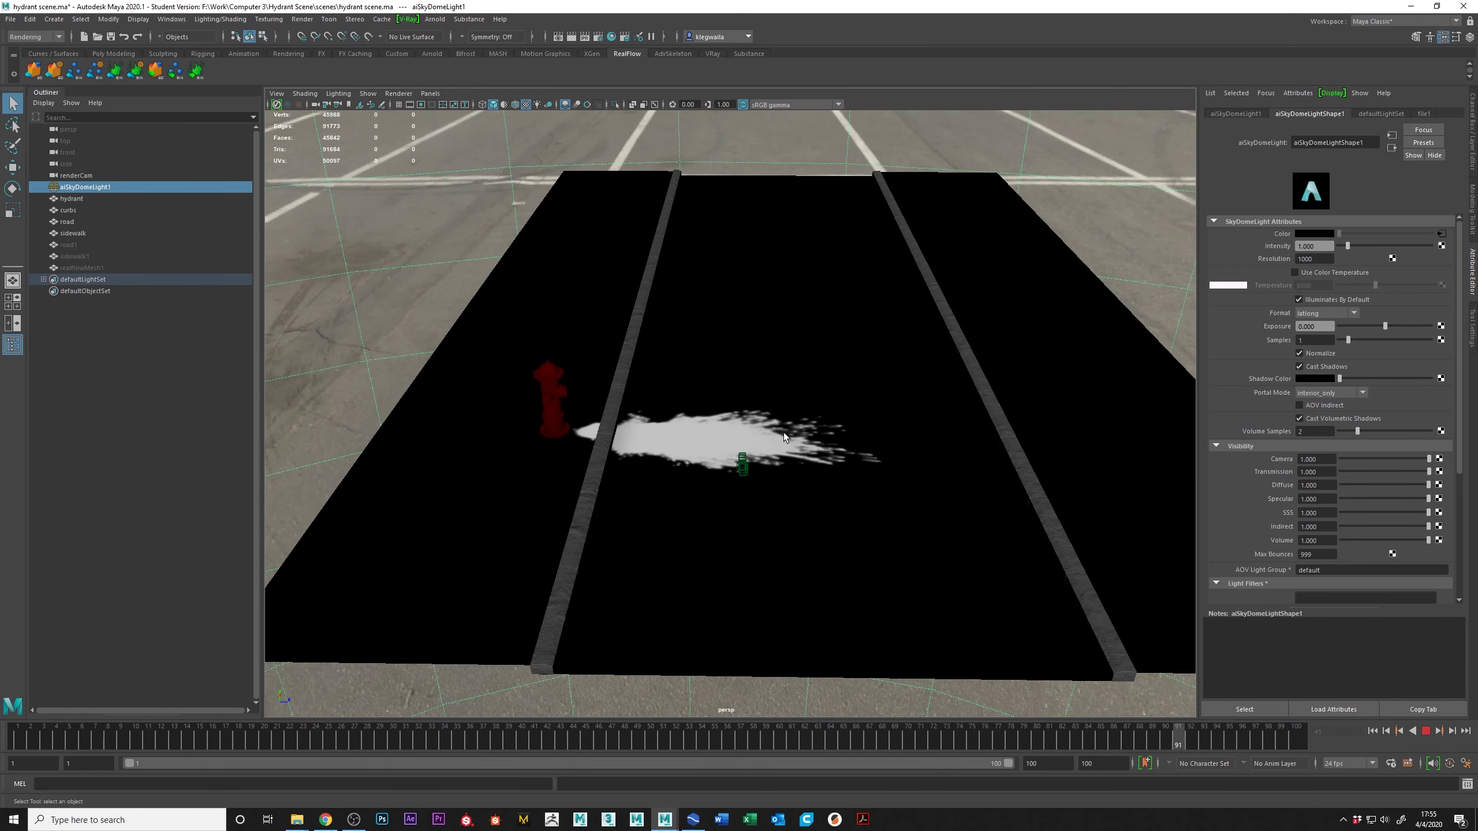
key(alt+v)
Step: Examine the white splash mask beside the hydrant up close from above
alt+drag(801, 457, 709, 412)
alt+right_drag(709, 412, 778, 484)
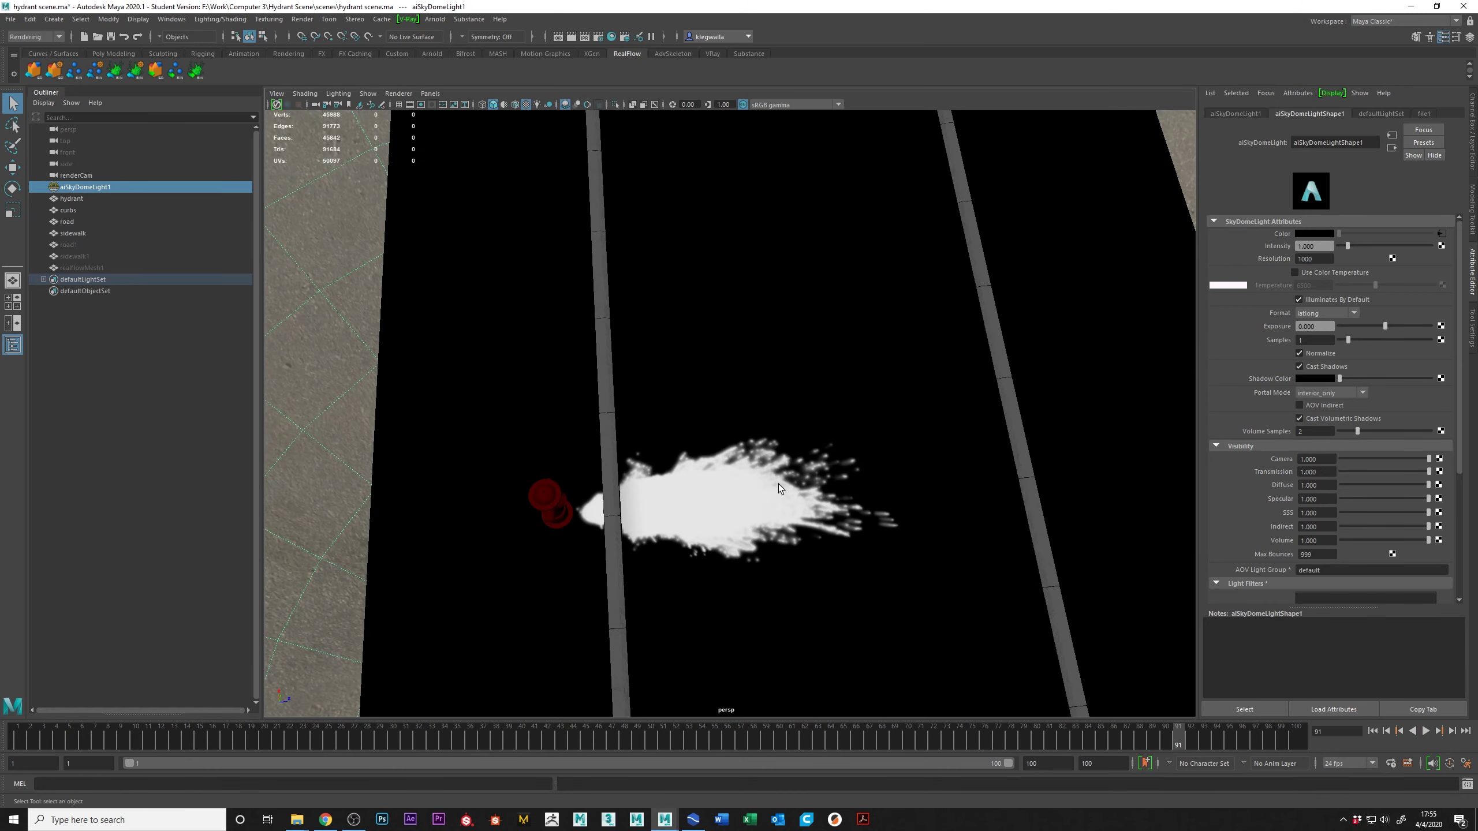
alt+drag(776, 465, 580, 452)
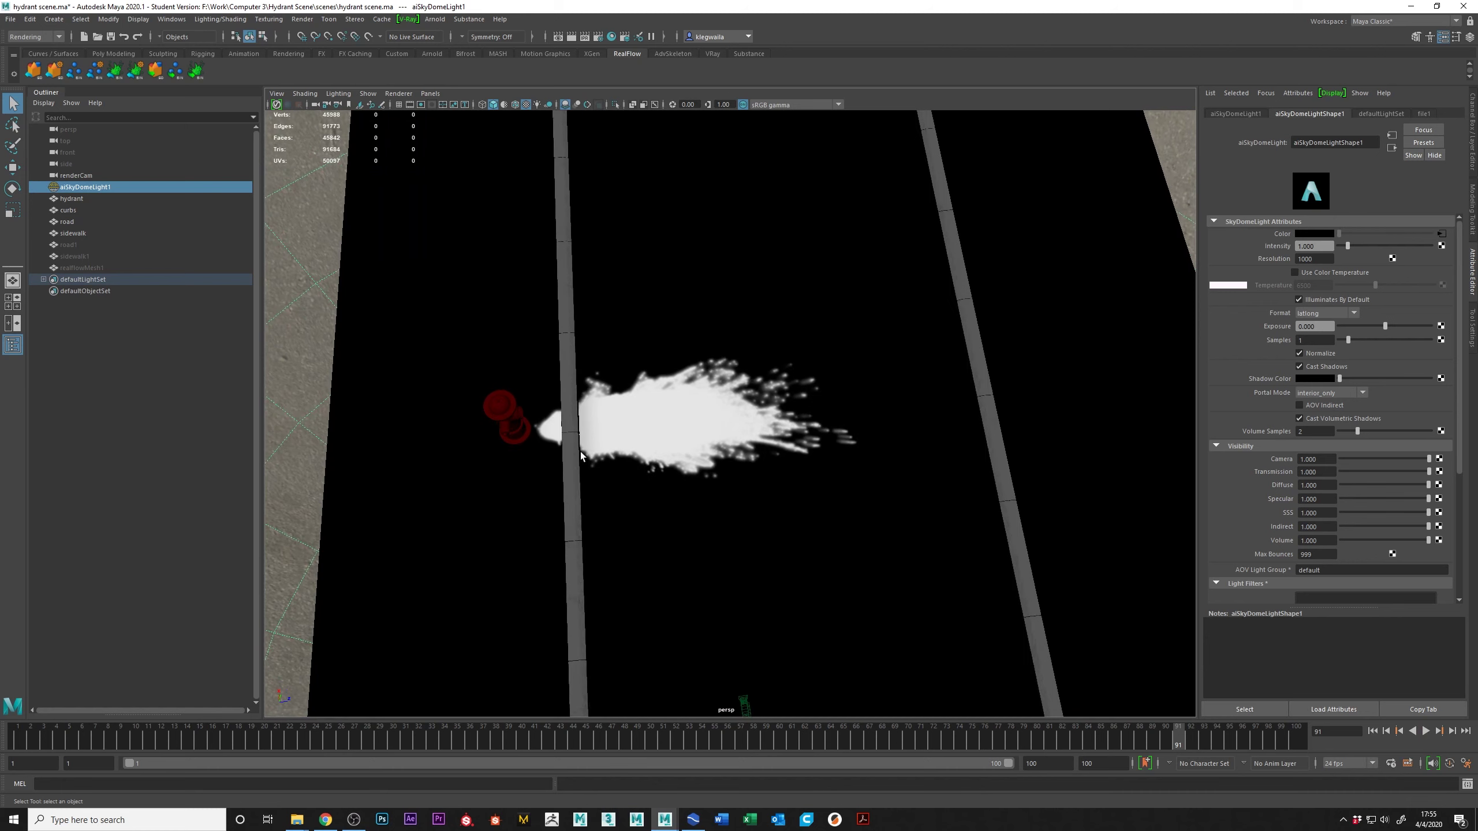
scroll(649, 421, up, 5)
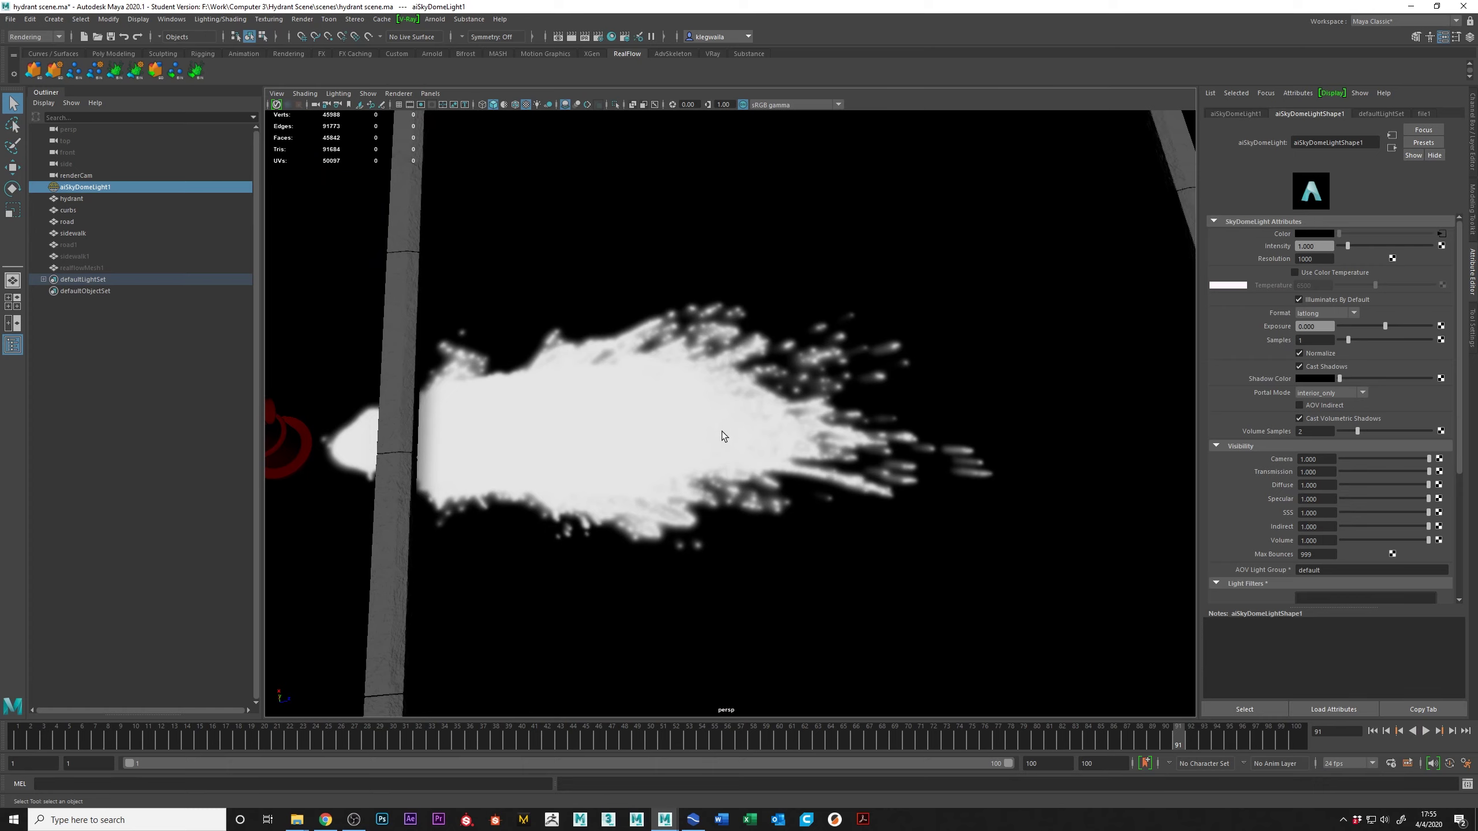
alt+drag(723, 429, 715, 248)
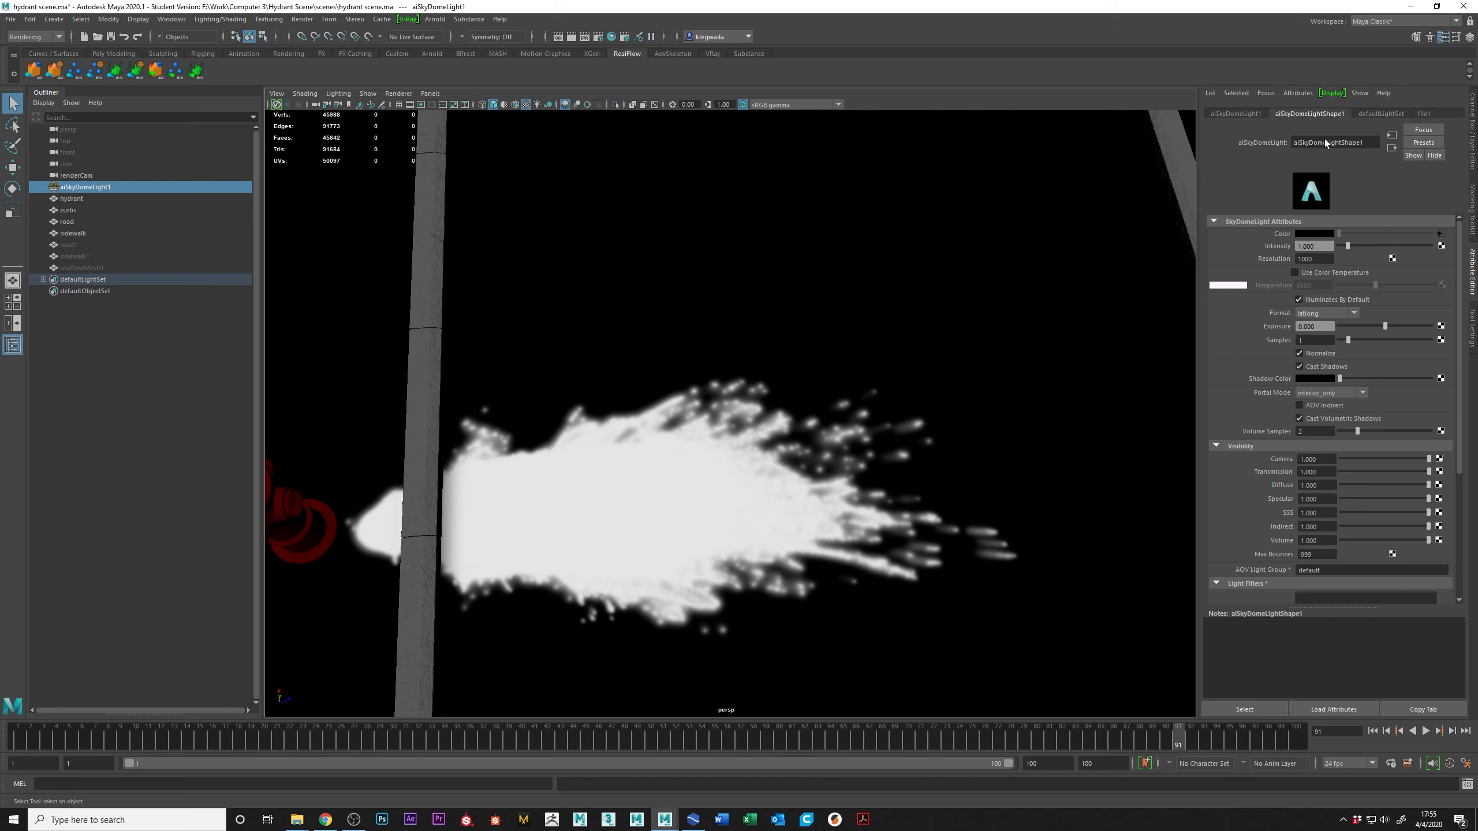
scroll(500, 384, down, 4)
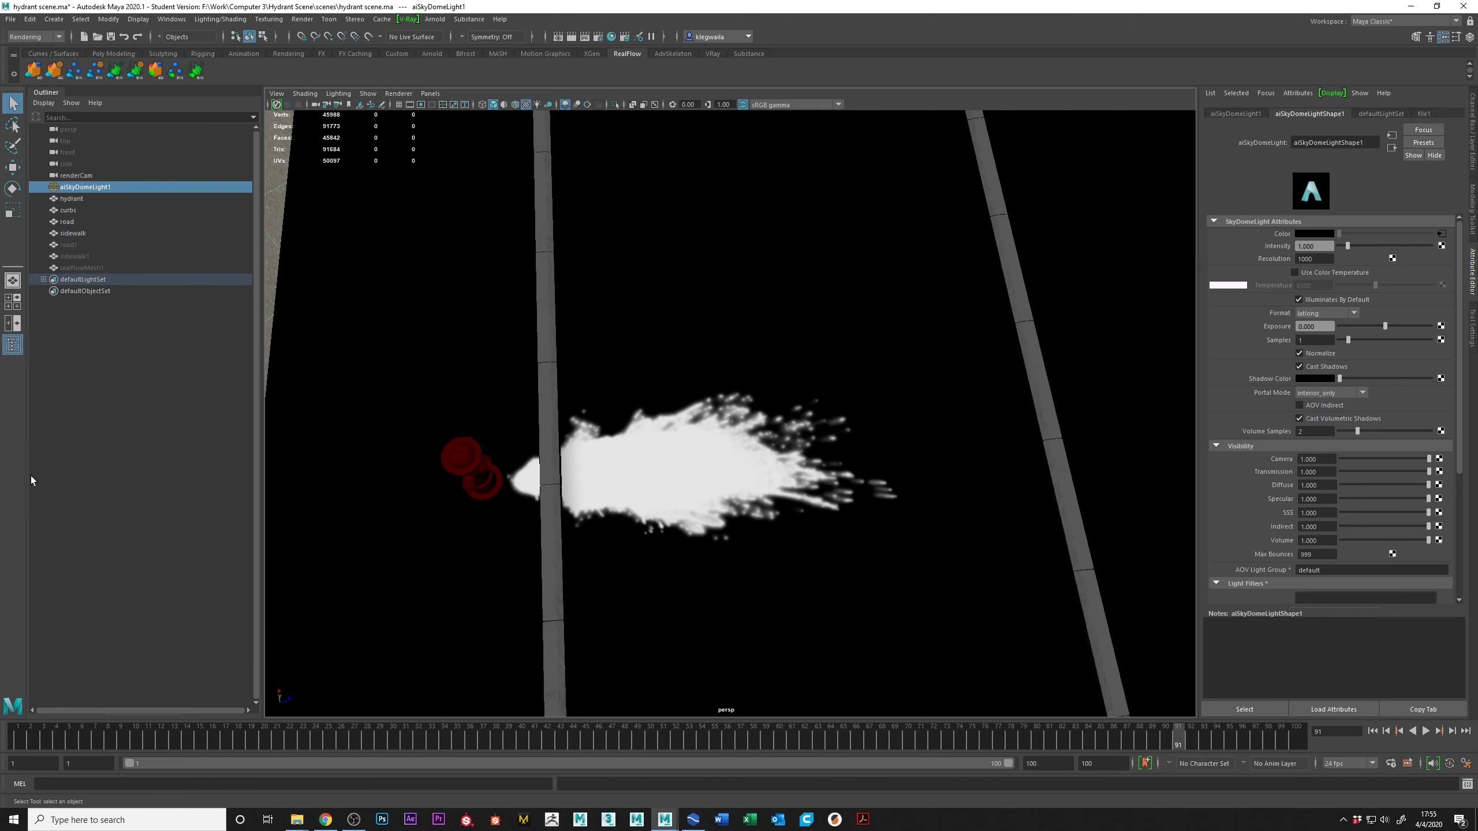
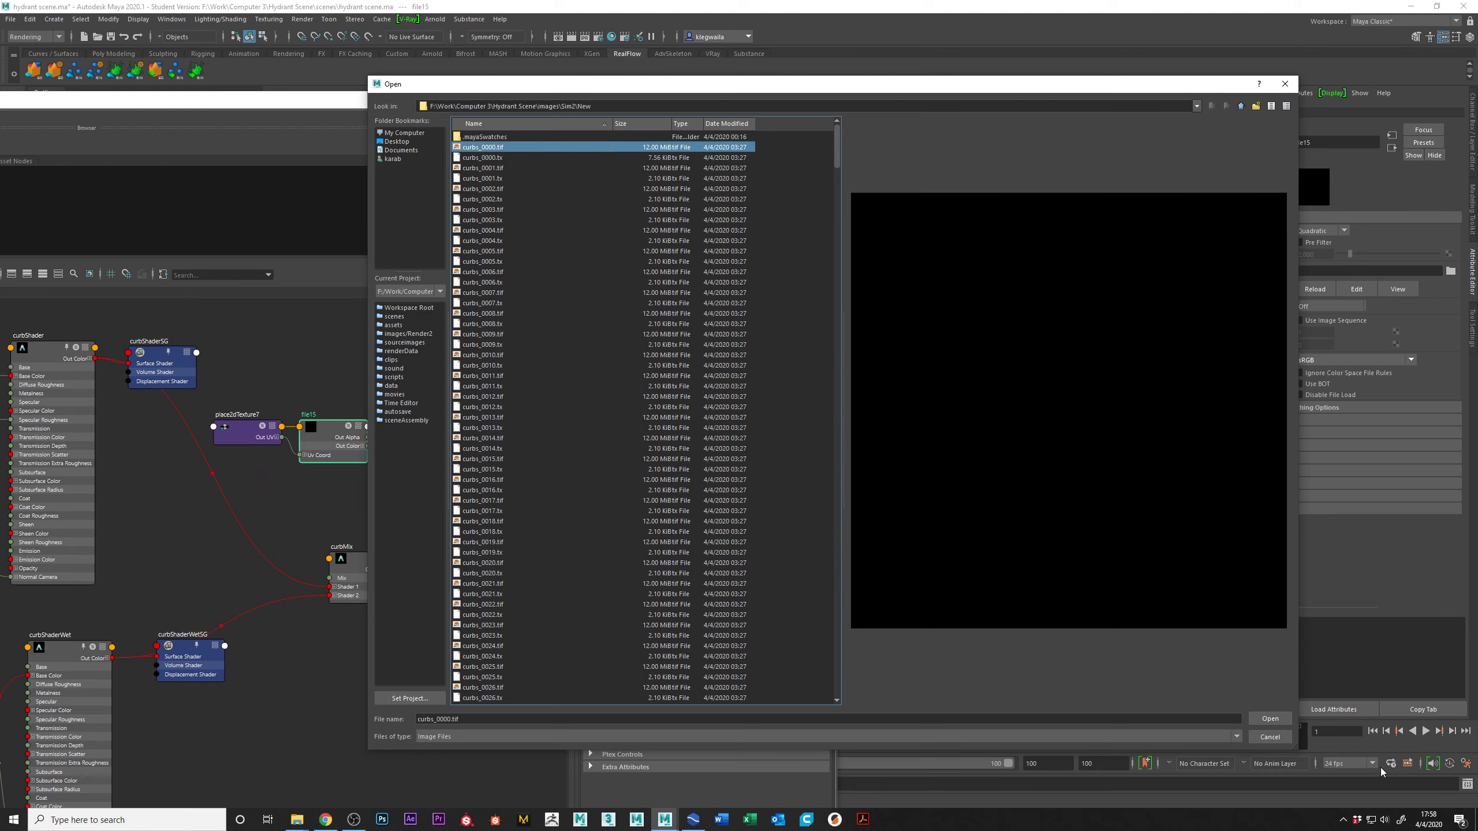
Step: Load curbs_0000.tif as an image sequence in the curb mask texture and connect its red channel to curbMix's Mix input
click(1271, 719)
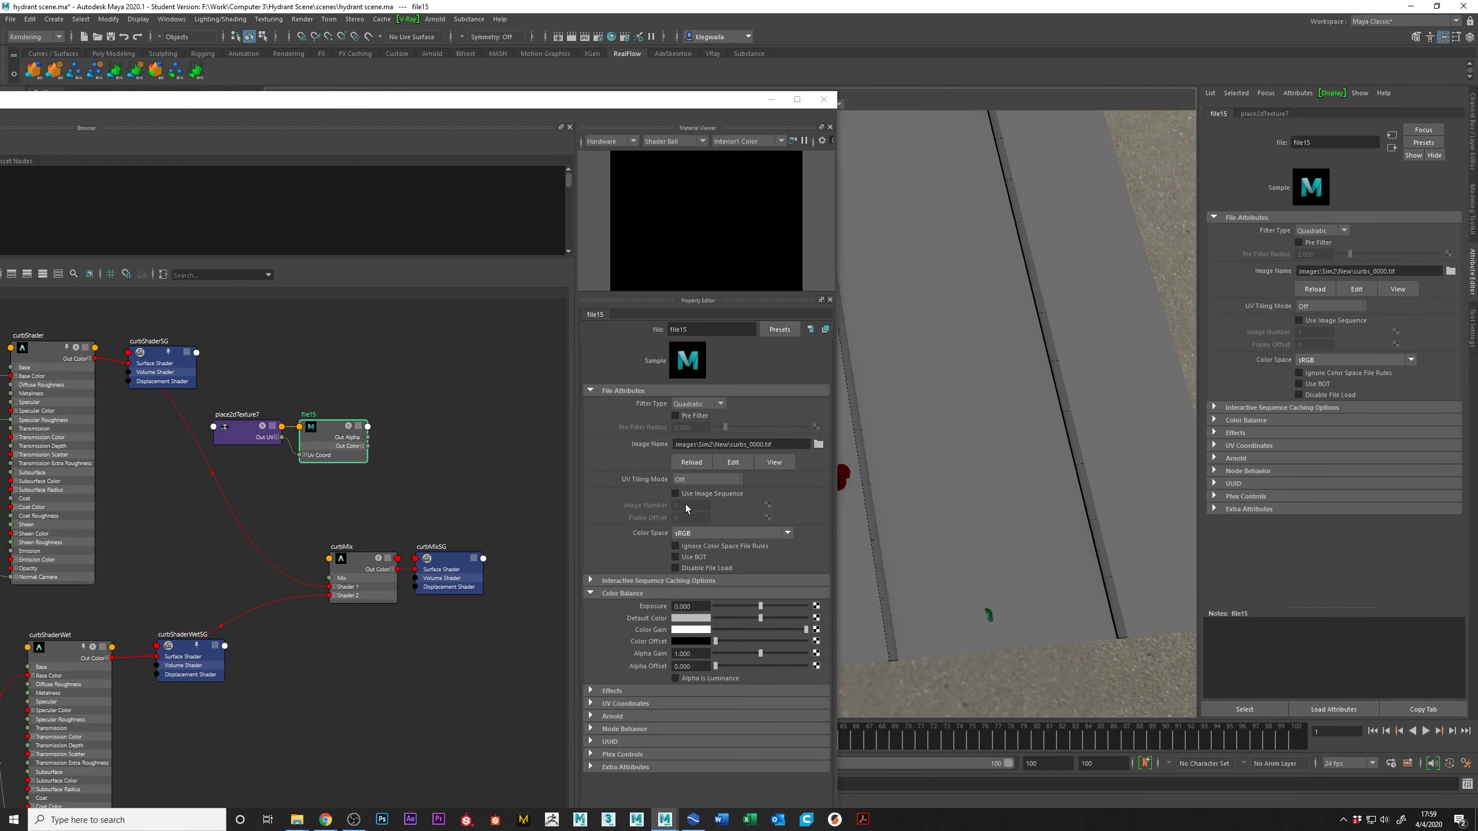
click(676, 495)
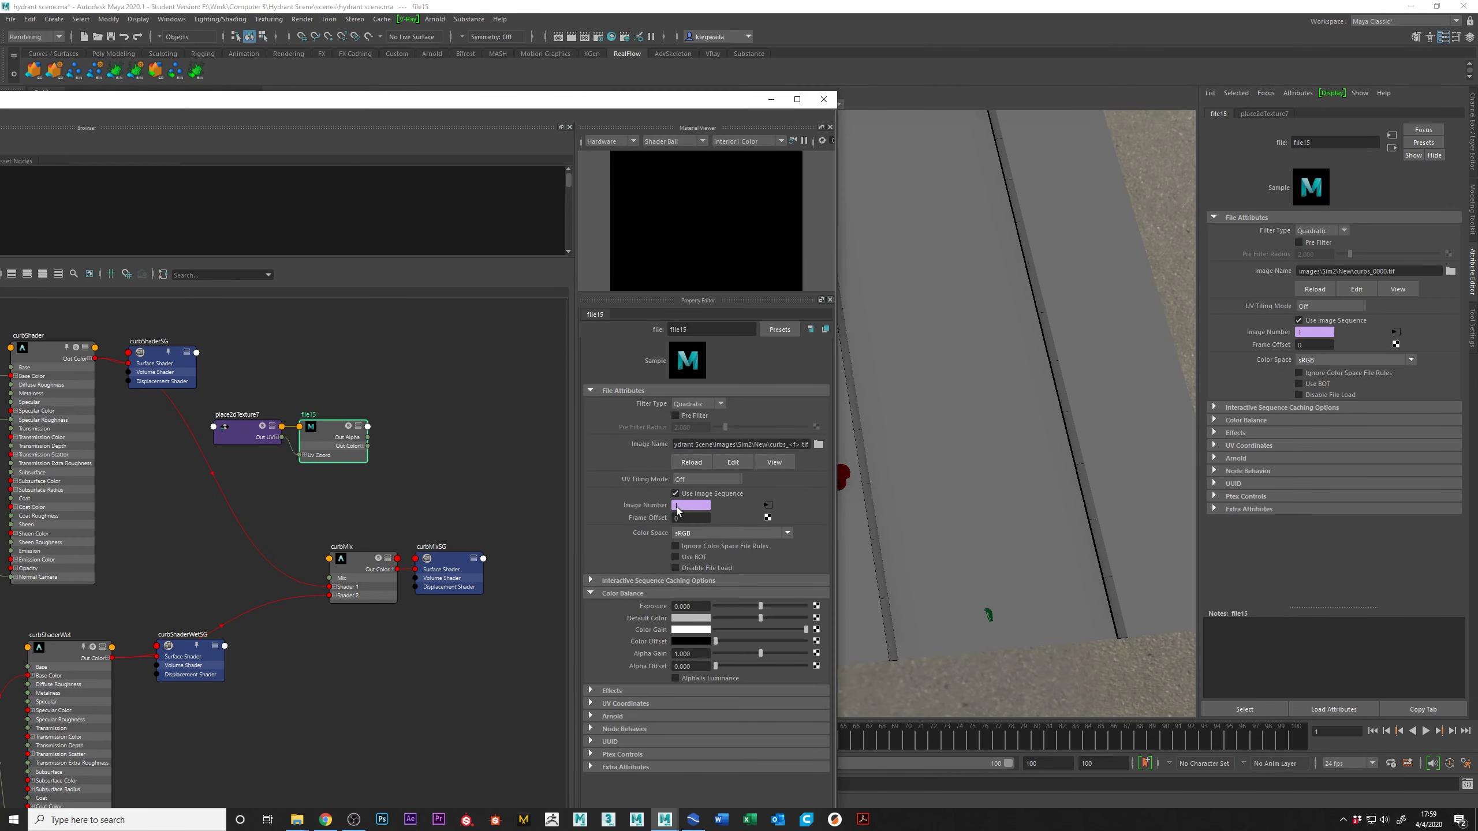
click(364, 446)
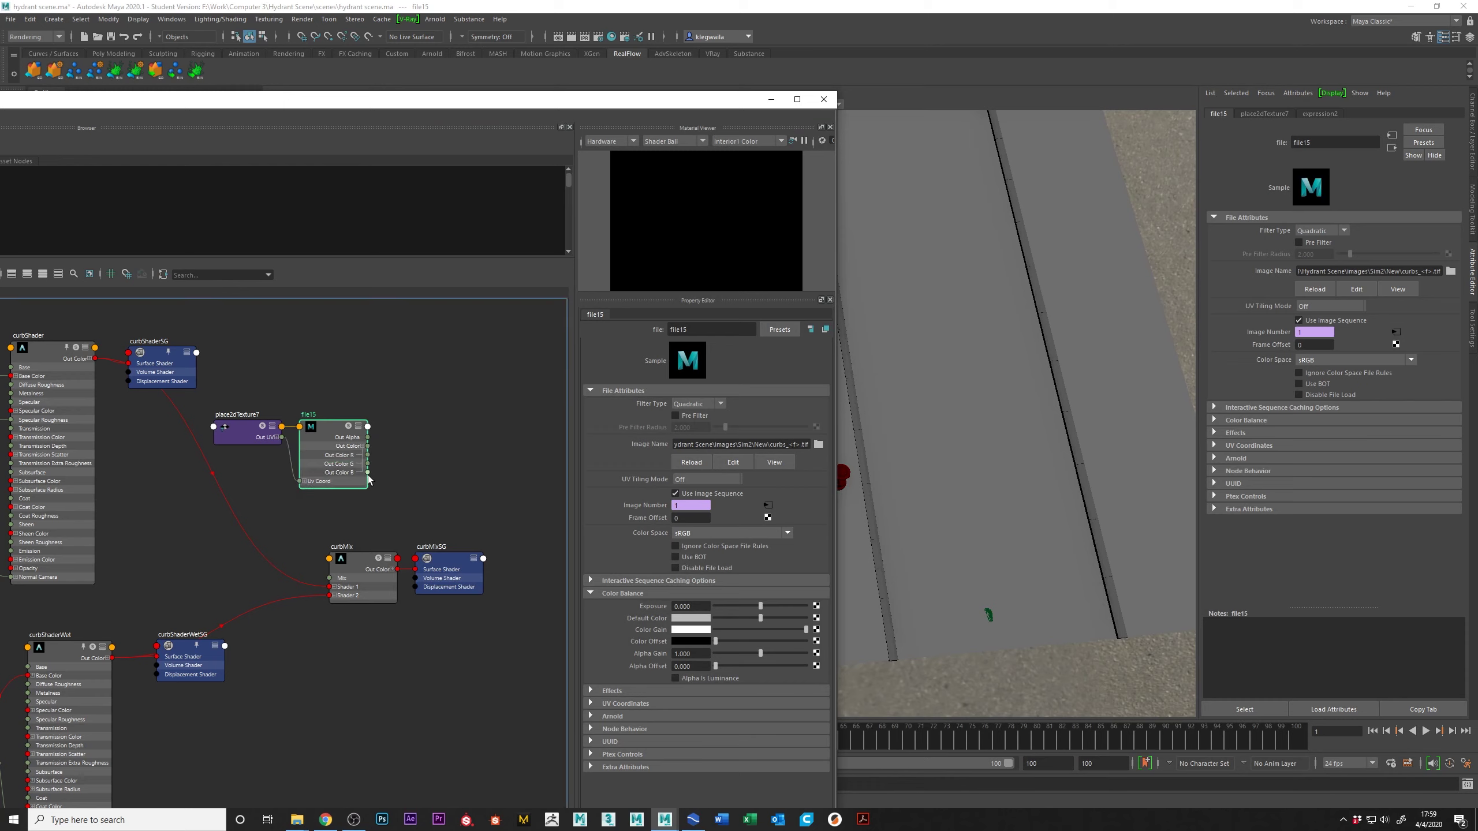
click(363, 446)
drag(368, 446, 330, 578)
click(363, 446)
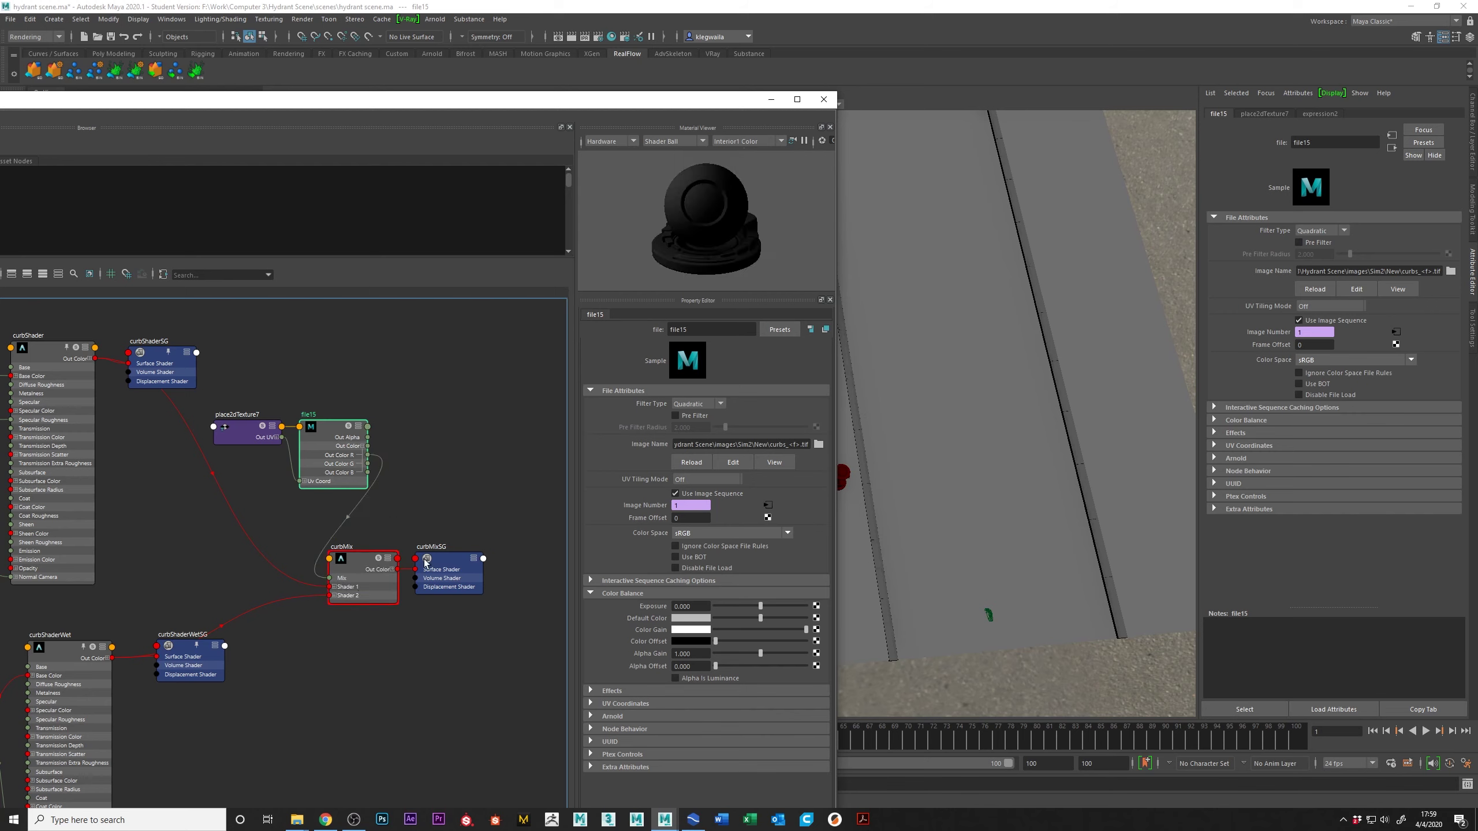
Step: Assign the curbMix material to the curbs
click(874, 510)
right_click(331, 428)
right_drag(363, 564, 356, 524)
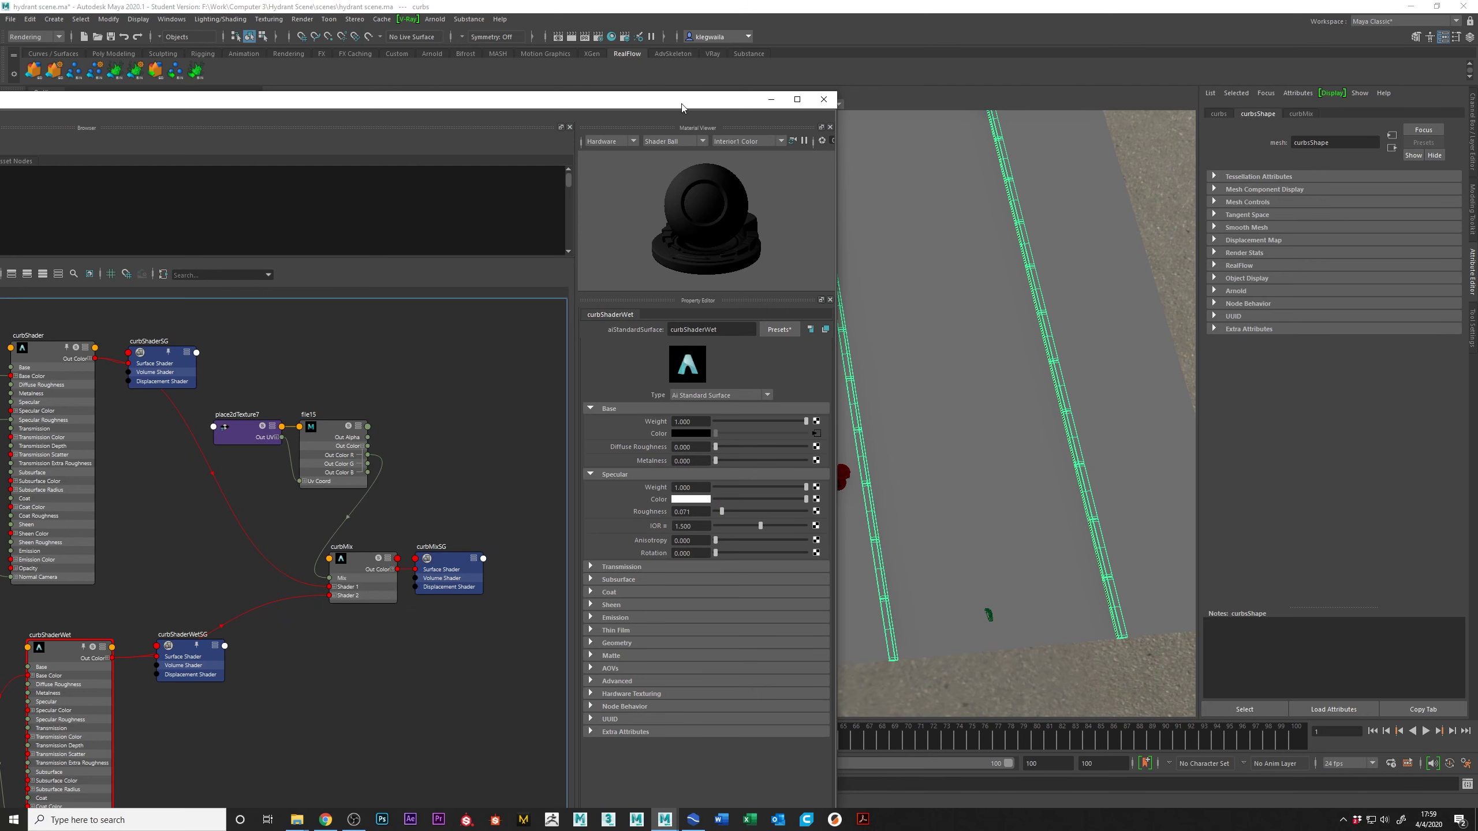
Step: Close the Hypershade and look through renderCam in the viewport
click(823, 98)
alt+drag(838, 417, 716, 377)
click(430, 93)
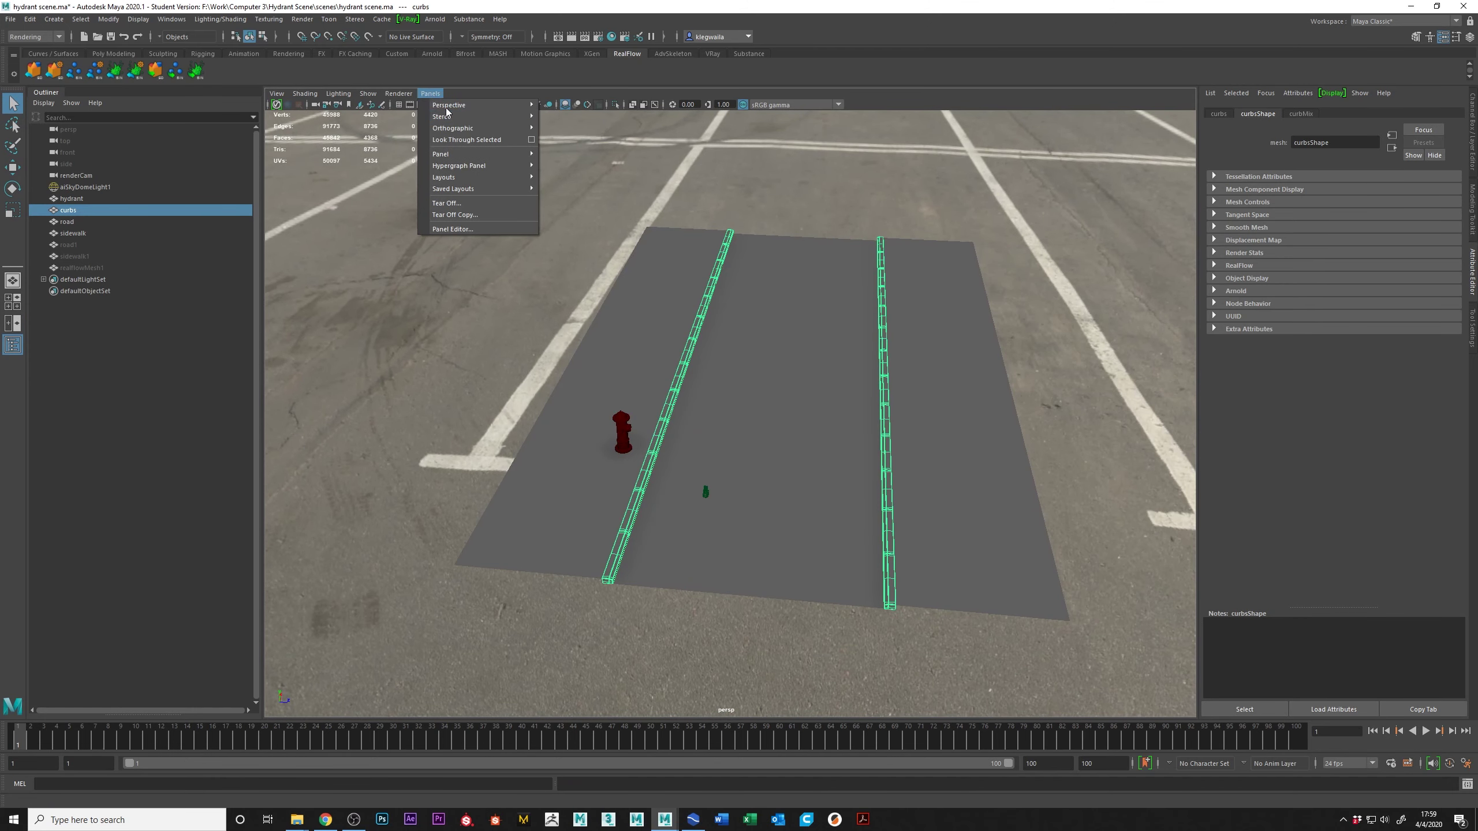
click(677, 202)
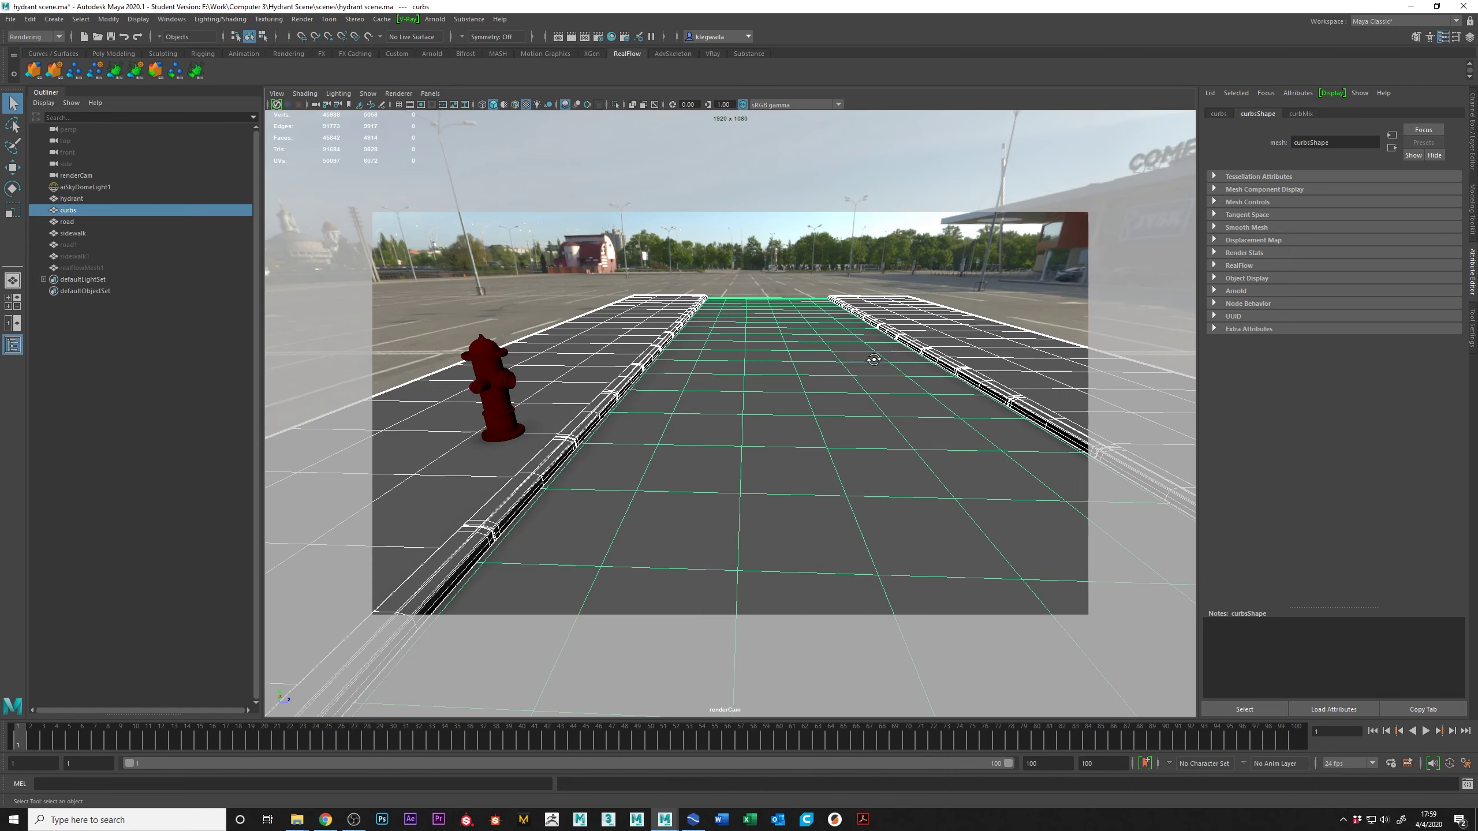
shift+click(813, 344)
click(536, 284)
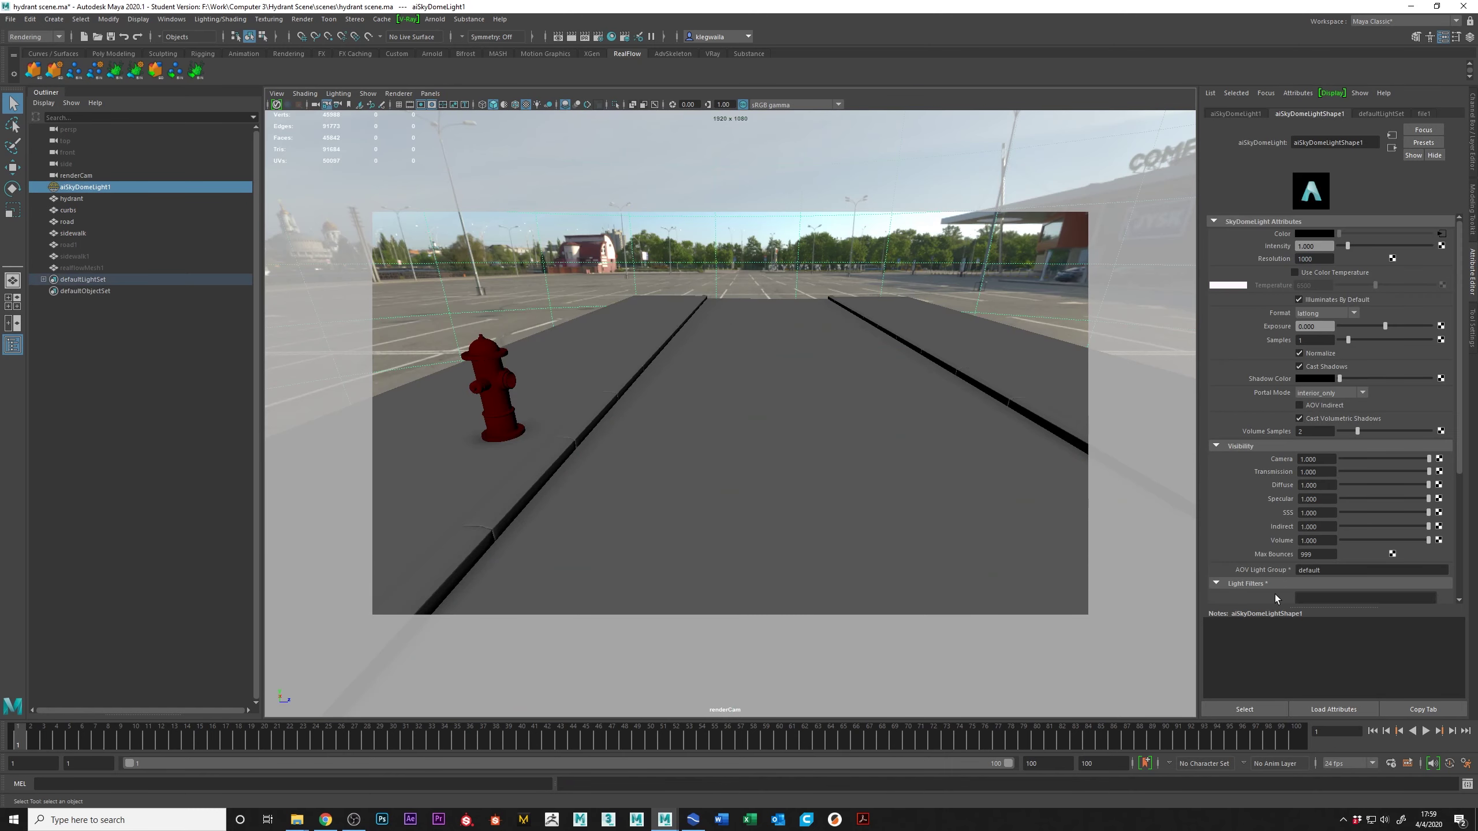
Step: Store a snapshot of the existing Arnold render and render frame 56 through renderCam
click(727, 735)
click(435, 19)
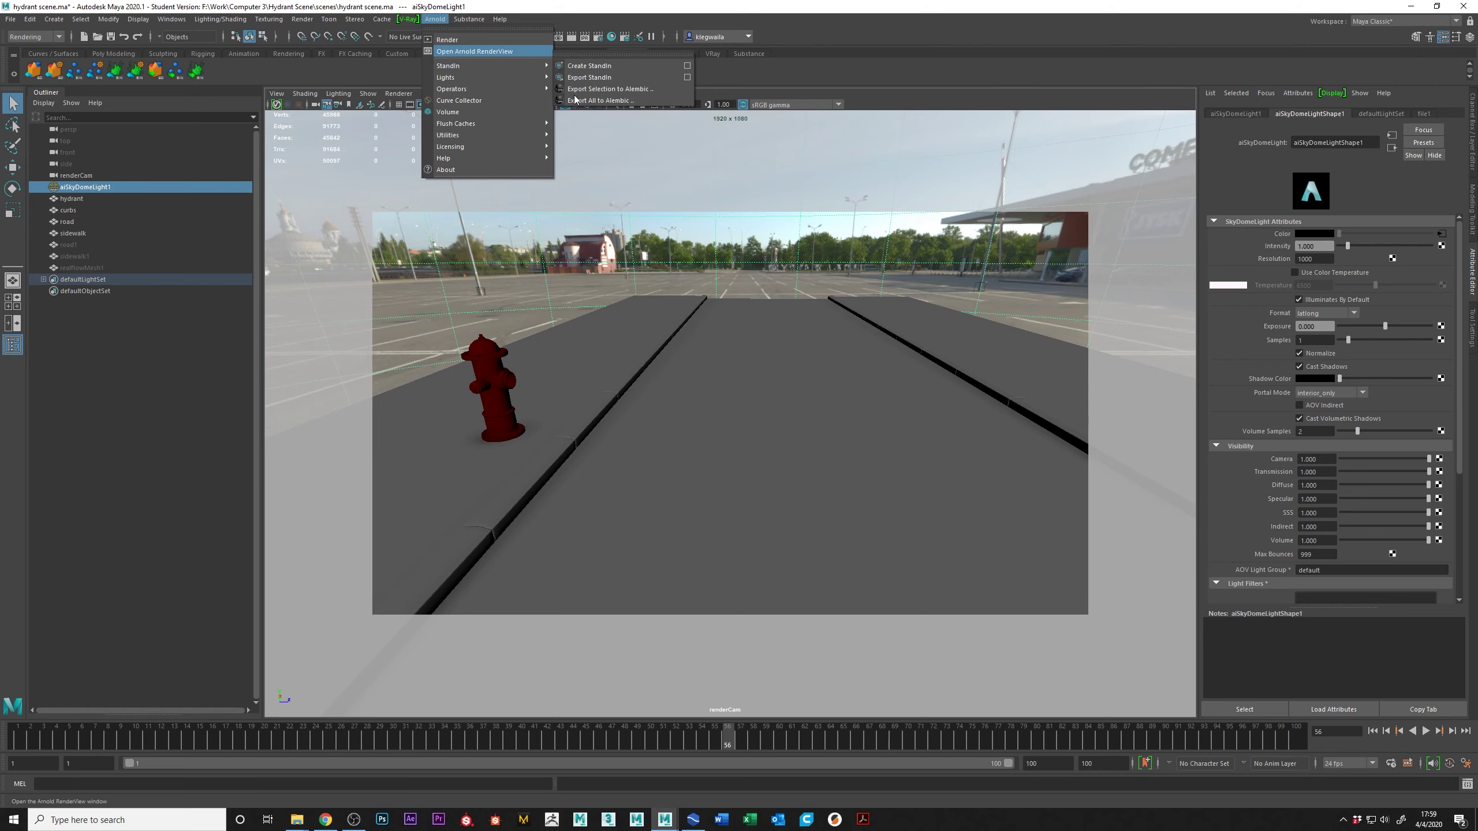
click(474, 51)
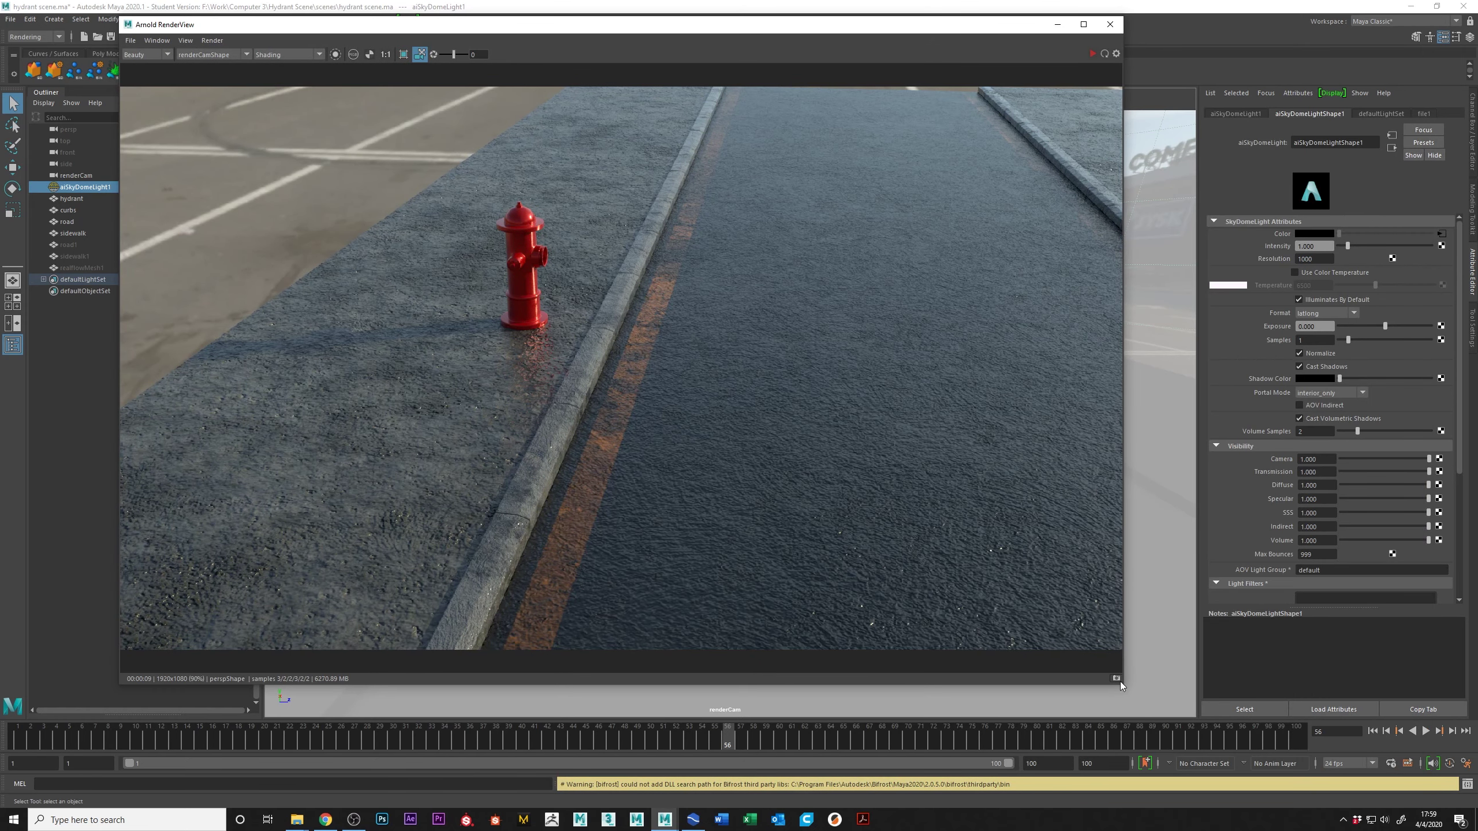
click(1116, 678)
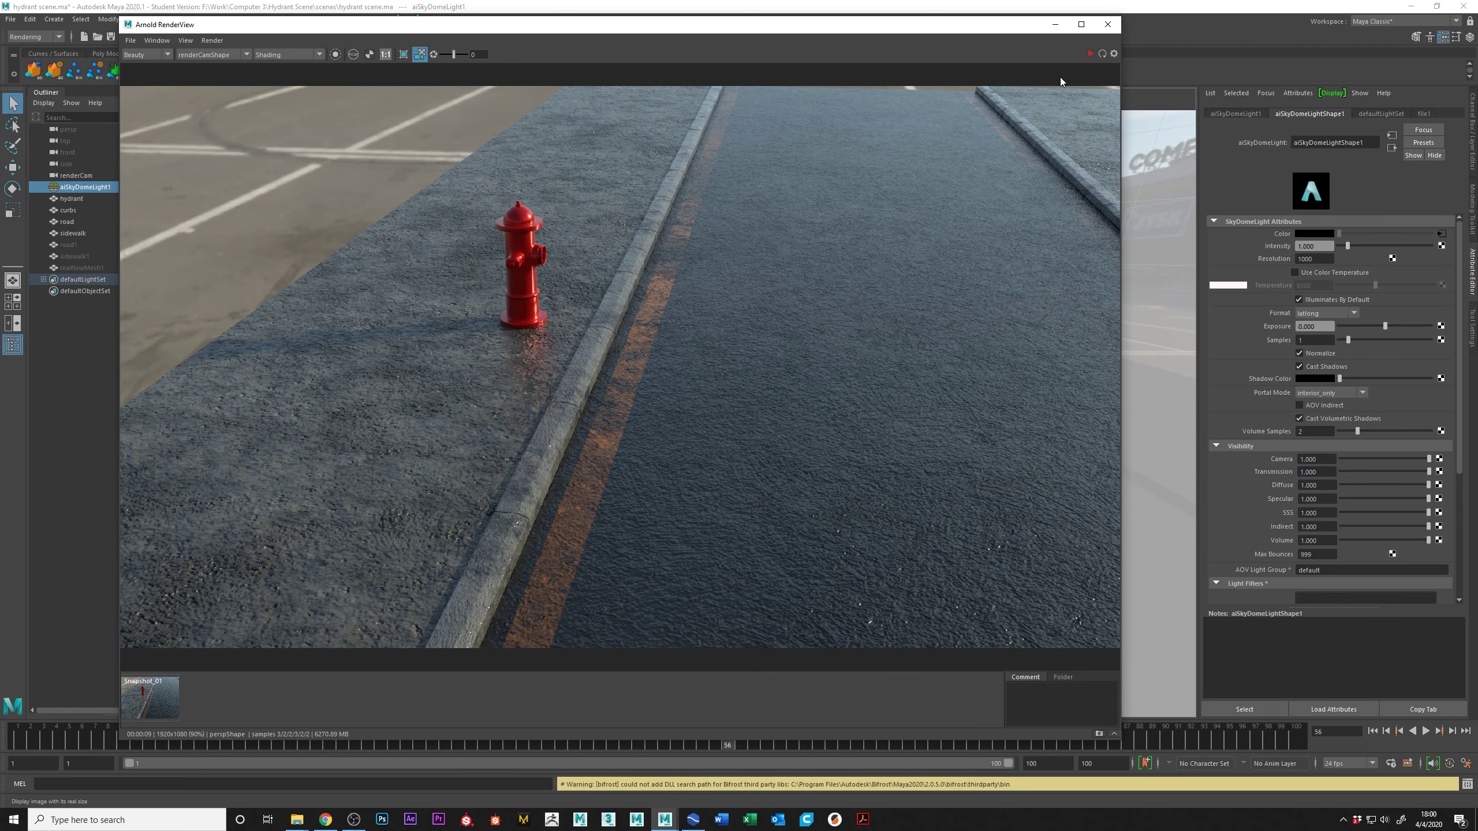
click(1102, 53)
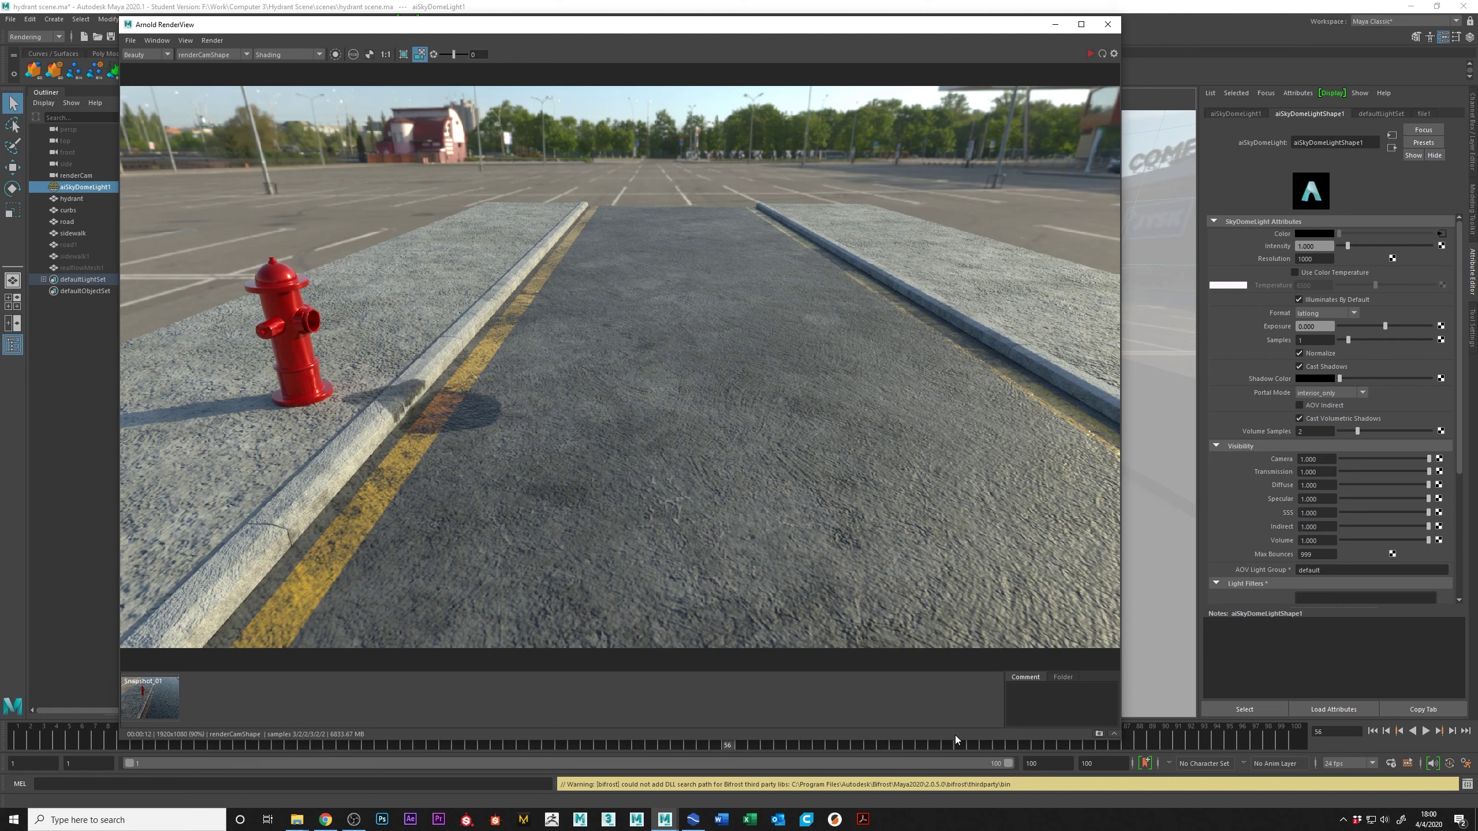
Step: Move to frame 89 and update the Arnold render through renderCam
click(1155, 742)
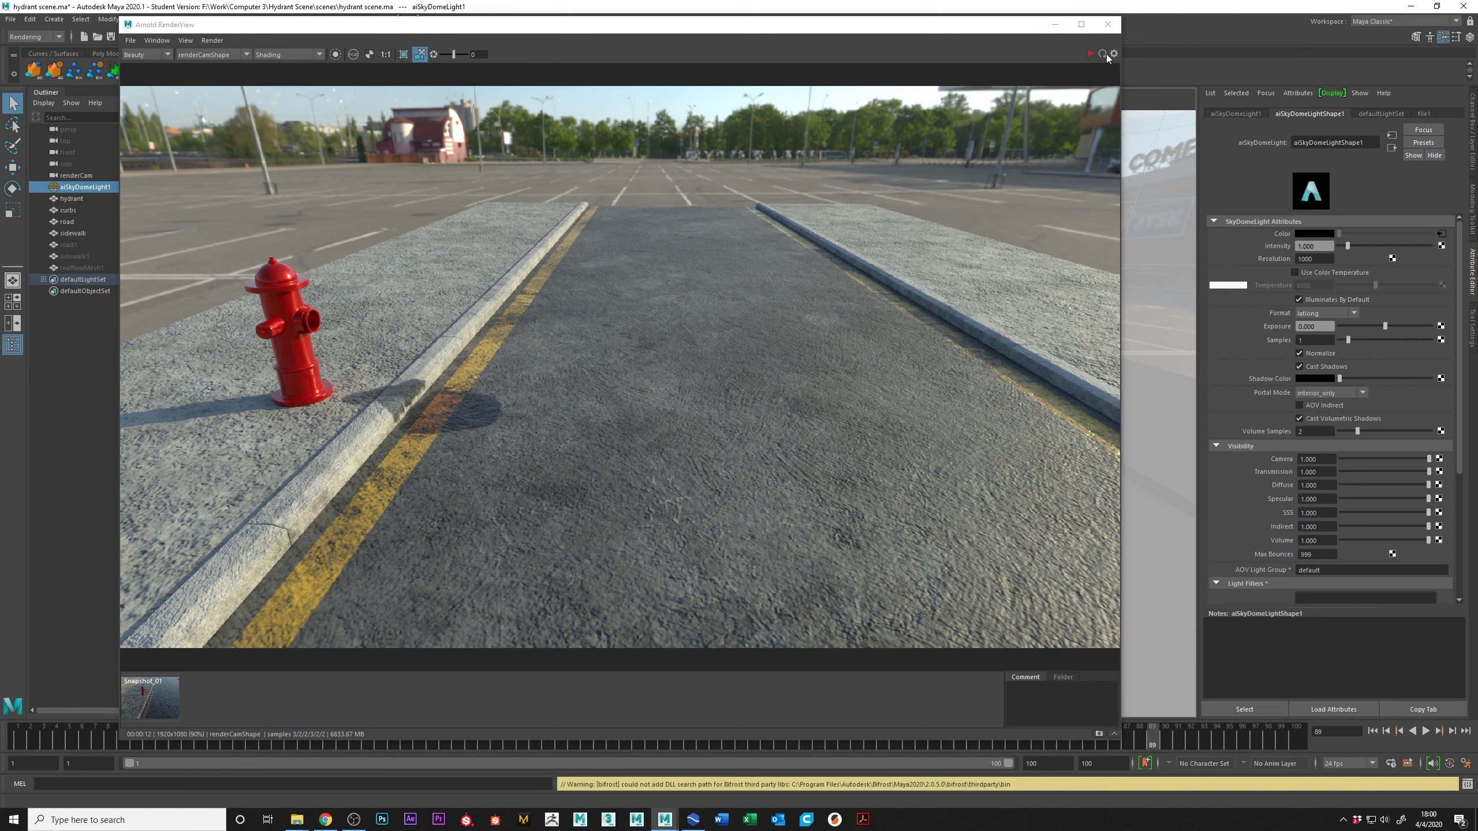
click(963, 274)
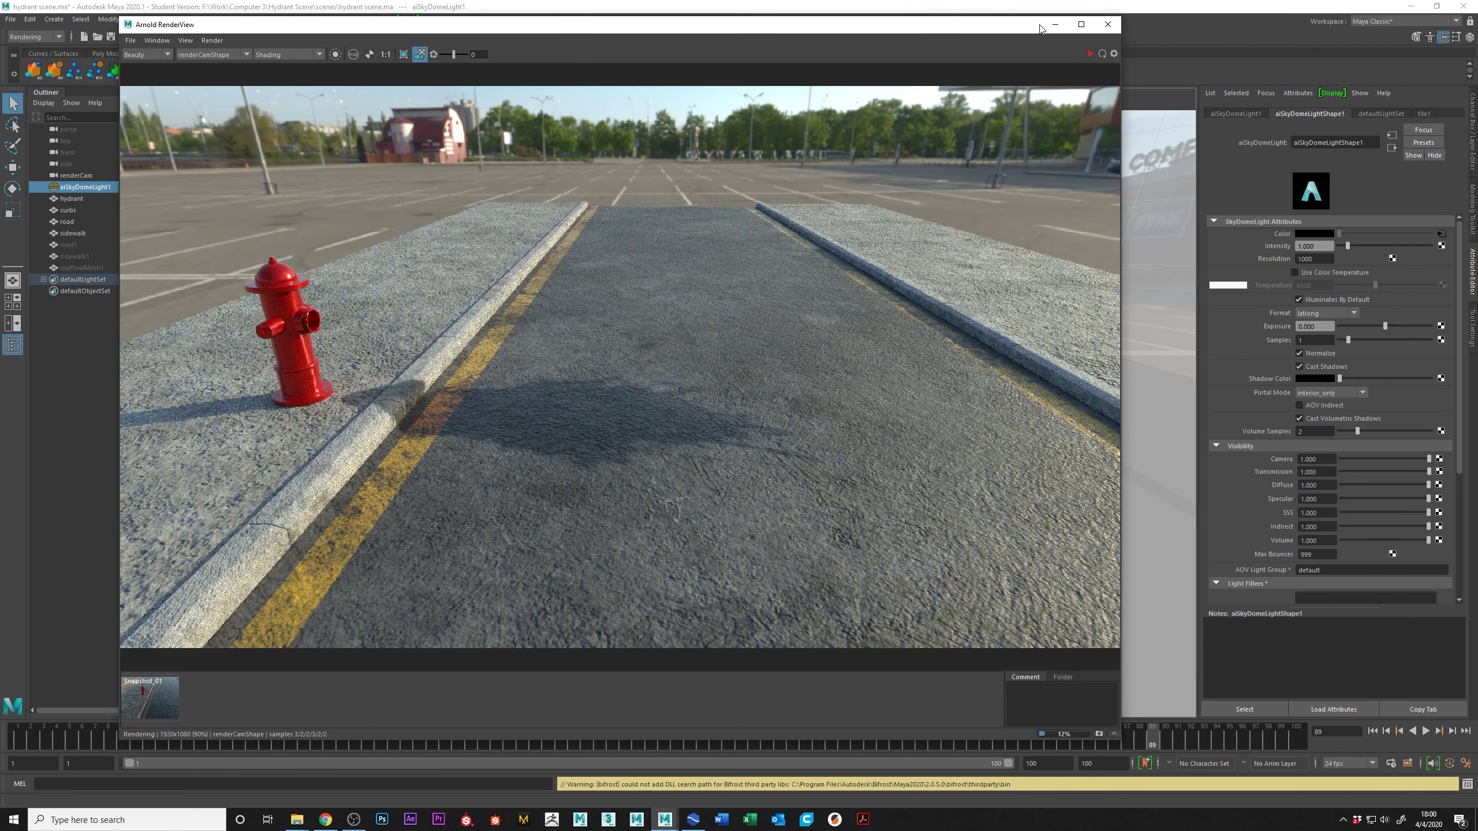
click(246, 56)
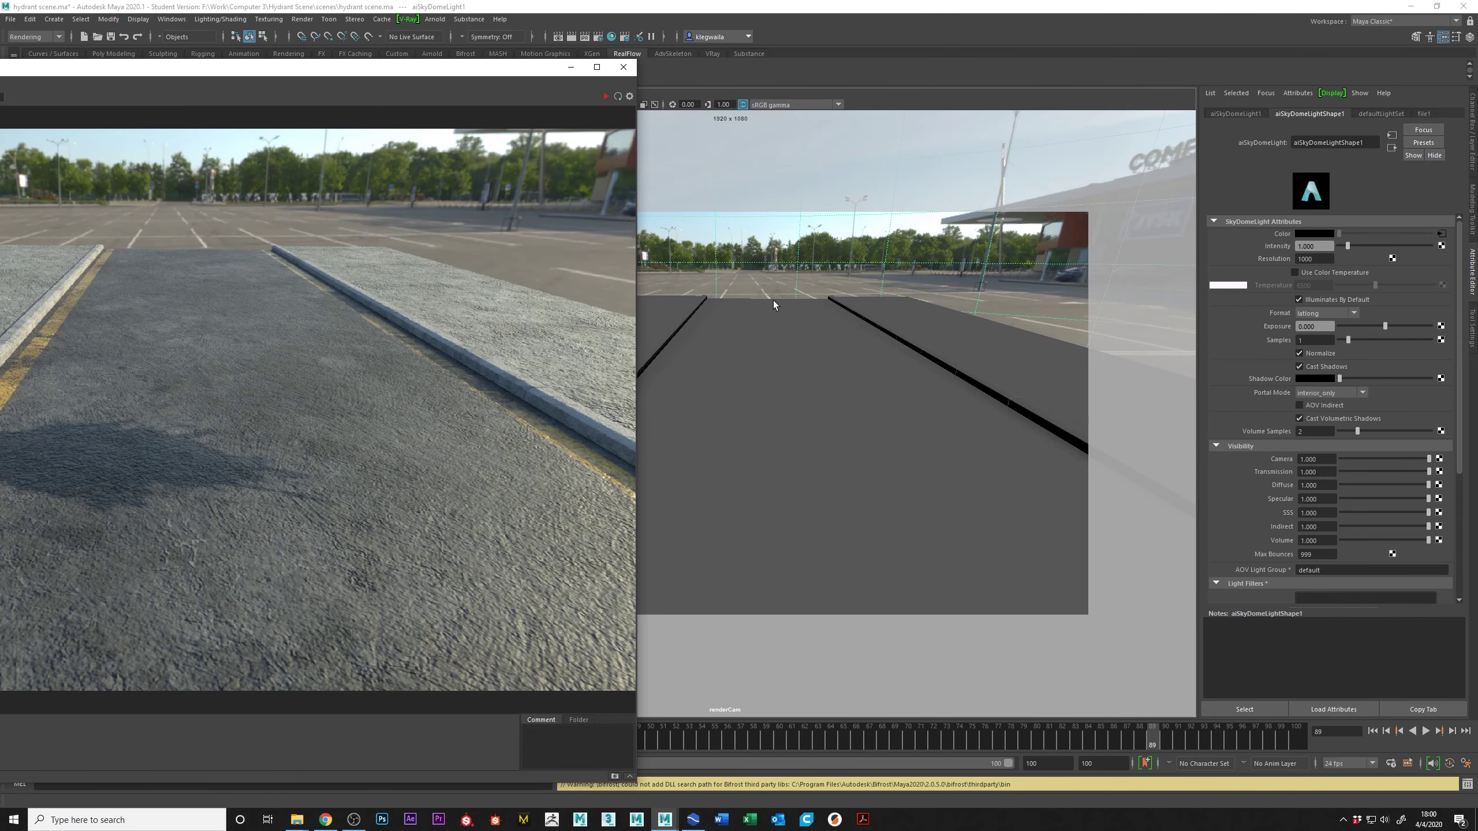
Step: Move the render window aside and switch the viewport to the persp camera, framing the hydrant and road from above
drag(543, 73, 79, 161)
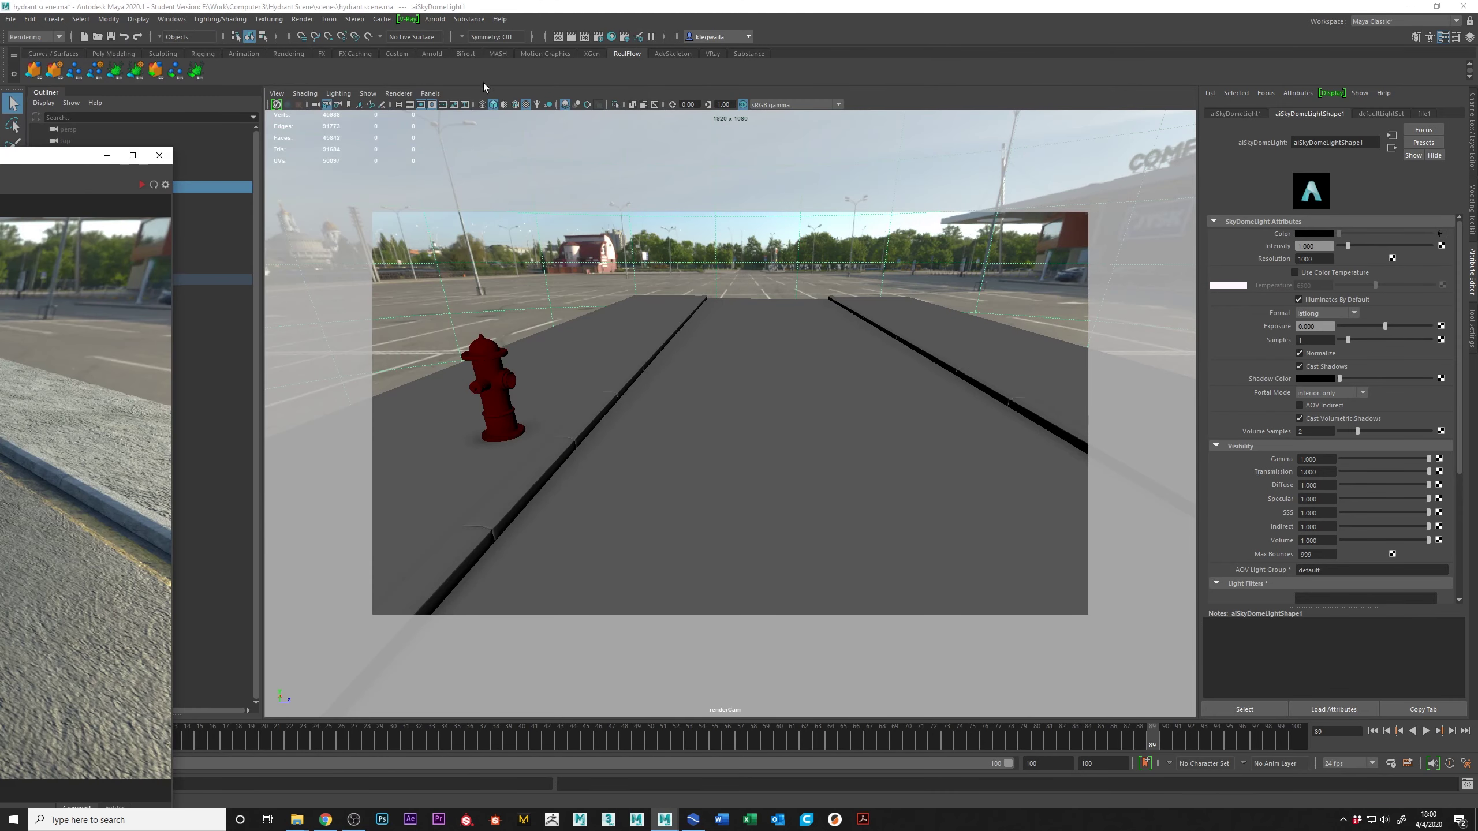
click(430, 94)
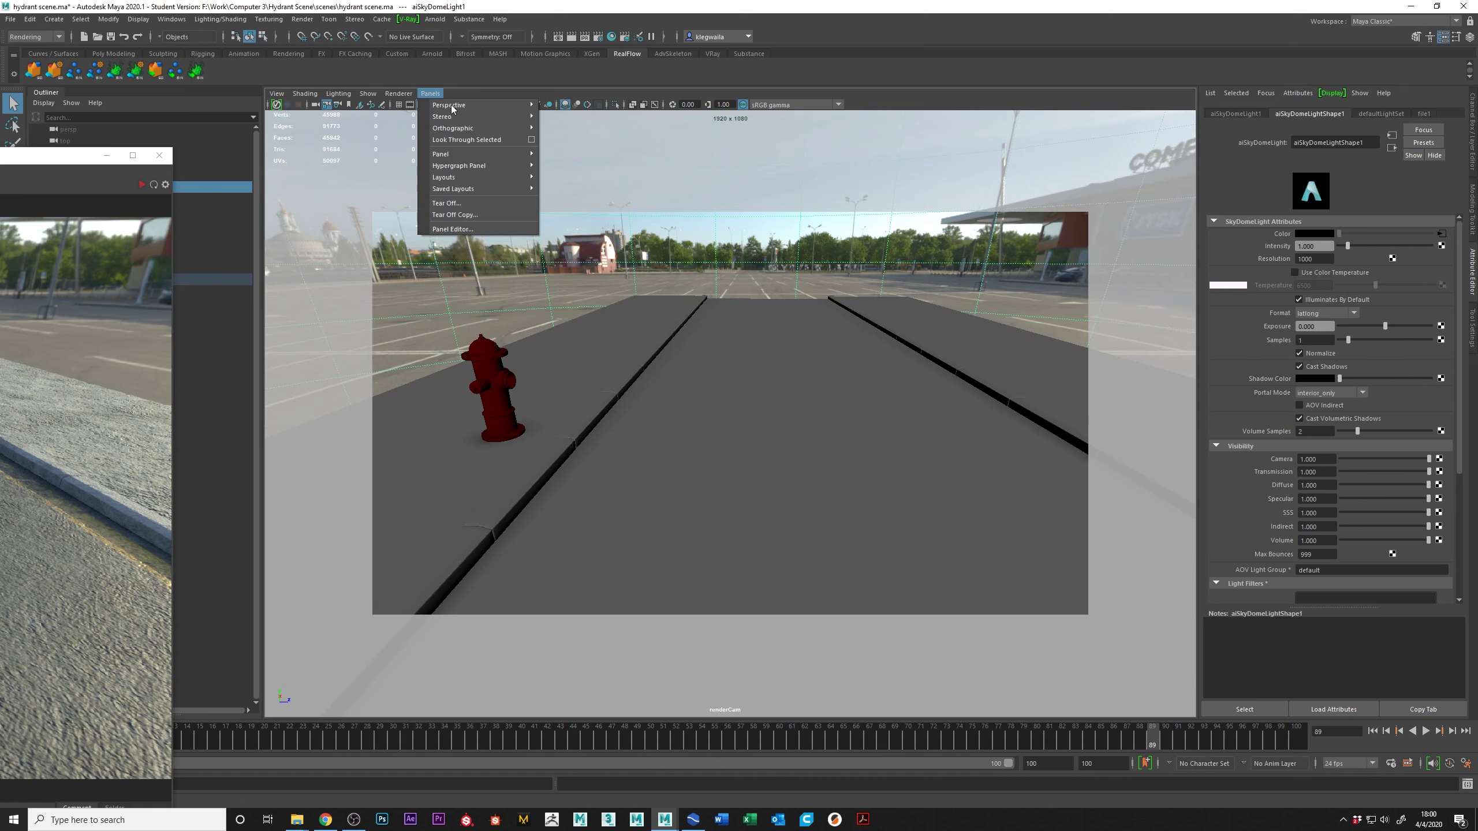
mouse_move(452, 108)
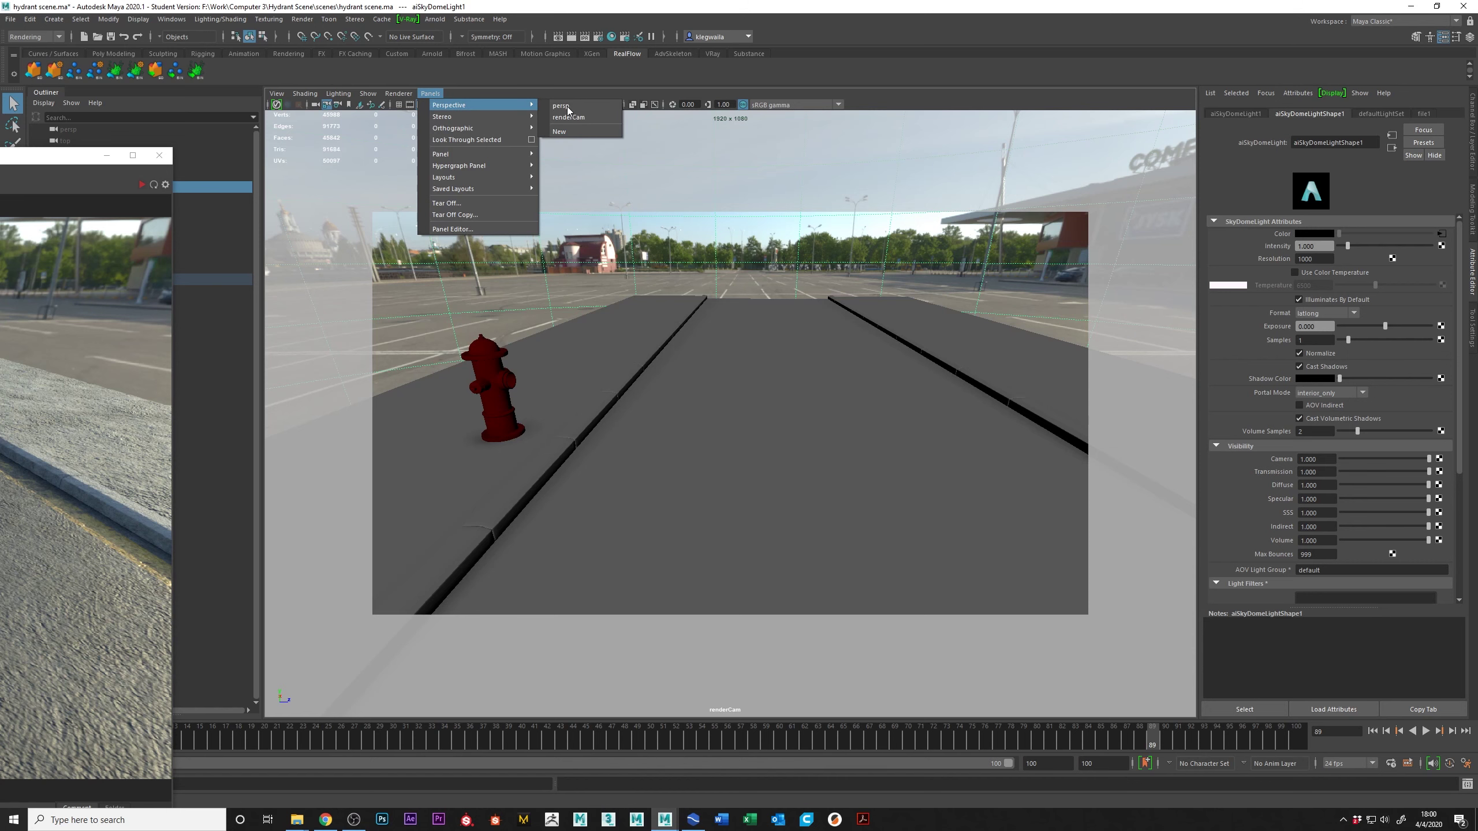
click(566, 107)
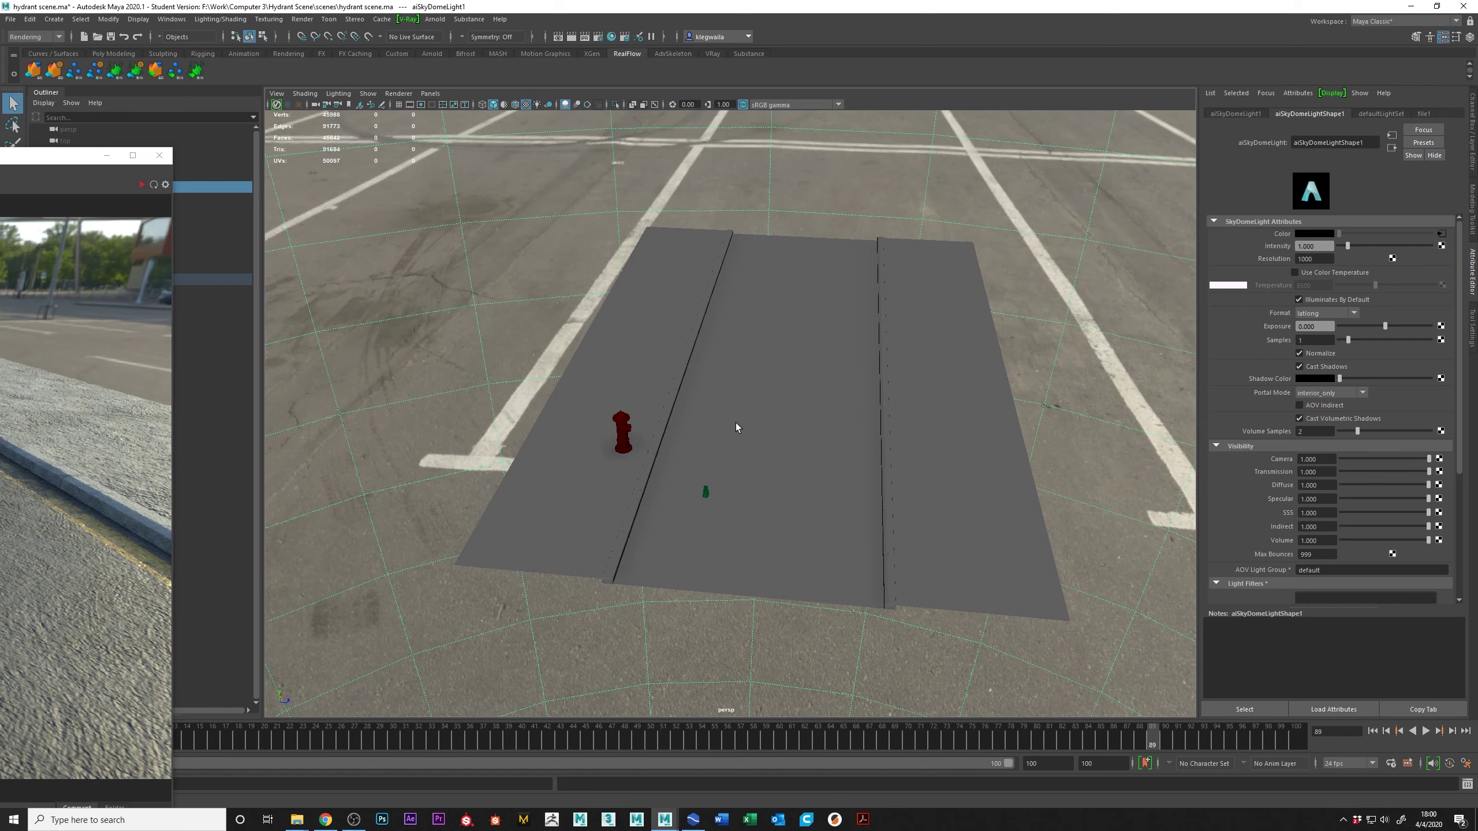
alt+drag(736, 423, 722, 426)
alt+right_drag(723, 425, 798, 429)
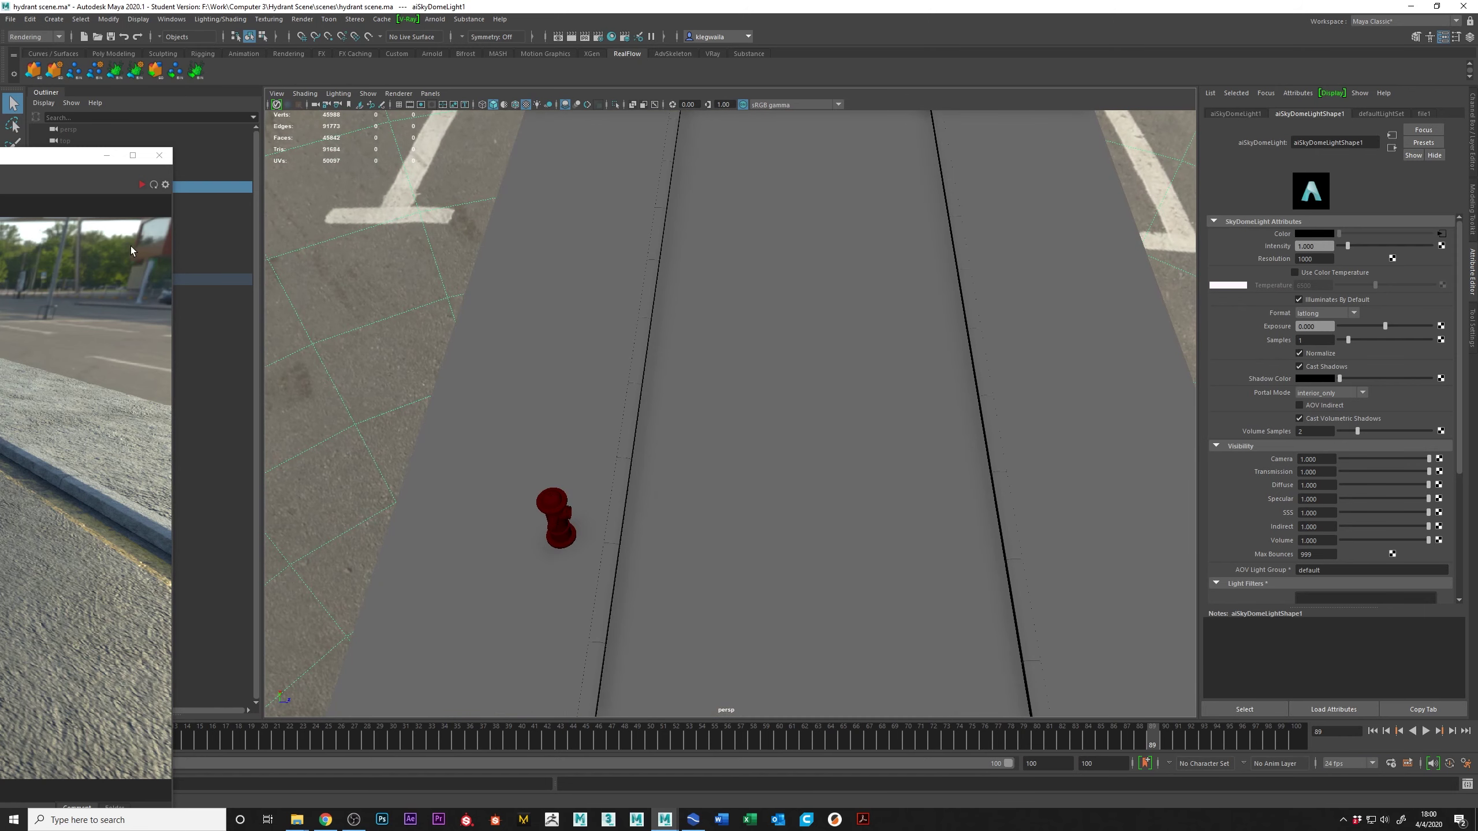
Step: Render through the persp camera and frame the wet splash area beside the hydrant up close
drag(0, 160, 63, 174)
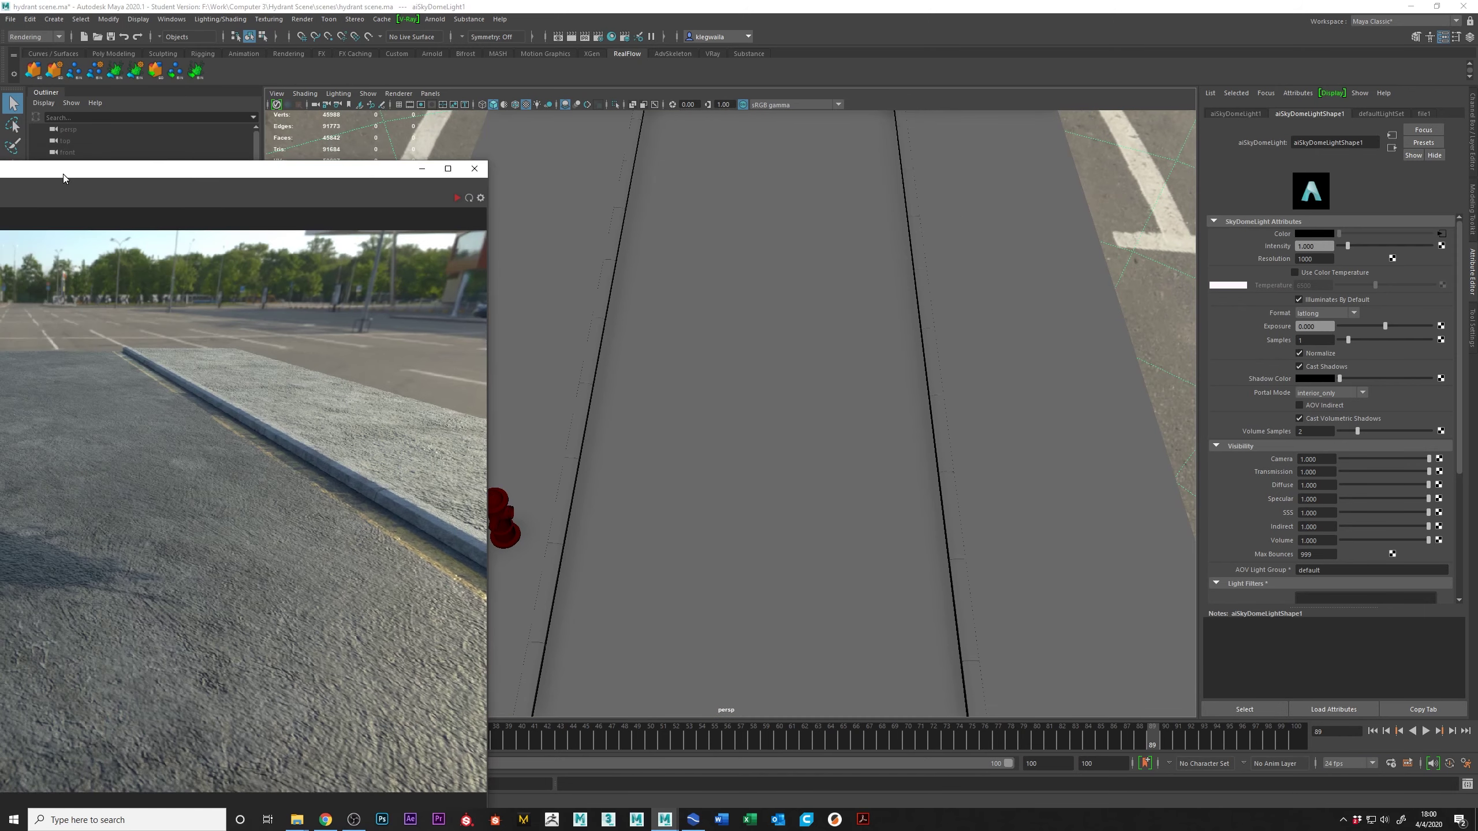
alt+right_drag(706, 502, 310, 195)
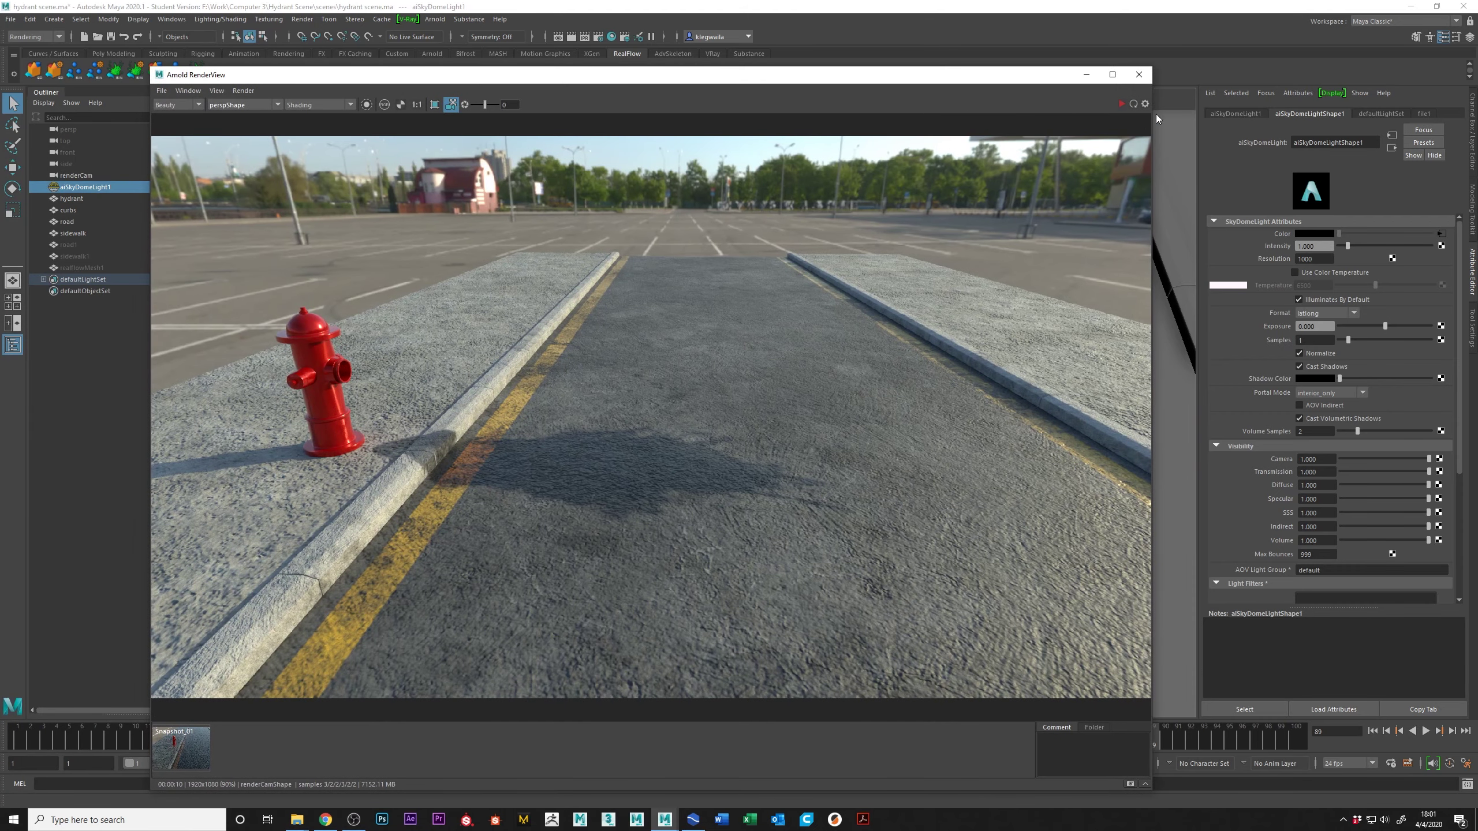
click(1133, 105)
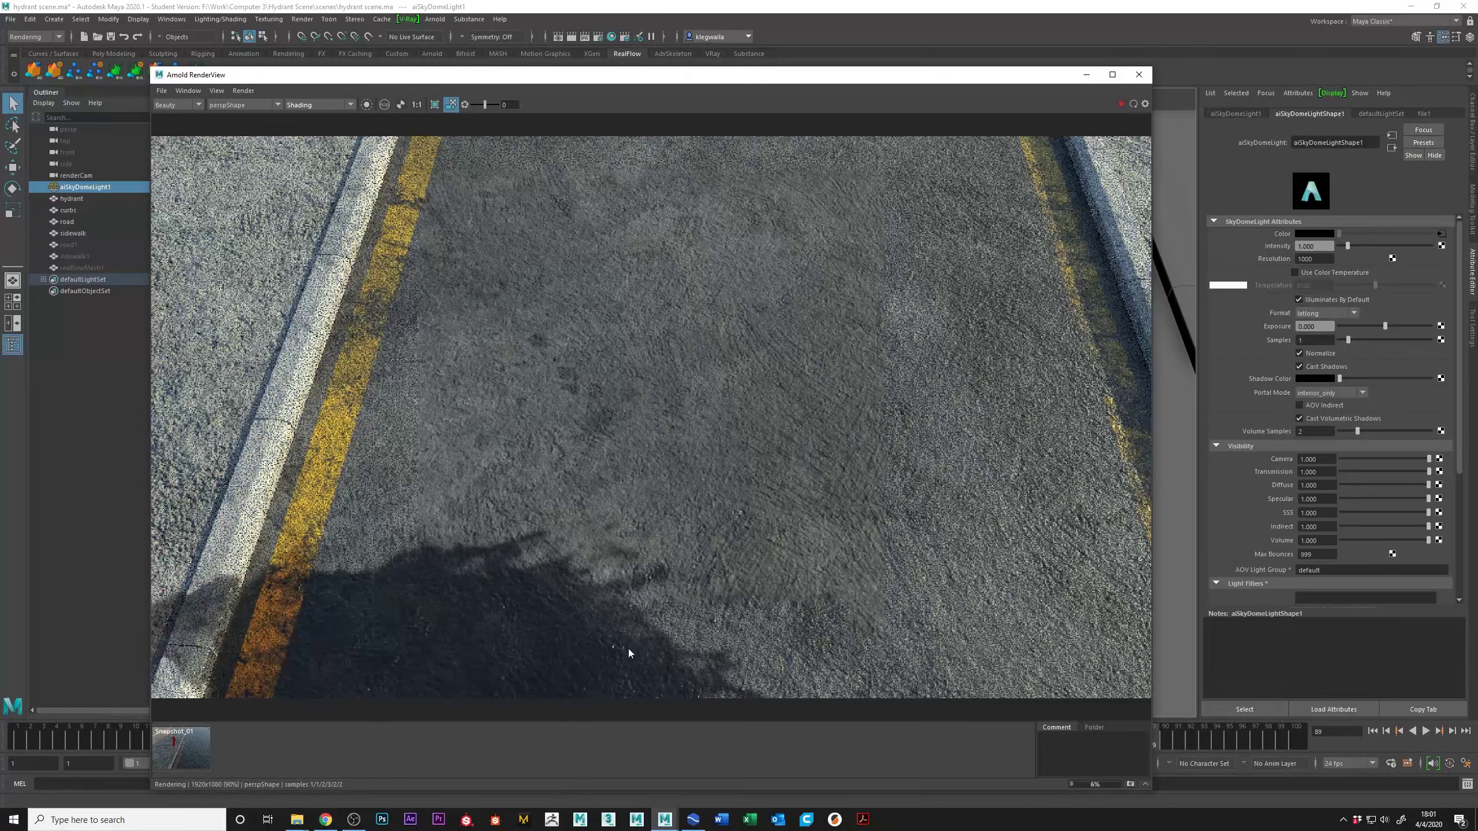
click(1120, 103)
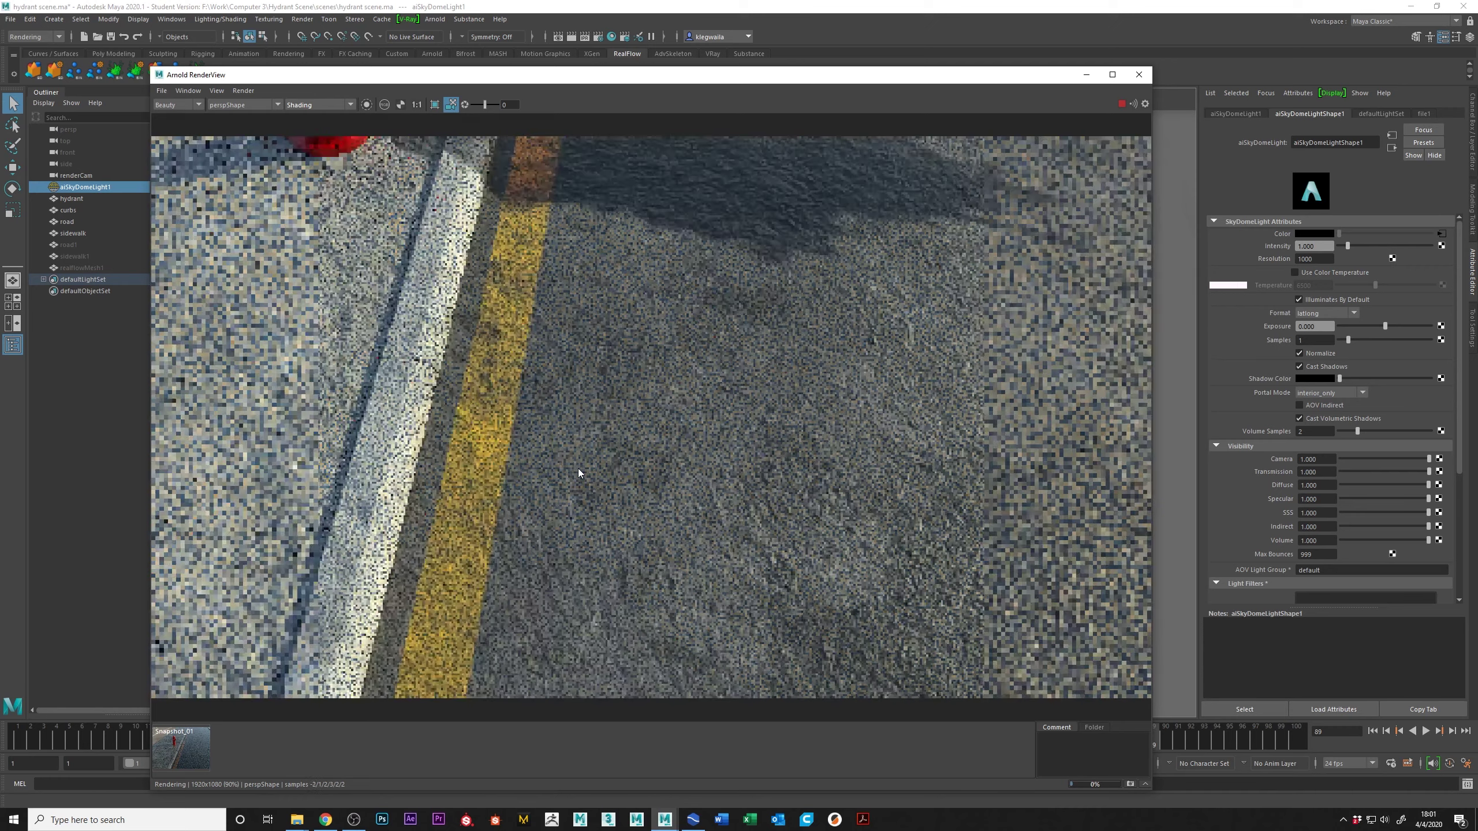
alt+drag(578, 470, 614, 503)
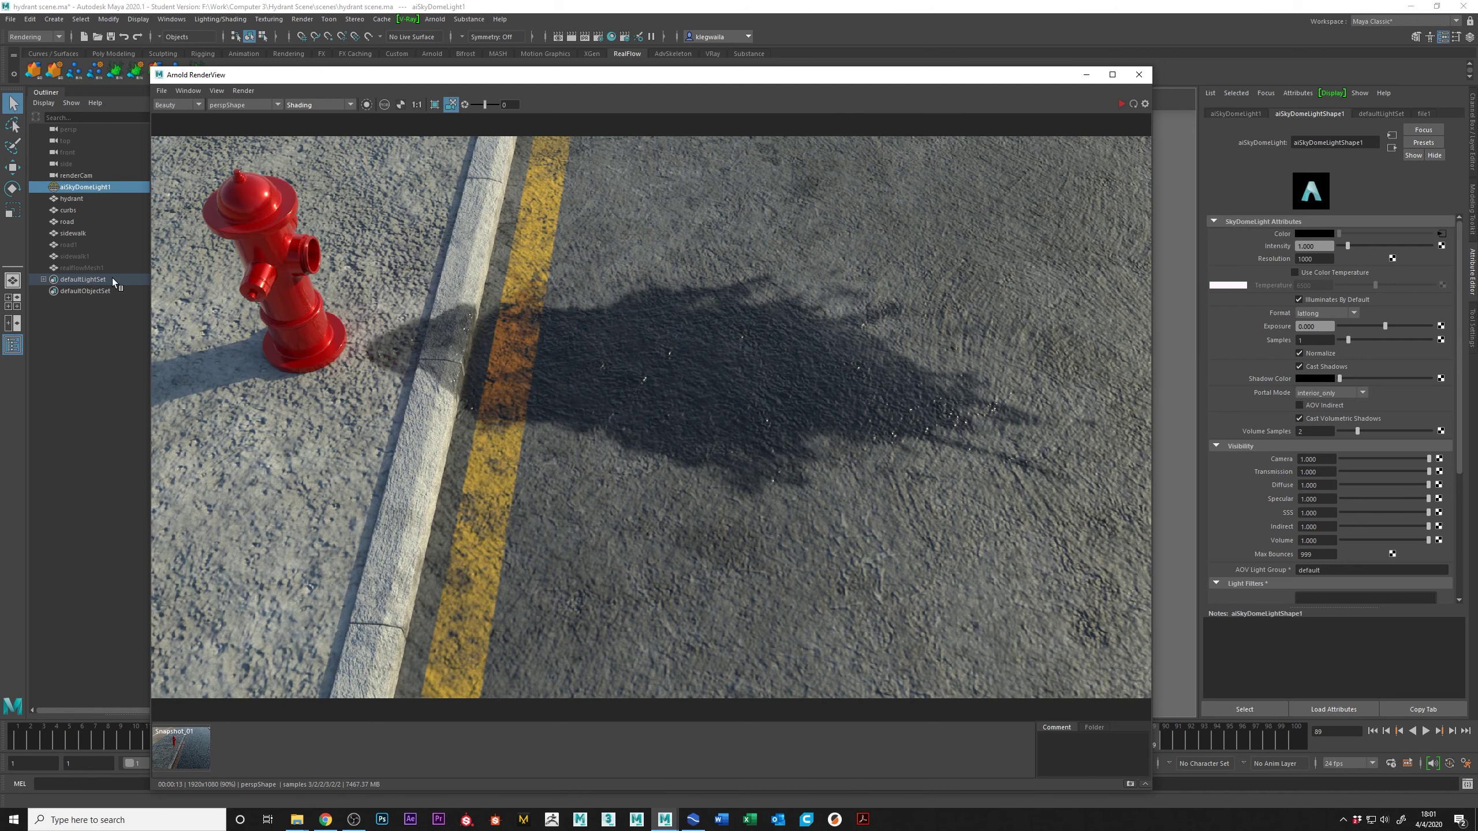
Step: Unhide the RealFlow water mesh and render frame 89 with it through renderCam
click(94, 267)
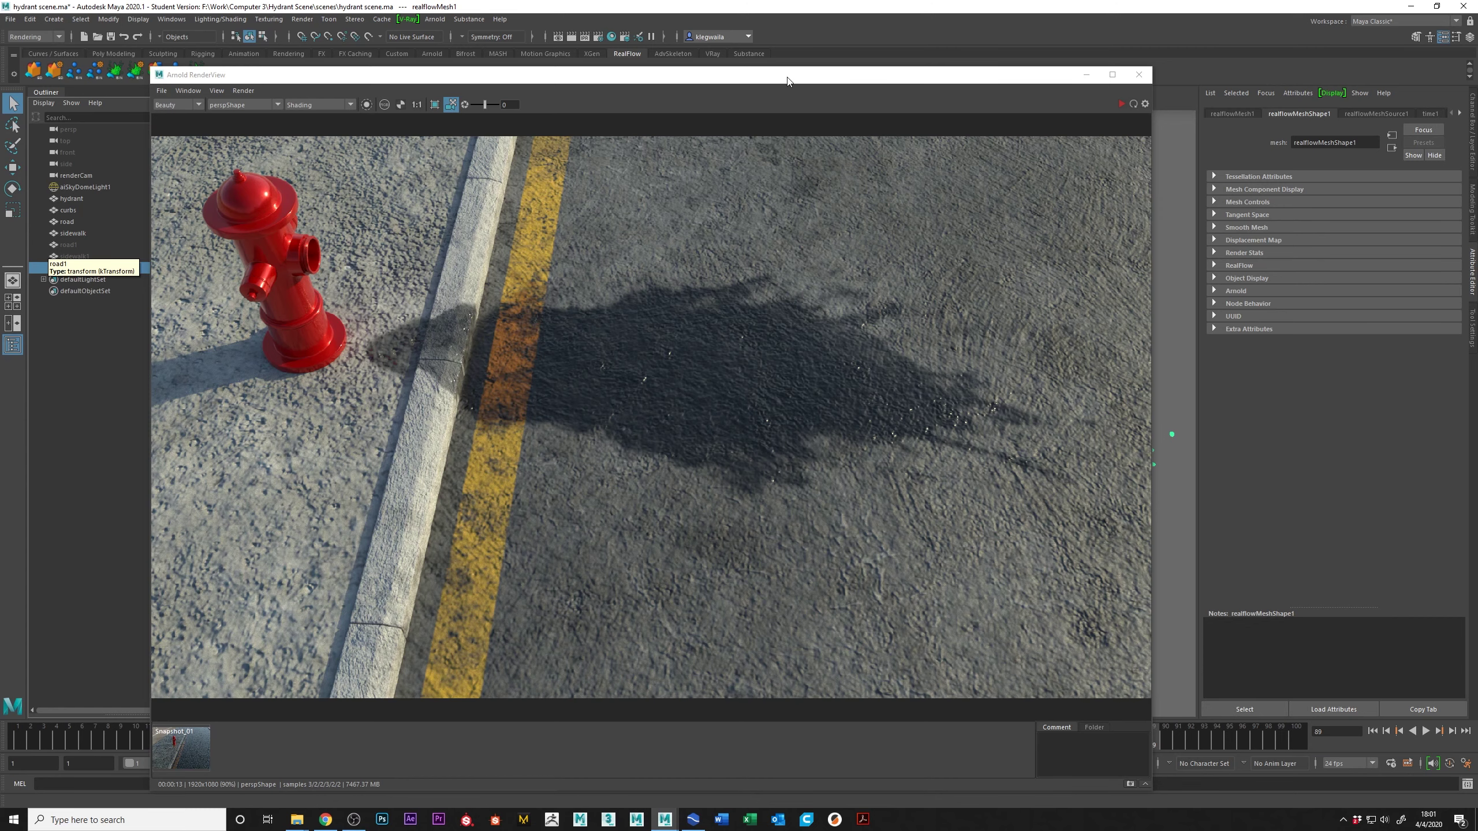
drag(788, 80, 656, 79)
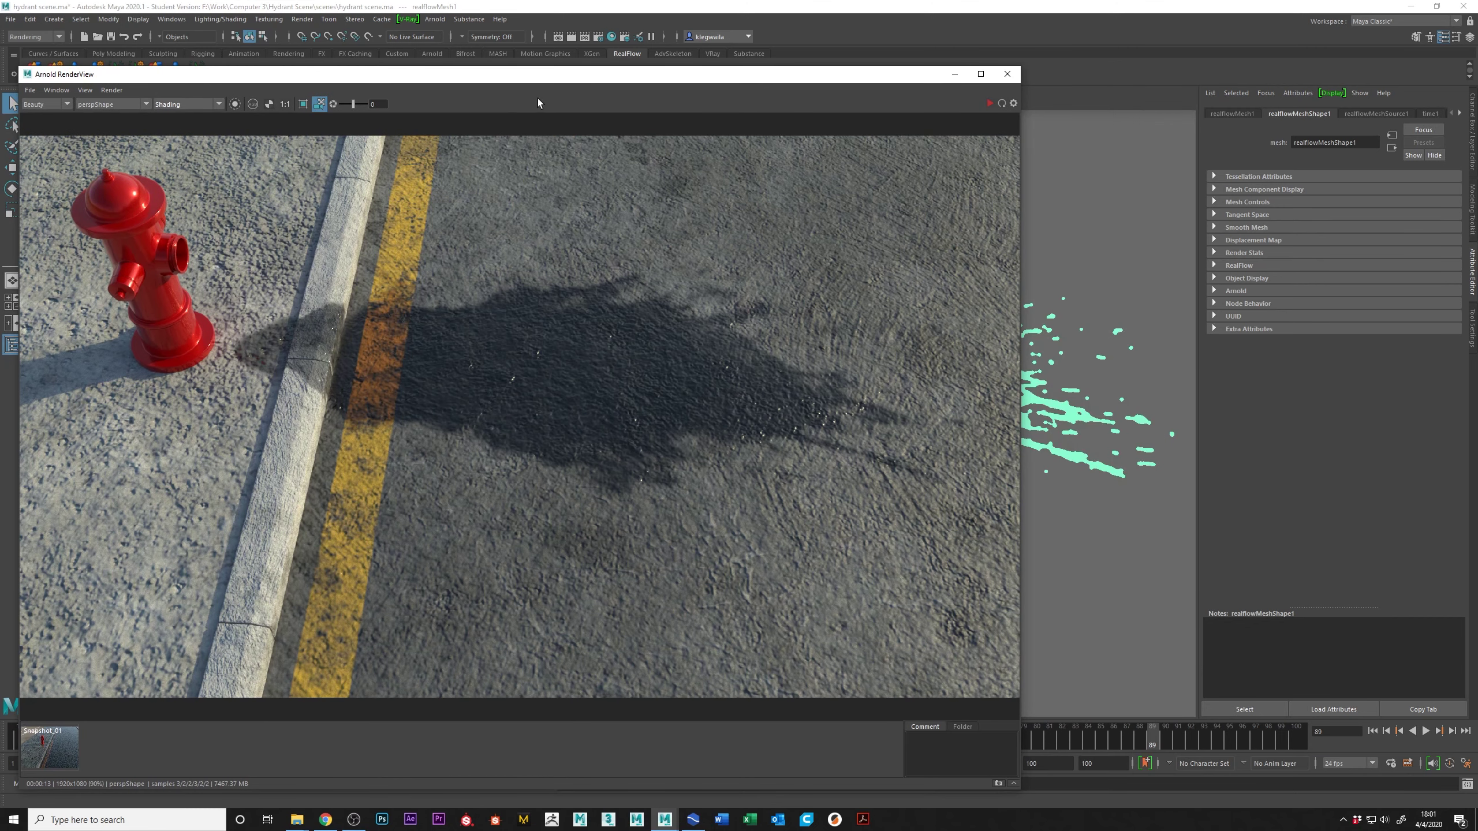
click(146, 105)
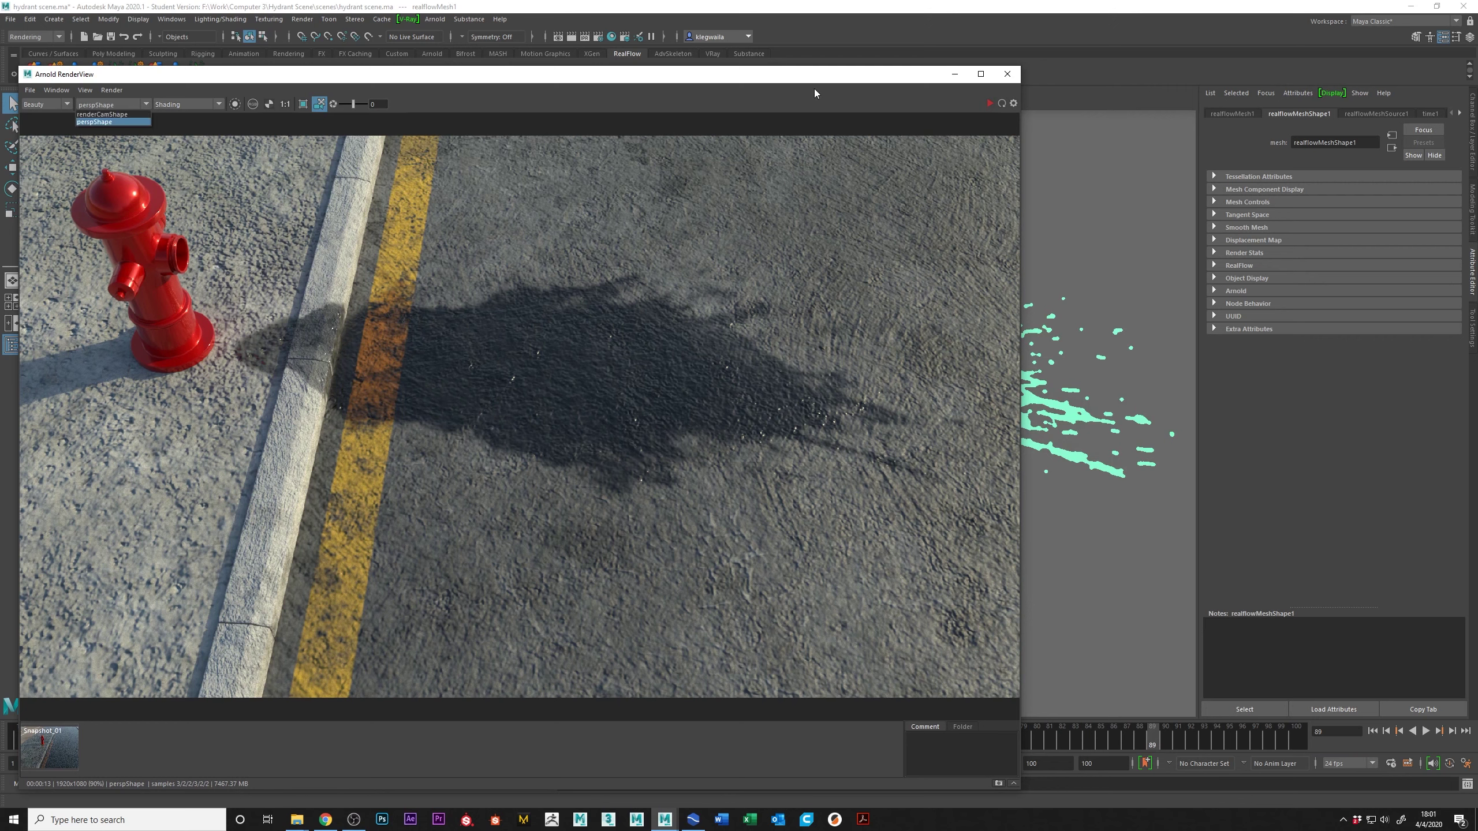
click(98, 116)
scroll(146, 105, down, 1)
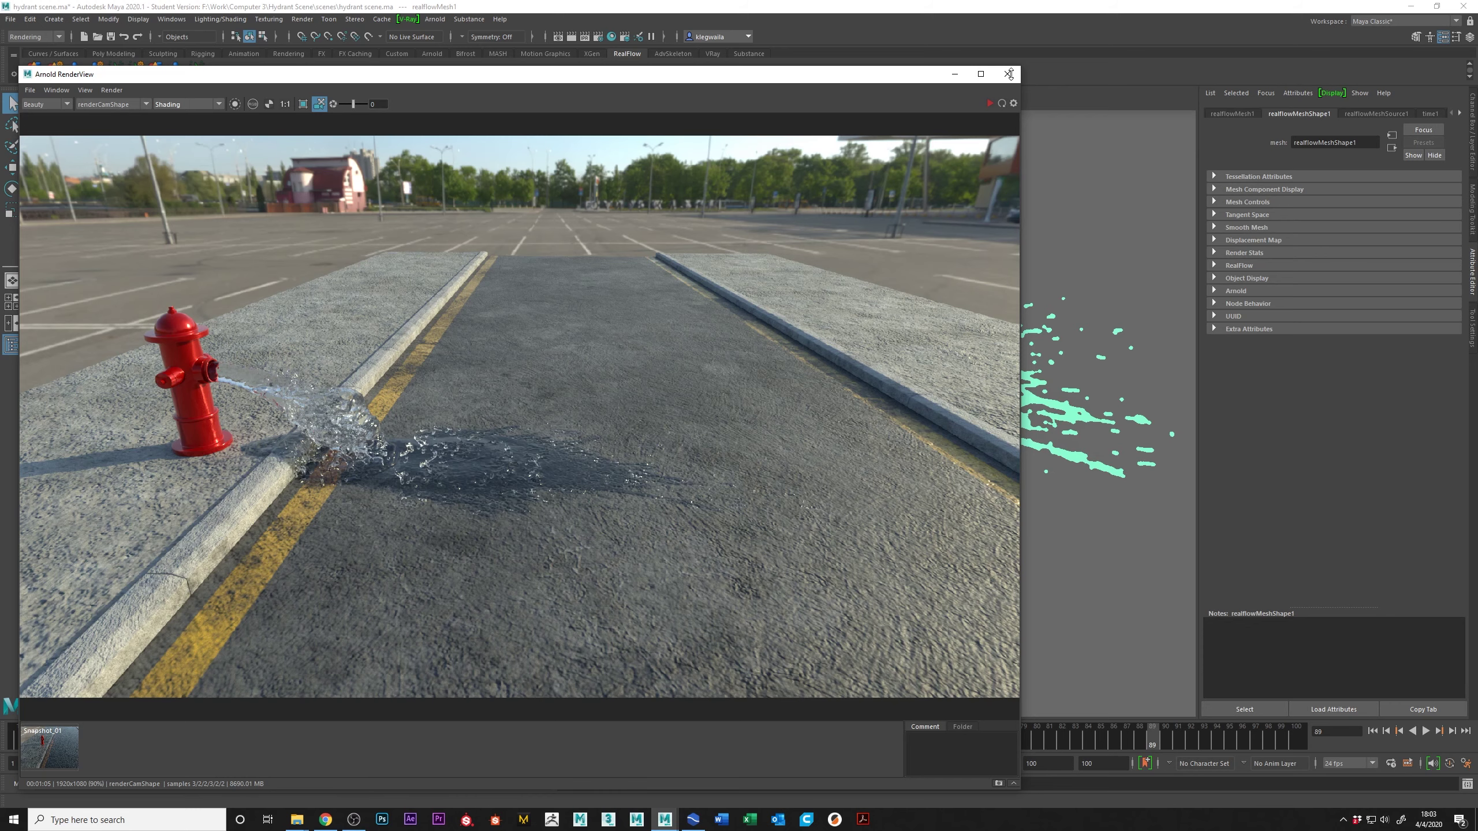
Step: Bring the Hypershade to the front, return the timeline to frame 1 and close the Arnold RenderView
key(alt+Tab)
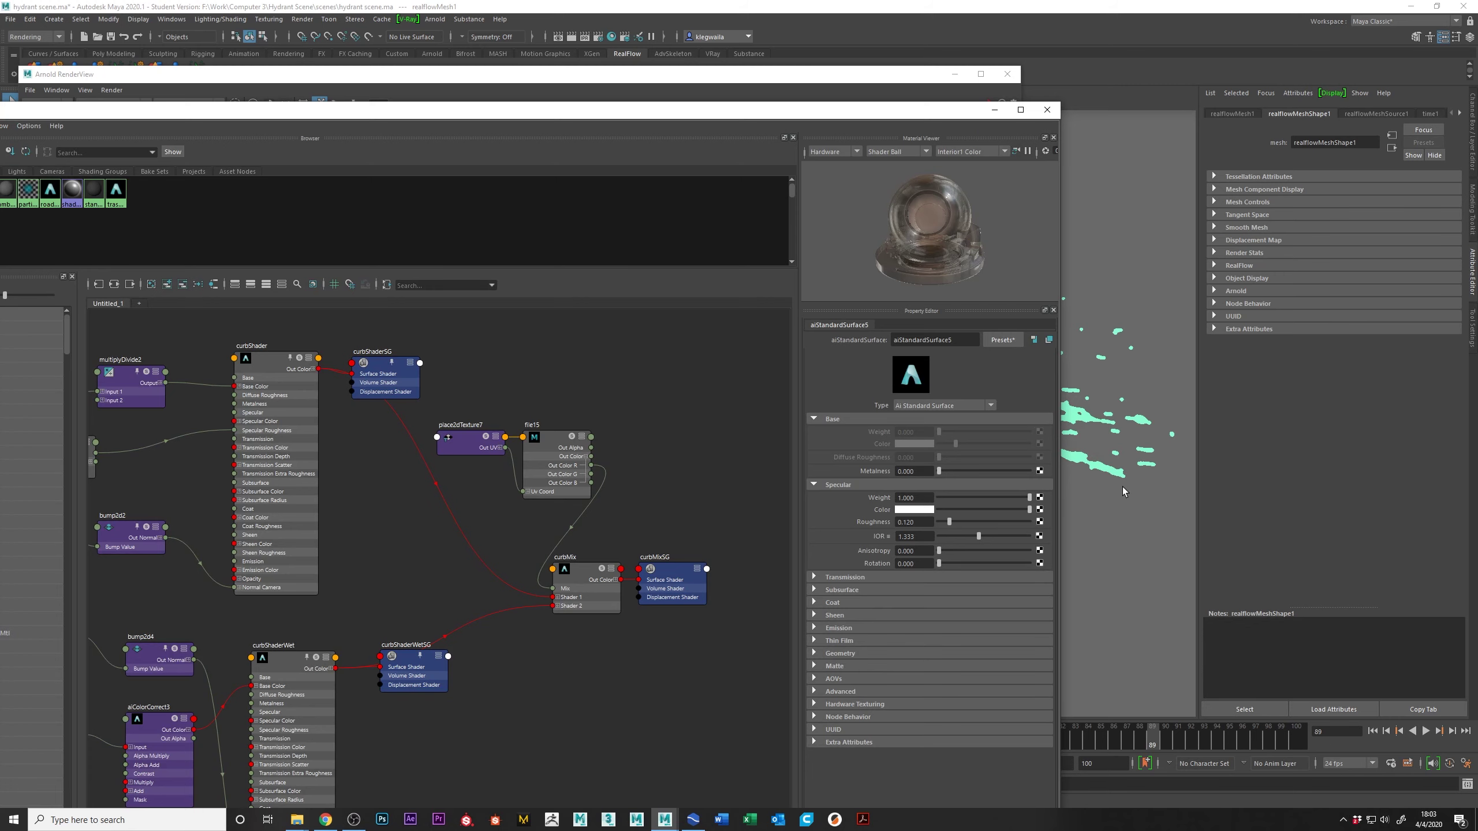
double_click(1327, 733)
text(1)
key(Return)
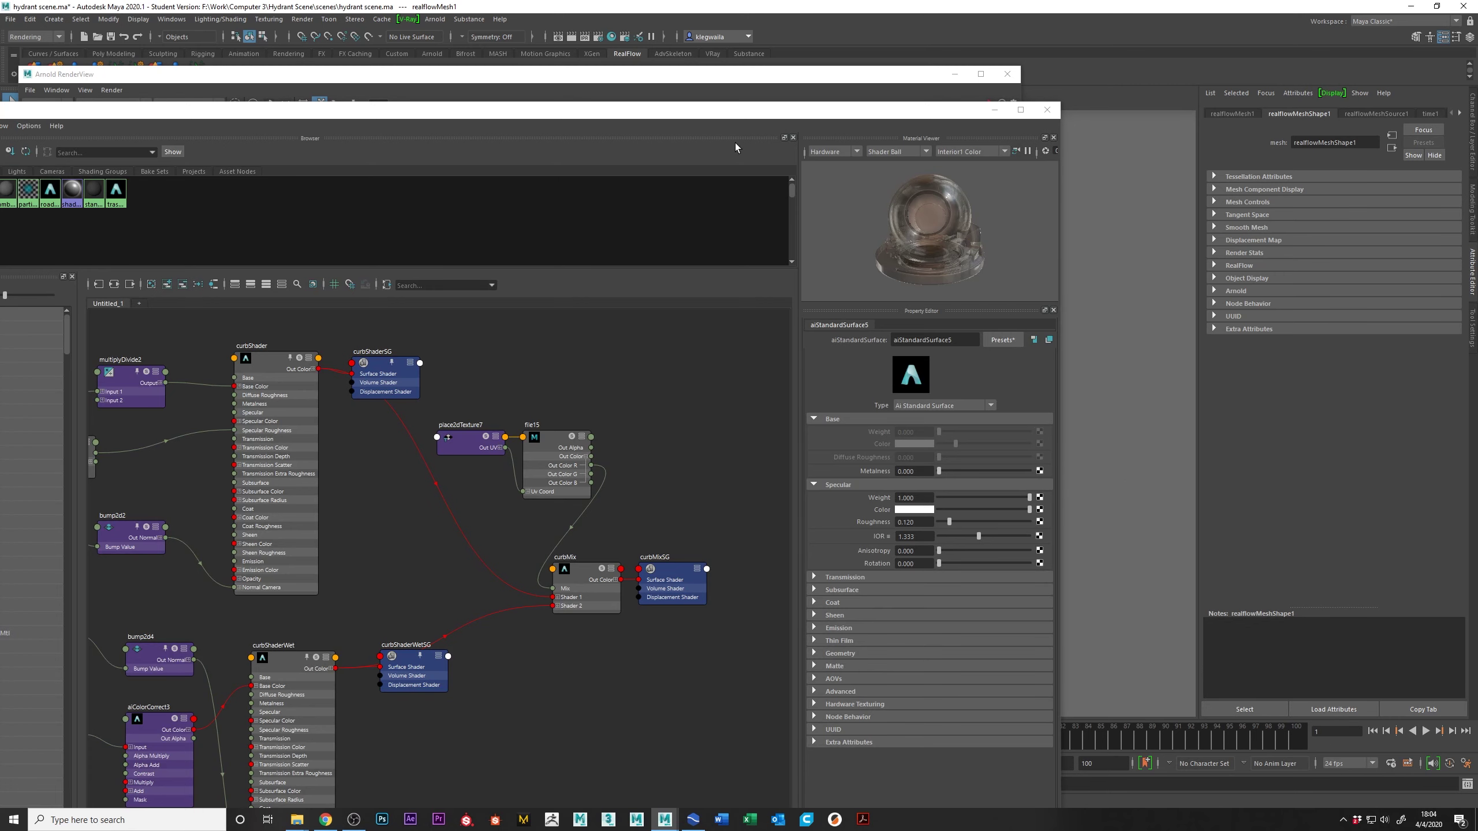
click(981, 90)
click(970, 111)
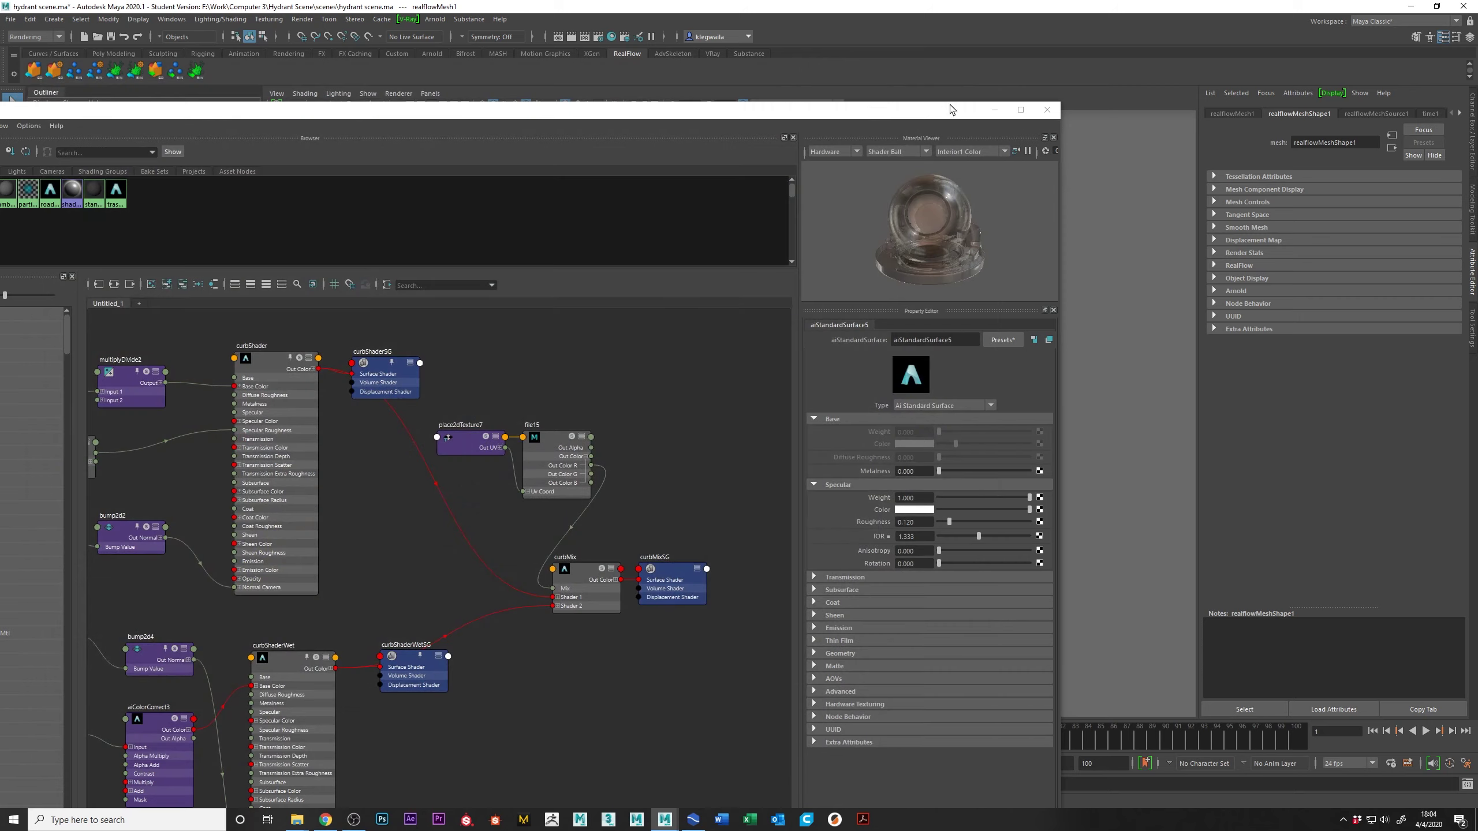
Step: Reposition the Hypershade window and examine the curb shader network around curbMix
drag(969, 111, 1089, 24)
alt+middle_drag(738, 389, 801, 469)
alt+middle_drag(607, 635, 517, 580)
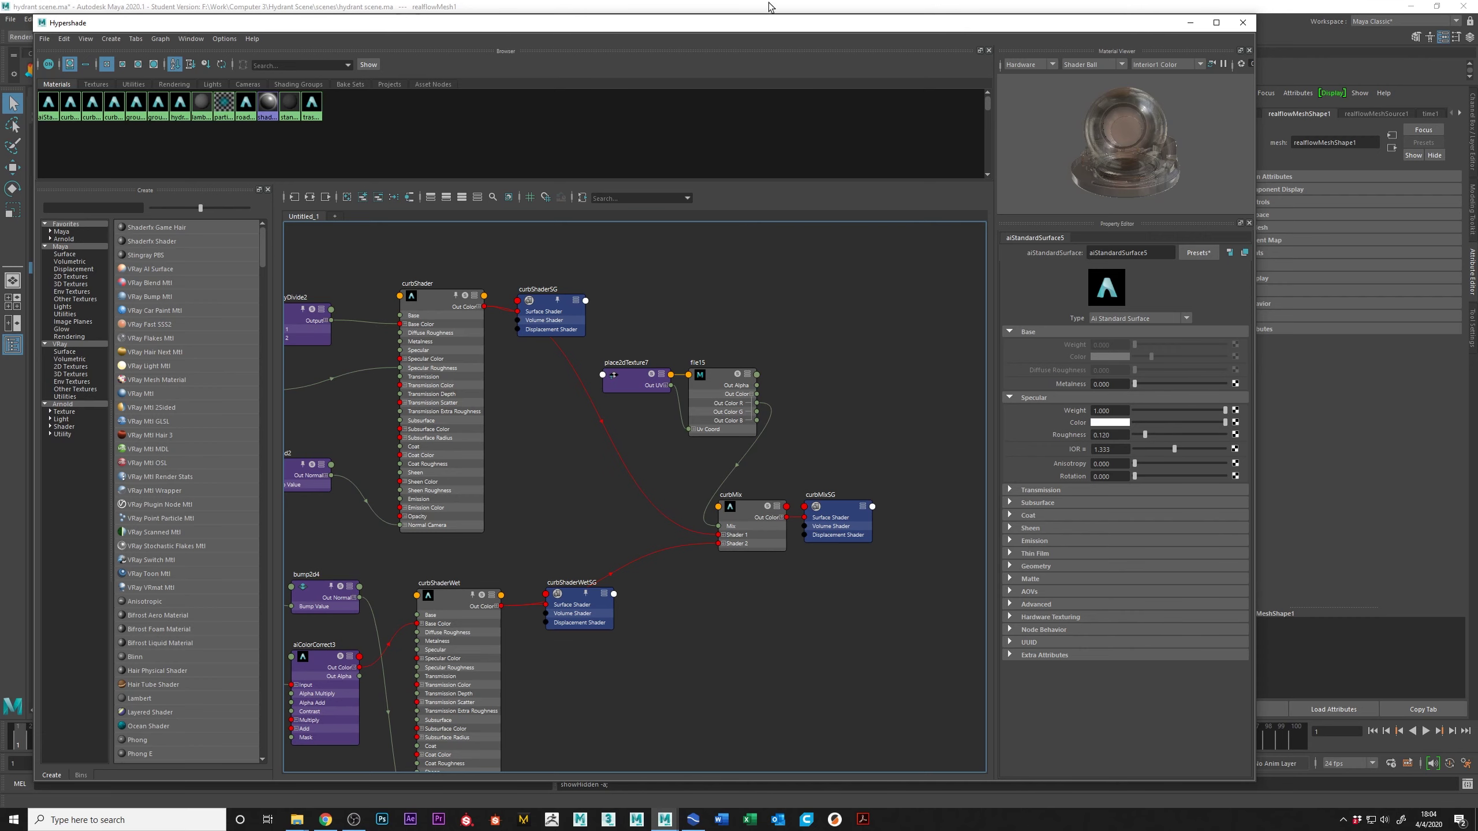
drag(816, 28, 813, 32)
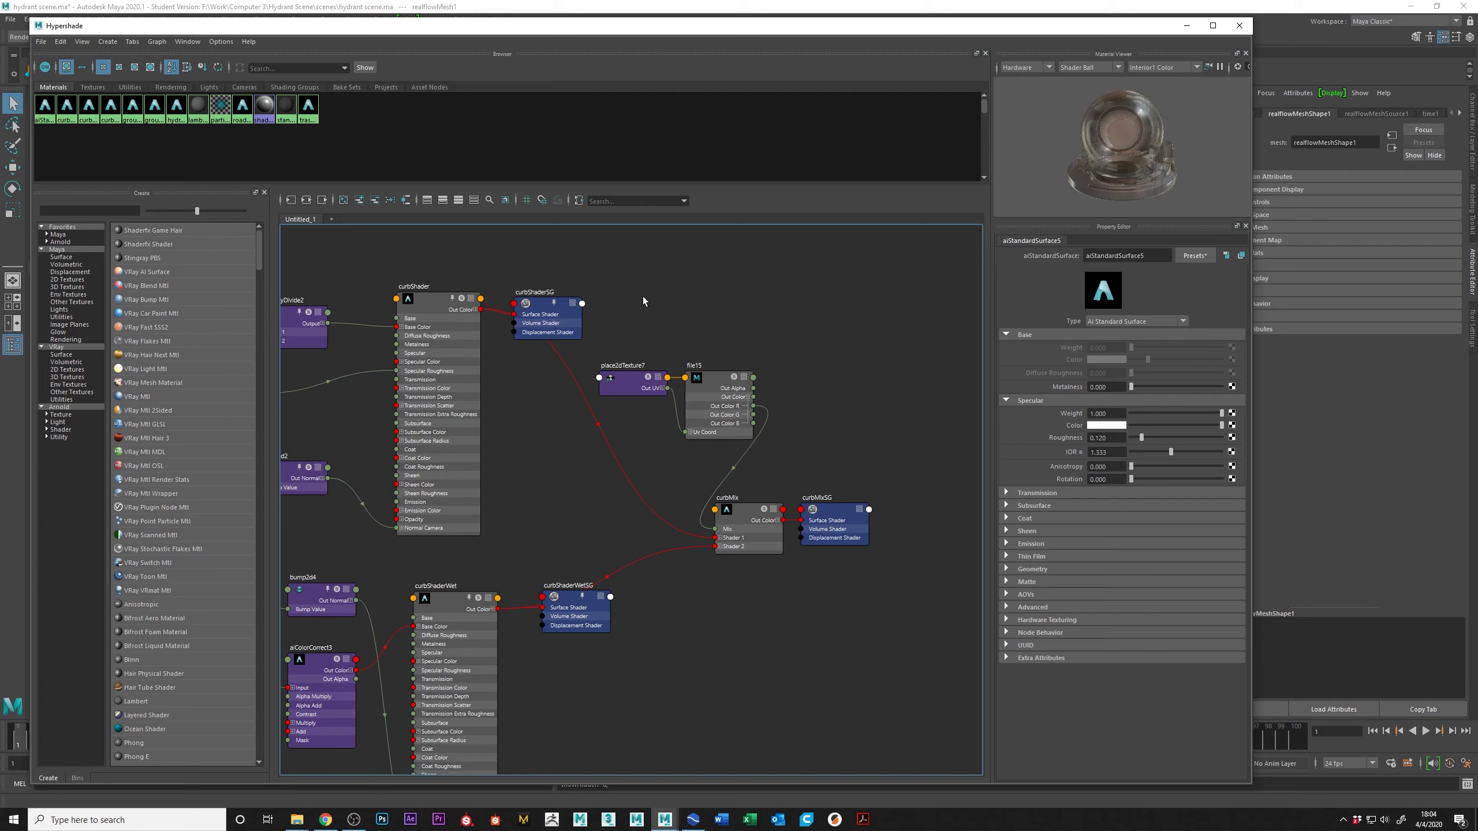
Step: Move the Hypershade window aside and open the Hydrant Scene project's movies folder in File Explorer
drag(1111, 24, 182, 24)
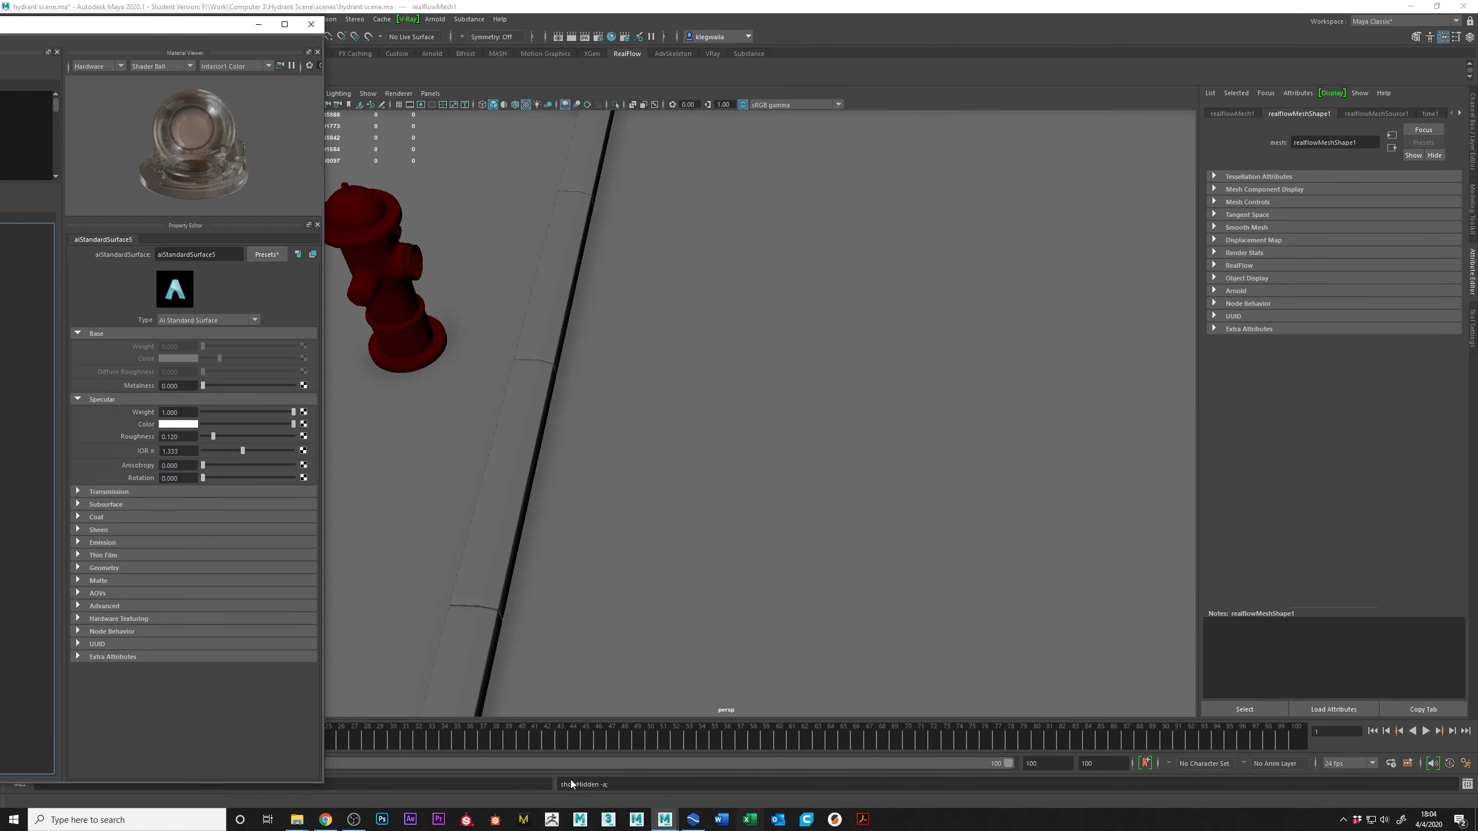
mouse_move(303, 826)
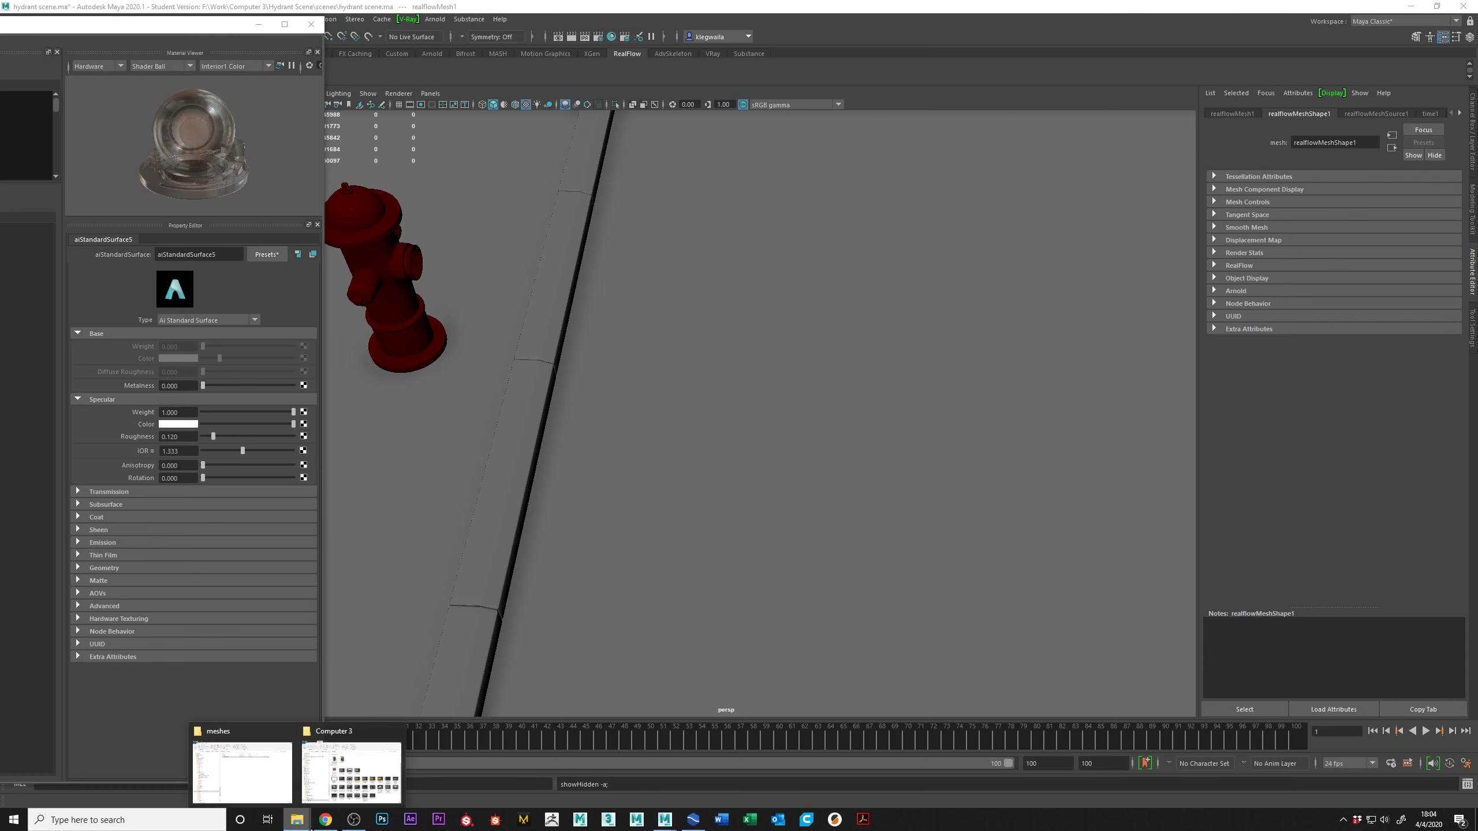
click(241, 768)
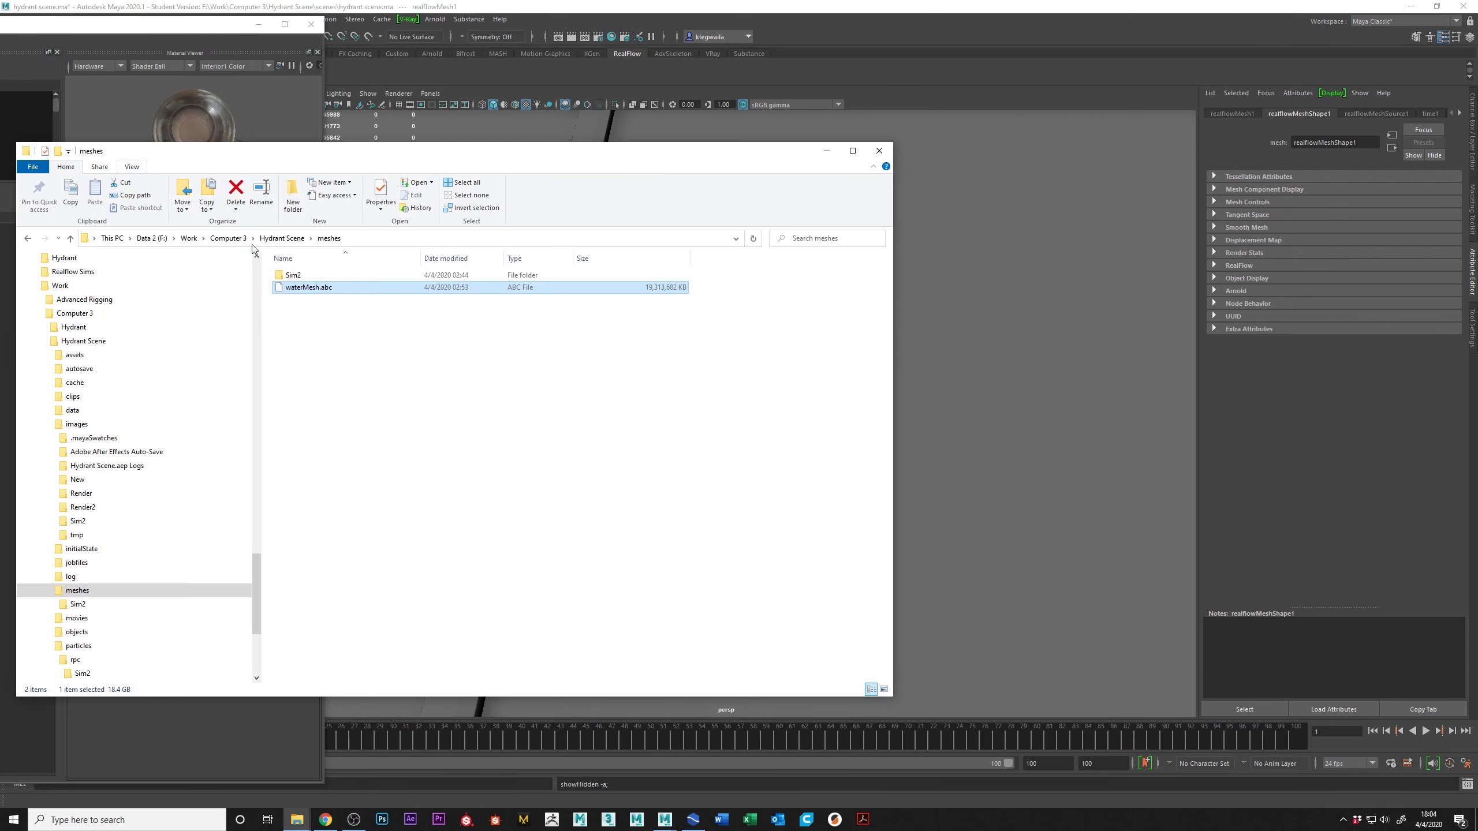
click(282, 238)
double_click(298, 397)
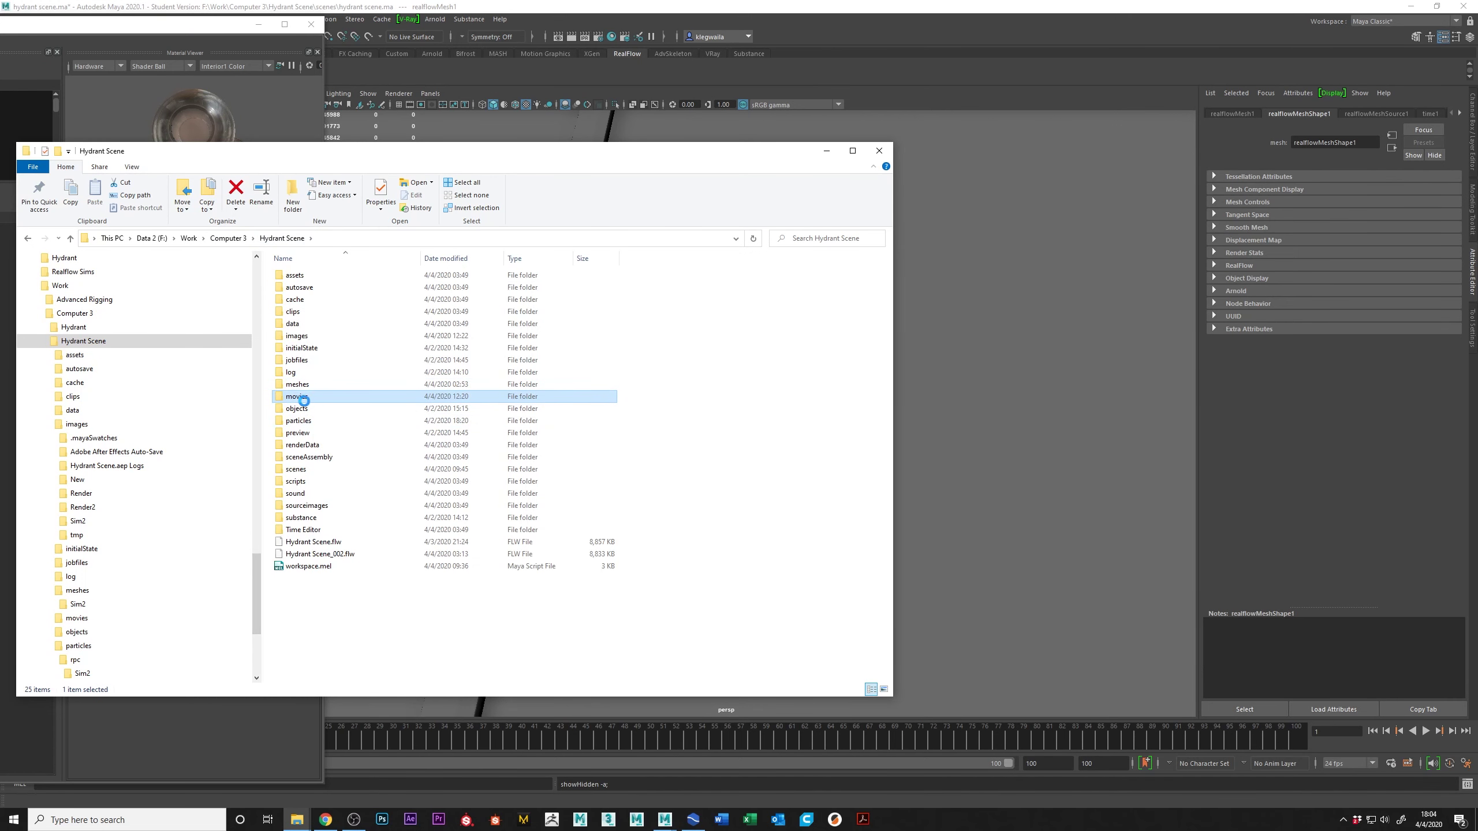
Step: Return to Maya and replace the open hydrant scene with a new empty scene
click(715, 6)
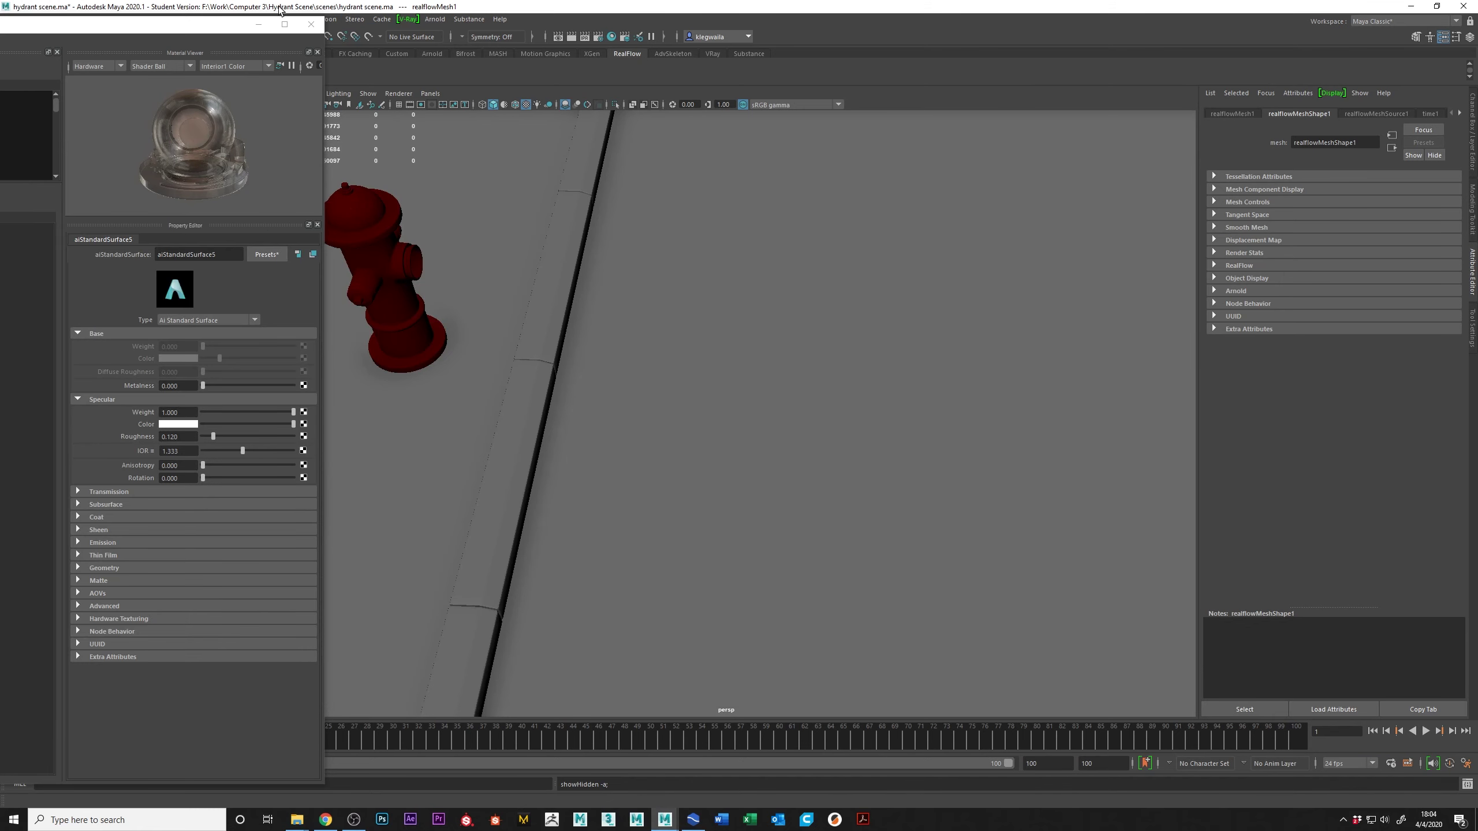
click(187, 54)
click(83, 36)
click(739, 412)
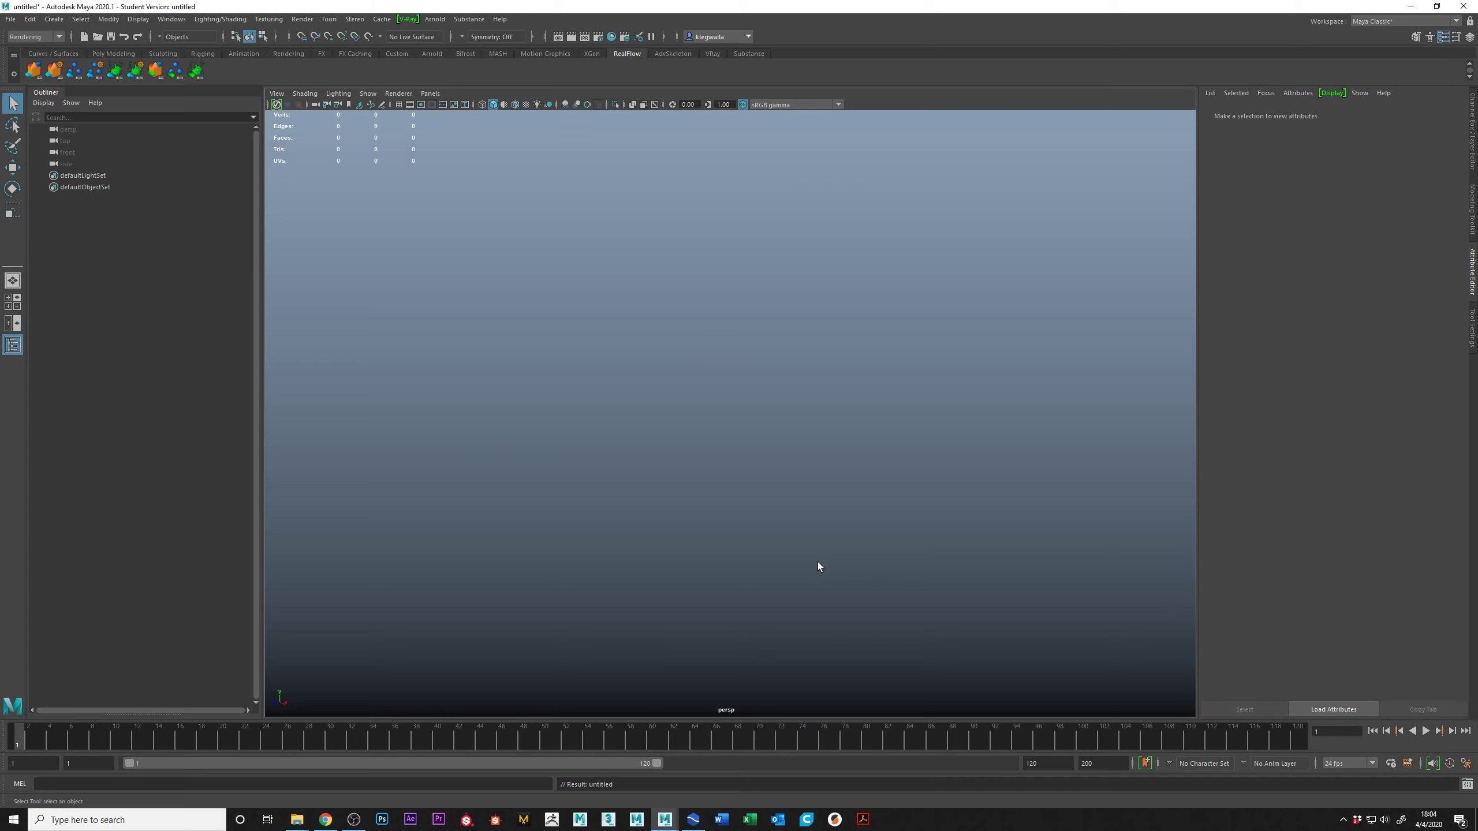
Step: Play hydrant_scene.mov from the movies folder in VLC, pause it near the end, and replay it from the start
mouse_move(296, 820)
click(247, 763)
drag(408, 151, 688, 130)
click(592, 269)
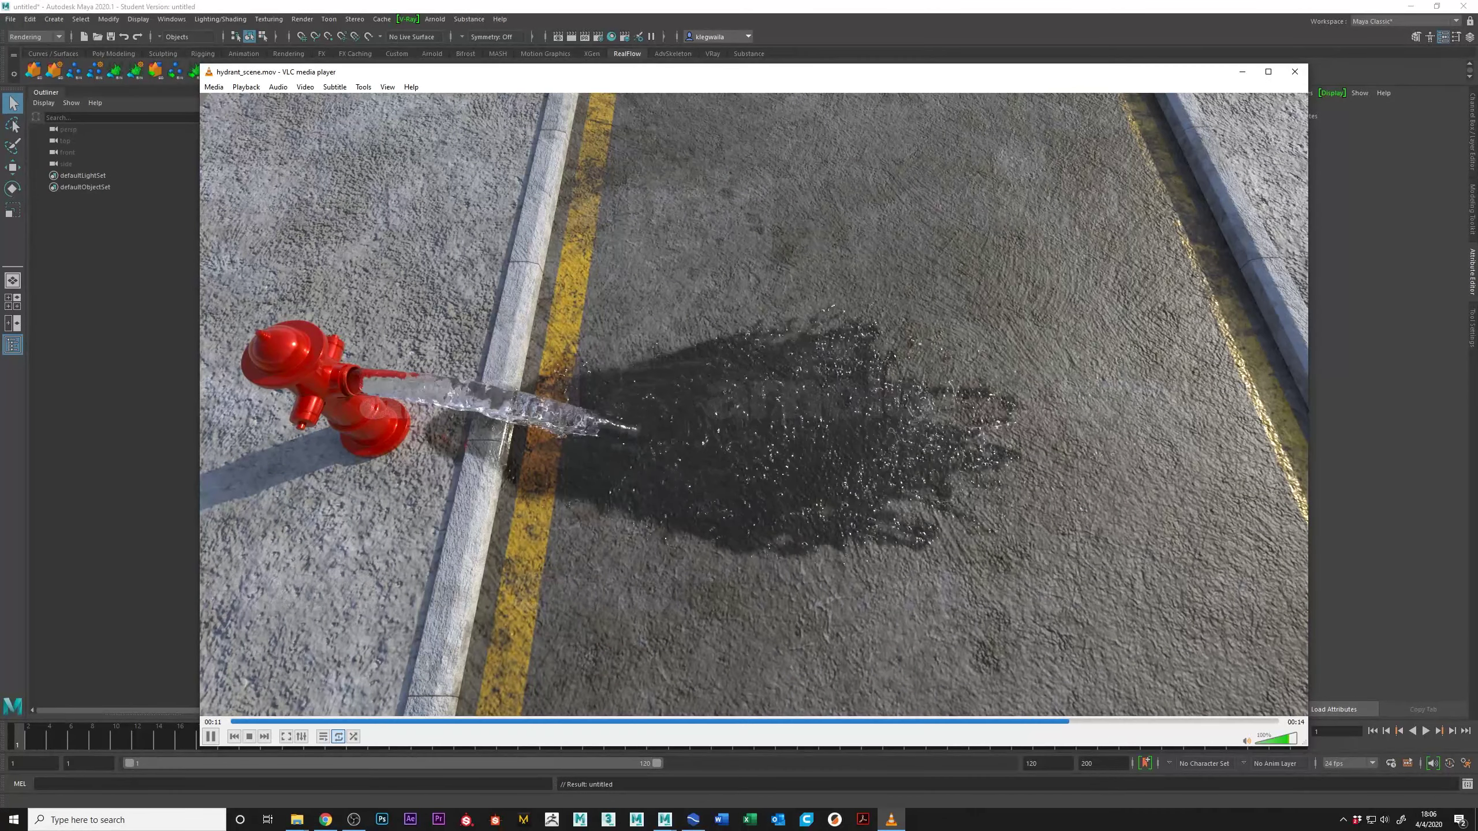
click(210, 737)
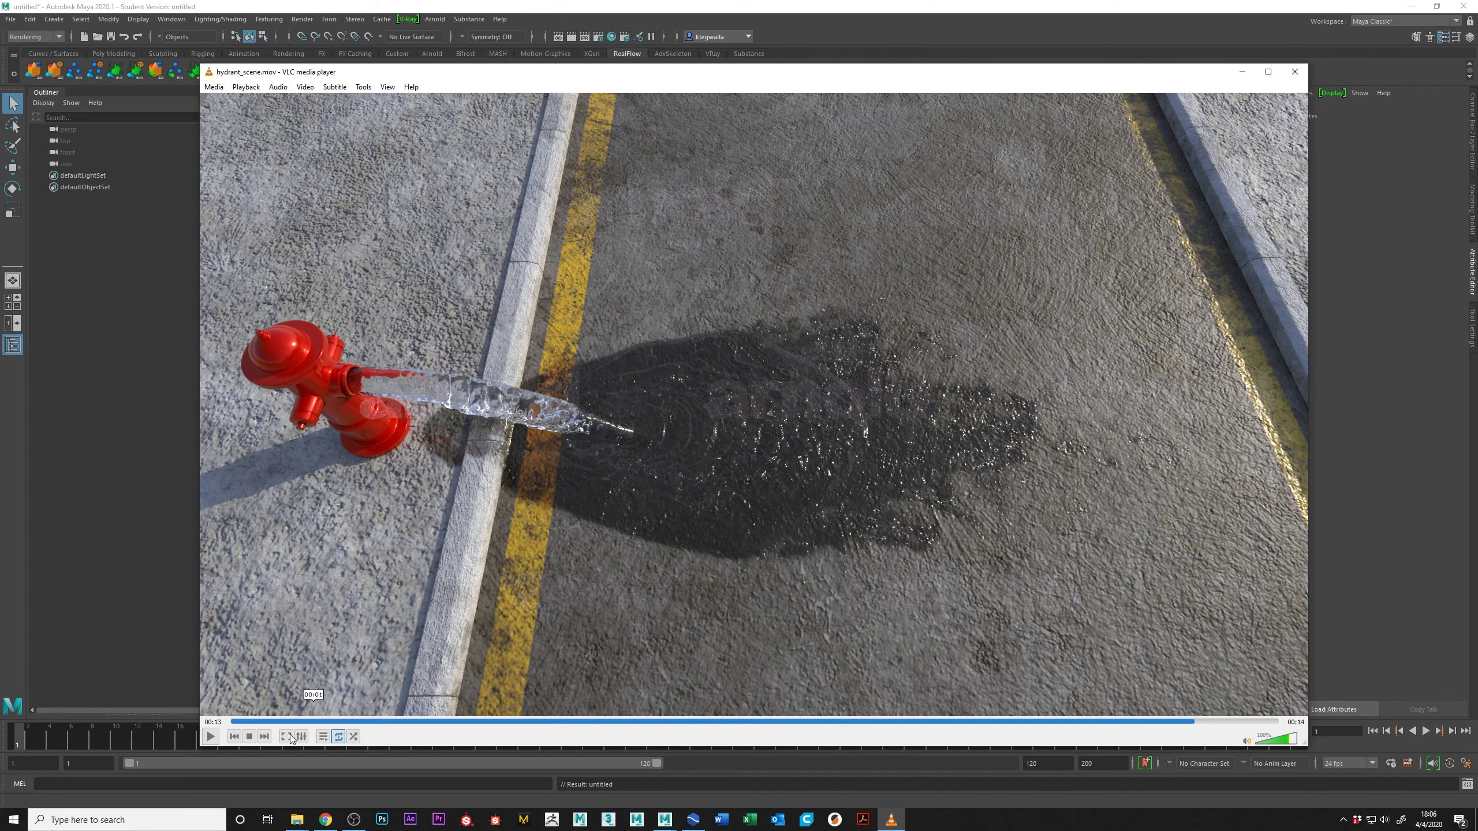
click(216, 731)
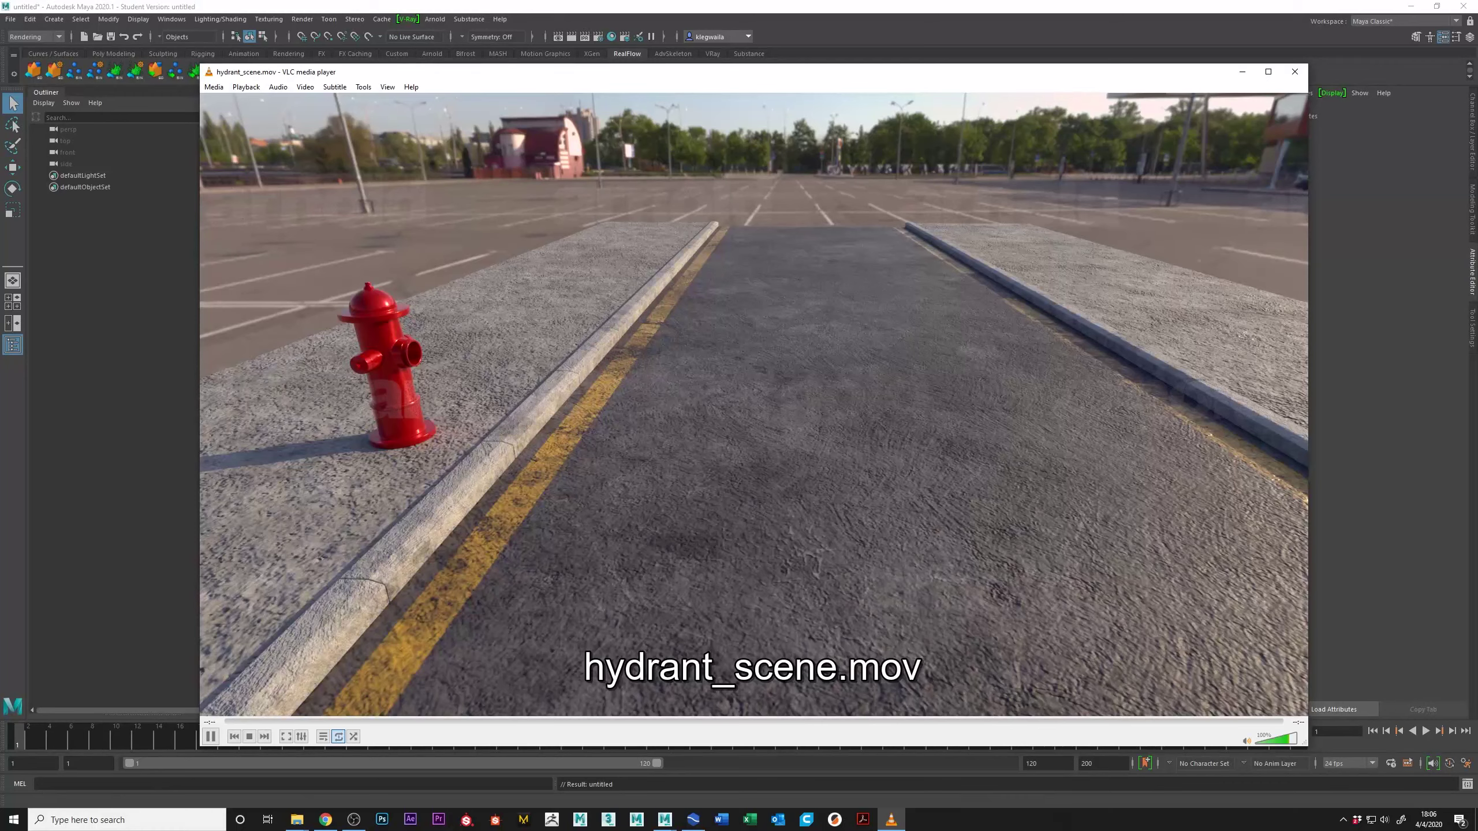